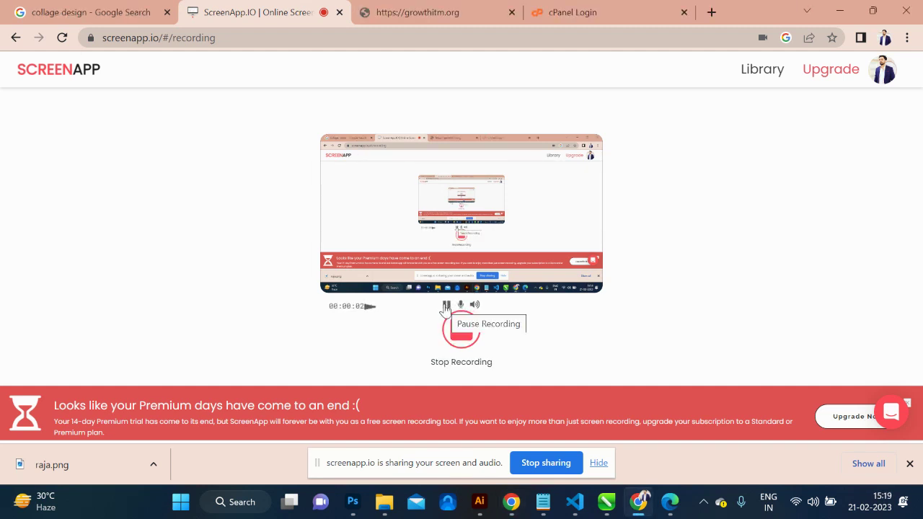
Switch from the browser to Illustrator and start a new document via File > New.
key(alt+Tab)
key(Right)
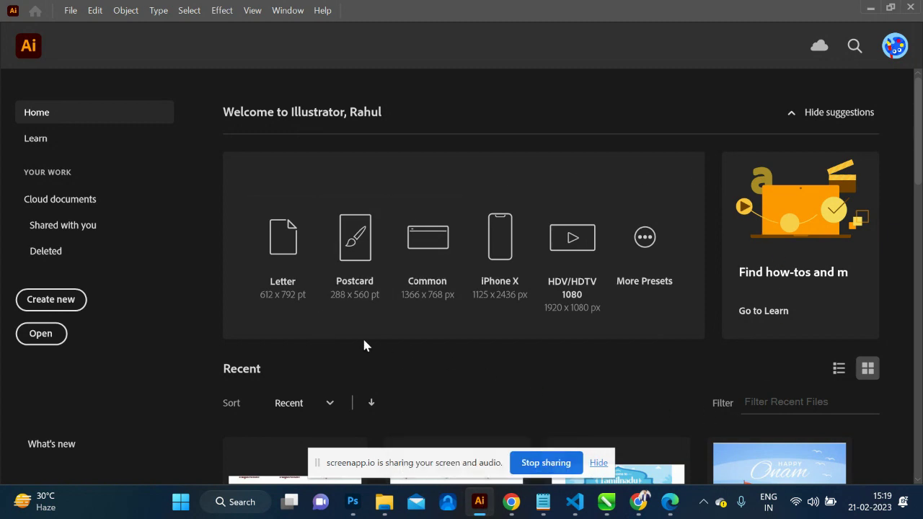
click(77, 13)
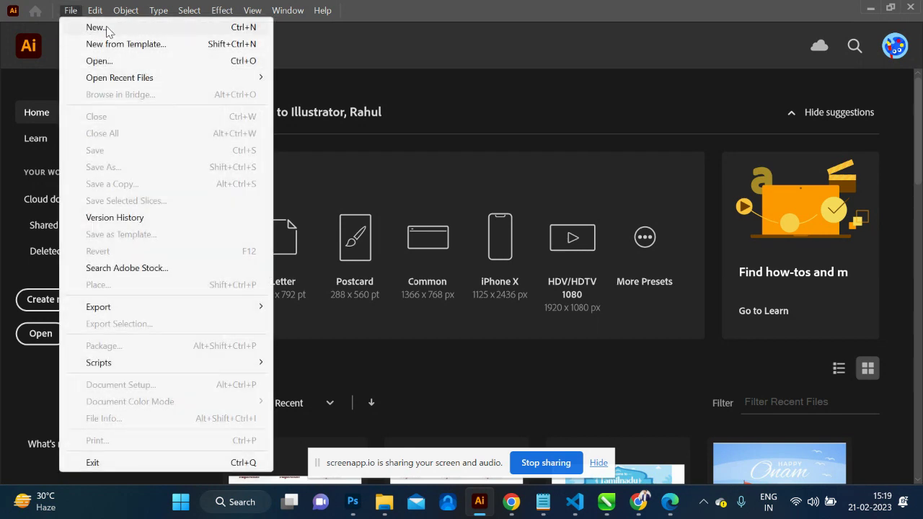
click(105, 28)
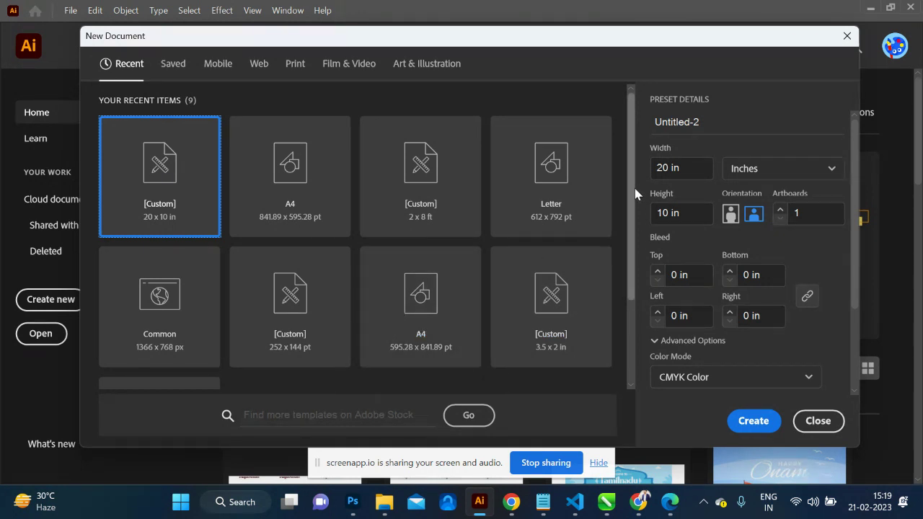
Show the Web presets, with Common 1366 × 768 px RGB proposed.
click(689, 170)
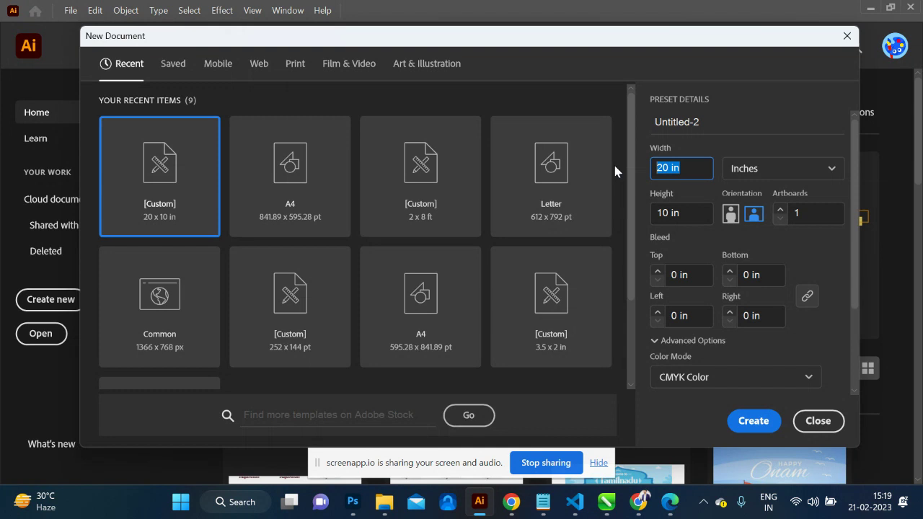
click(259, 66)
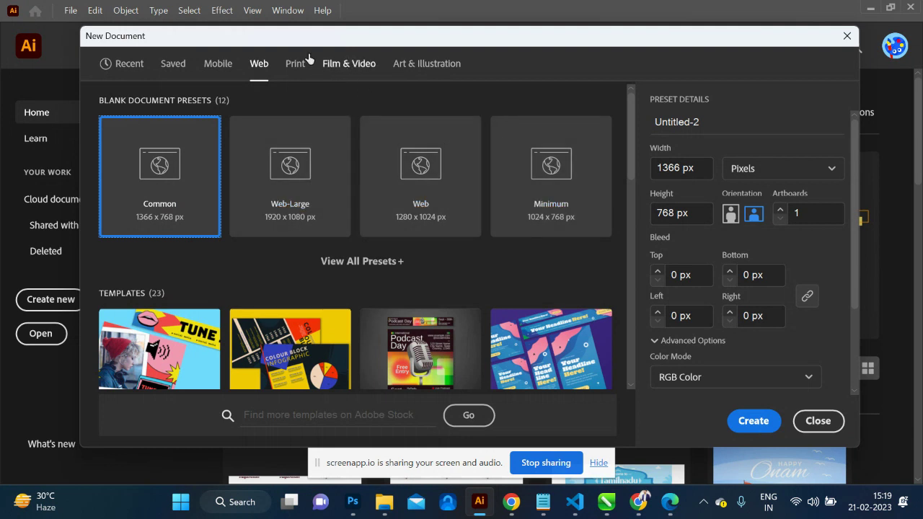
Choose the A4 preset from the Print presets.
click(217, 67)
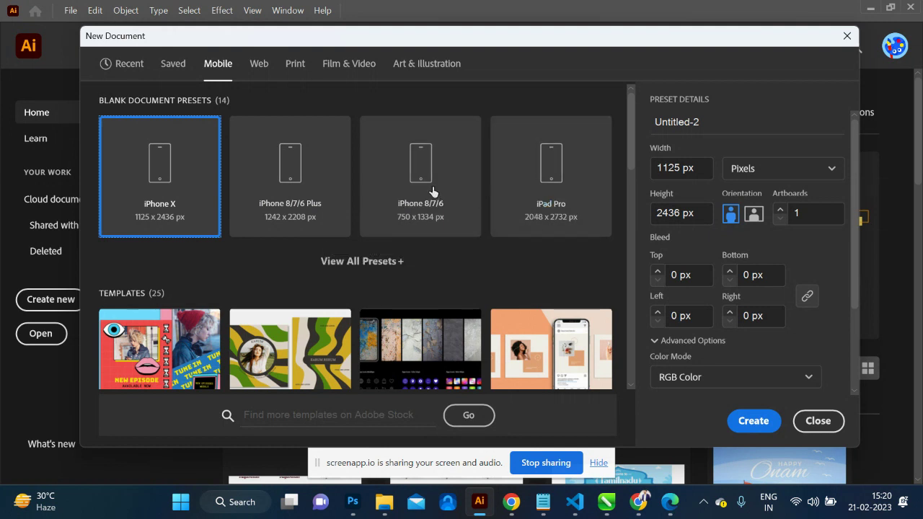
click(294, 65)
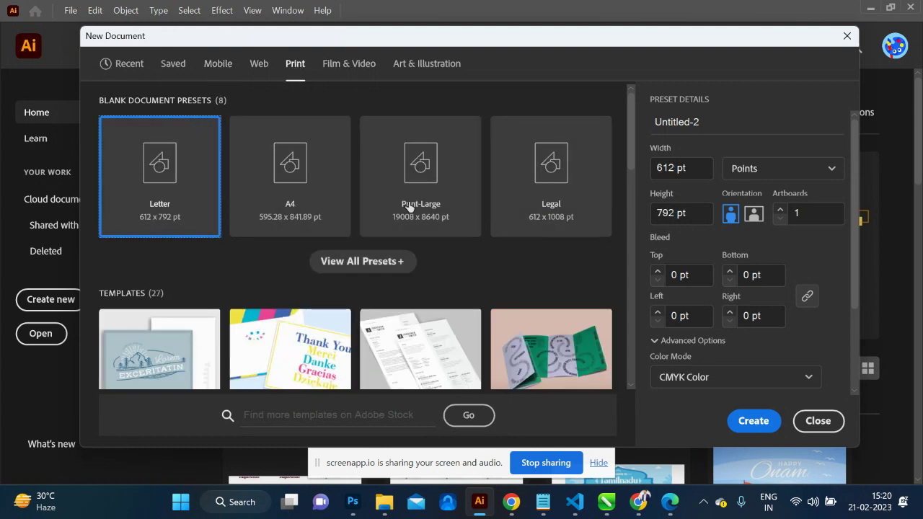
click(281, 173)
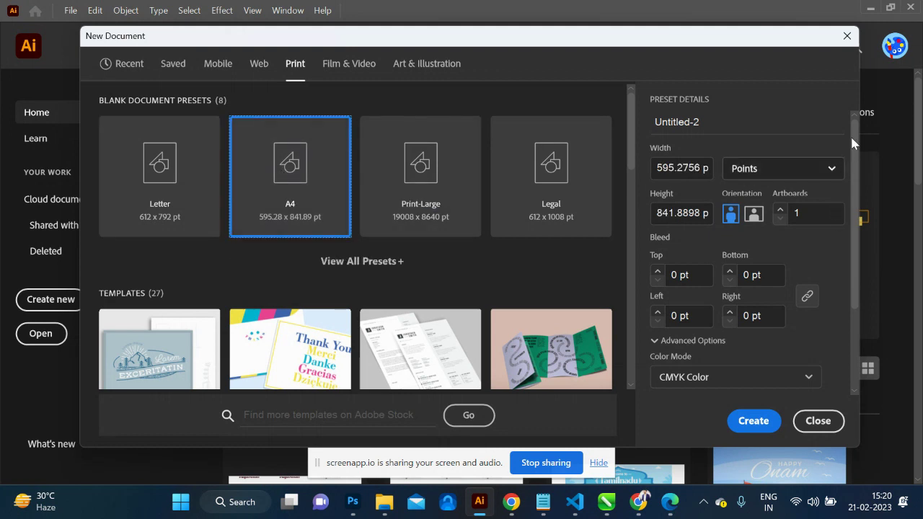
scroll(851, 132, down, 1)
scroll(853, 133, up, 1)
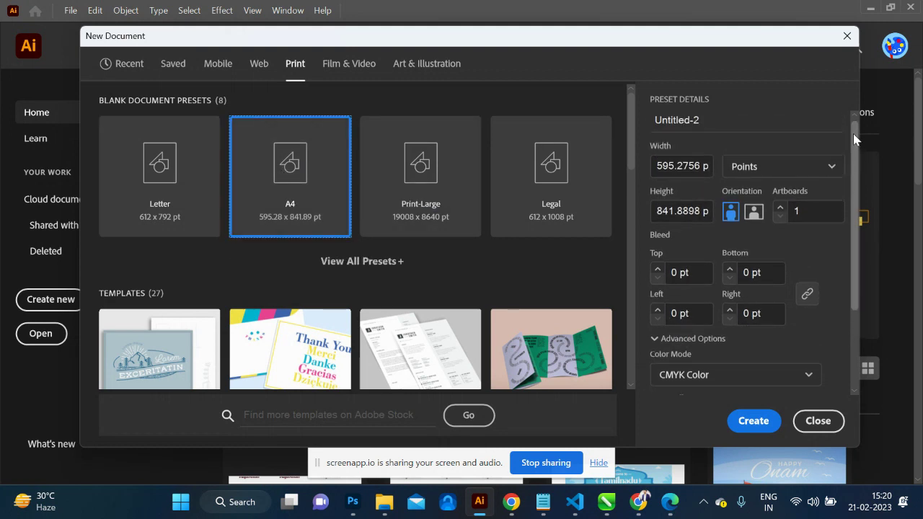
Change the document units to centimetres, giving 21 × 29.7 cm.
drag(701, 166, 647, 167)
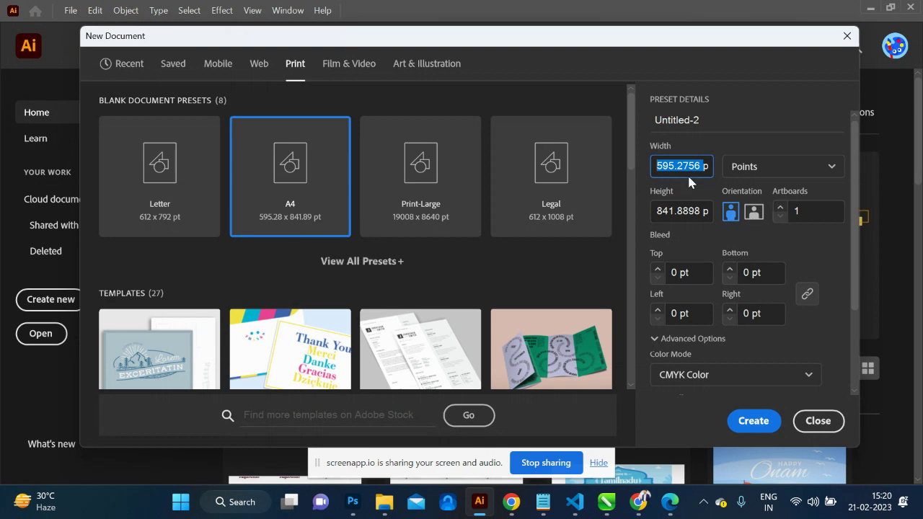
click(808, 167)
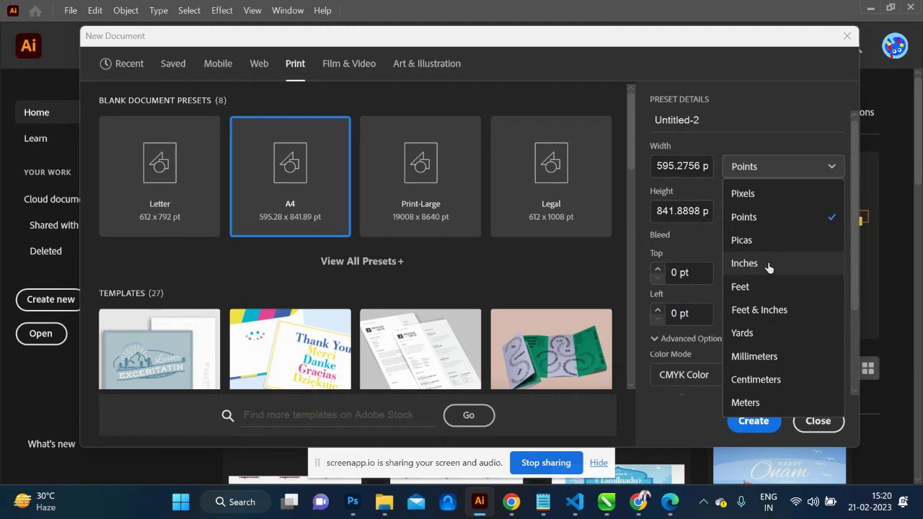
click(768, 267)
click(799, 166)
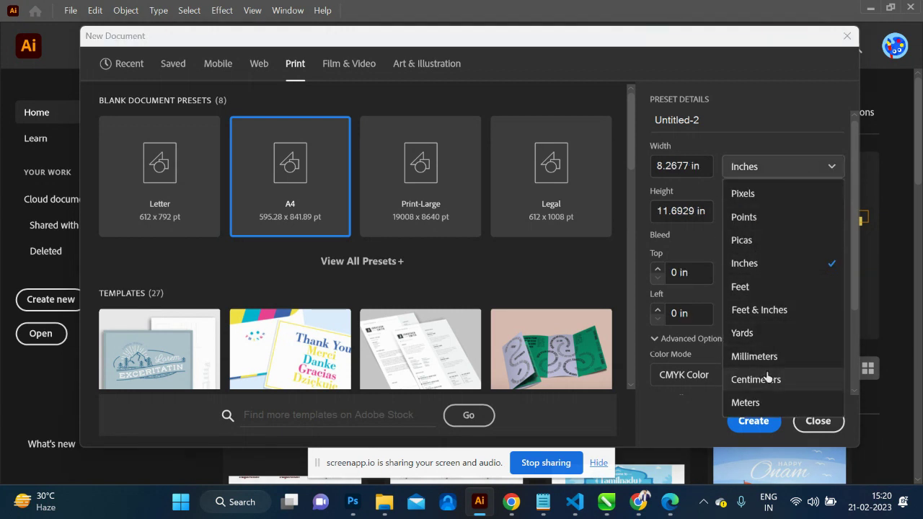
click(768, 378)
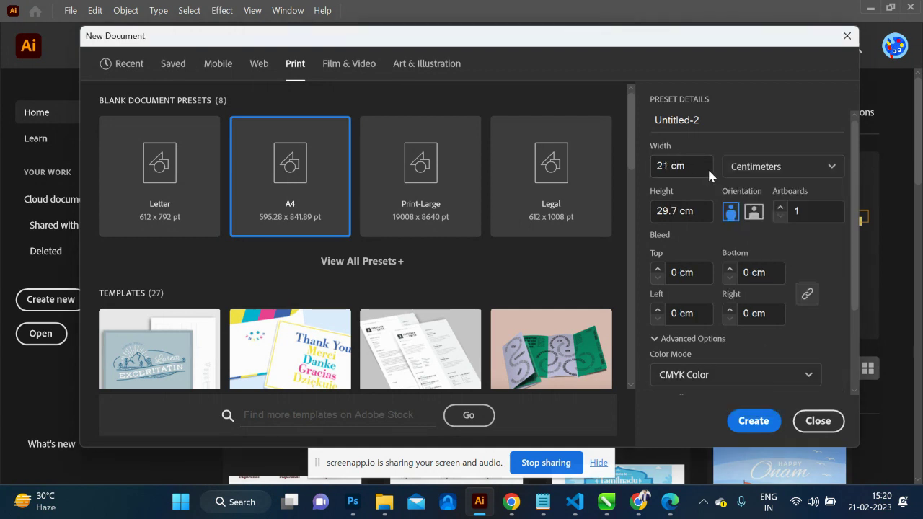
Keep centimetres and CMYK Color mode, then create the A4 document Untitled-2.
click(780, 170)
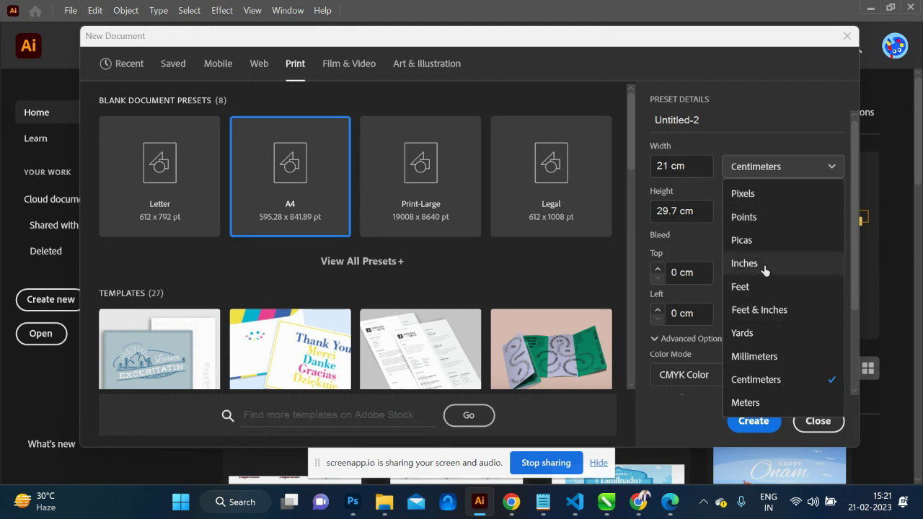
click(264, 200)
scroll(783, 346, down, 2)
scroll(782, 346, down, 1)
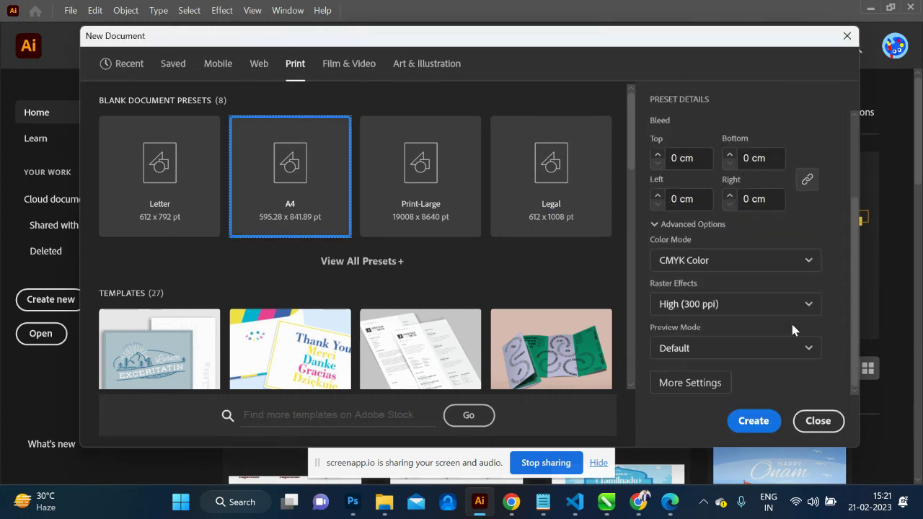
click(698, 269)
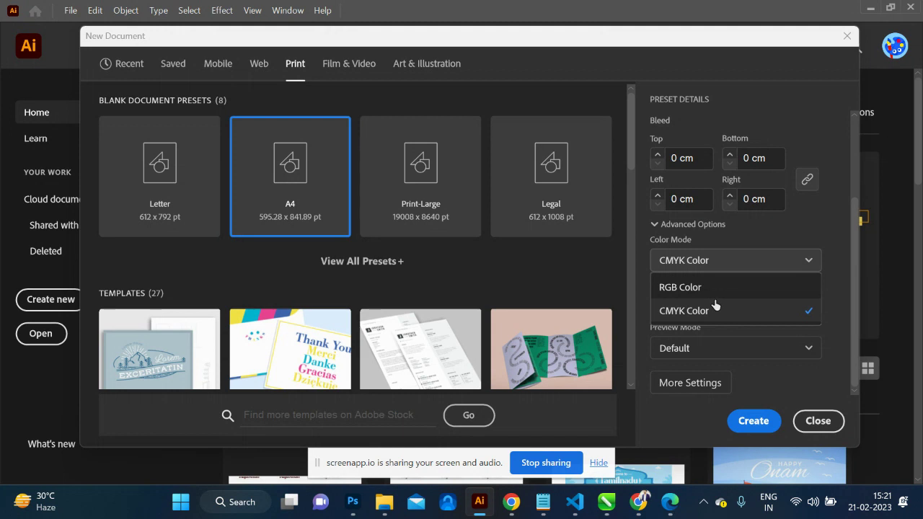
click(775, 226)
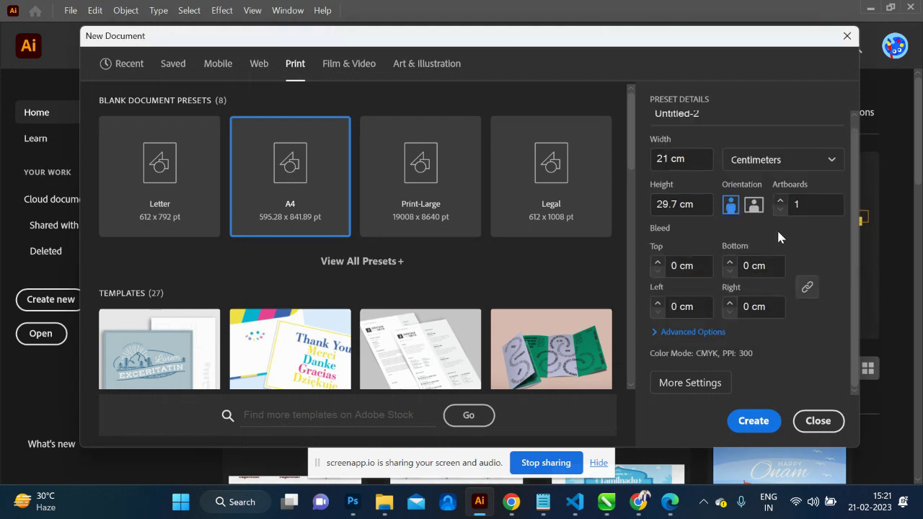
click(753, 420)
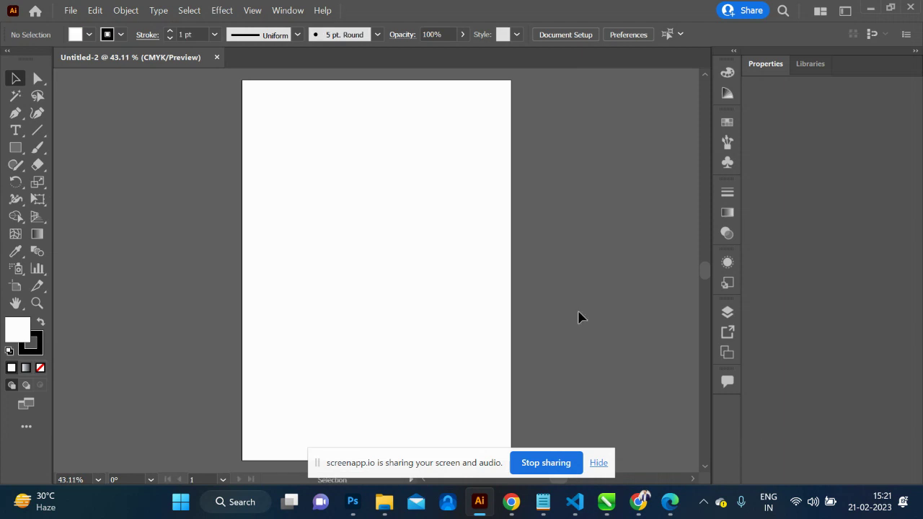
Close the blank Untitled-2 document and start another new document.
click(216, 57)
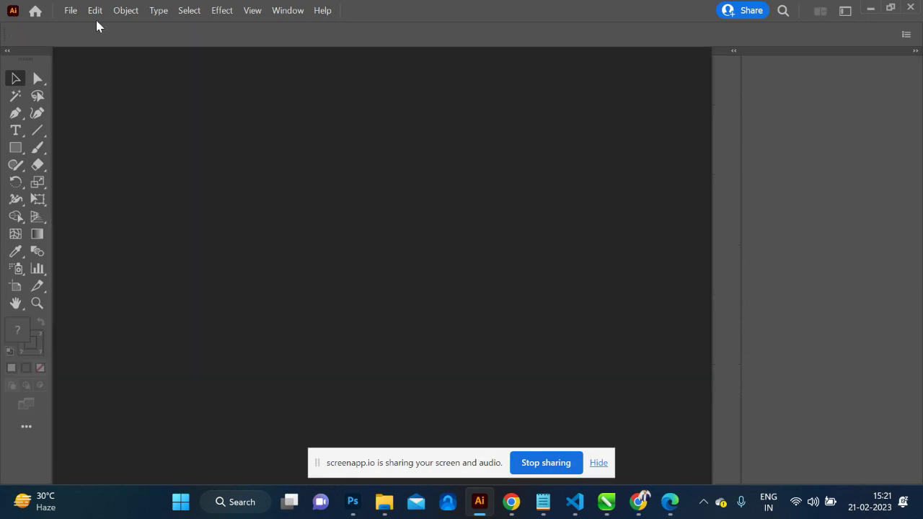
click(72, 12)
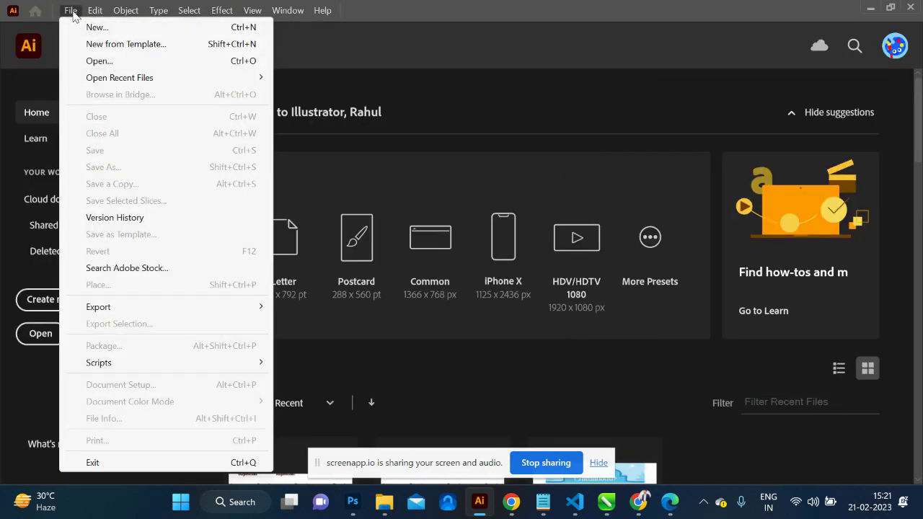
click(116, 31)
Keep Raster Effects at High (300 ppi) and create Untitled-3.
scroll(756, 297, down, 1)
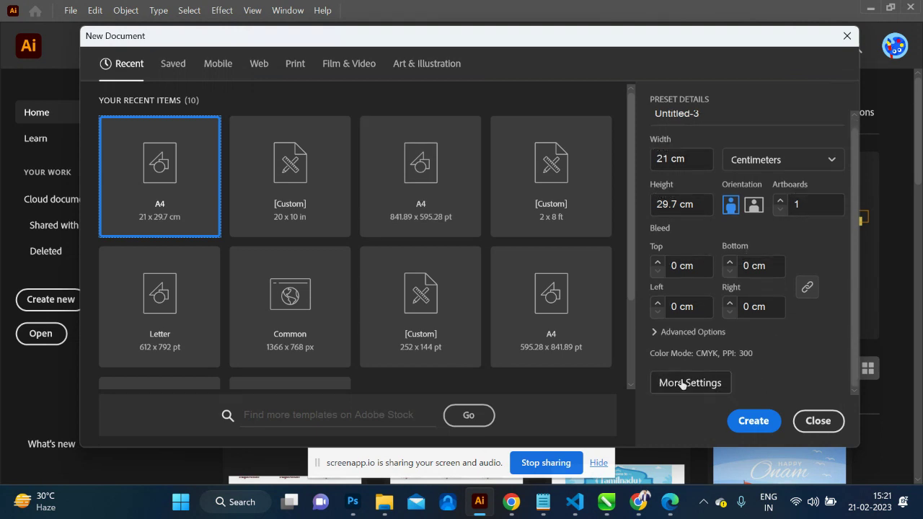
click(654, 333)
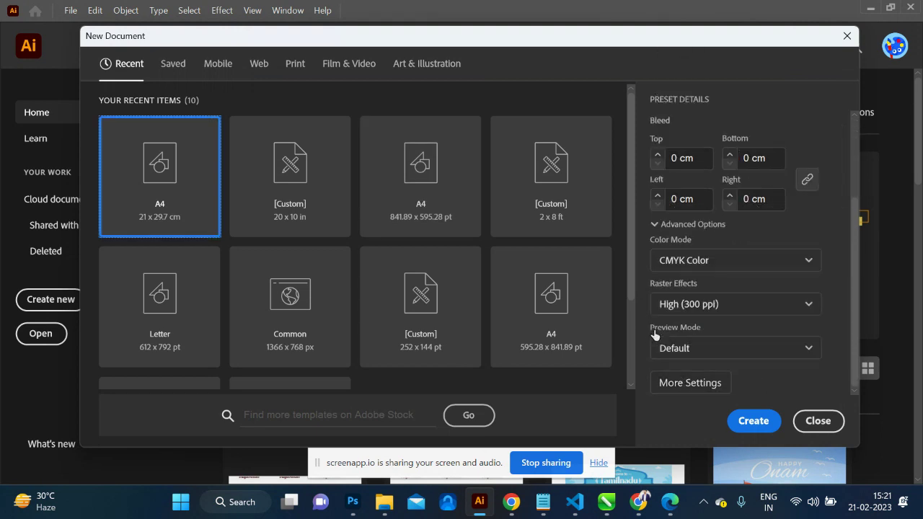
click(711, 307)
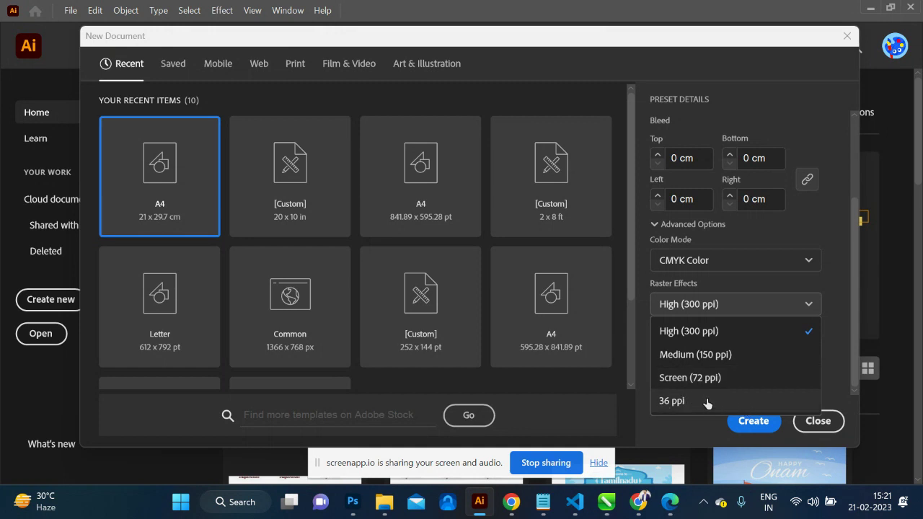
click(820, 234)
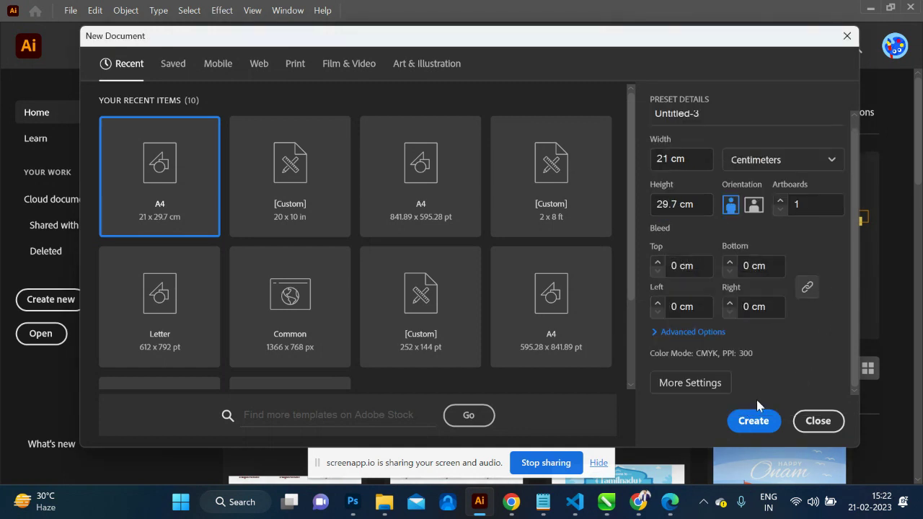
click(753, 421)
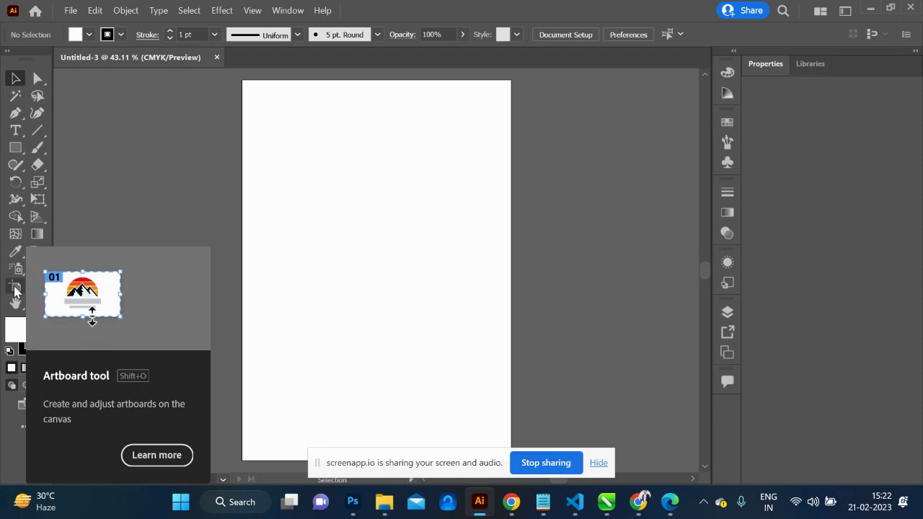
Turn the artboard to landscape, 29.7 × 21 cm, then switch to the browser.
click(14, 289)
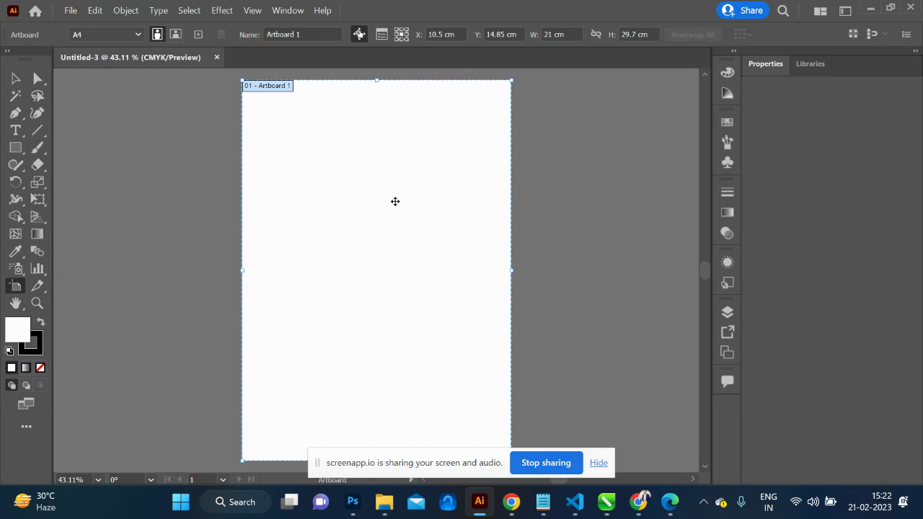
click(175, 34)
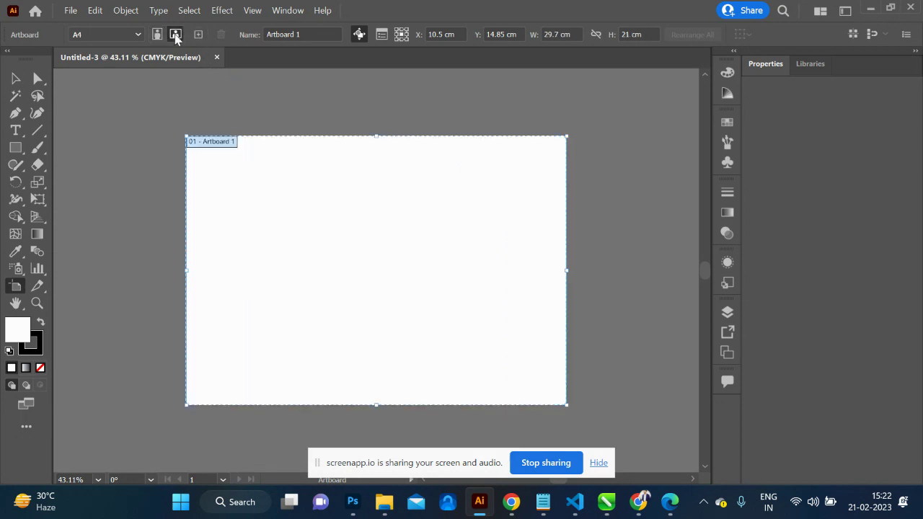
click(159, 35)
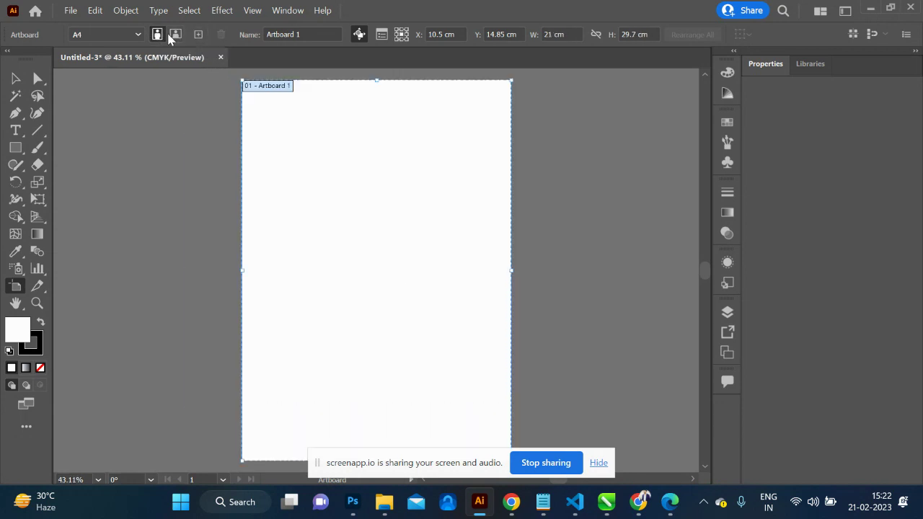
click(176, 35)
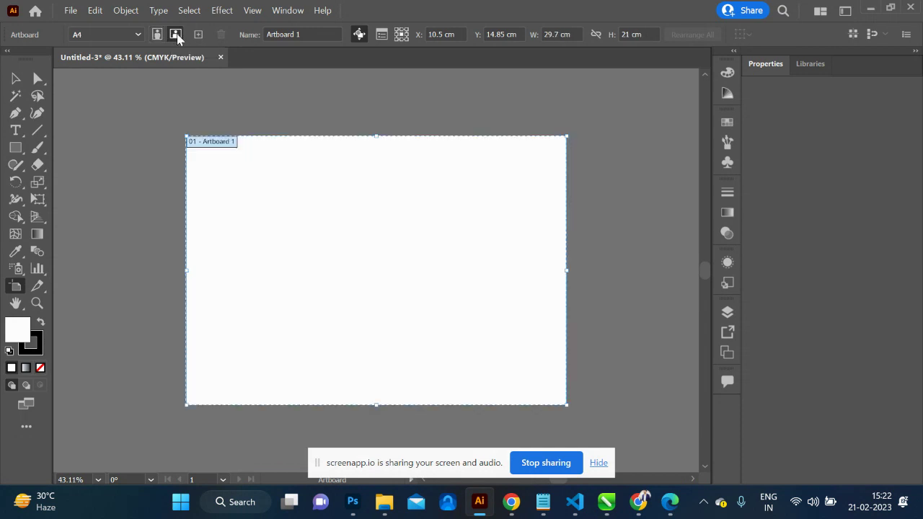
click(15, 80)
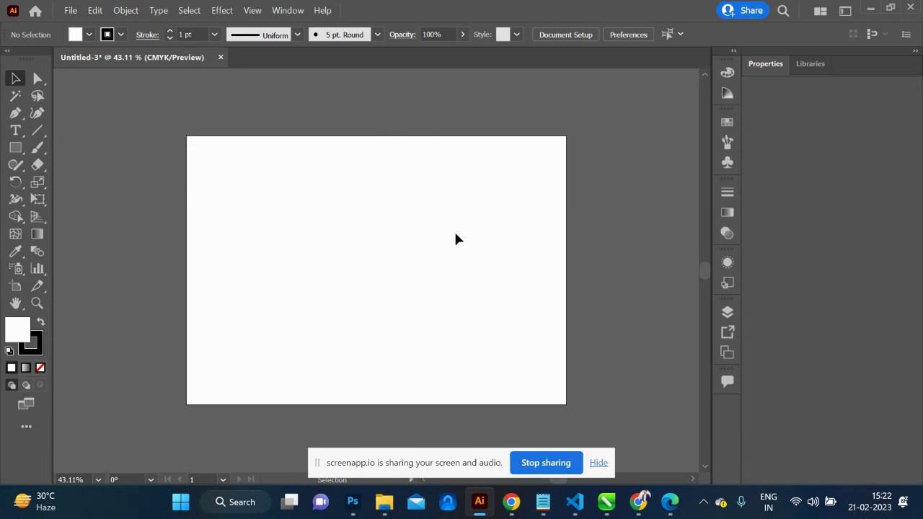
key(alt+Tab)
key(alt+Tab)
key(alt+Tab)
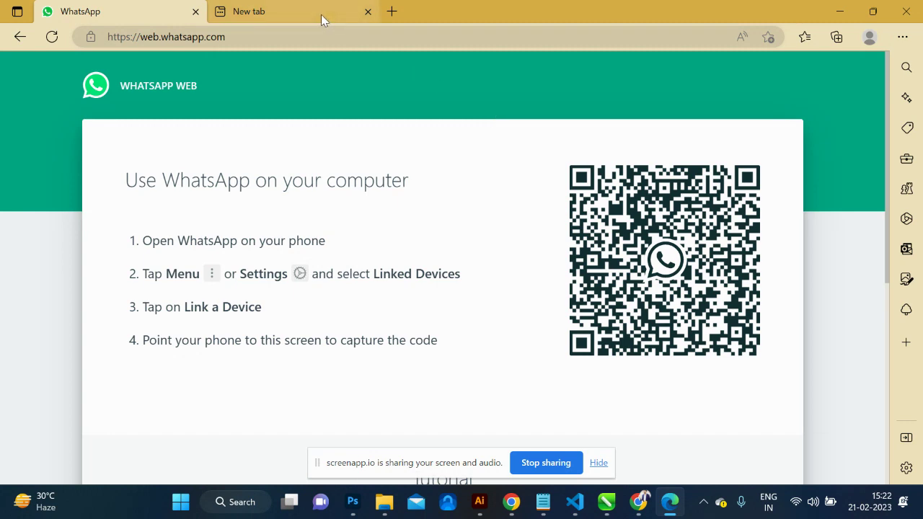
Search Google for 'vector tie' in a new Edge tab.
click(321, 15)
click(331, 43)
text(go)
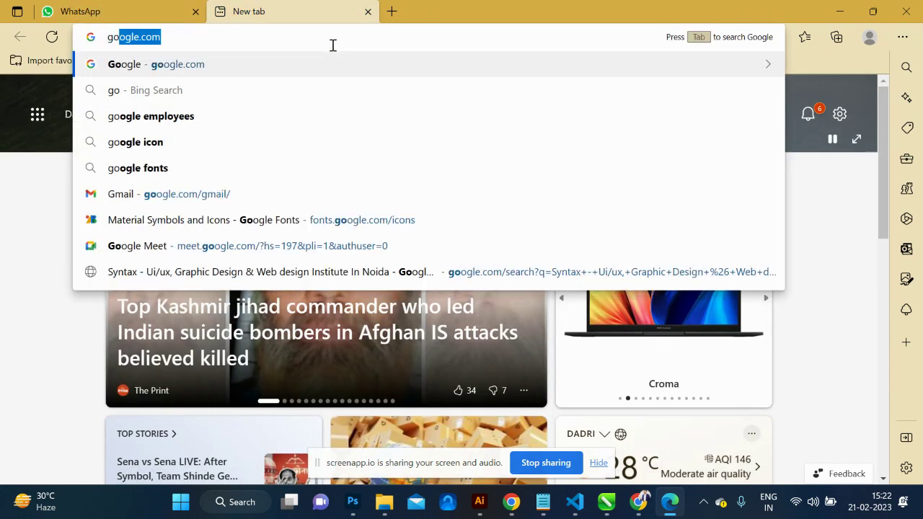
text(og)
key(Return)
click(335, 195)
text(vector)
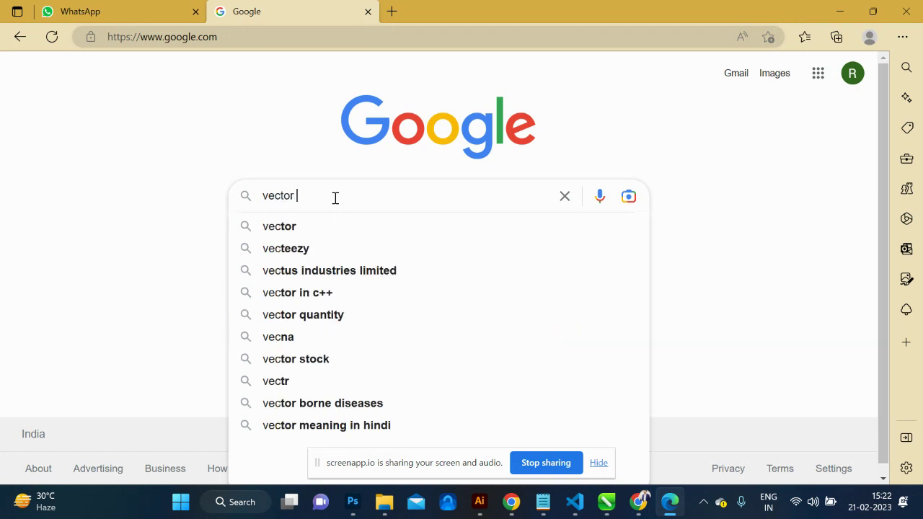
text( tie)
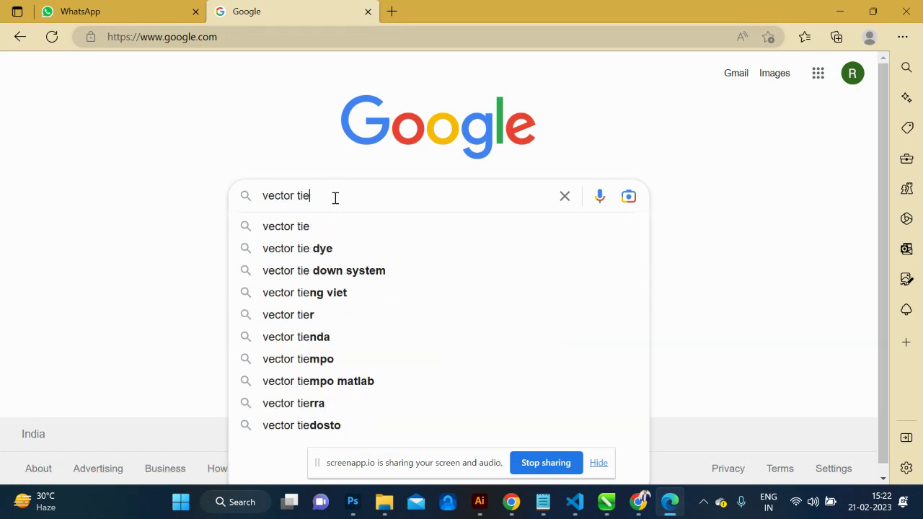
key(Return)
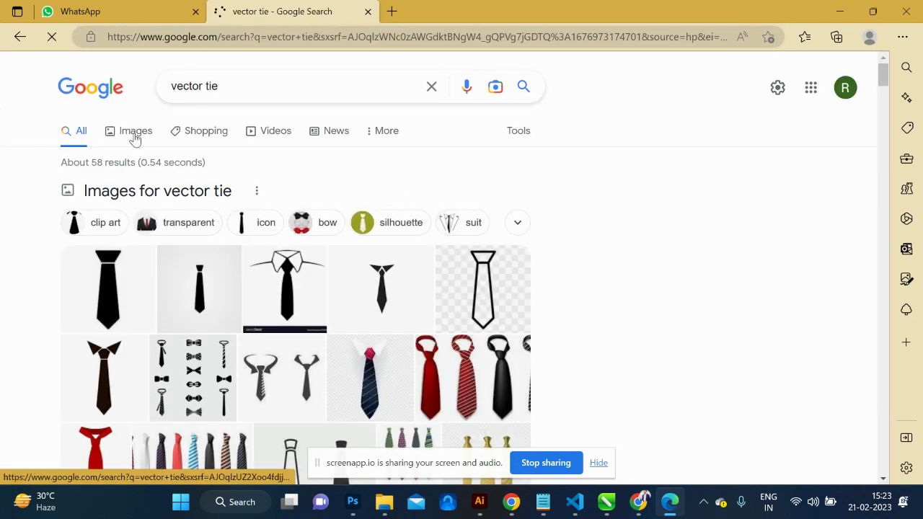
Copy the plain black tie from Google Images and return to Illustrator.
click(134, 134)
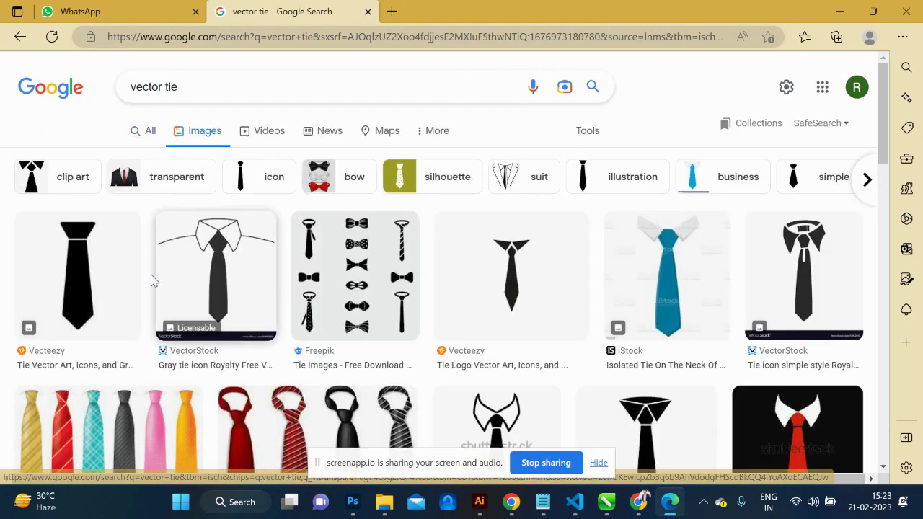
click(93, 261)
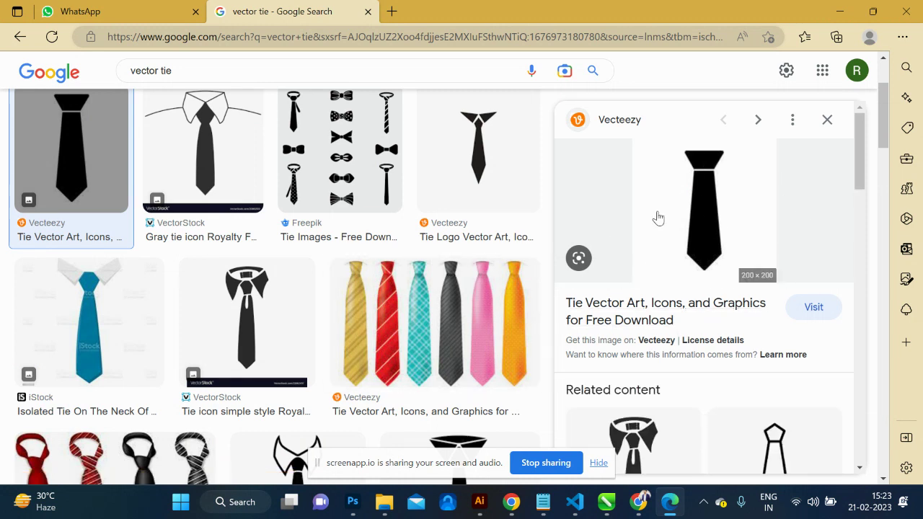
right_click(689, 213)
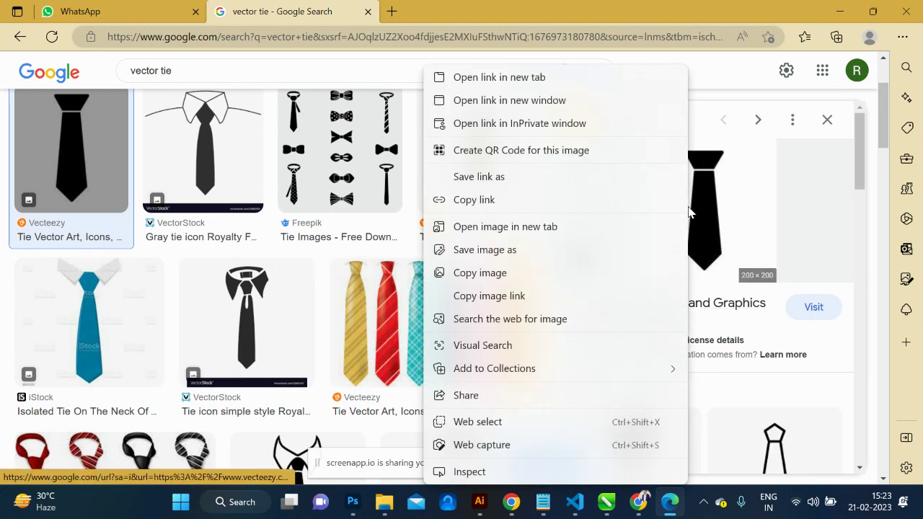
click(506, 274)
key(alt+Tab)
key(alt+Tab)
key(alt+Tab)
key(alt+Tab)
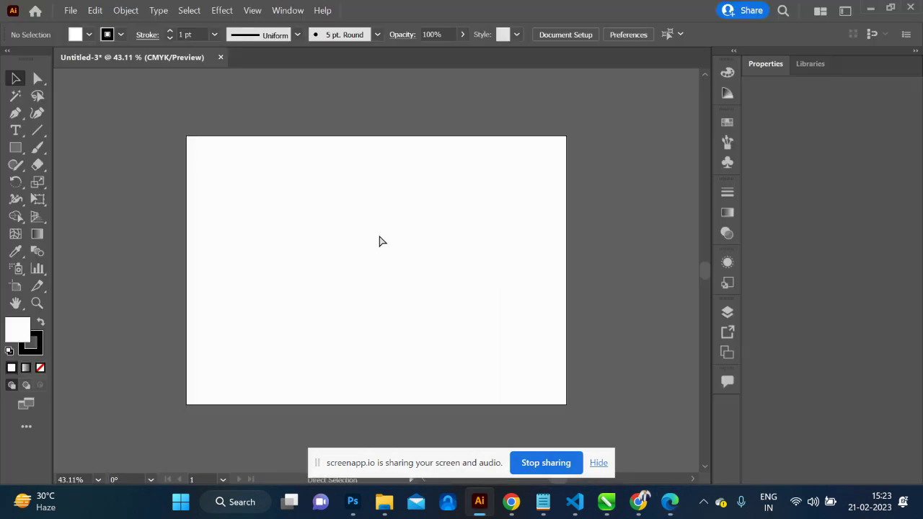
Paste the black tie onto the artboard and scale it to about 10 cm.
key(ctrl+v)
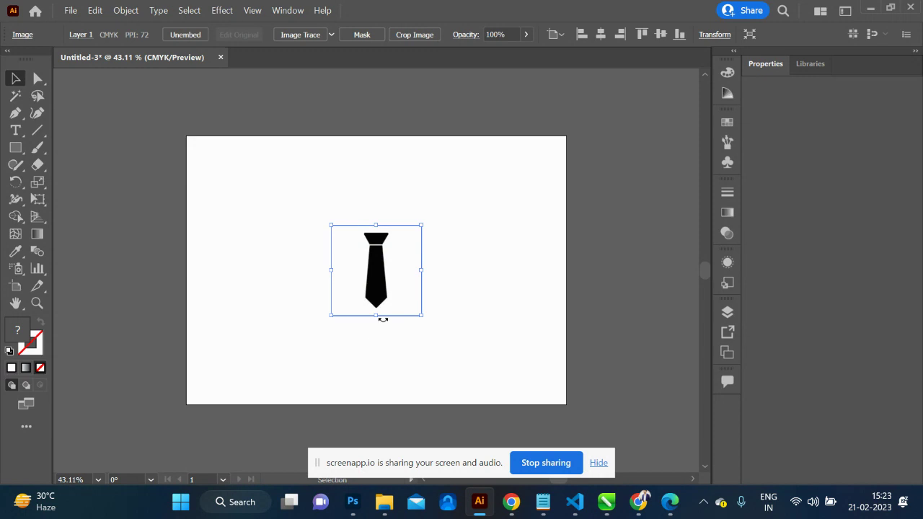
drag(422, 315, 510, 398)
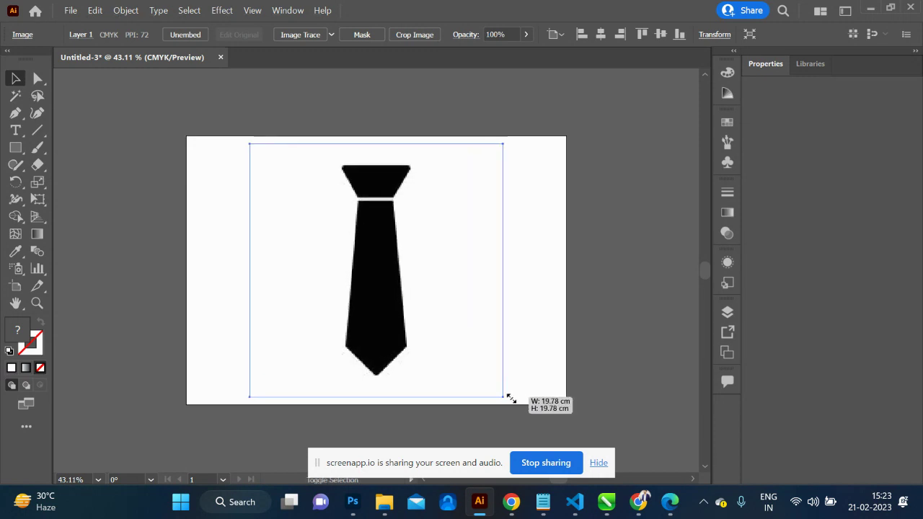
drag(511, 398, 408, 296)
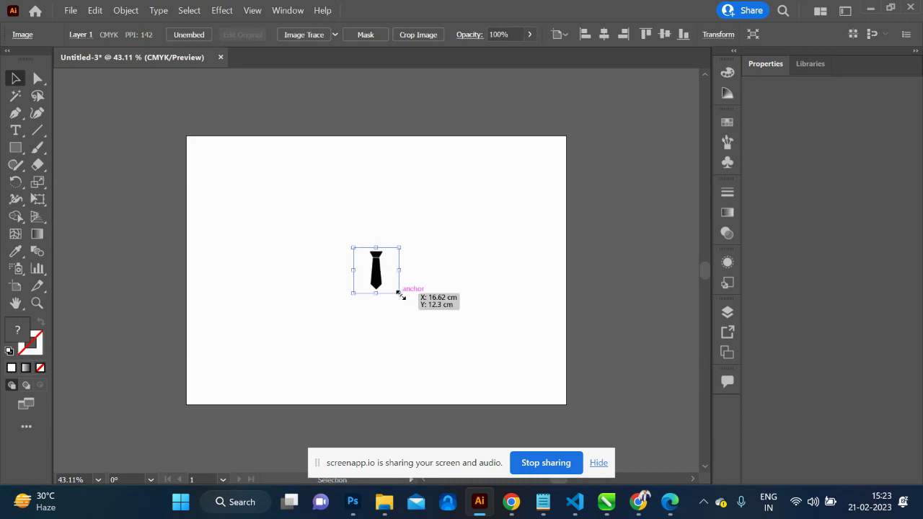
drag(401, 296, 351, 308)
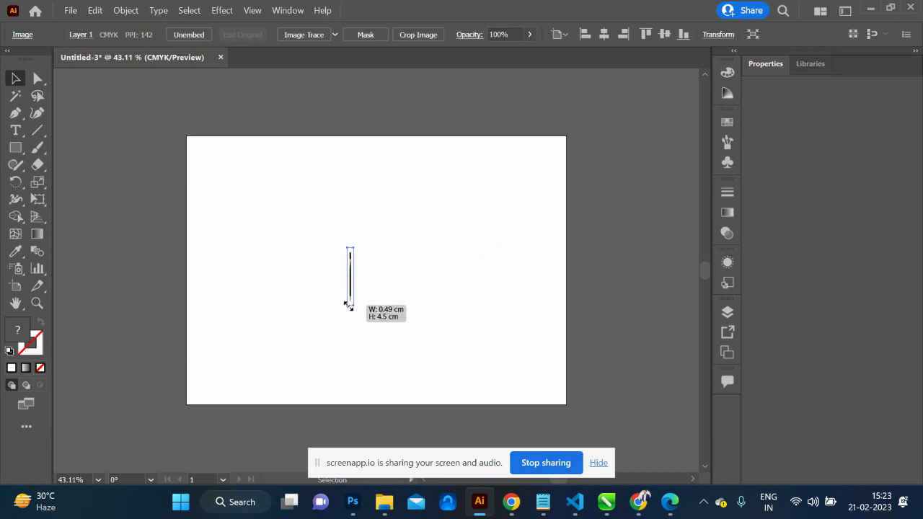
key(ctrl+z)
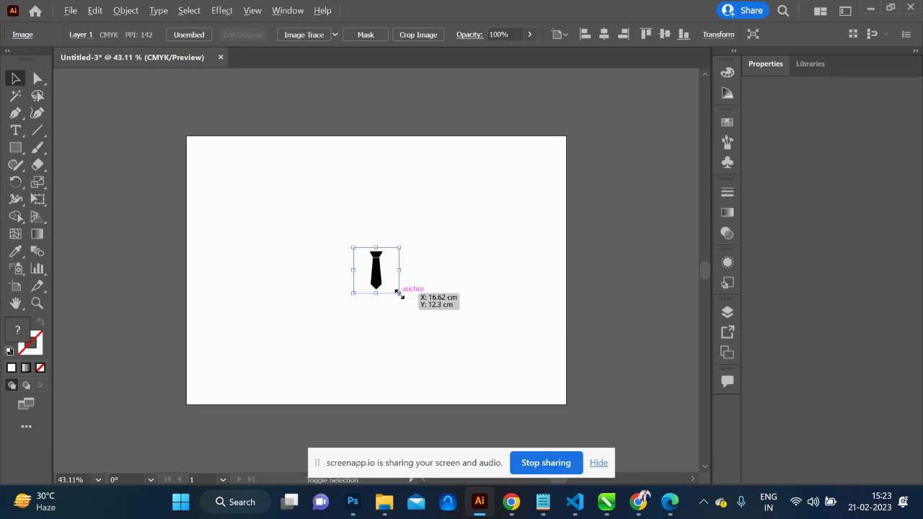
drag(398, 293, 497, 380)
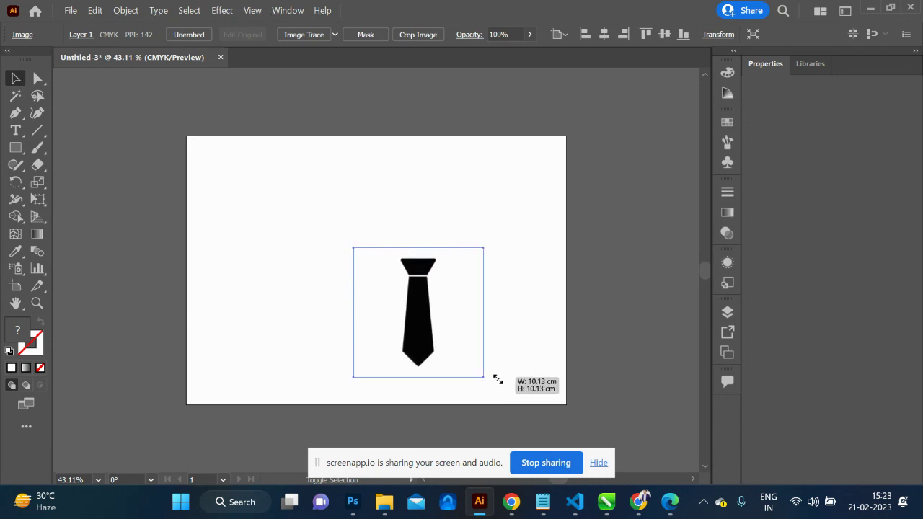
drag(497, 379, 496, 378)
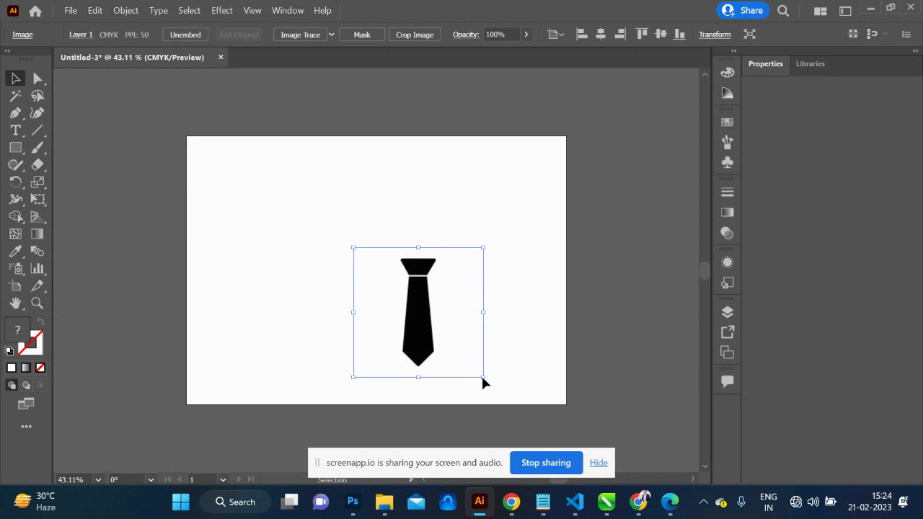
Enlarge the tie to about 15 cm and move it toward the artboard centre.
drag(482, 248, 544, 181)
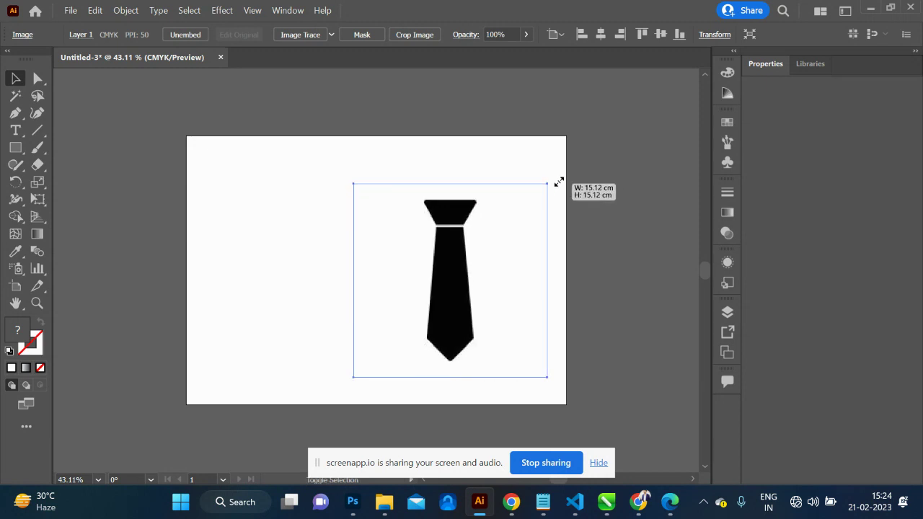
drag(545, 181, 562, 155)
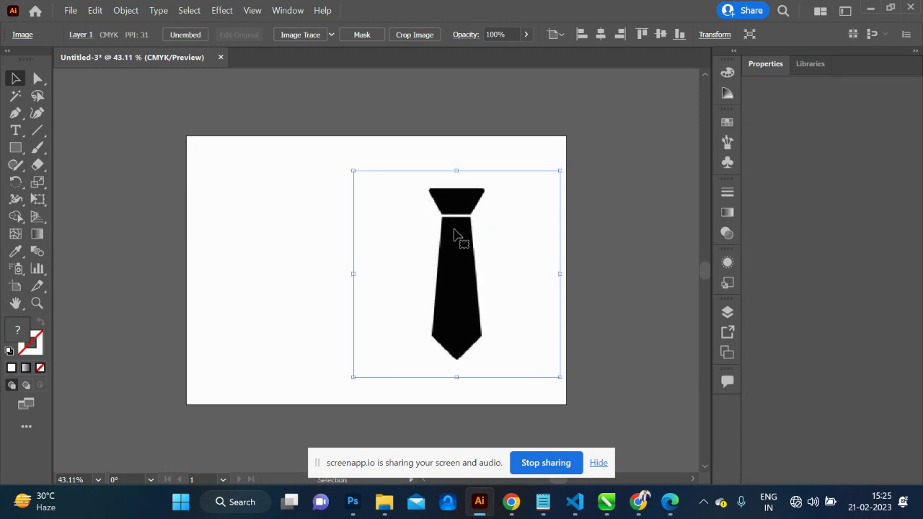
drag(436, 232, 374, 225)
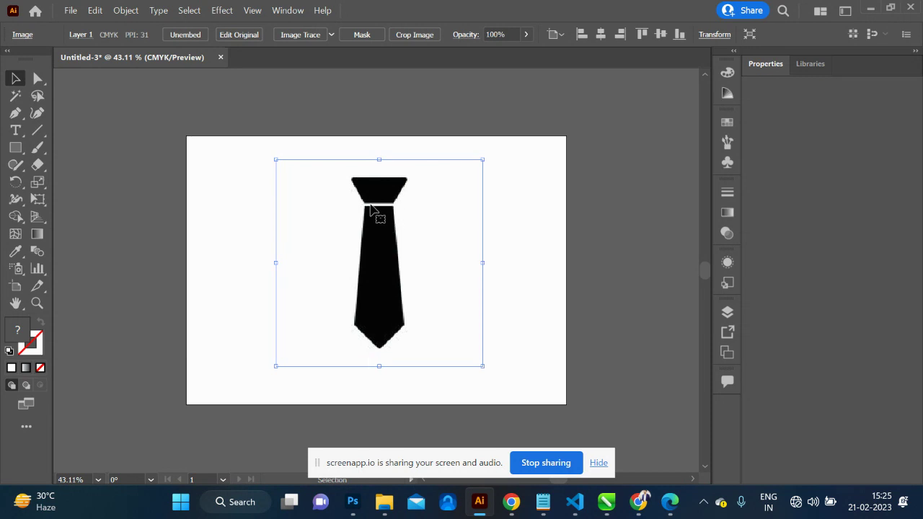
click(121, 10)
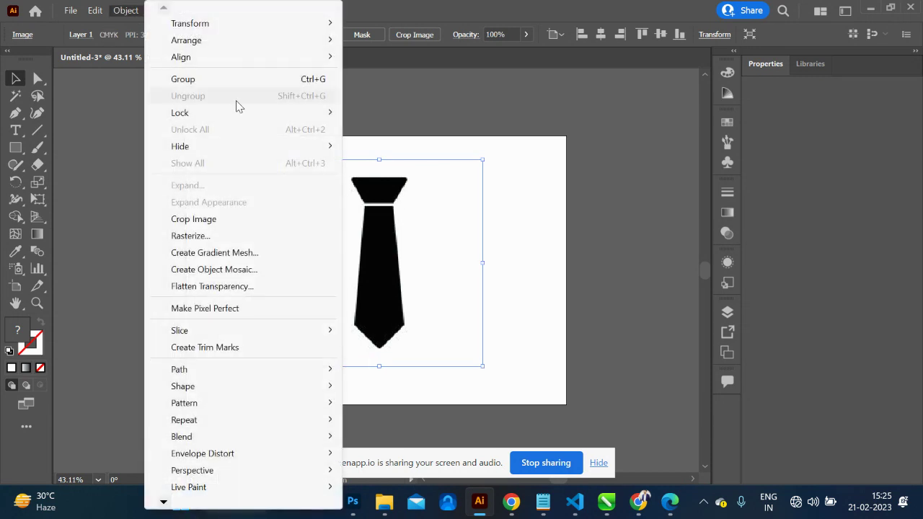
mouse_move(180, 113)
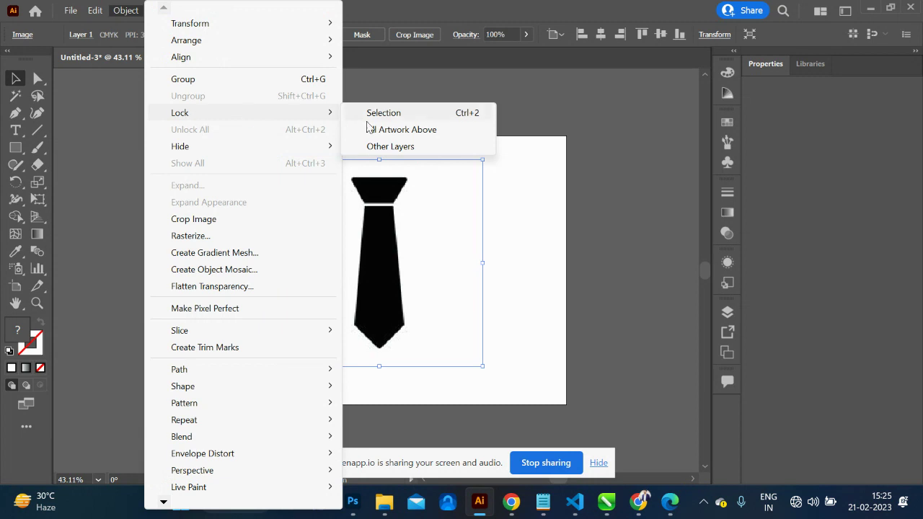
Lock the tie with Object > Lock > Selection and confirm it cannot be selected.
click(386, 113)
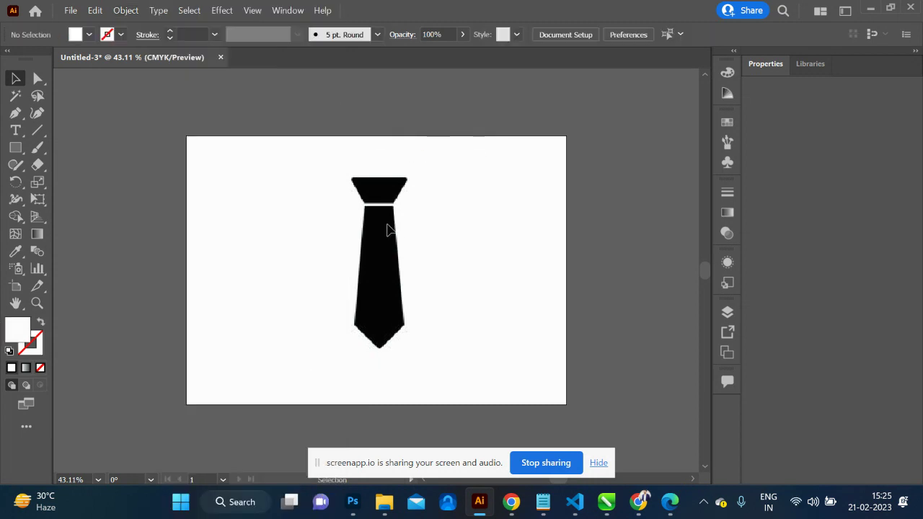
key(ctrl+alt+2)
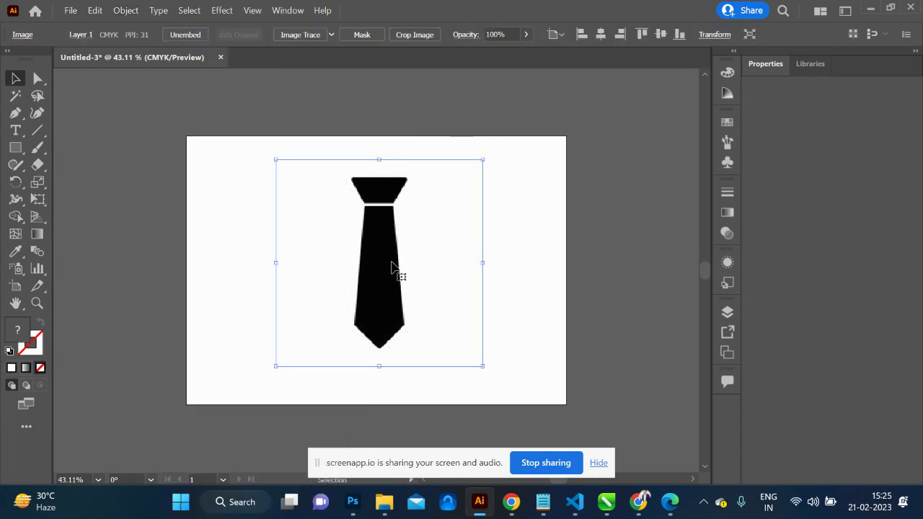
key(ctrl+2)
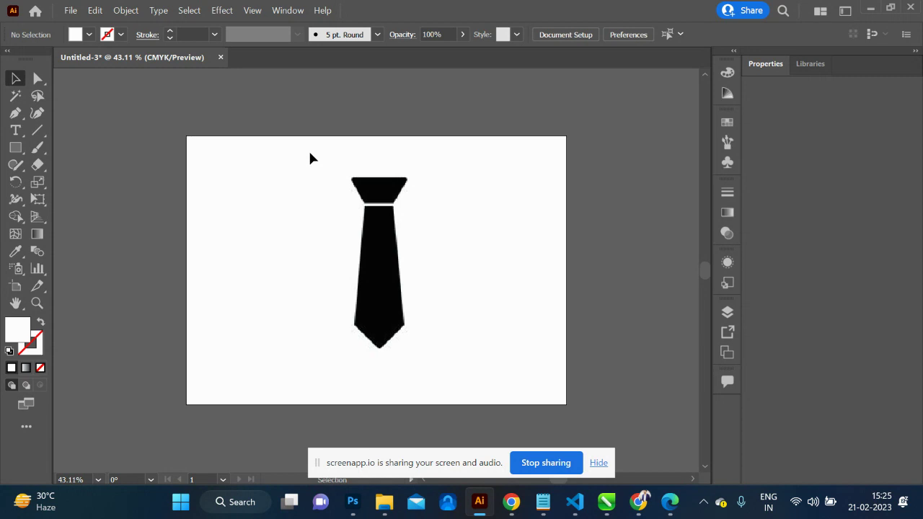
mouse_move(308, 149)
mouse_down()
mouse_move(443, 417)
mouse_move(360, 256)
mouse_up()
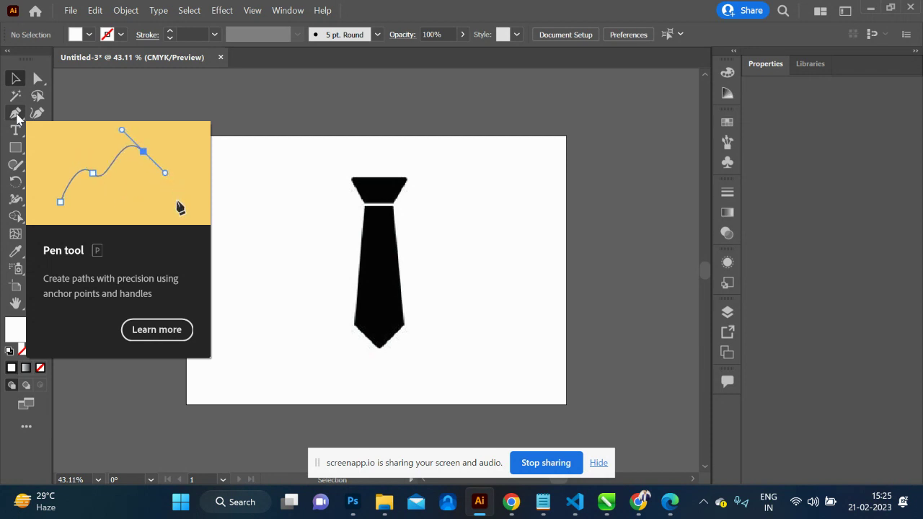
Pick the Pen tool, remove the fill and give the stroke a blue-purple colour.
click(16, 115)
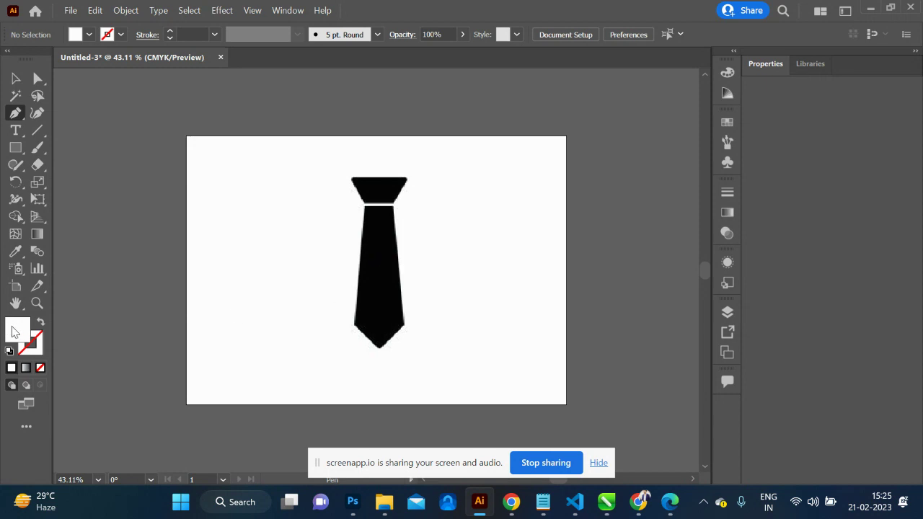
click(40, 367)
click(38, 349)
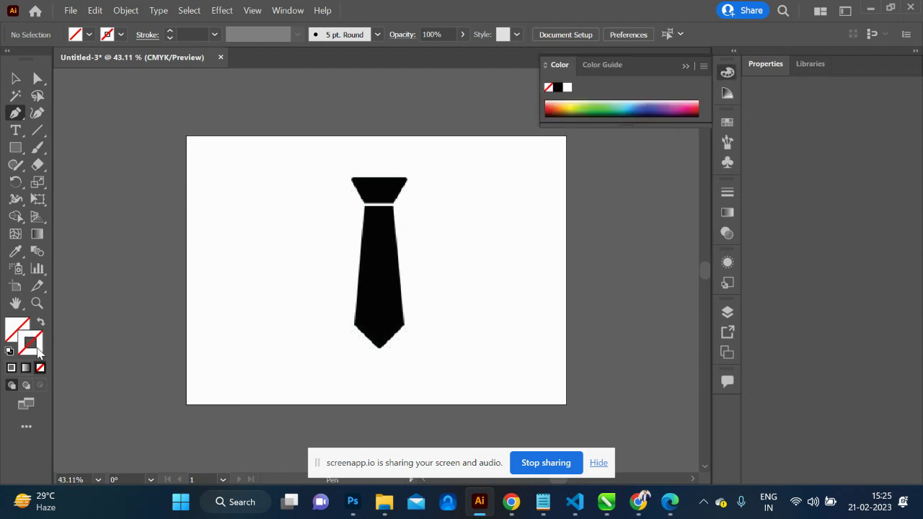
click(656, 106)
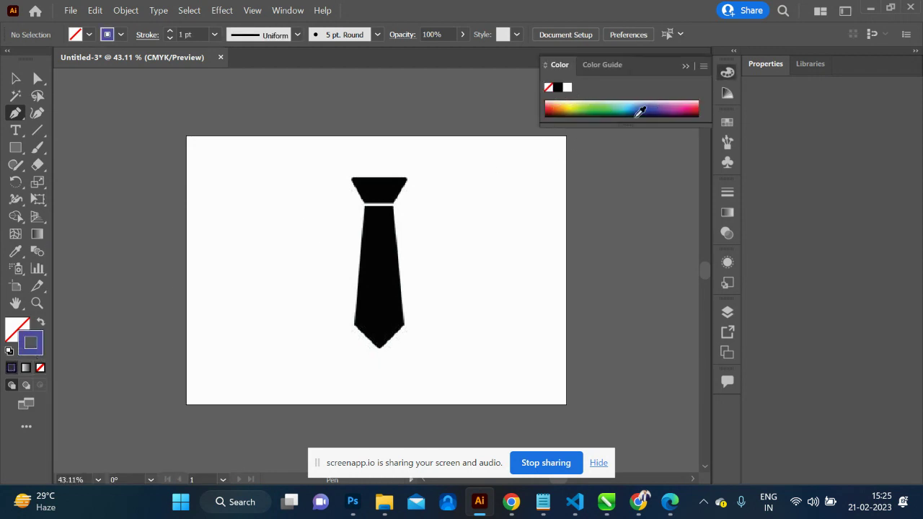
click(16, 338)
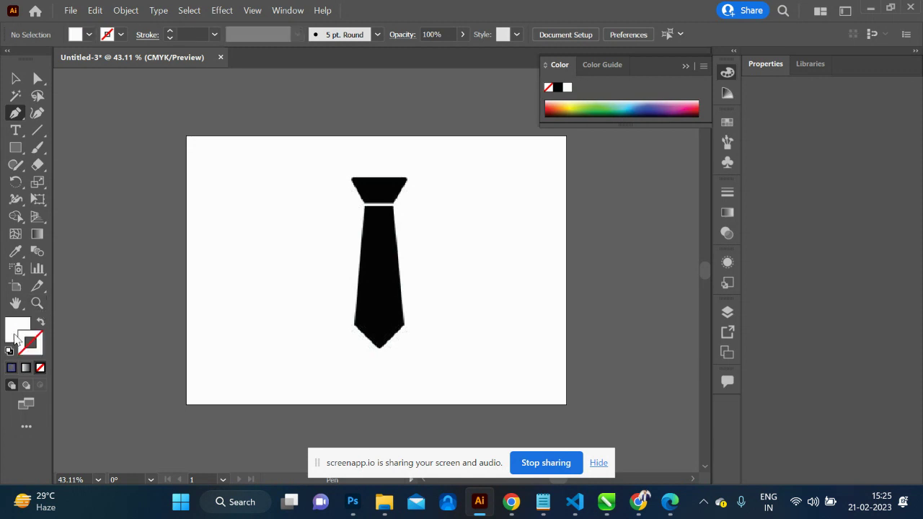
Set the fill to None and change the stroke to crimson #CC1247.
click(12, 332)
click(40, 368)
double_click(36, 348)
click(583, 203)
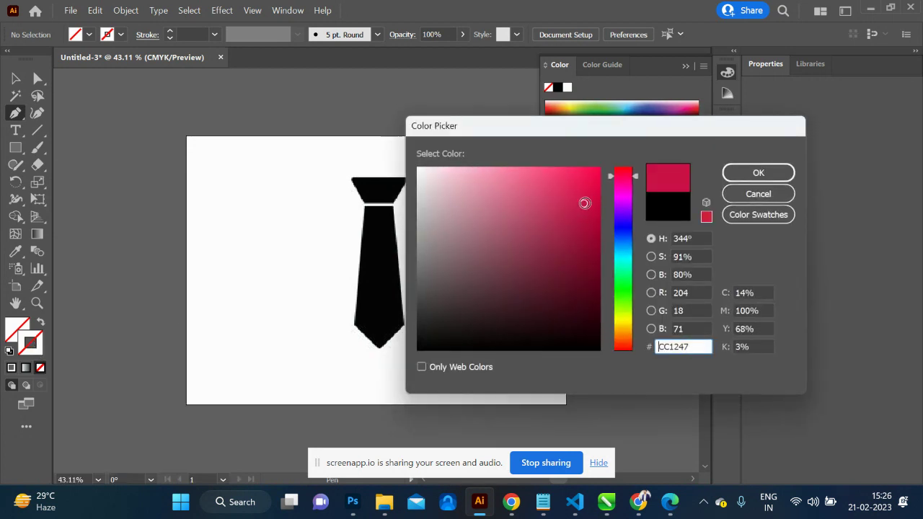
click(743, 171)
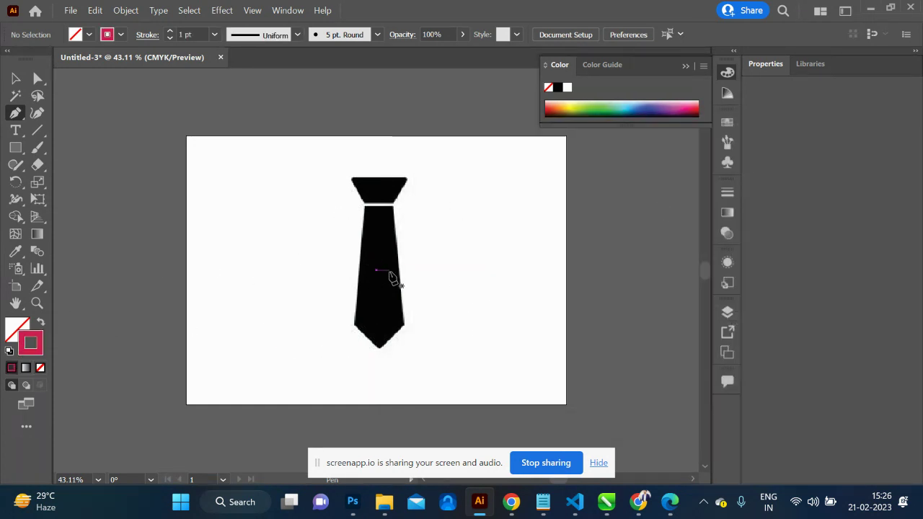
Frame the tie, then place body anchors at the lower-left corner, tip, lower-right and upper-right corners.
key(ctrl)
key(ctrl+1)
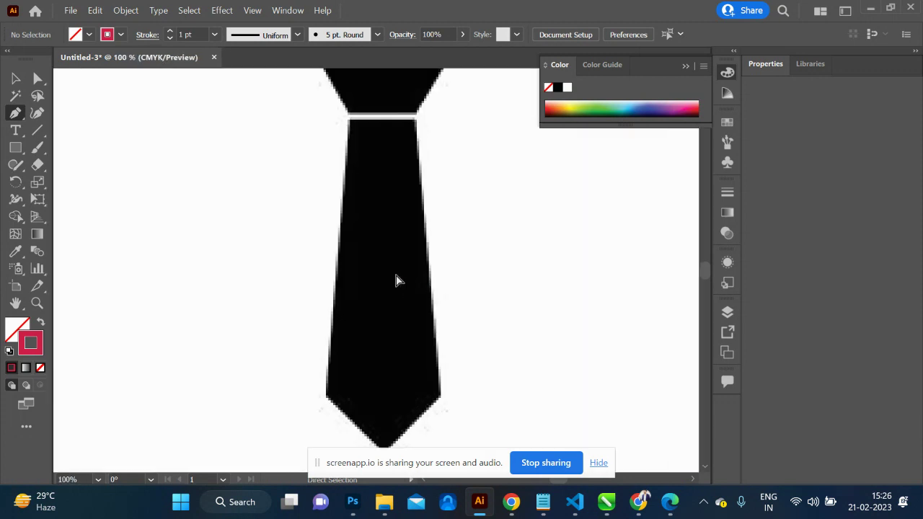
key(ctrl+equal)
key(ctrl+minus)
key(ctrl+minus)
key(ctrl+minus)
key(ctrl+equal)
key(ctrl+equal)
key(ctrl+minus)
key(ctrl+minus)
key(ctrl+equal)
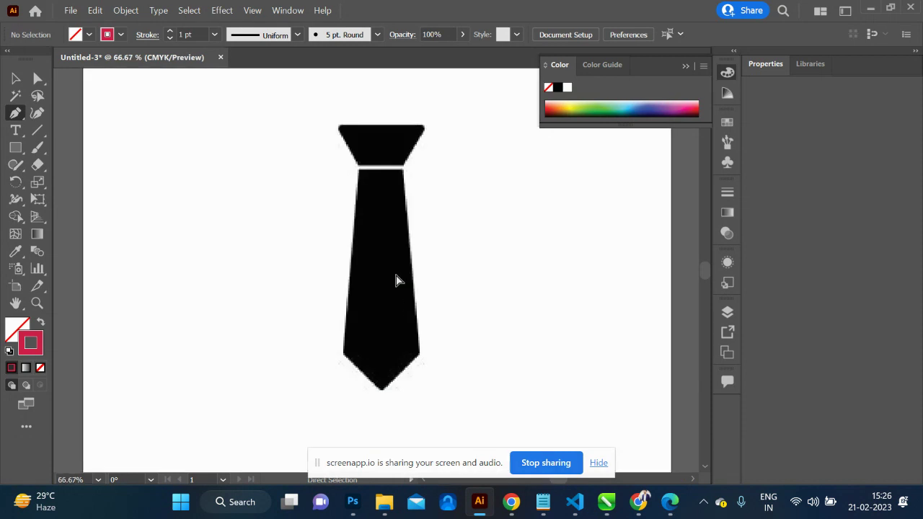
key(ctrl+equal)
key(ctrl+minus)
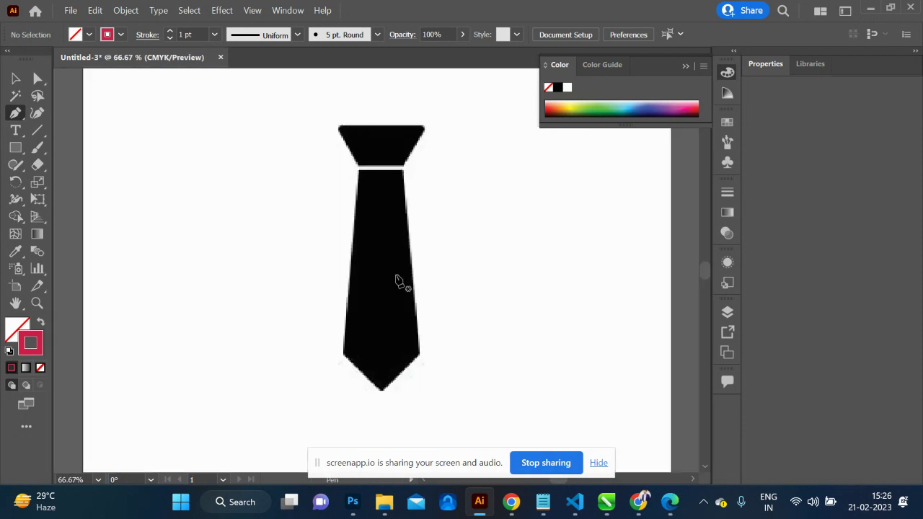
click(381, 390)
click(382, 391)
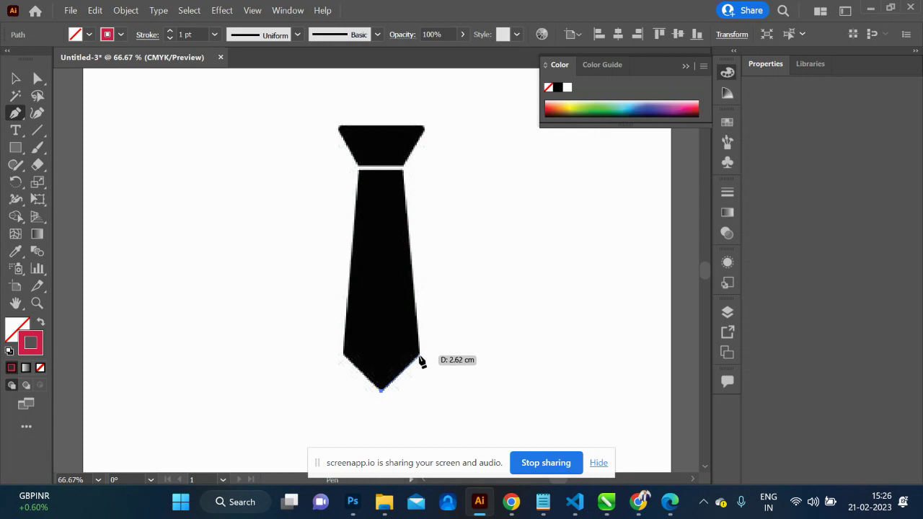
click(419, 356)
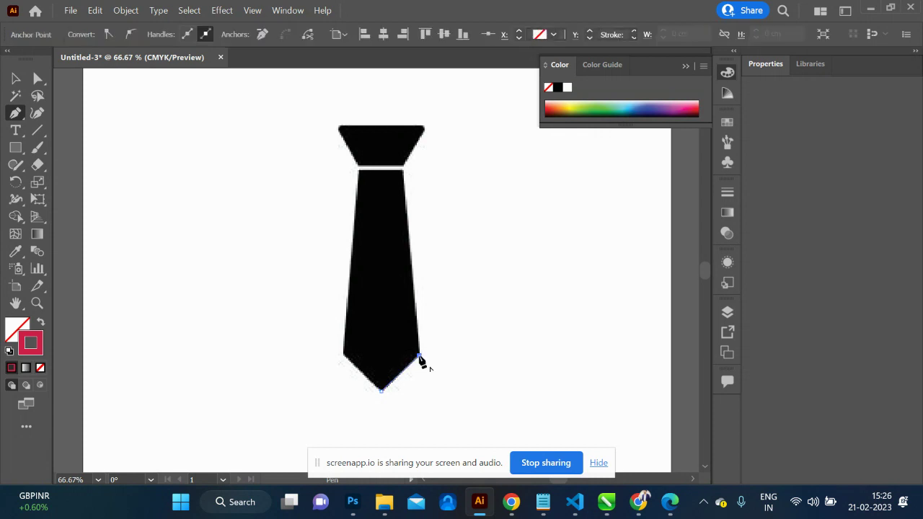
click(403, 171)
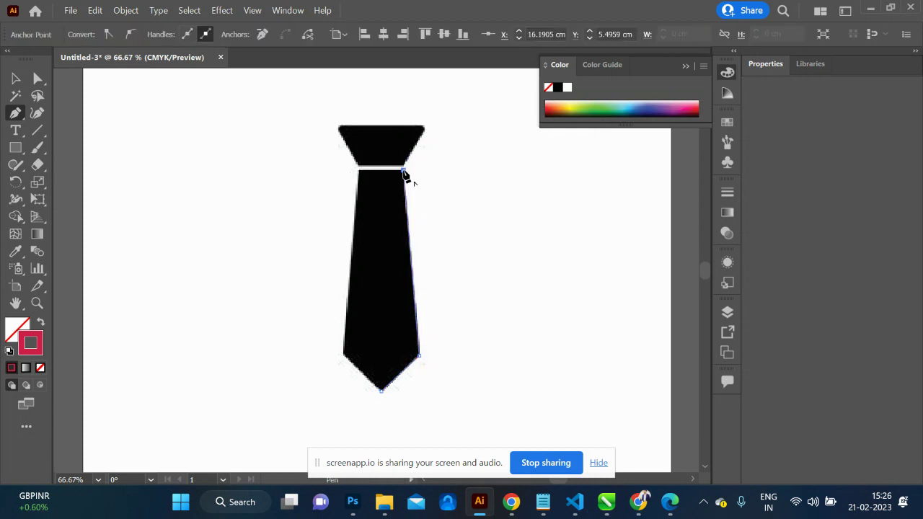
Add the upper-left anchor and close the body outline at its starting corner.
click(359, 170)
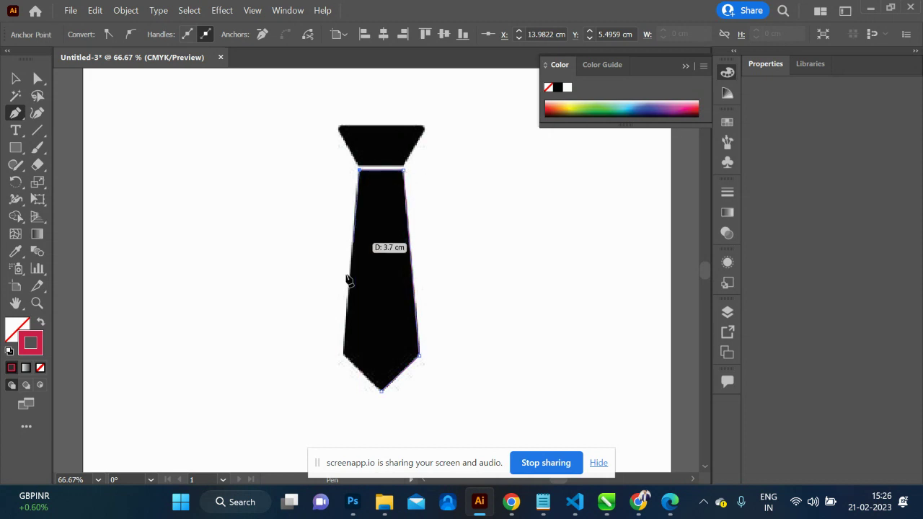
click(344, 358)
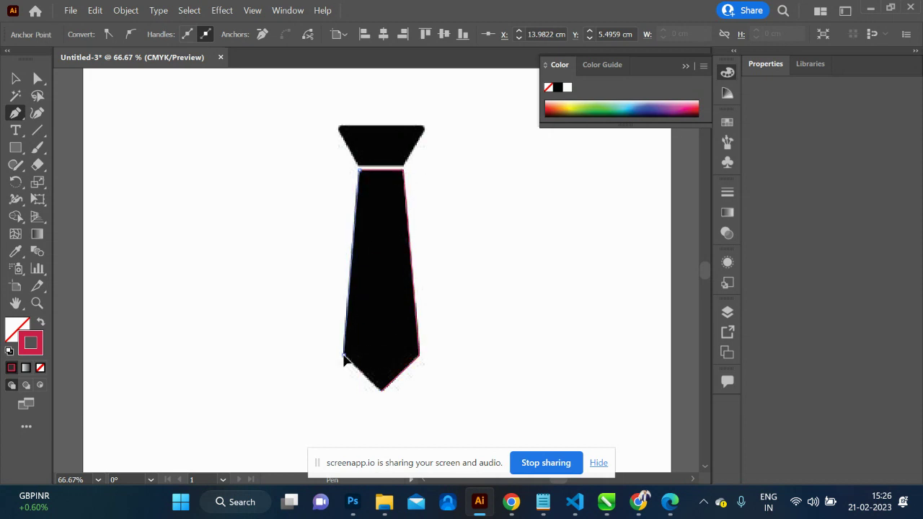
click(381, 392)
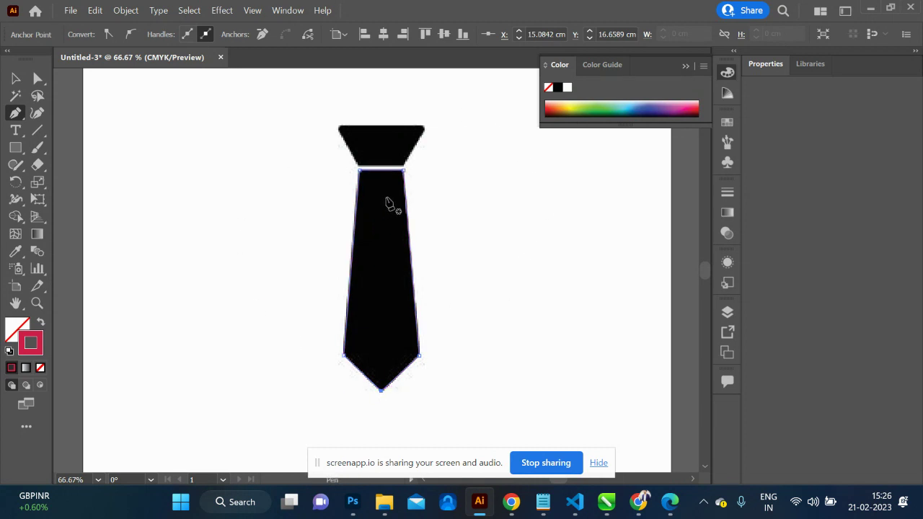
key(ctrl+plus)
key(ctrl+plus)
key(ctrl+plus)
key(ctrl+plus)
key(ctrl+plus)
key(ctrl+plus)
key(ctrl+minus)
key(ctrl+minus)
key(ctrl+minus)
key(ctrl+minus)
key(ctrl+minus)
key(ctrl+minus)
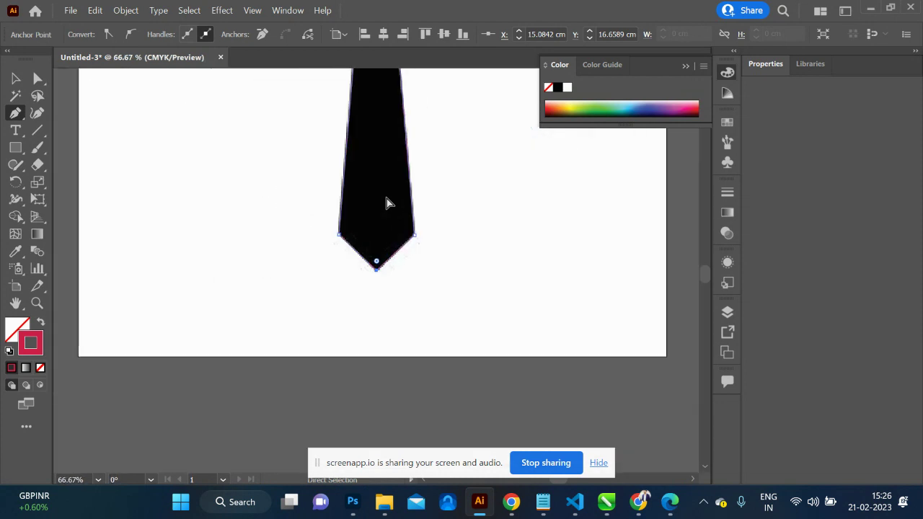
Trace the knot trapezoid through its four corners and close the path.
key(ctrl+plus)
scroll(389, 202, up, 3)
scroll(391, 202, up, 4)
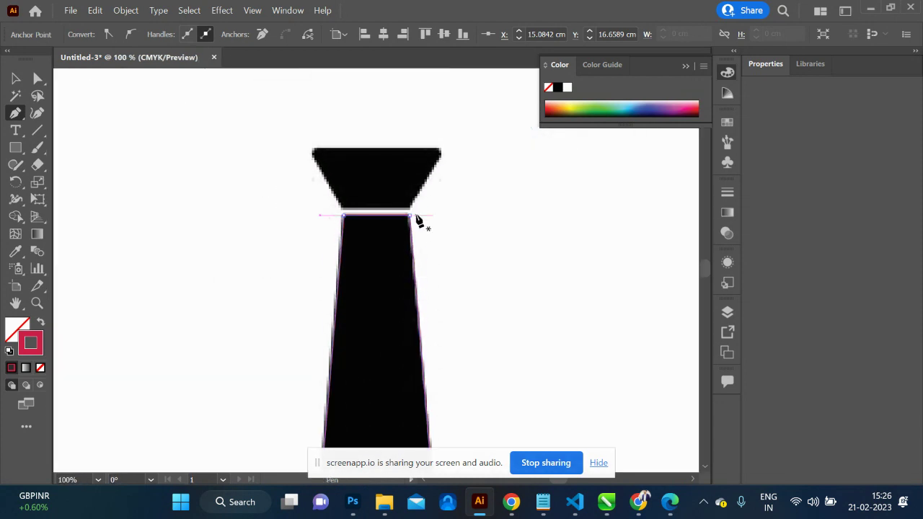
click(409, 209)
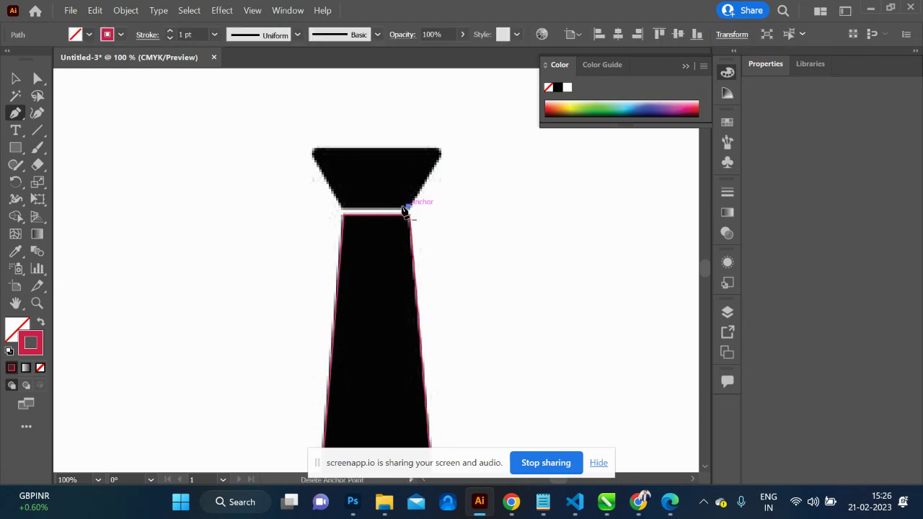
click(344, 209)
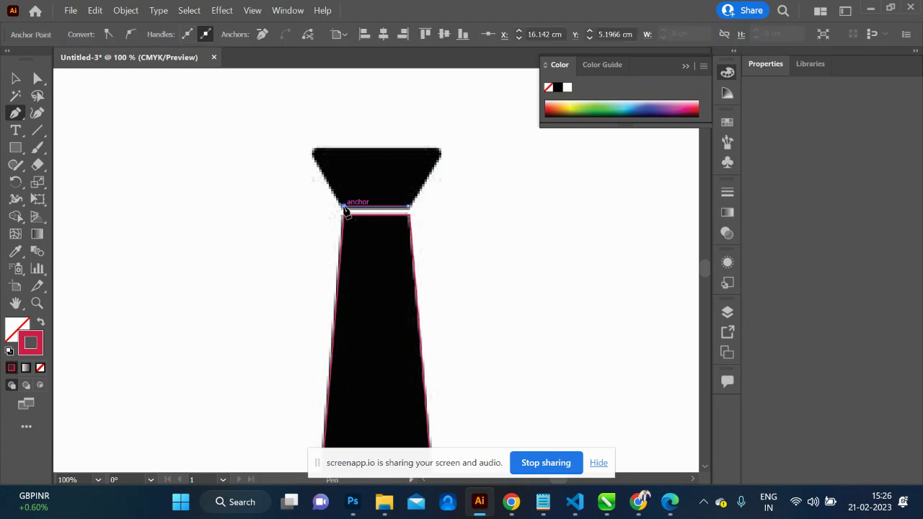
click(312, 151)
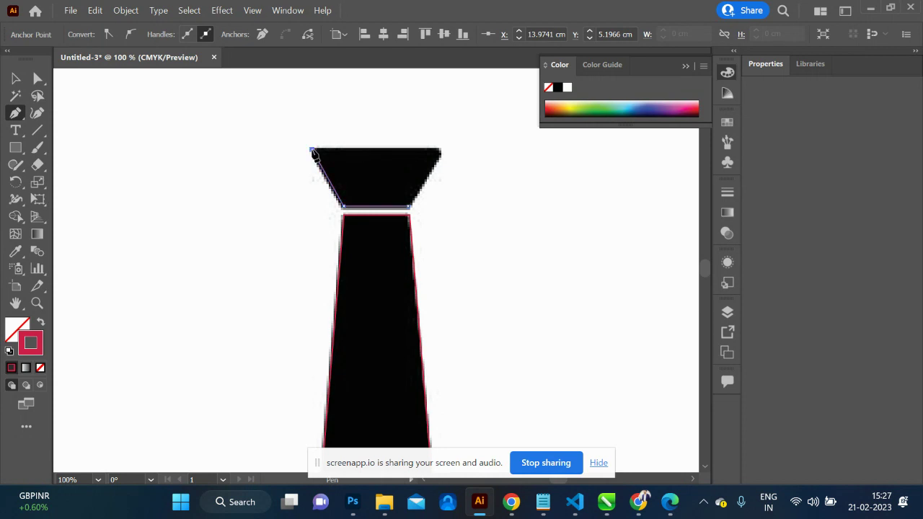
click(442, 151)
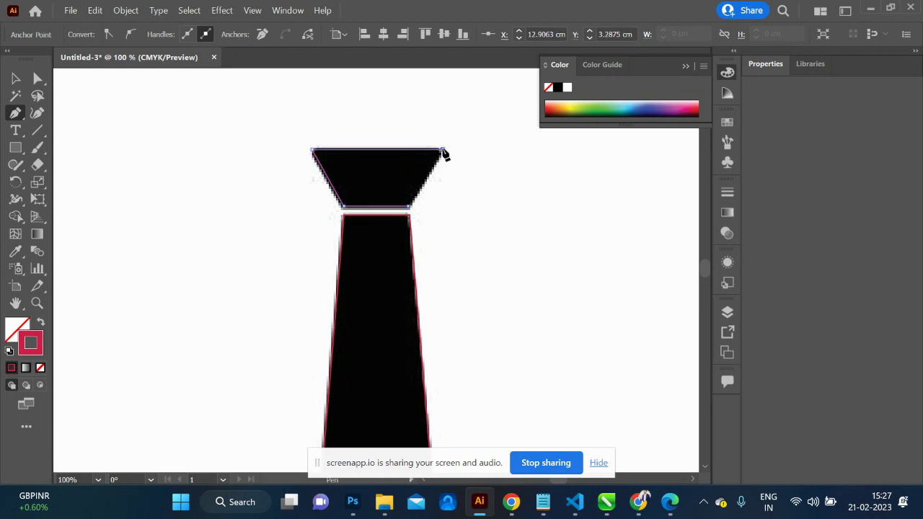
click(408, 208)
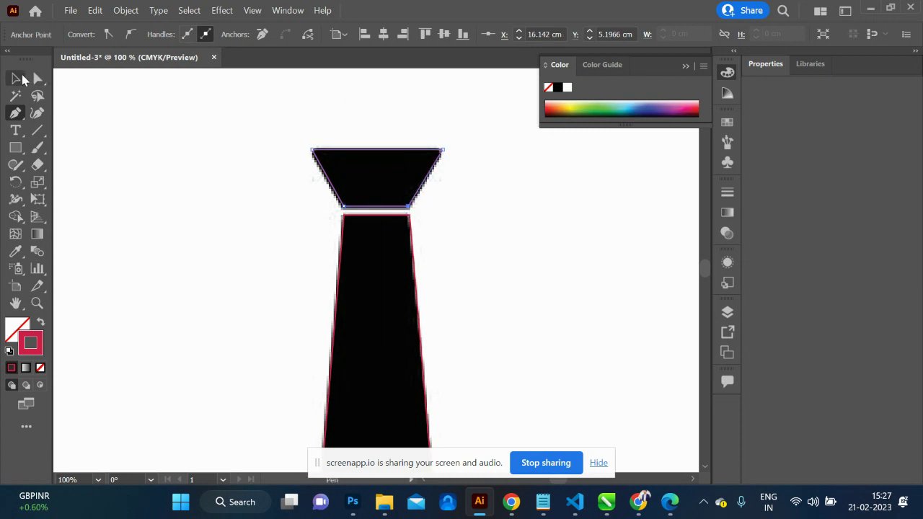
Switch to the Selection tool (V) and deselect the traced knot.
key(v)
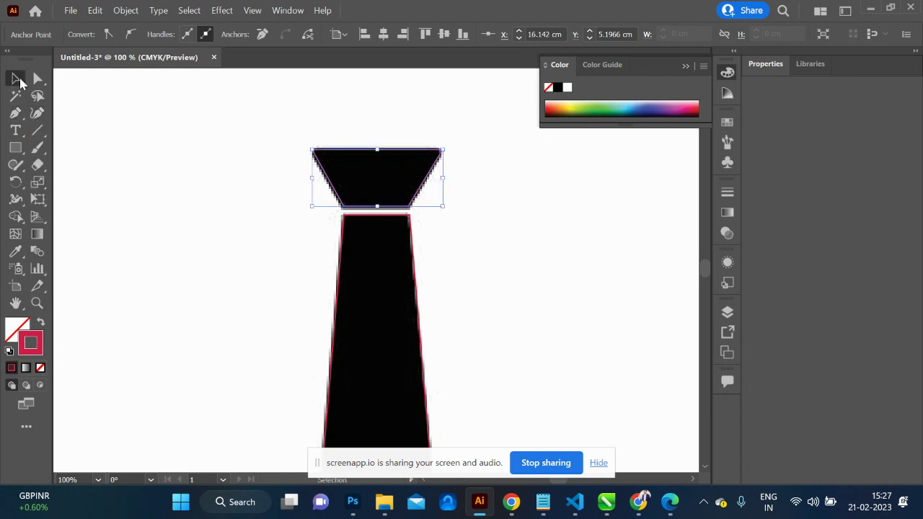
click(285, 215)
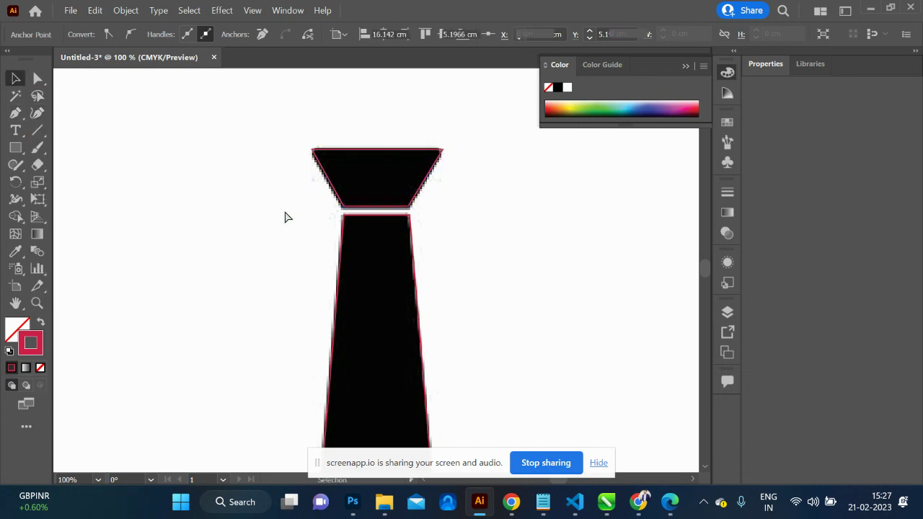
key(ctrl+minus)
key(ctrl+minus)
key(ctrl+minus)
key(ctrl+plus)
key(ctrl+plus)
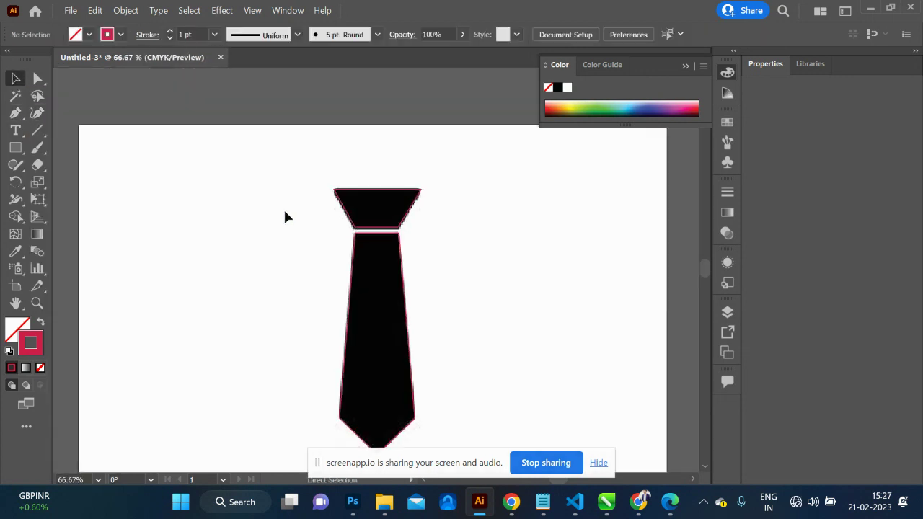
Fill the traced knot with a blue from the Color Picker.
click(349, 224)
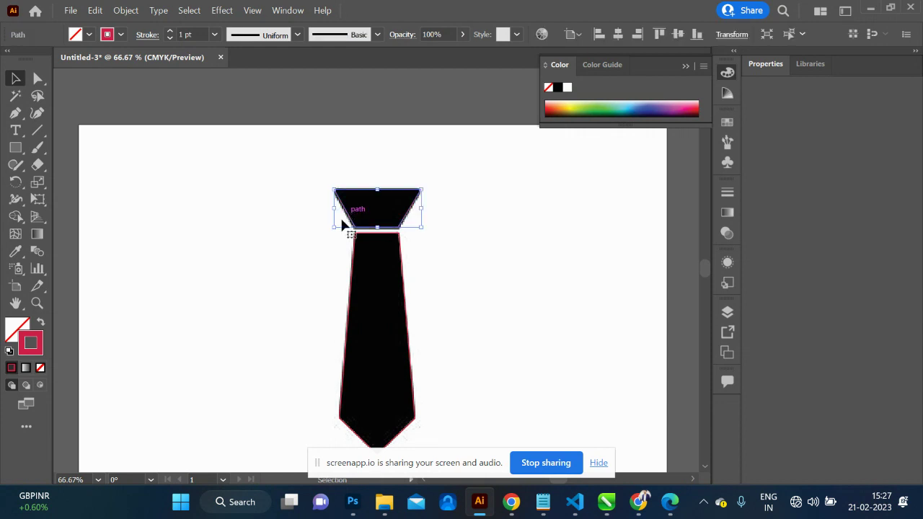
double_click(16, 329)
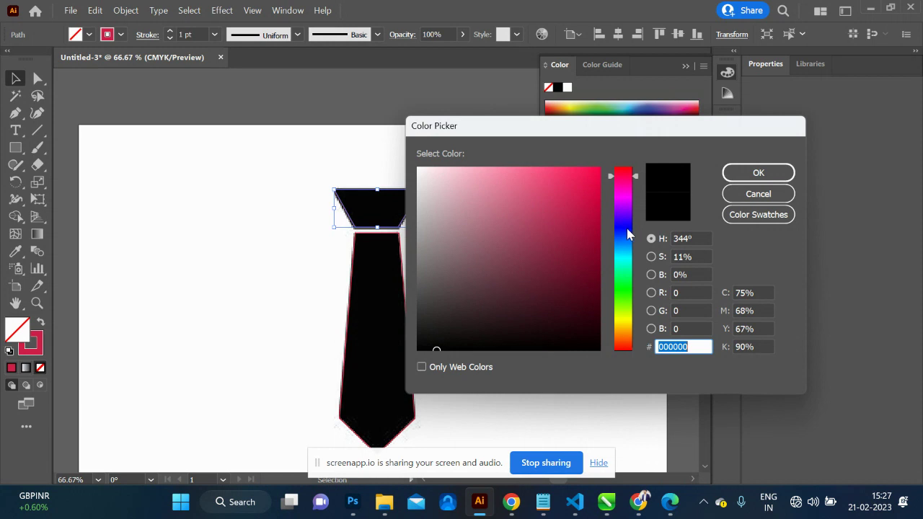
click(624, 227)
click(588, 191)
click(761, 173)
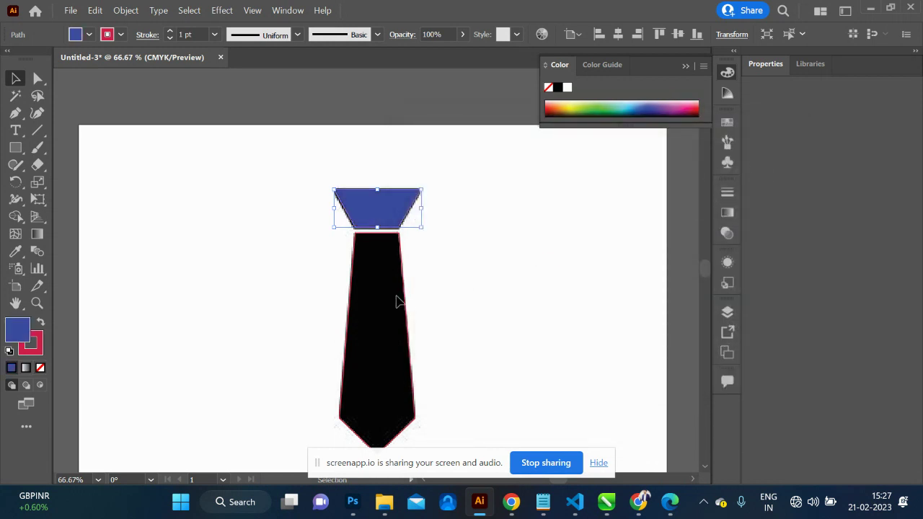
key(ctrl+shift+a)
Fill the traced tie body with a deep blue.
click(404, 304)
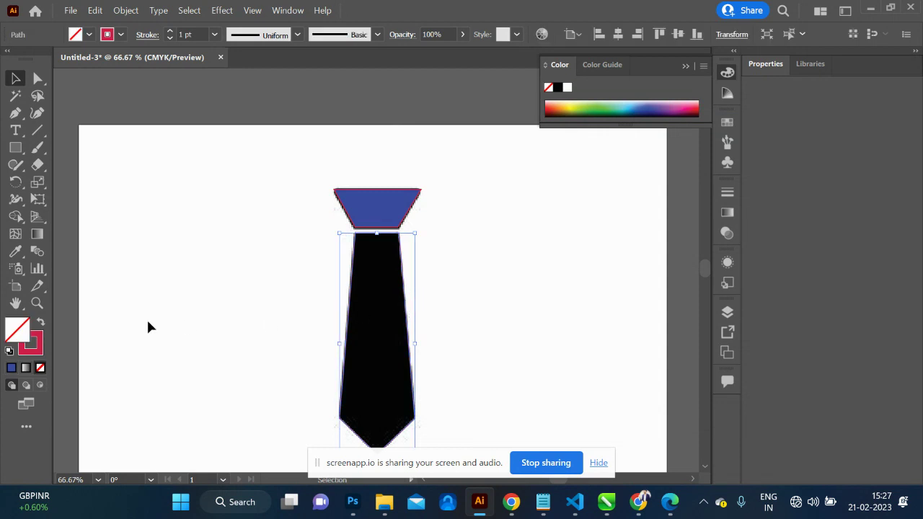
double_click(13, 336)
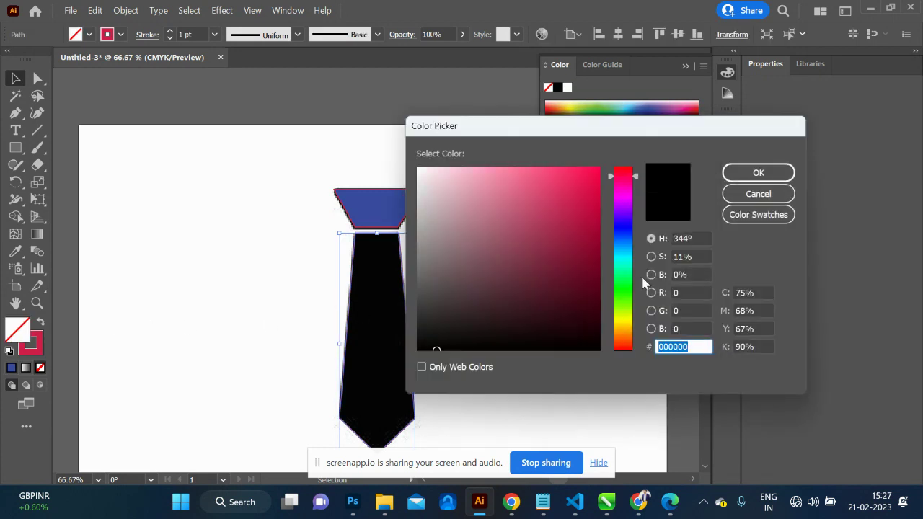
click(623, 226)
click(584, 228)
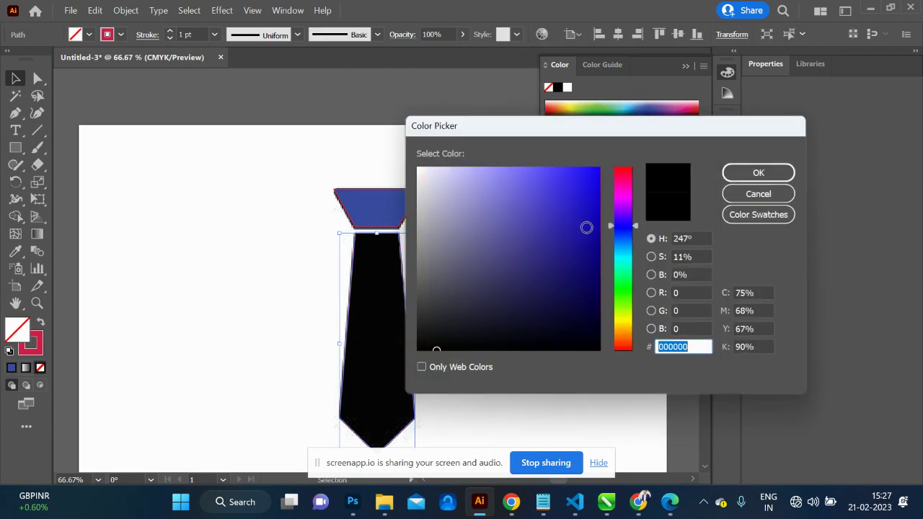
click(758, 173)
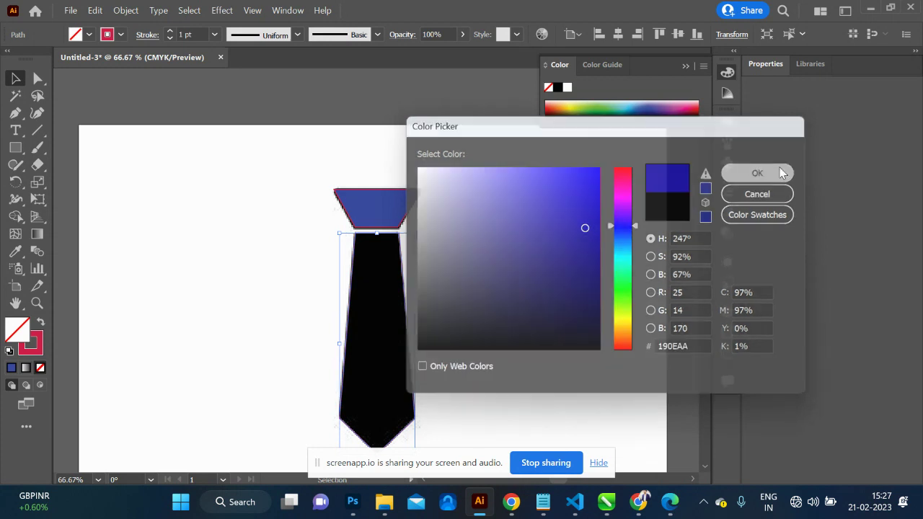
click(574, 300)
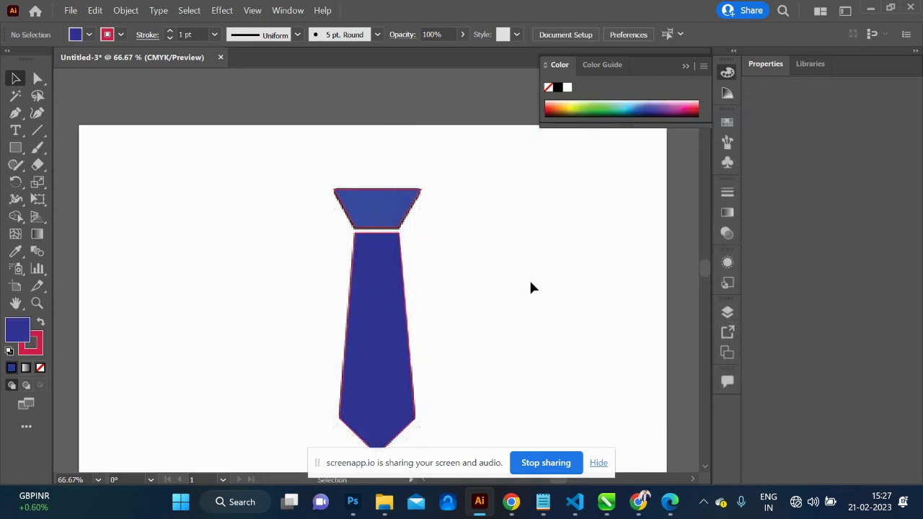
Set the stroke of both tie pieces to None, then undo it.
click(395, 218)
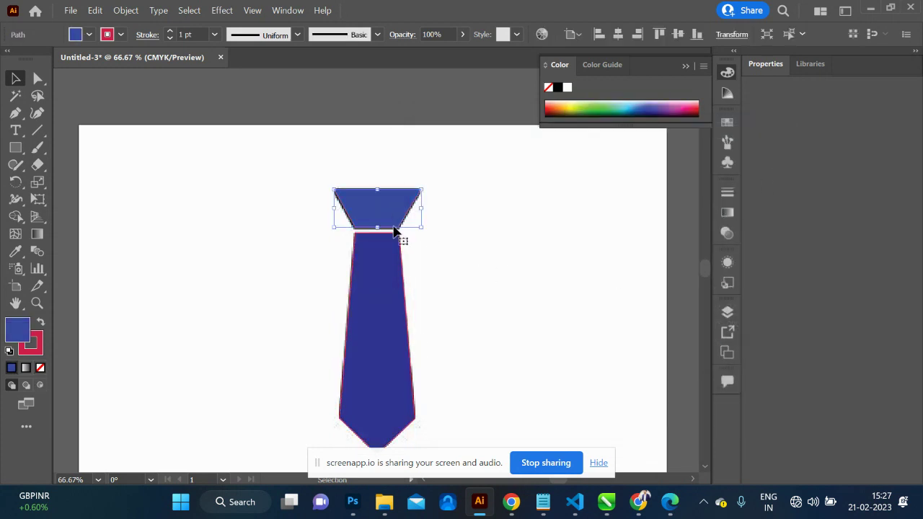
shift+click(384, 284)
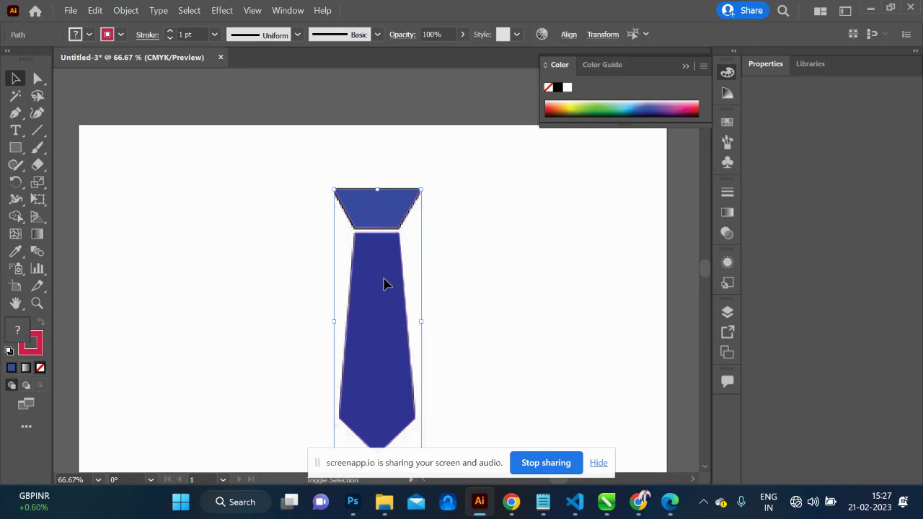
click(34, 351)
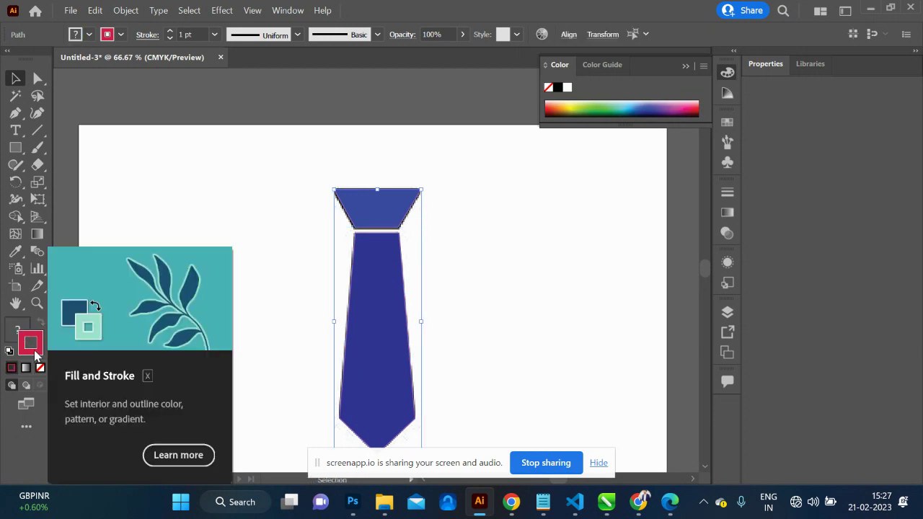
click(41, 368)
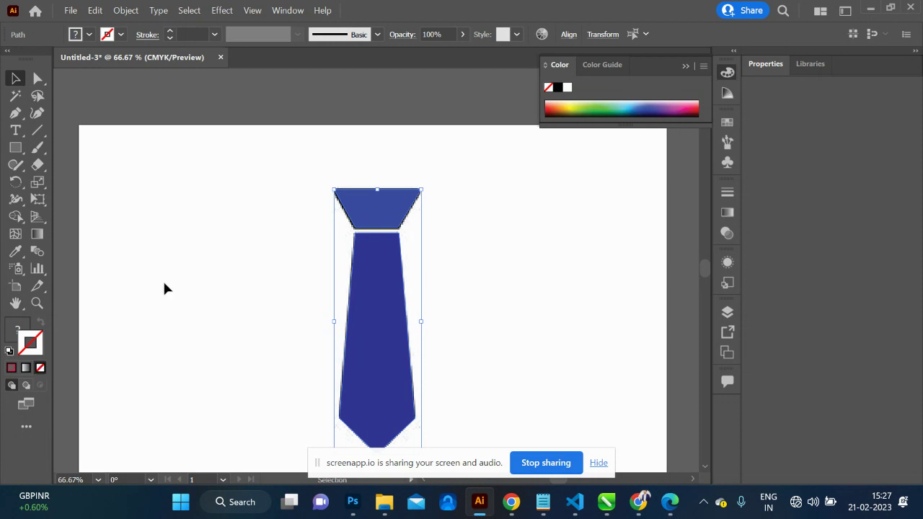
click(215, 256)
key(ctrl+z)
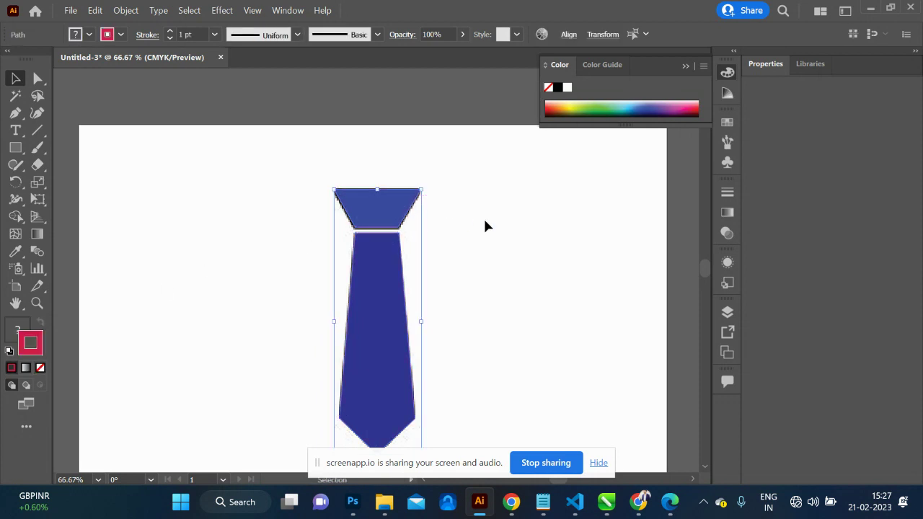
click(485, 226)
Remove the collar and body strokes one at a time, then undo both removals.
click(396, 210)
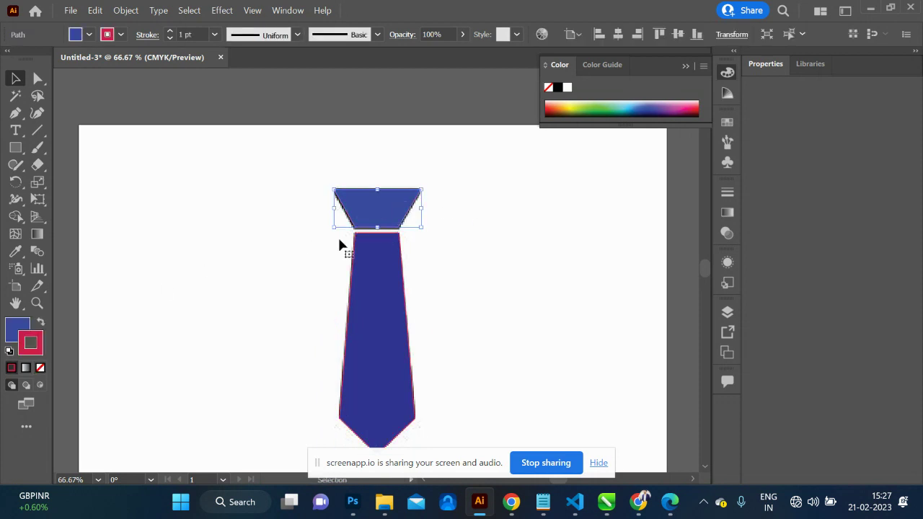
click(40, 368)
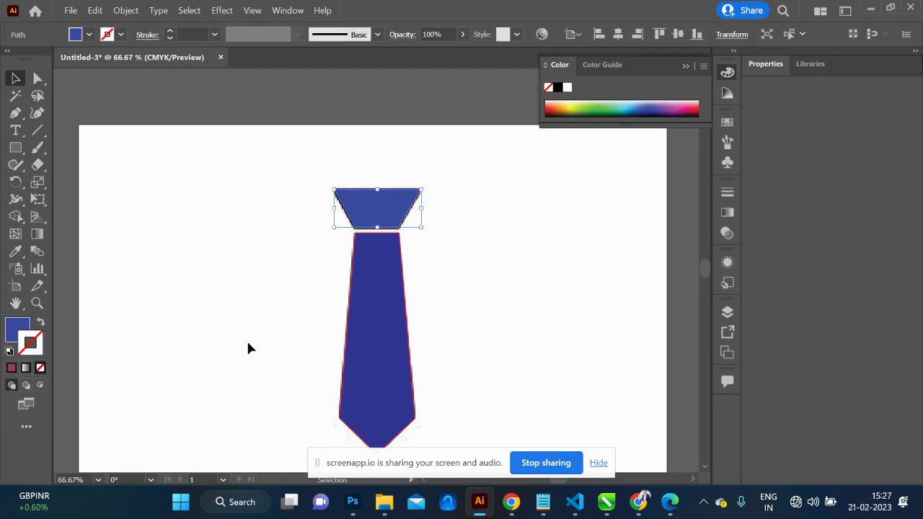
click(368, 351)
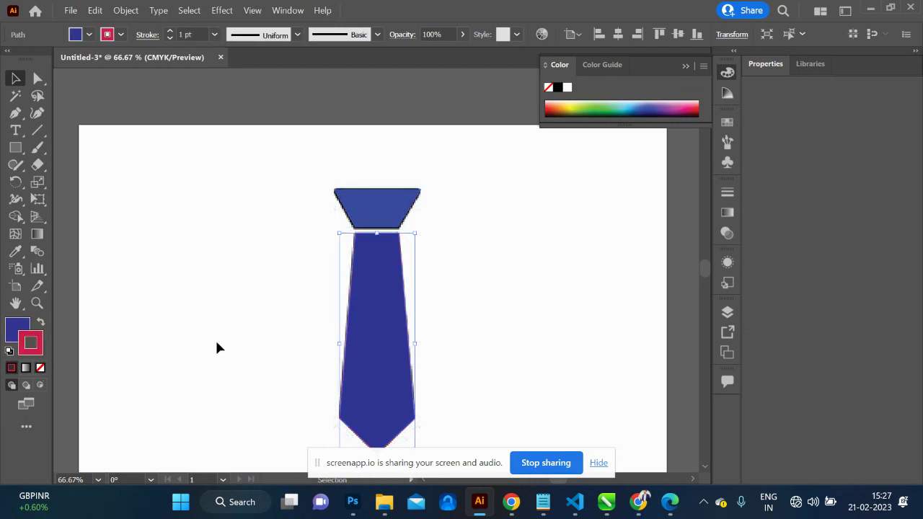
click(40, 369)
key(ctrl+z)
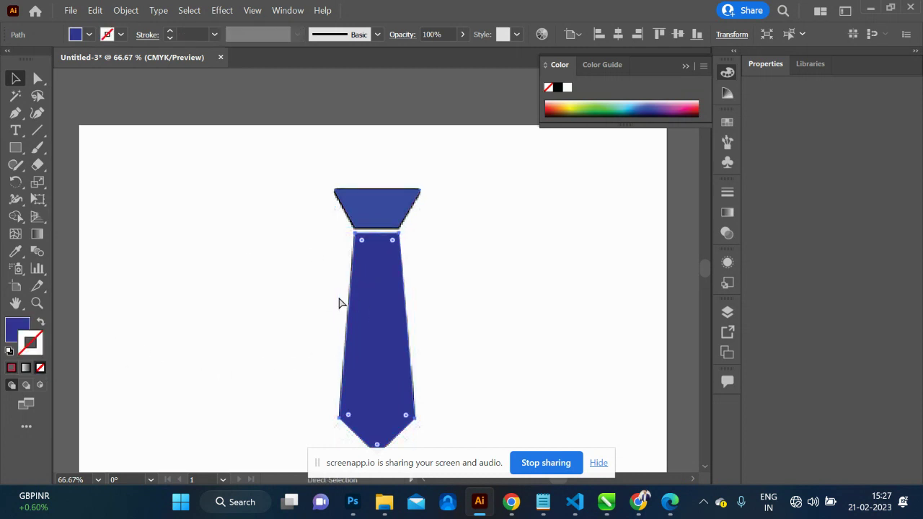
key(ctrl+z)
click(553, 227)
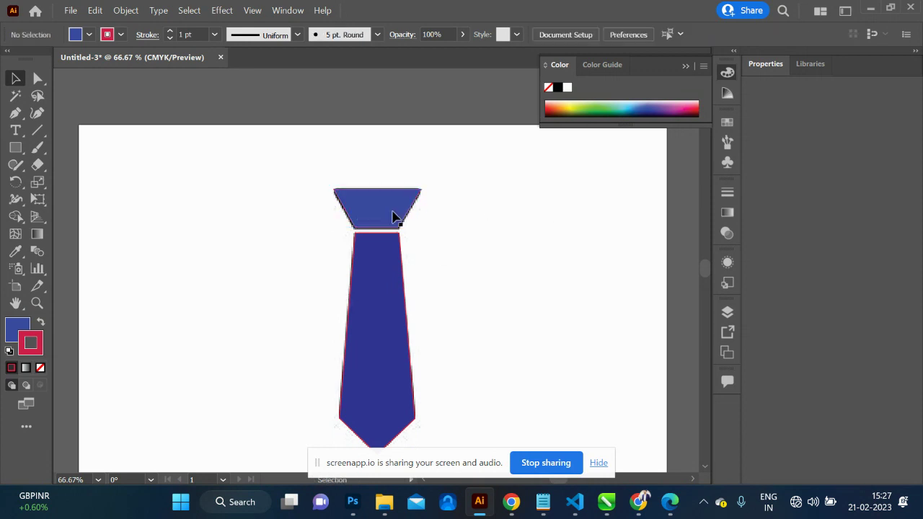
Set the stroke to None on collar and body together.
click(391, 216)
shift+click(384, 324)
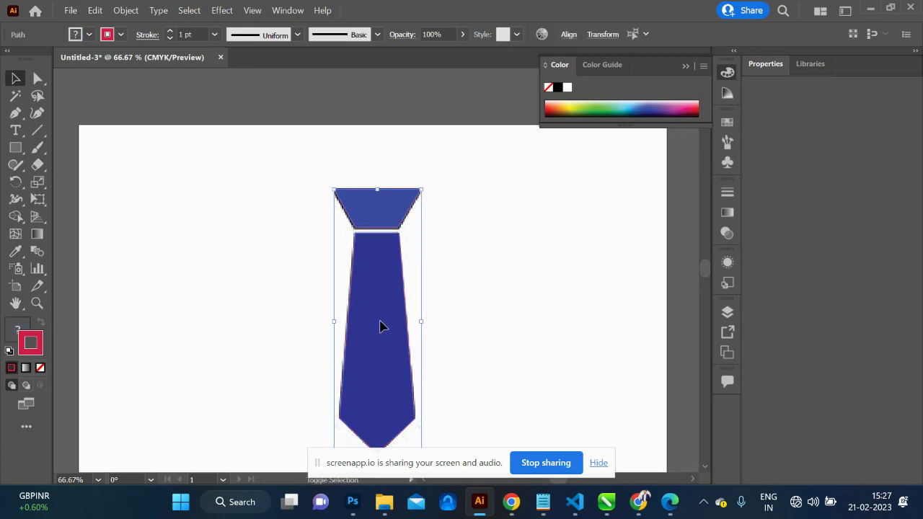
click(40, 368)
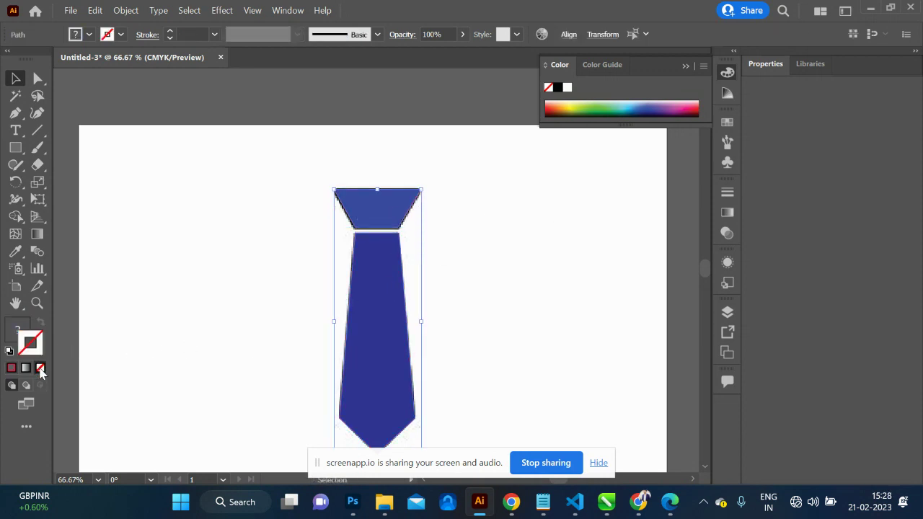
click(178, 350)
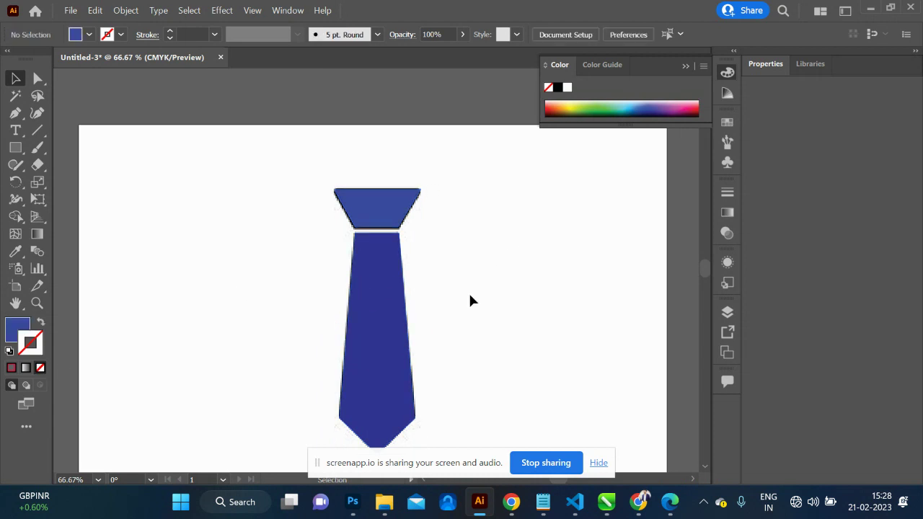
scroll(469, 300, down, 3)
scroll(470, 300, up, 1)
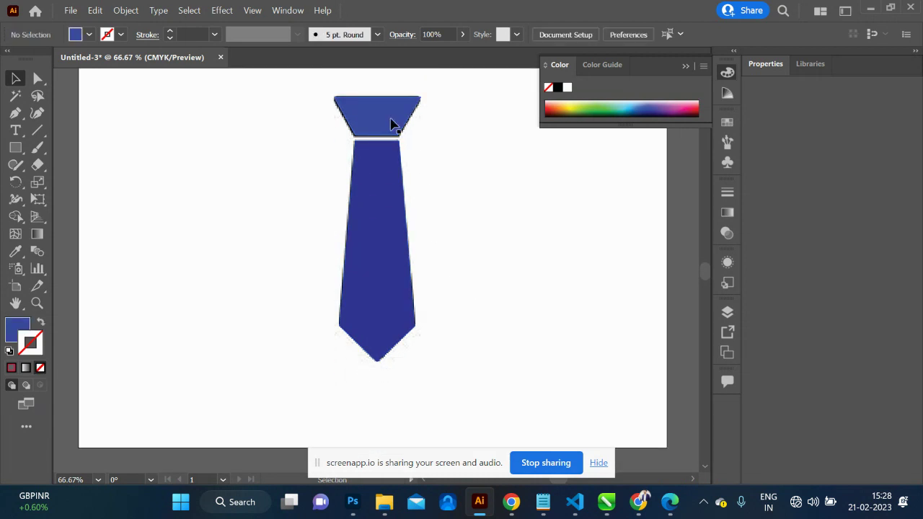
Move the blue tie left to reveal the black tie underneath.
click(391, 121)
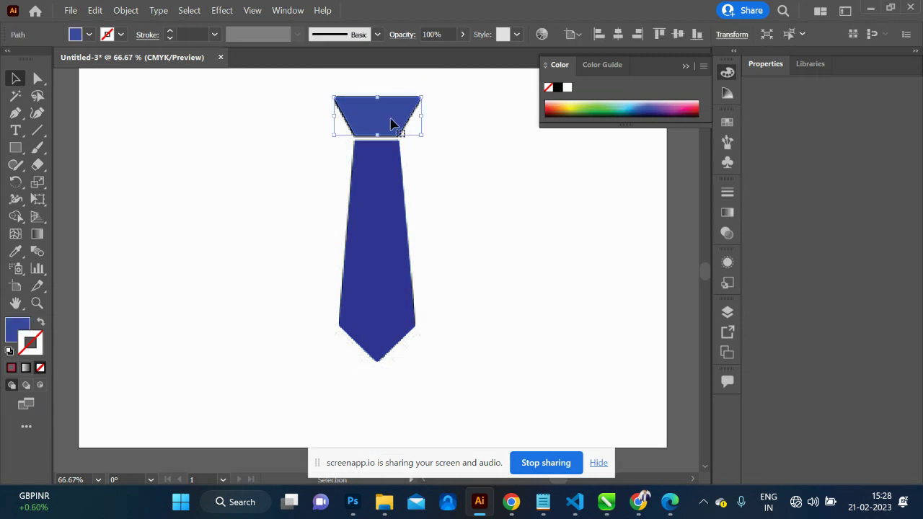
shift+click(386, 227)
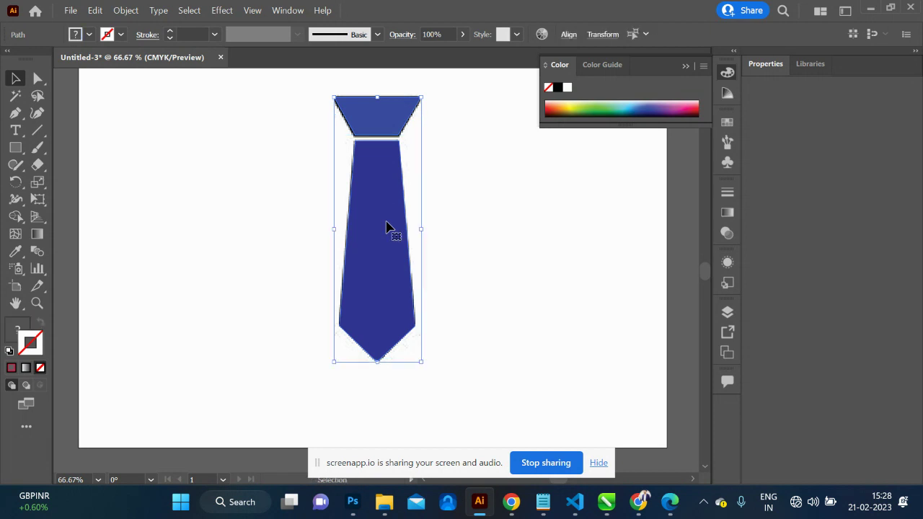
drag(386, 227, 187, 227)
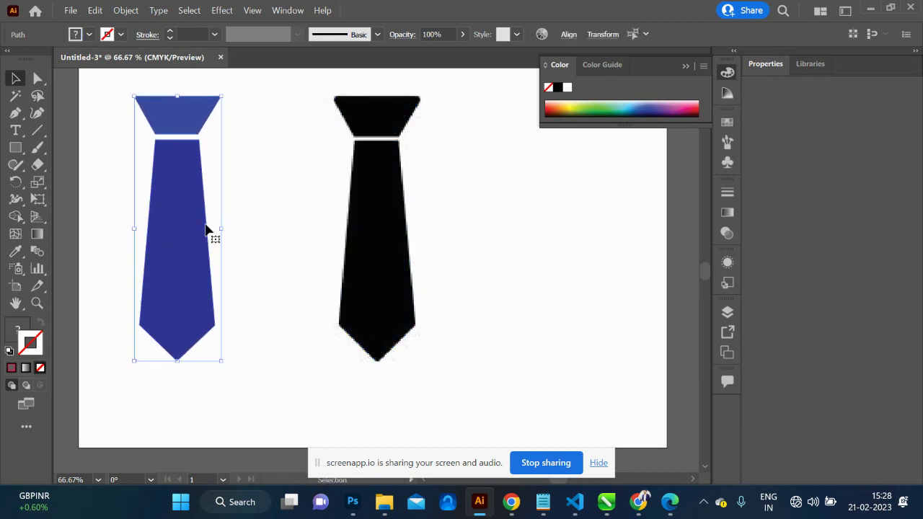
click(284, 249)
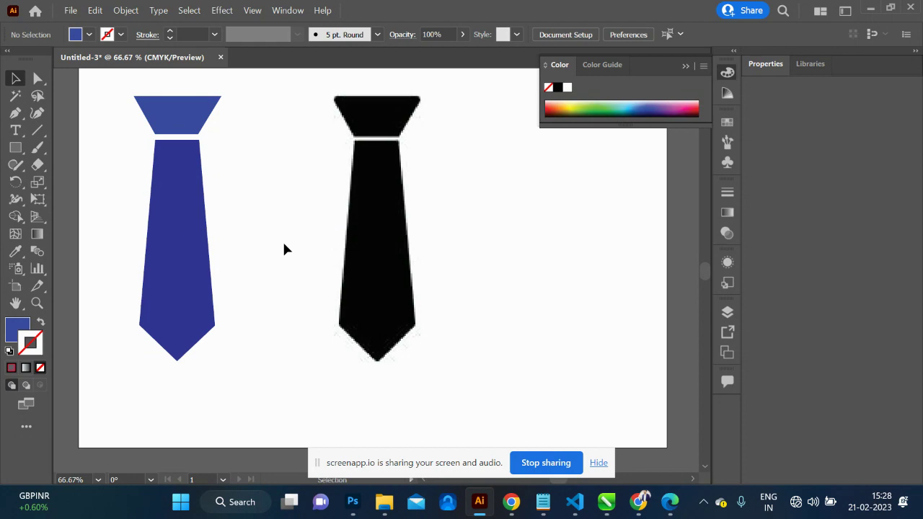
Copy the simple-style tie icon image from the Edge search results.
key(alt+Tab)
key(alt+Tab)
key(Tab)
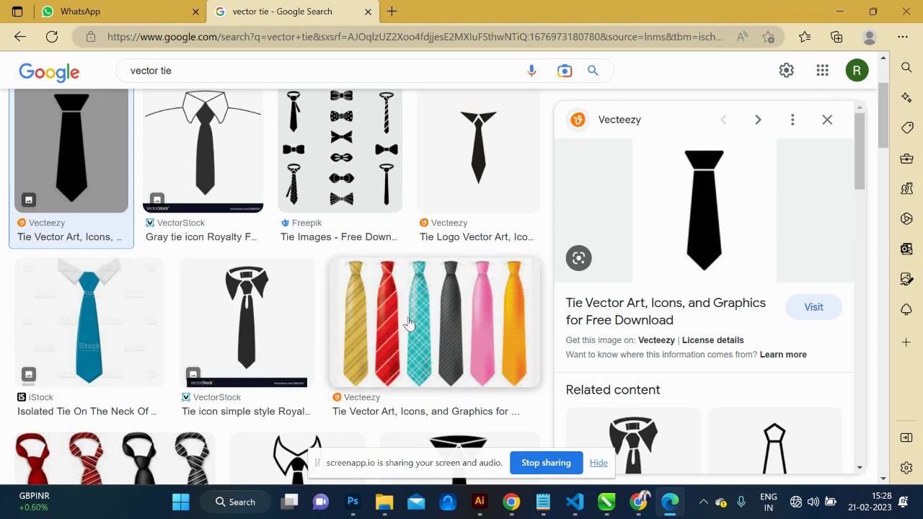
click(278, 309)
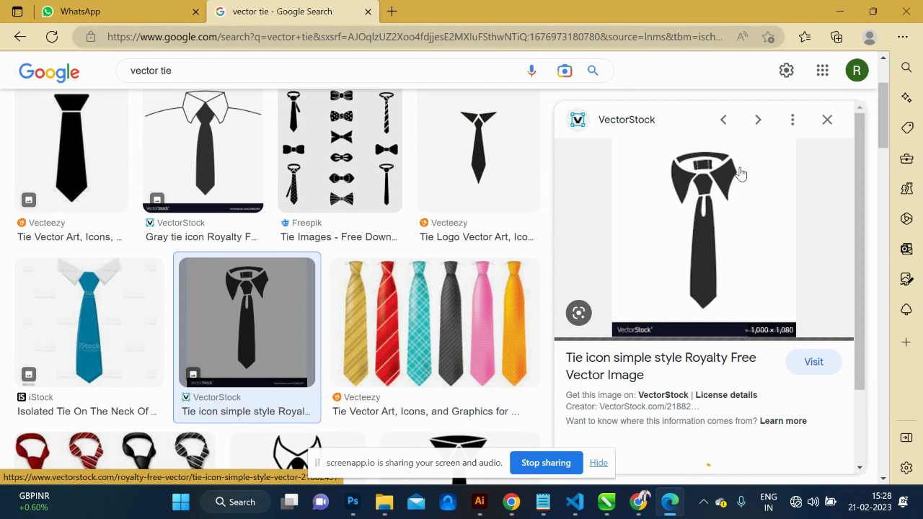
right_click(729, 201)
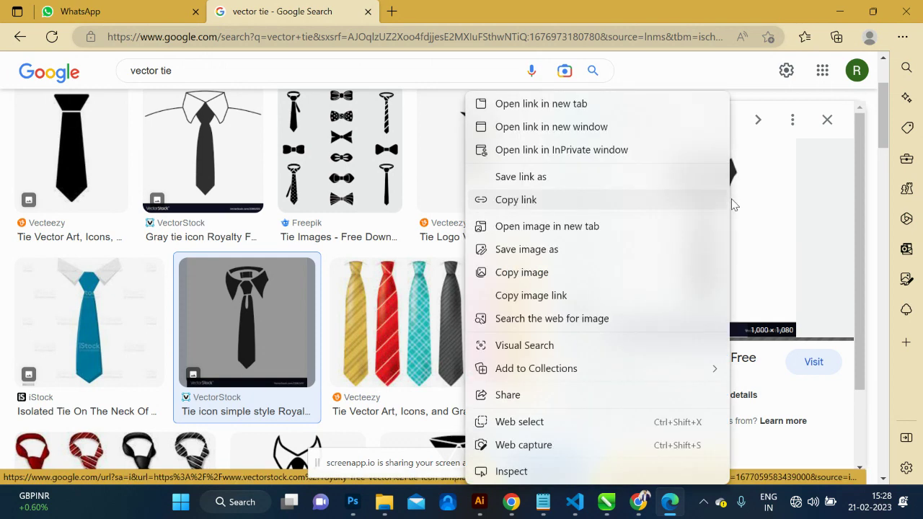
click(588, 272)
key(alt+Tab)
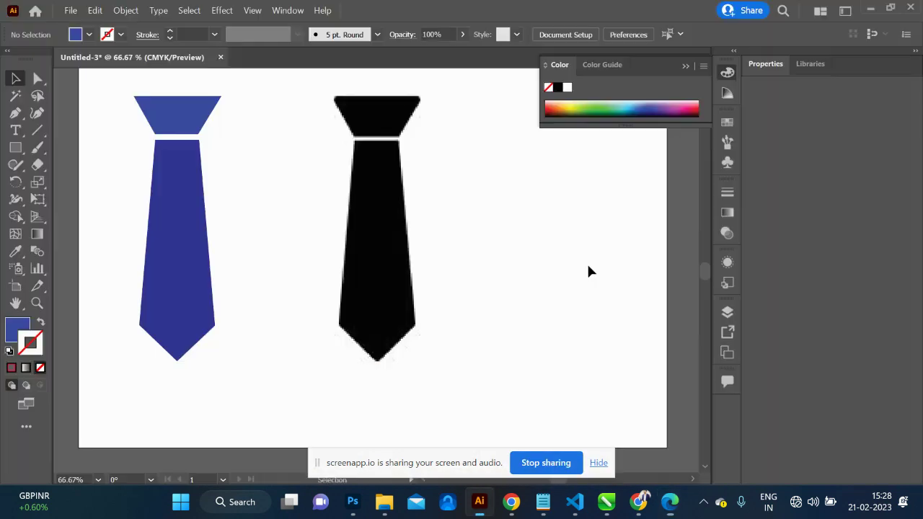
Select both blue tie pieces and group them with Ctrl+G.
key(ctrl)
drag(132, 90, 236, 345)
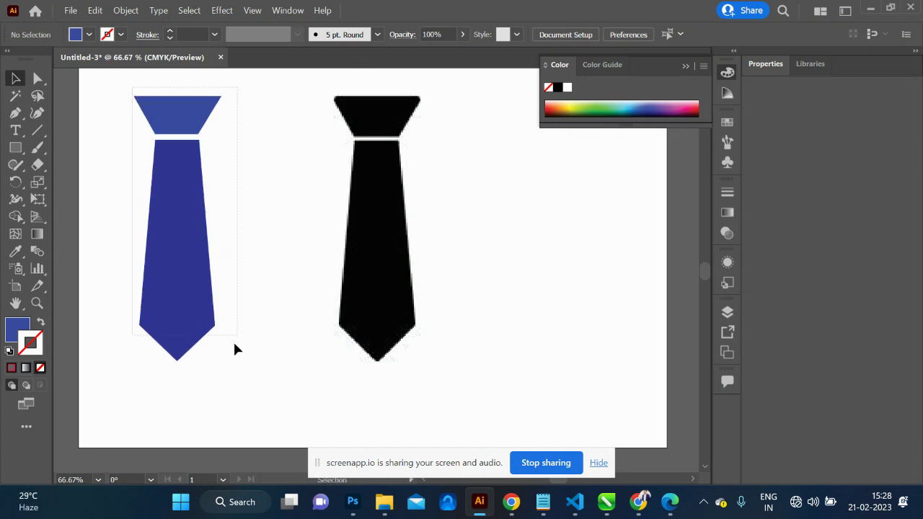
click(269, 227)
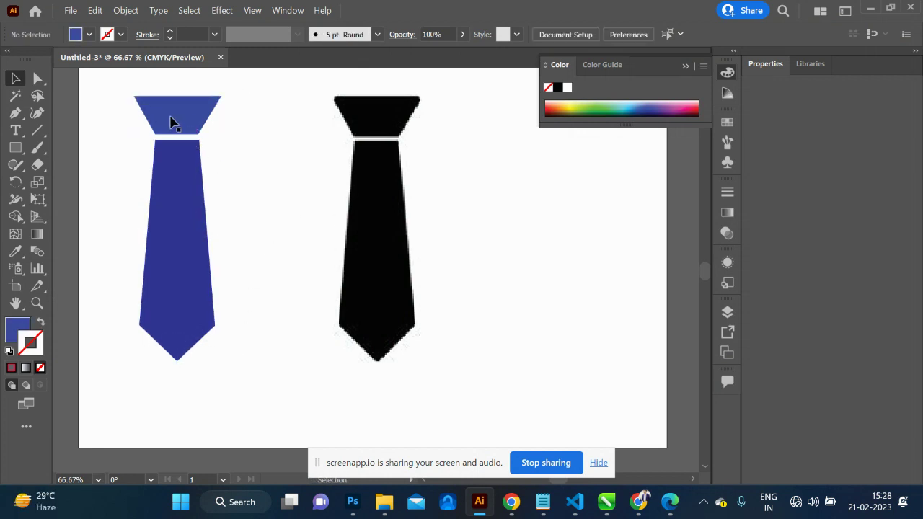
click(171, 119)
shift+click(181, 214)
key(ctrl)
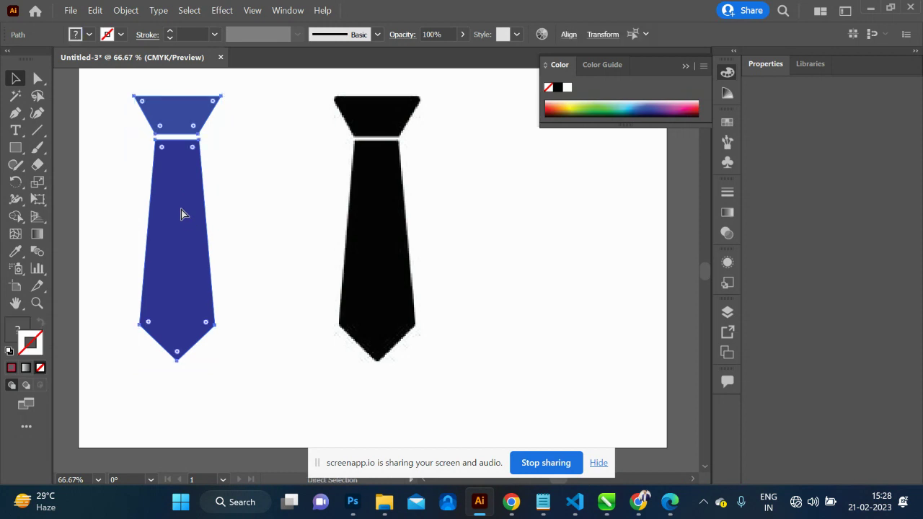
key(ctrl+g)
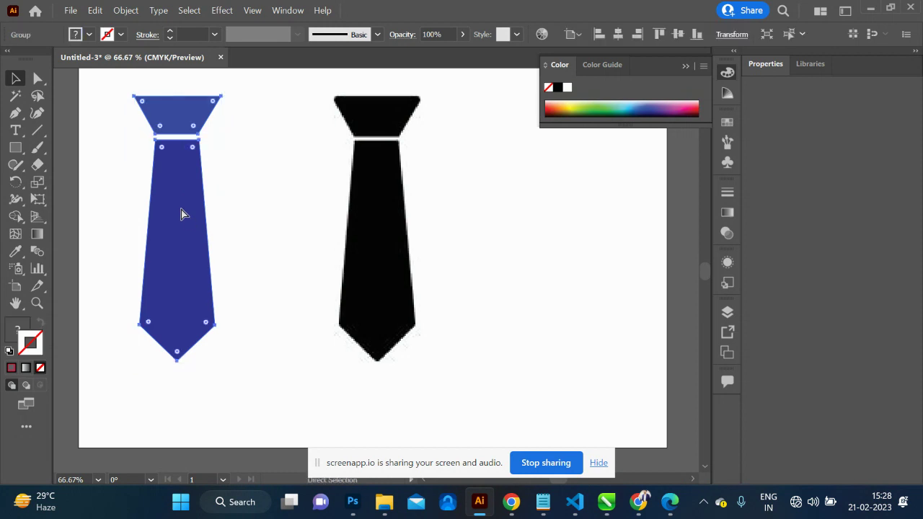
Move the grouped blue tie off the artboard to the left.
key(ctrl+minus)
click(219, 255)
mouse_move(385, 282)
mouse_down()
mouse_move(193, 250)
mouse_move(181, 264)
mouse_up()
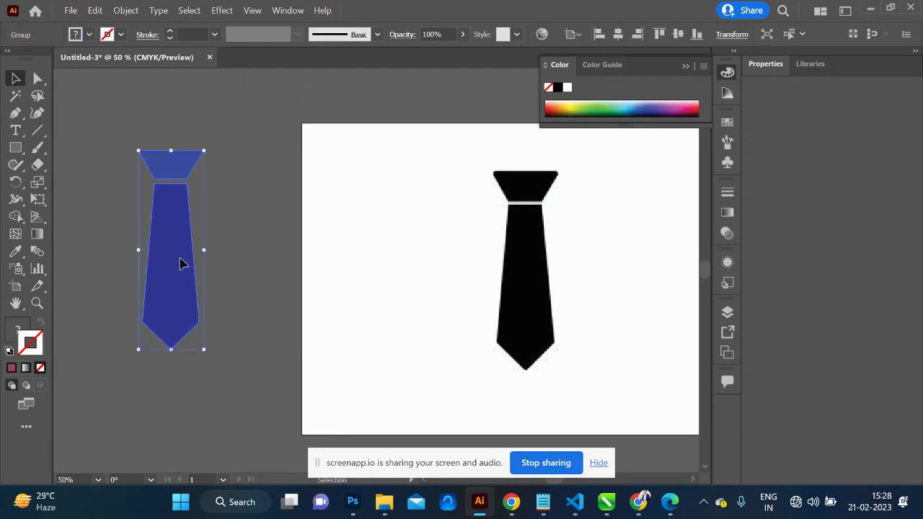
click(254, 270)
Paste the copied tie icon, enlarge it and position it on the artboard.
key(ctrl+v)
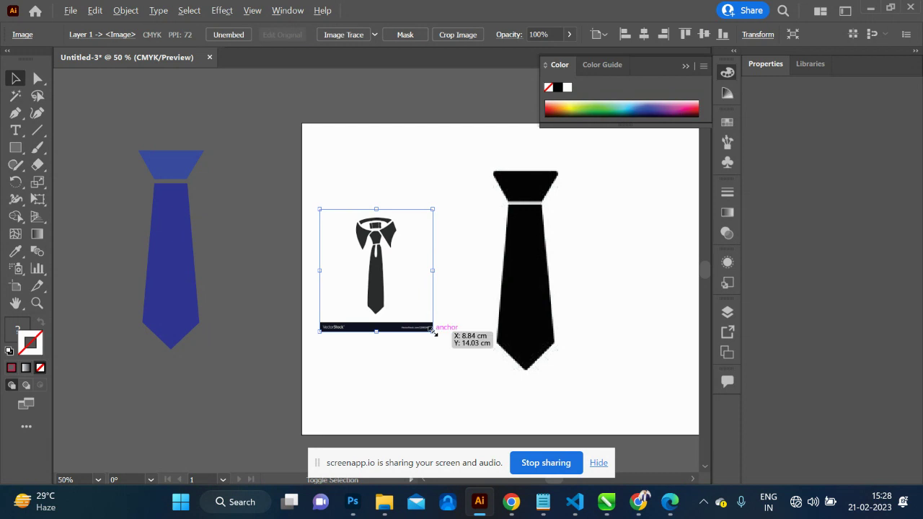
drag(432, 330, 467, 385)
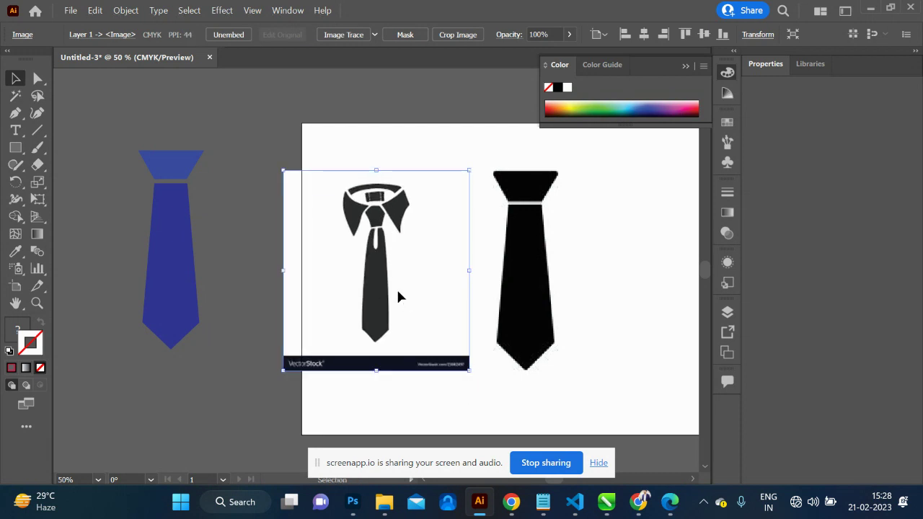
drag(396, 287, 414, 300)
scroll(415, 300, up, 1)
scroll(416, 301, up, 2)
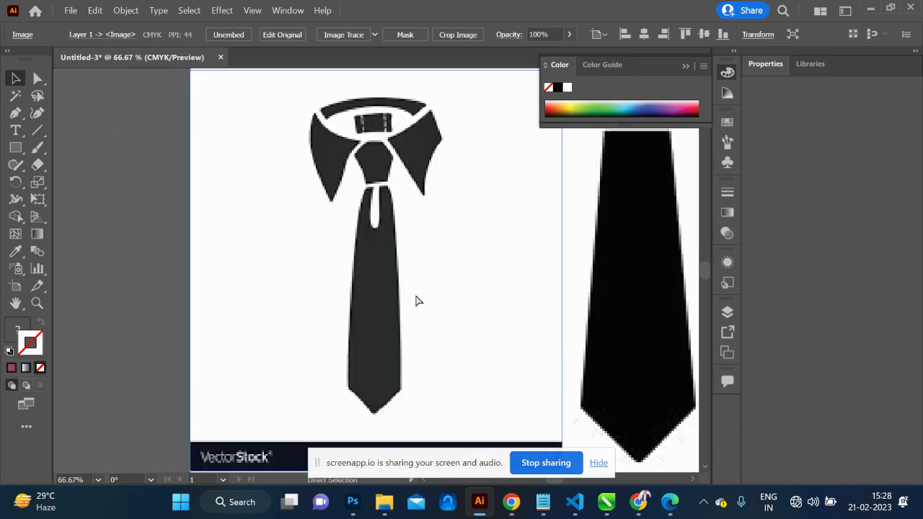
scroll(416, 300, down, 1)
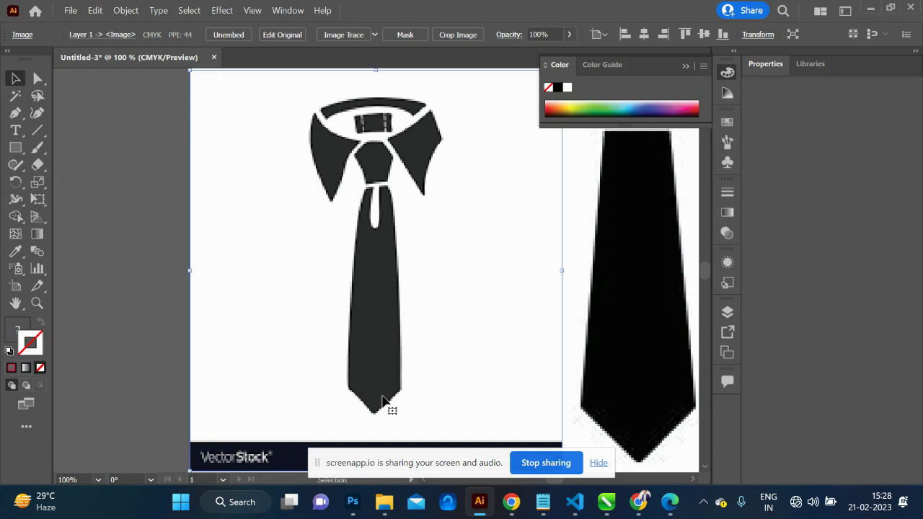
key(p)
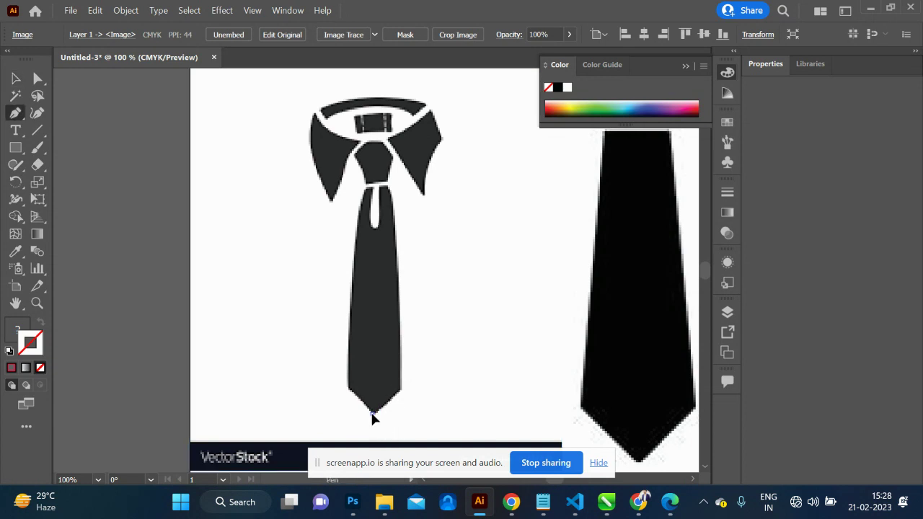
click(372, 413)
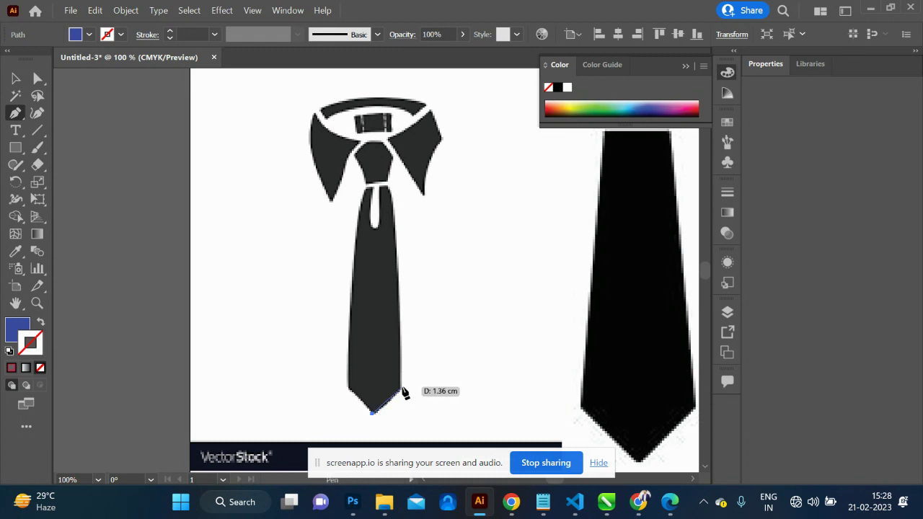
click(401, 388)
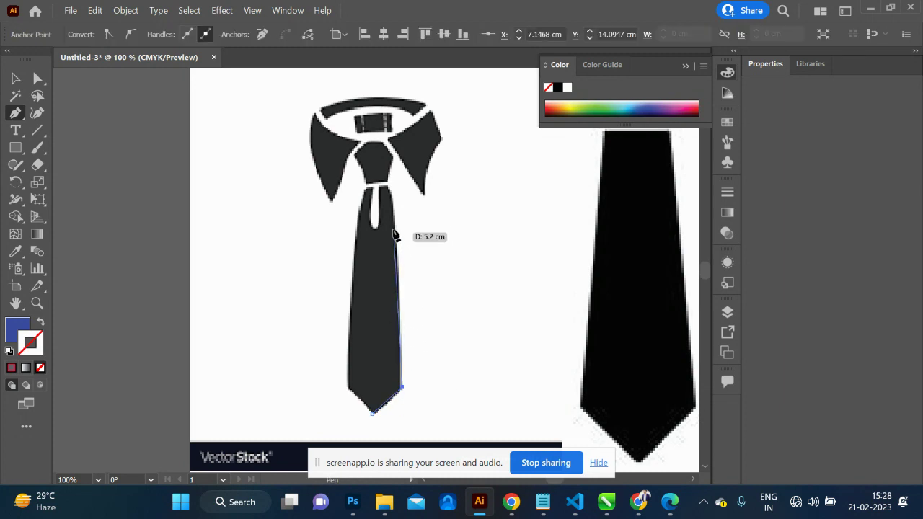
click(388, 188)
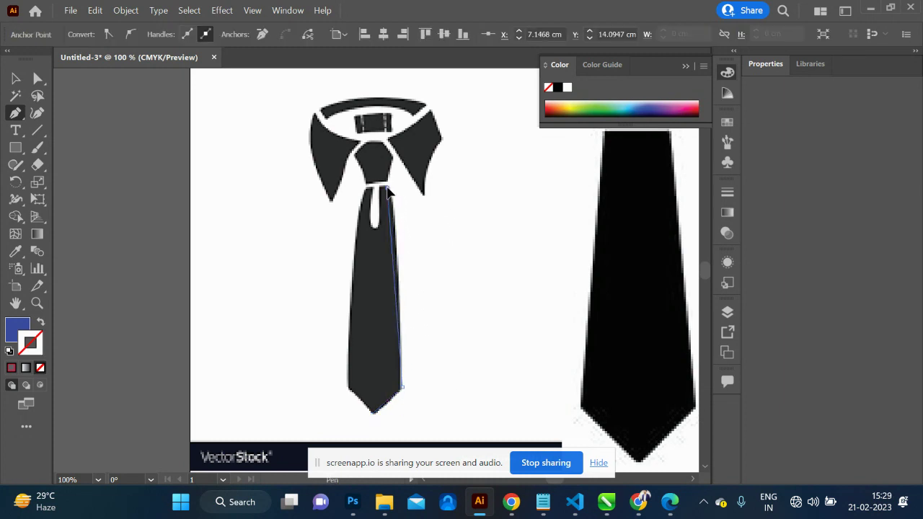
mouse_move(387, 187)
mouse_down()
mouse_move(393, 199)
mouse_move(374, 195)
mouse_move(398, 209)
mouse_up()
drag(388, 189, 368, 194)
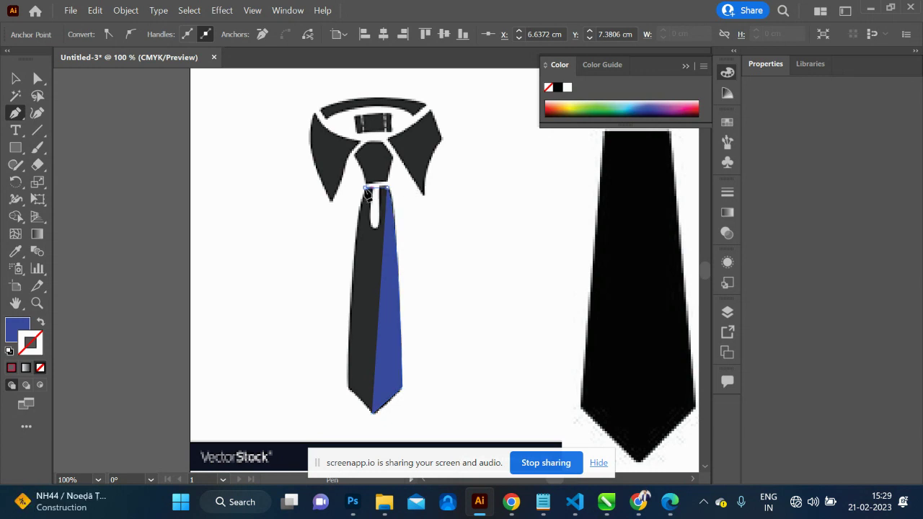
click(364, 188)
drag(349, 389, 356, 435)
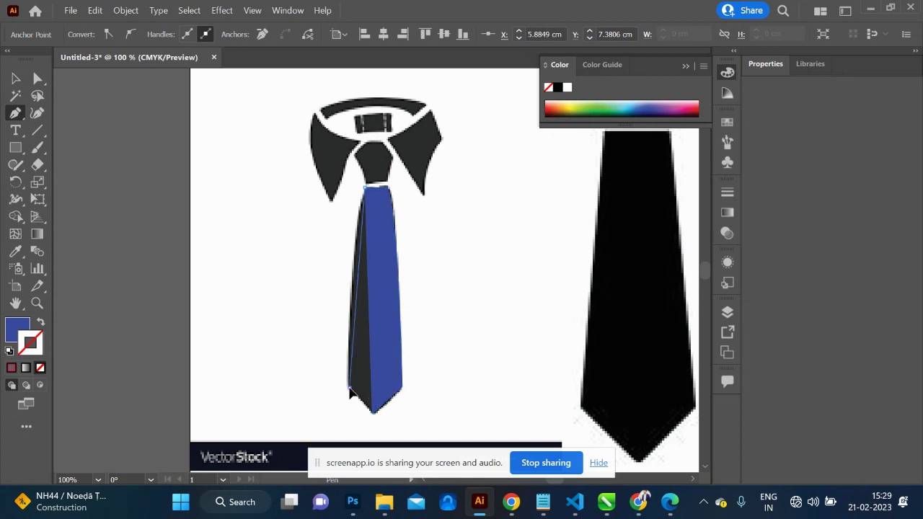
click(349, 389)
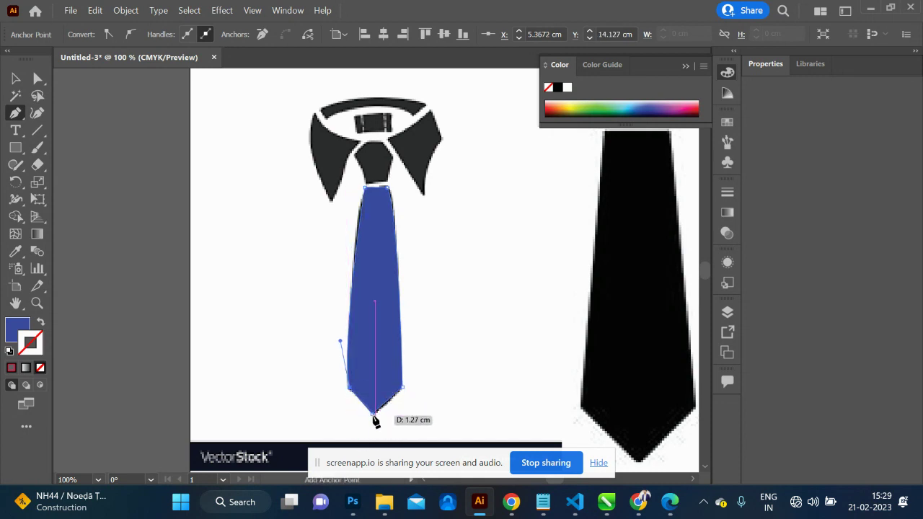
click(373, 414)
key(ctrl+z)
key(ctrl+z)
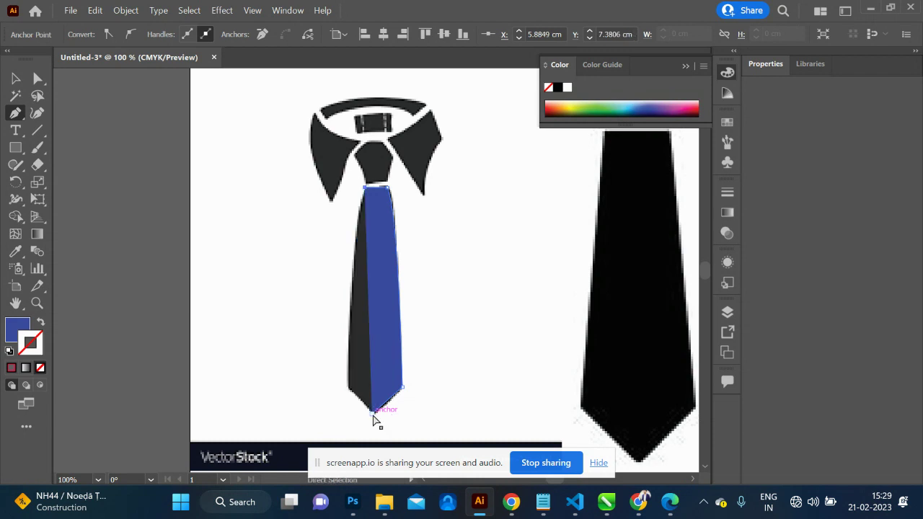
key(ctrl+z)
key(ctrl+z)
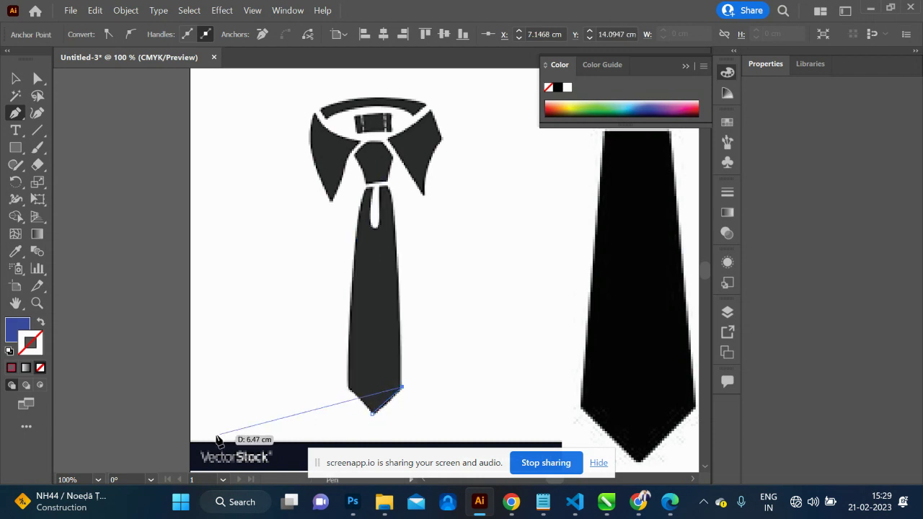
With fill None, trace the blade with curved anchors at the knot and bottom-left, closing at the tip.
click(39, 323)
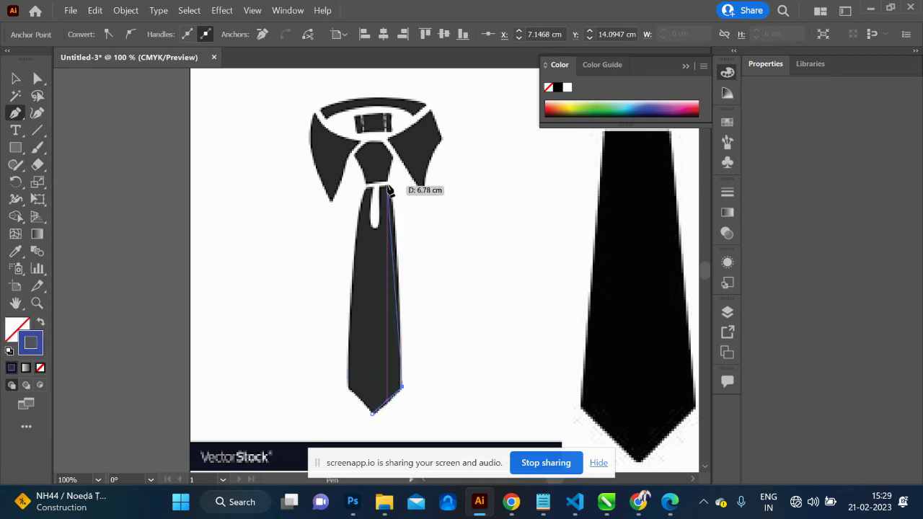
drag(387, 188, 373, 173)
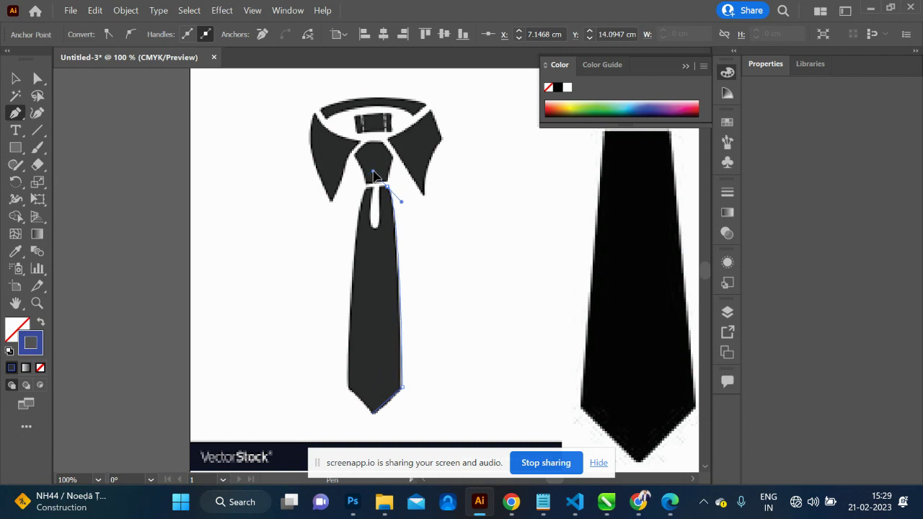
click(387, 187)
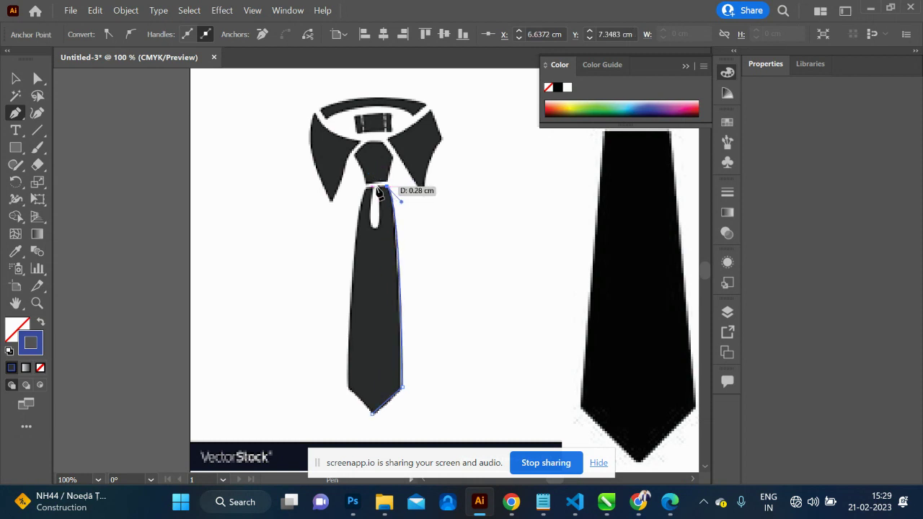
click(368, 189)
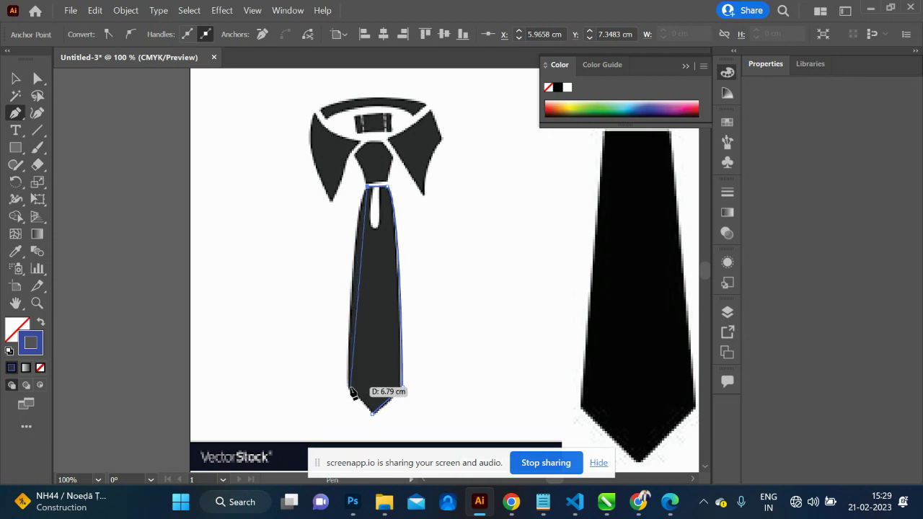
mouse_move(350, 387)
mouse_down()
mouse_move(348, 445)
mouse_move(361, 452)
mouse_up()
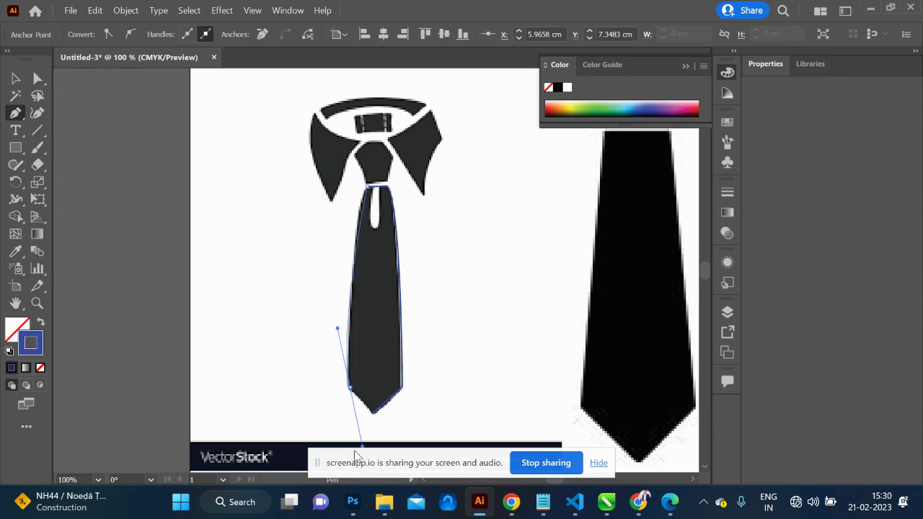
click(350, 387)
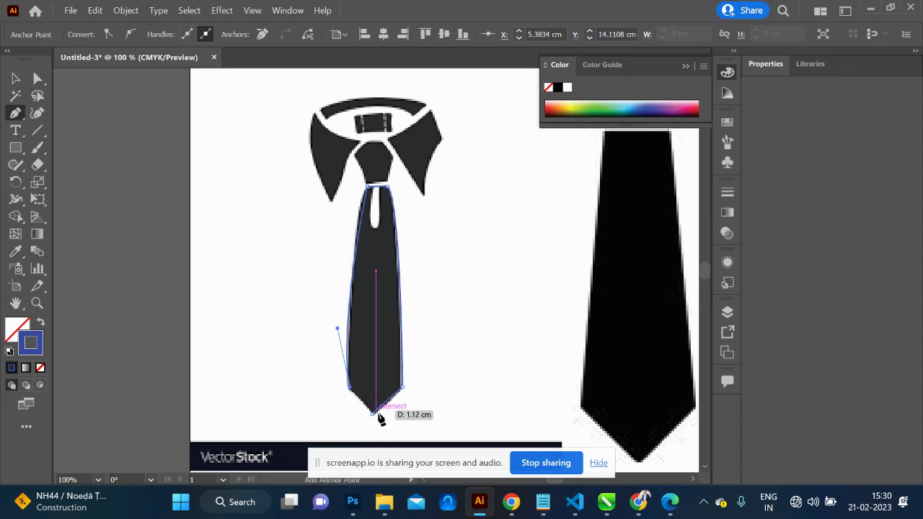
click(372, 414)
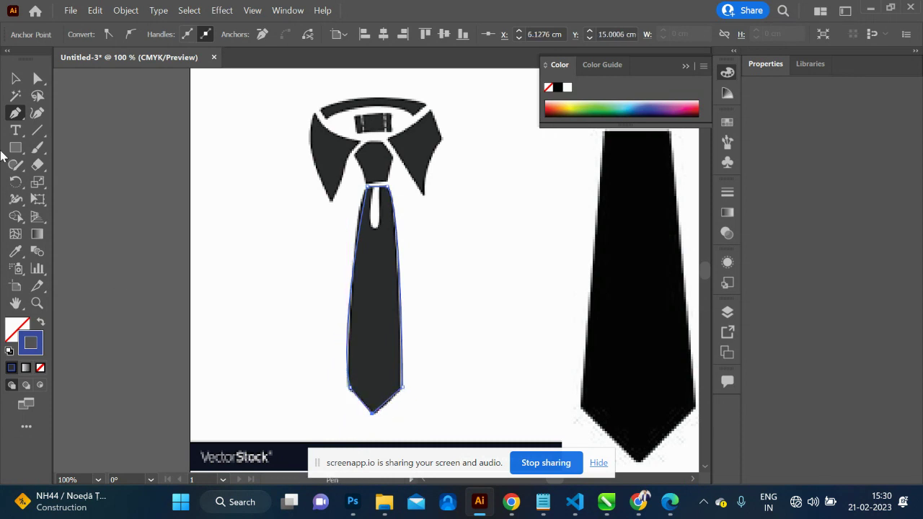
click(15, 81)
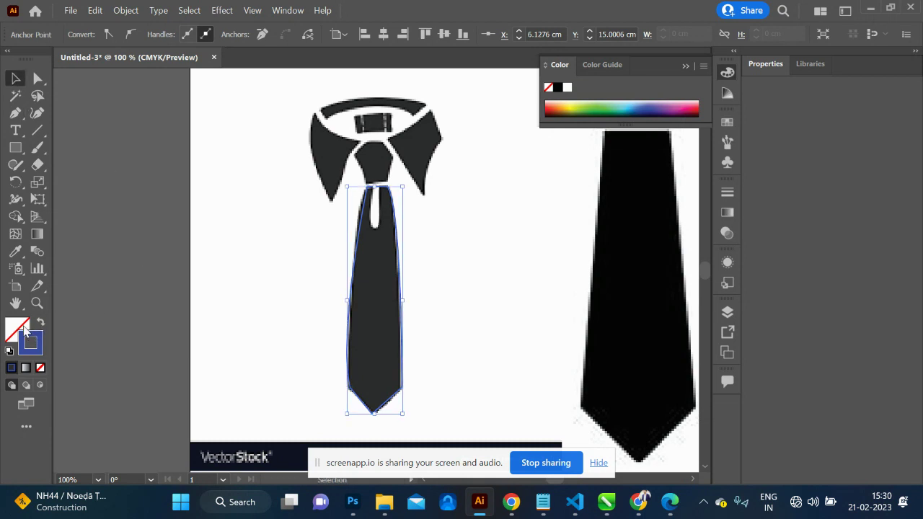
Fill the traced blade with violet-blue from the Color Picker, then zoom to 200%.
double_click(25, 330)
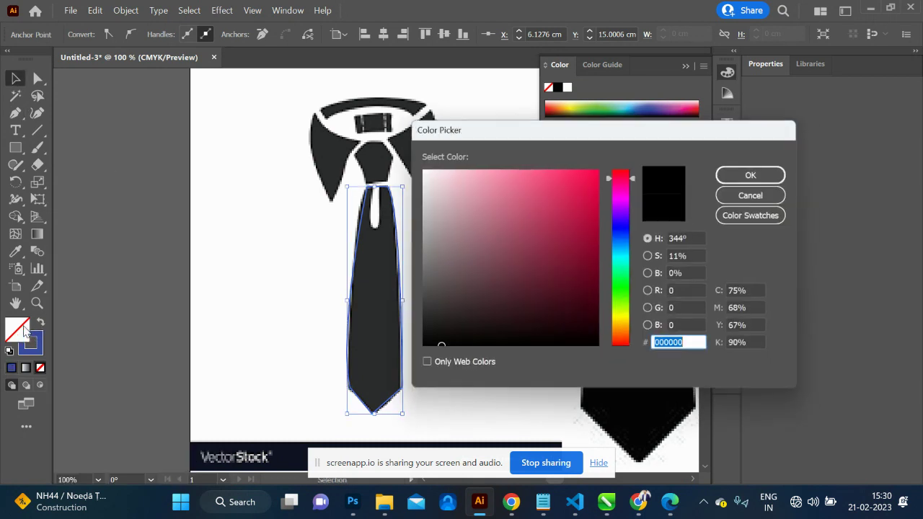
click(758, 194)
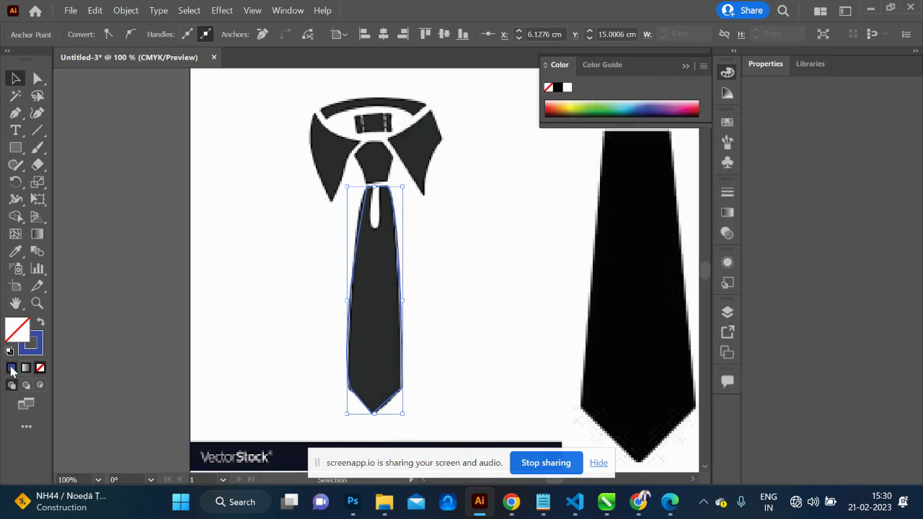
double_click(26, 331)
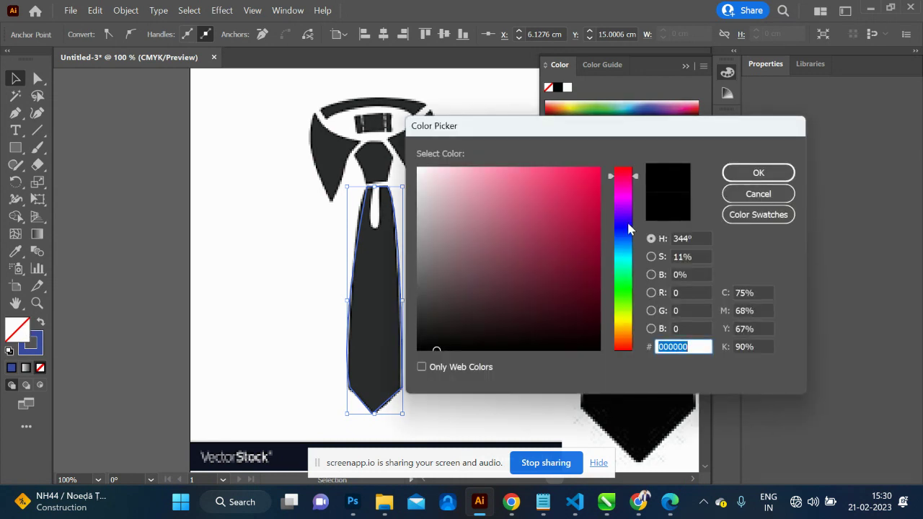
click(624, 222)
click(575, 200)
click(773, 174)
click(589, 206)
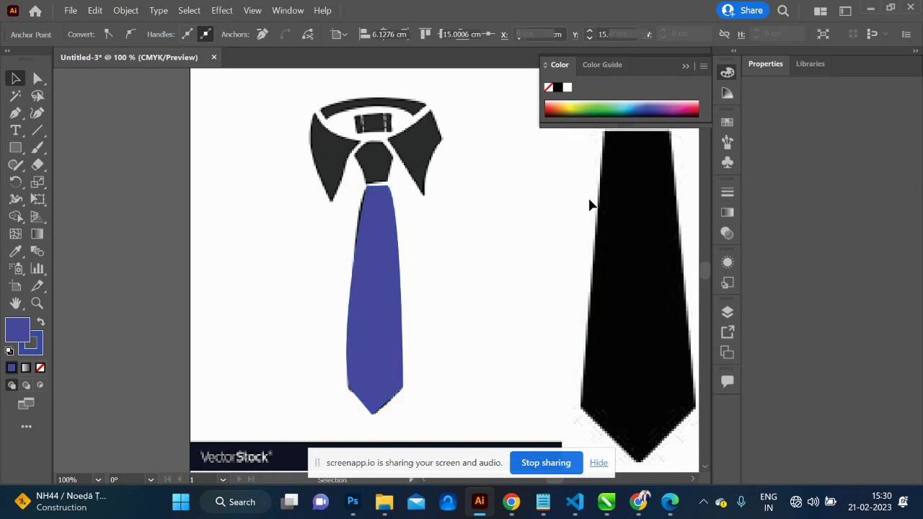
scroll(465, 224, up, 4)
scroll(465, 224, down, 2)
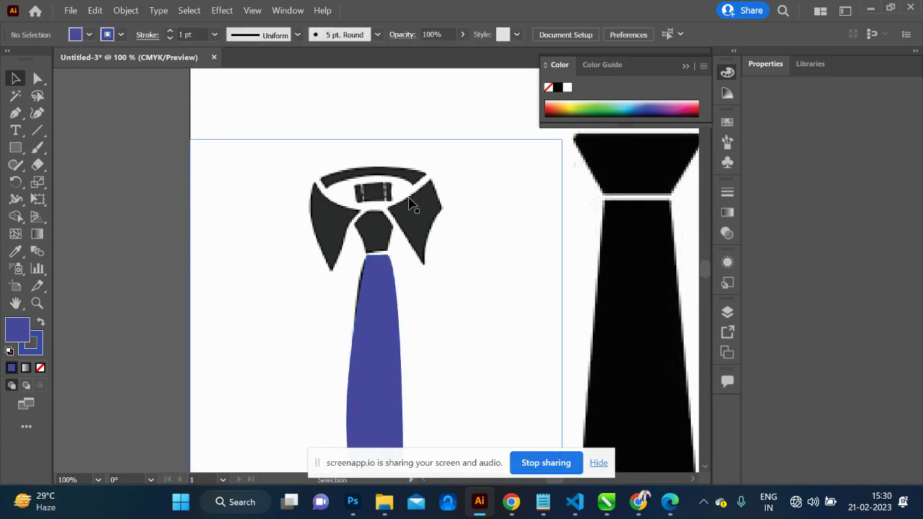
key(ctrl+plus)
scroll(404, 216, up, 4)
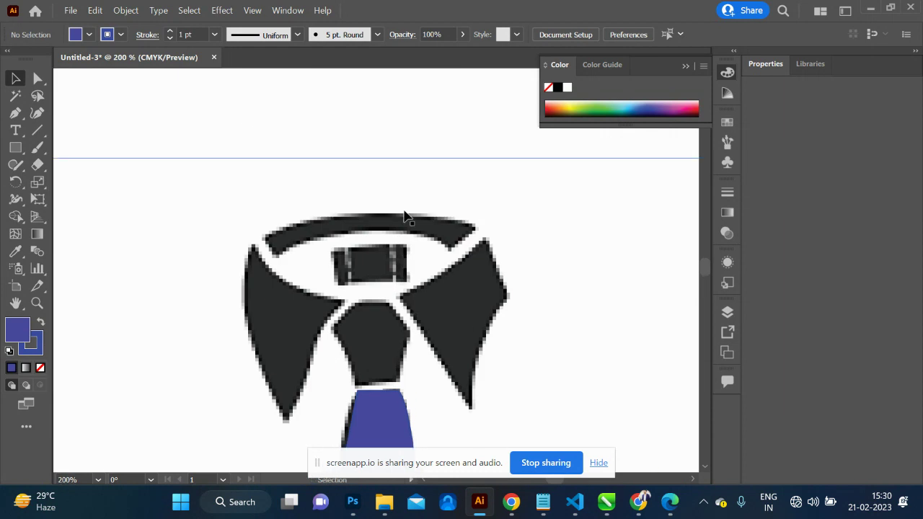
Trace an unfilled knot path through its bottom edge, upper-left, top and top-right.
key(p)
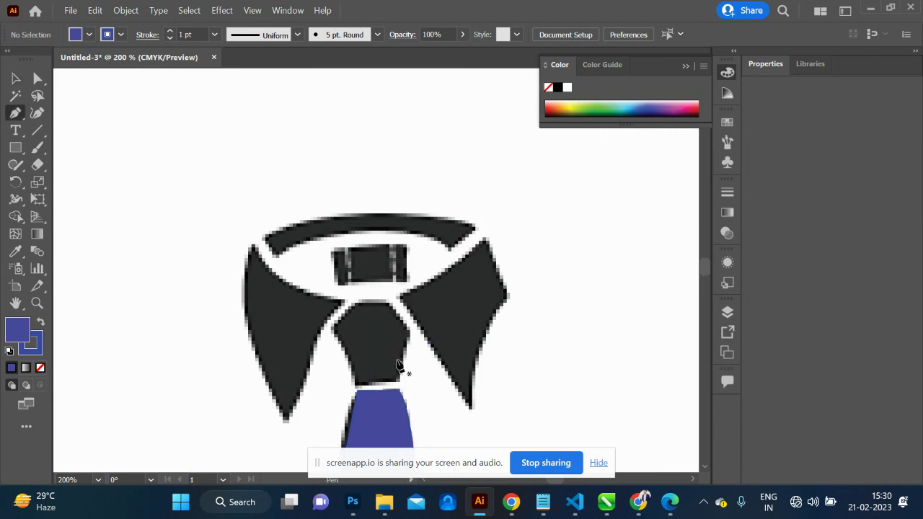
click(398, 381)
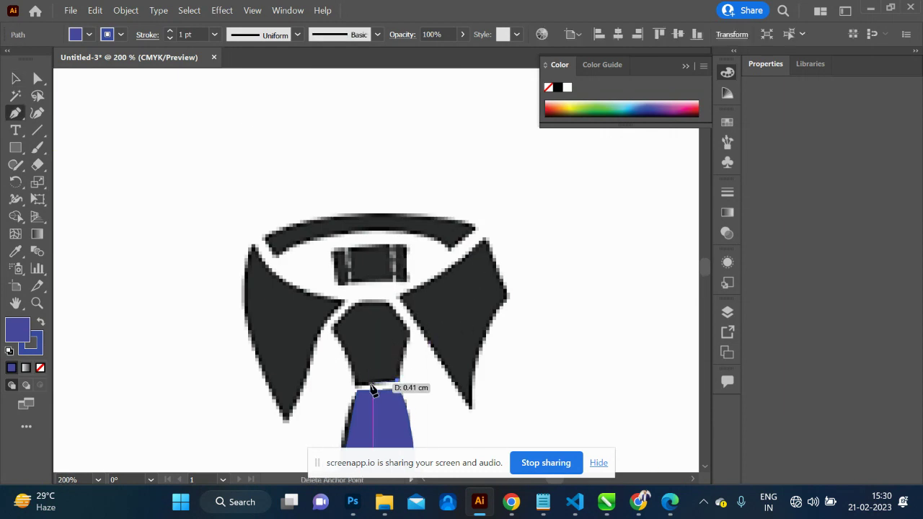
click(354, 384)
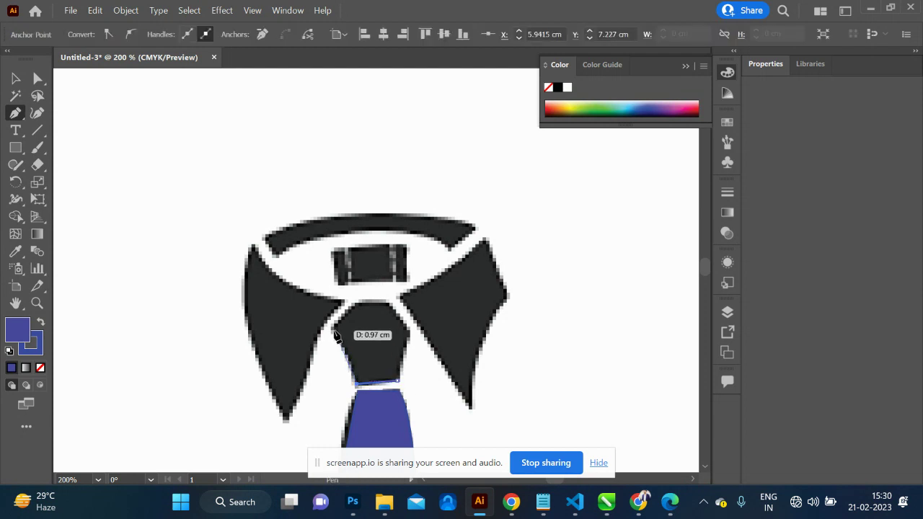
click(333, 330)
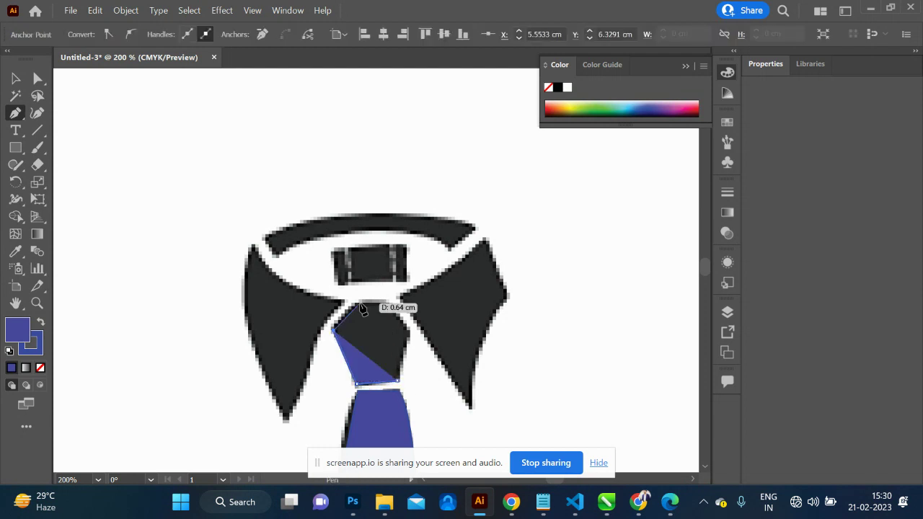
click(359, 305)
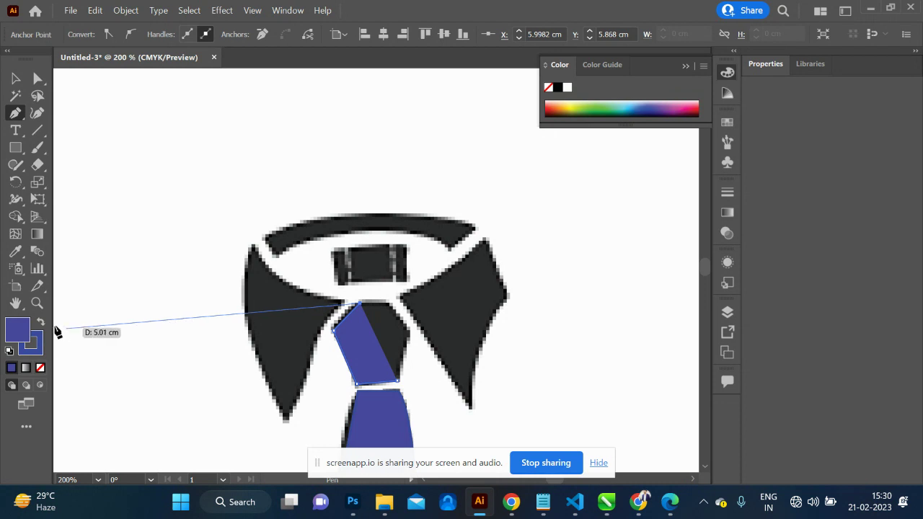
click(41, 368)
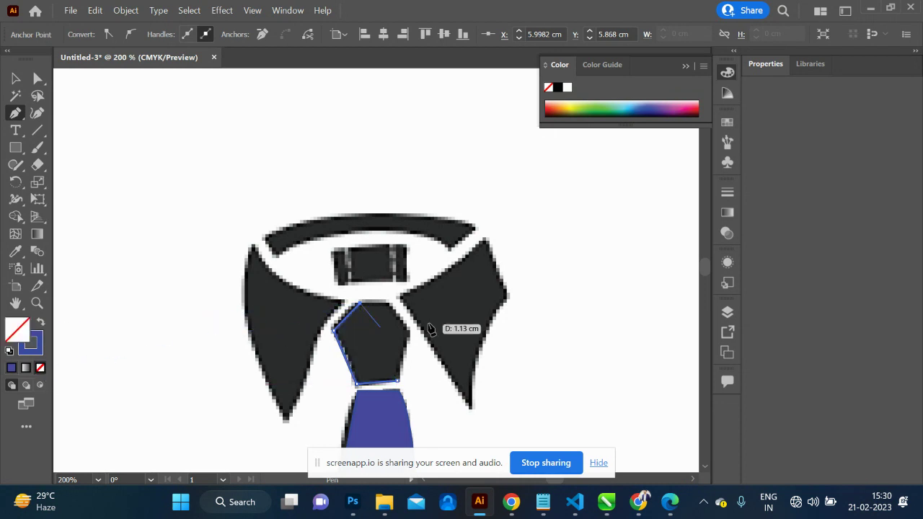
click(388, 306)
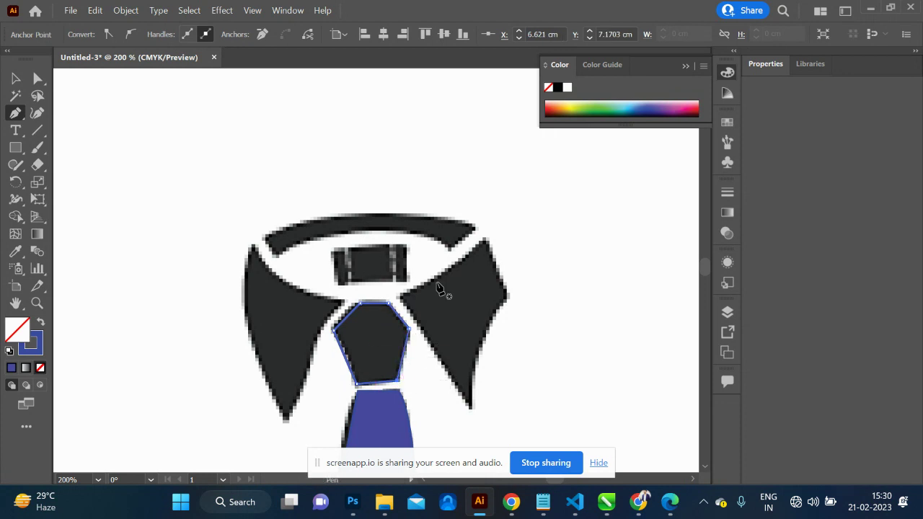
Fill the knot with medium blue #3838AD.
double_click(21, 333)
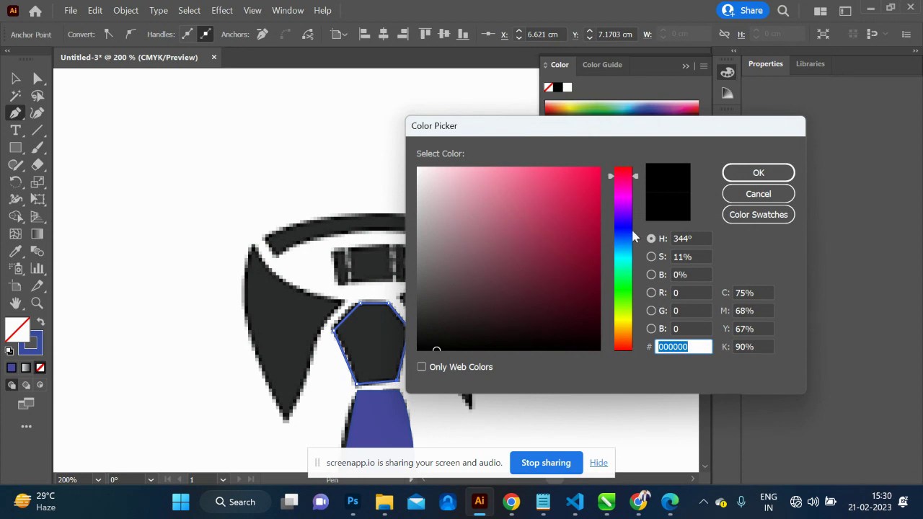
click(629, 229)
click(579, 244)
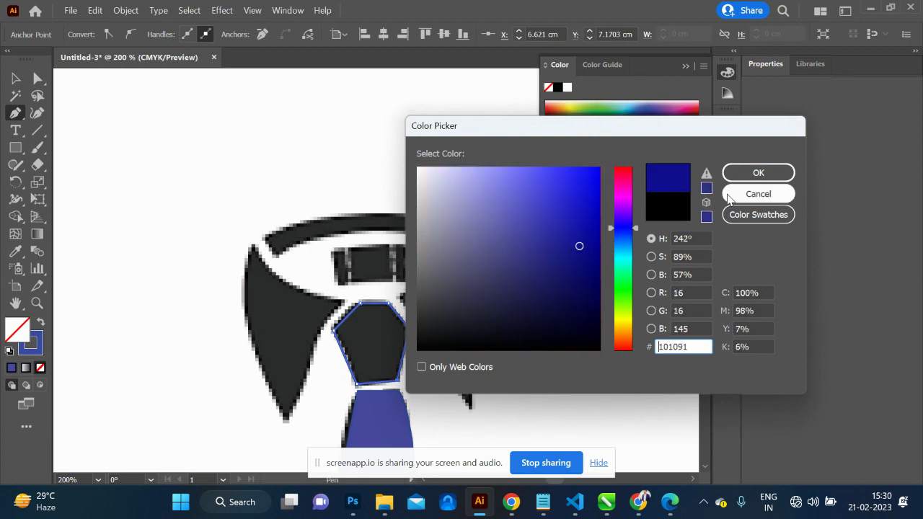
click(578, 213)
click(540, 226)
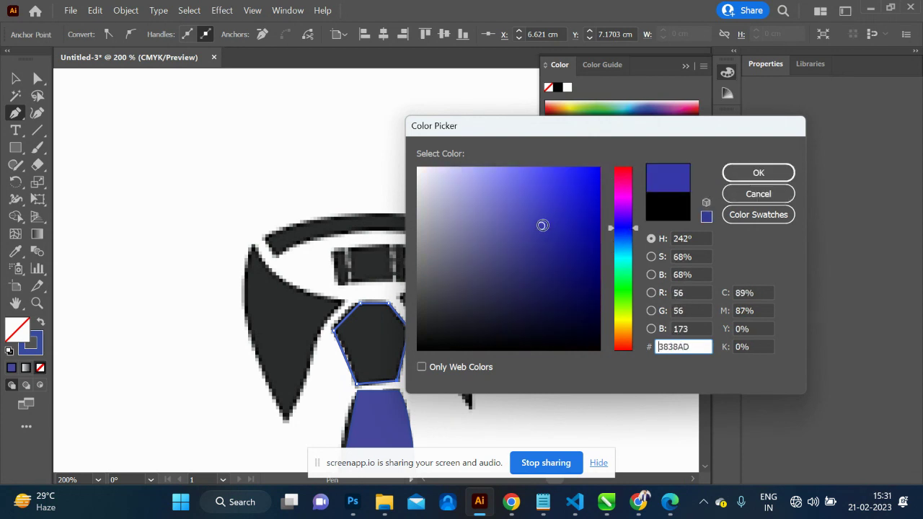
click(758, 174)
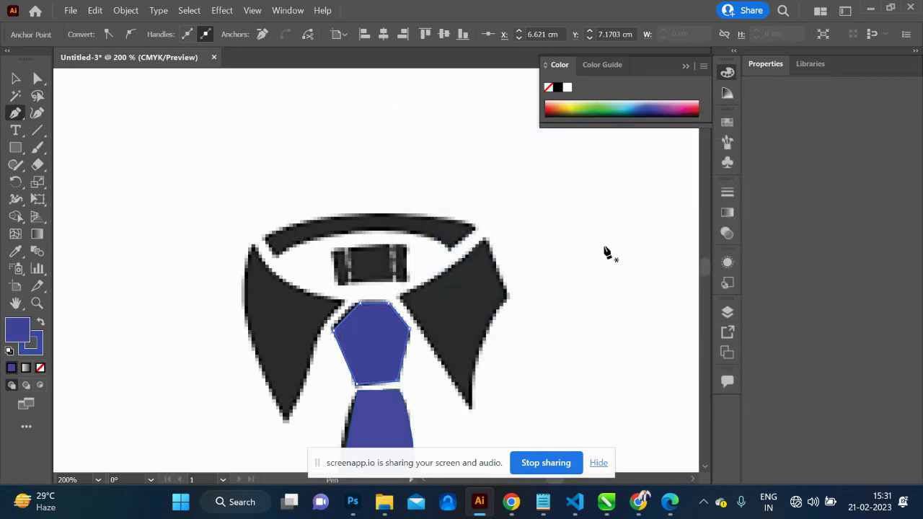
scroll(508, 290, down, 2)
Trace the right collar wing as a closed Pen path with the fill set to none.
scroll(505, 291, down, 3)
scroll(494, 226, up, 1)
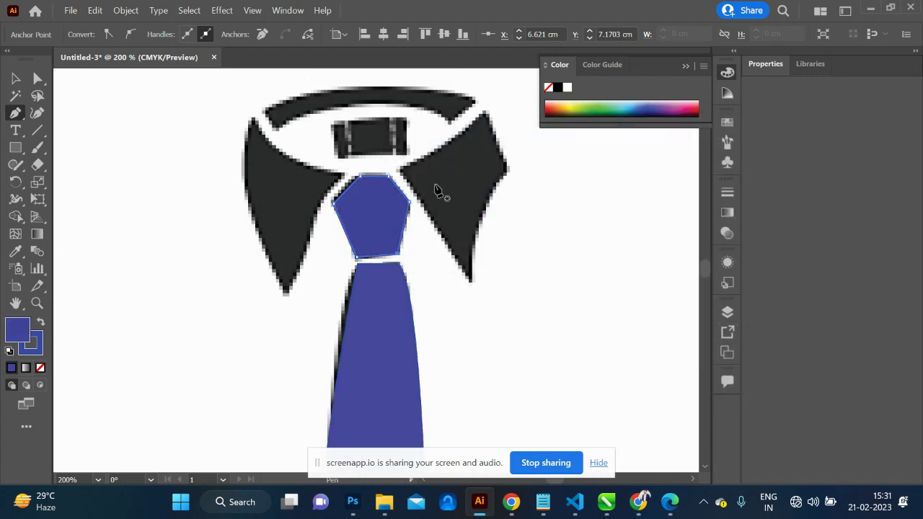
click(469, 282)
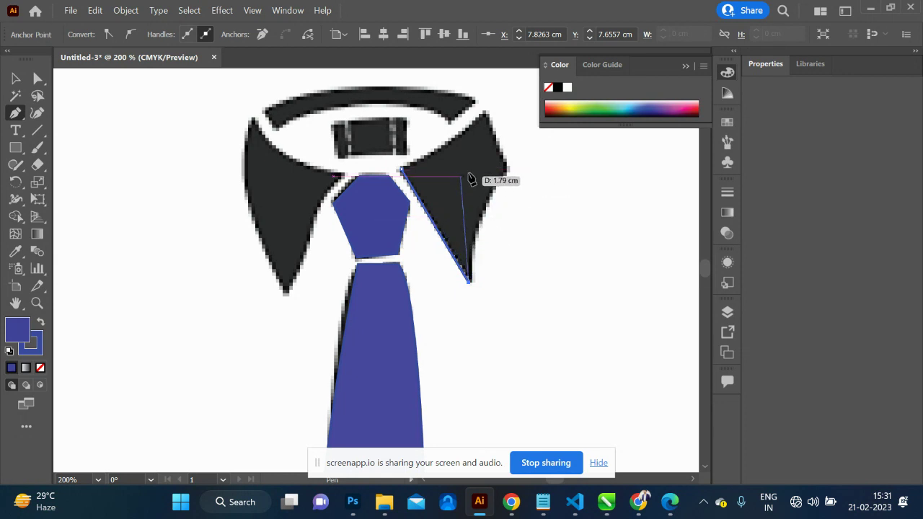
click(507, 172)
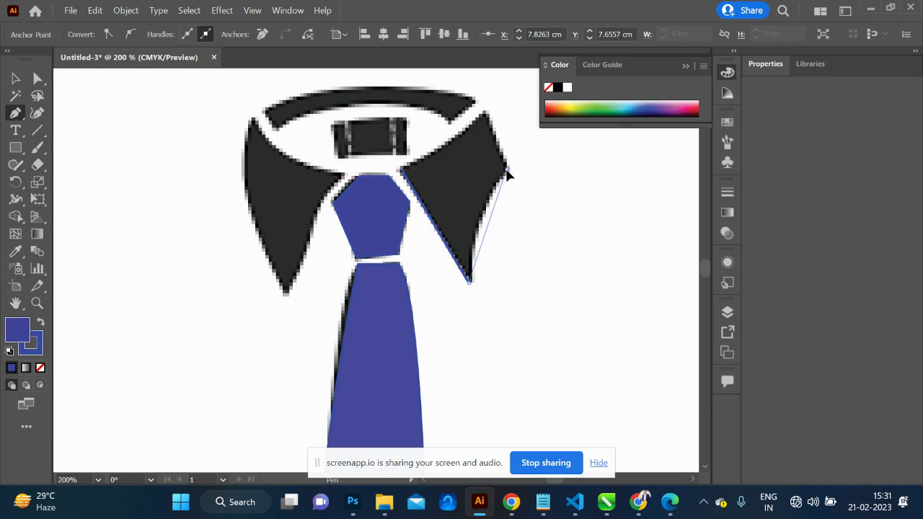
drag(507, 173, 537, 149)
key(ctrl+z)
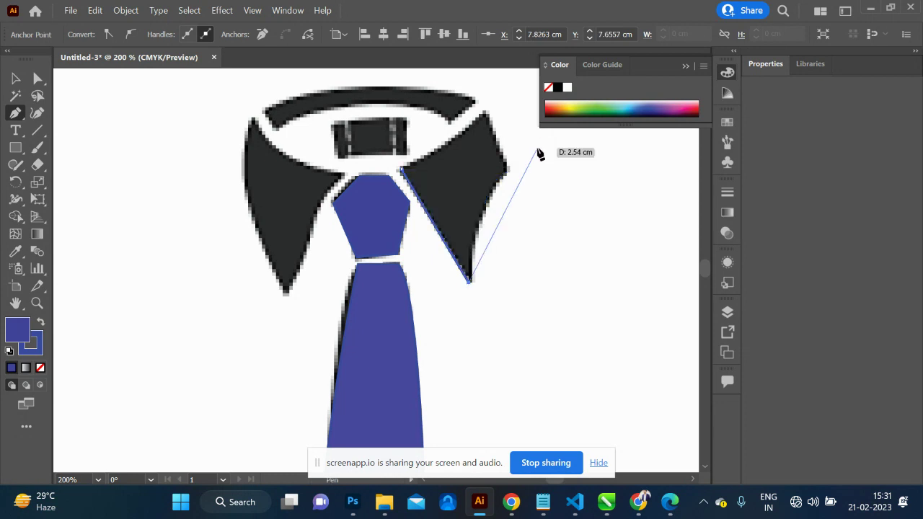
click(41, 369)
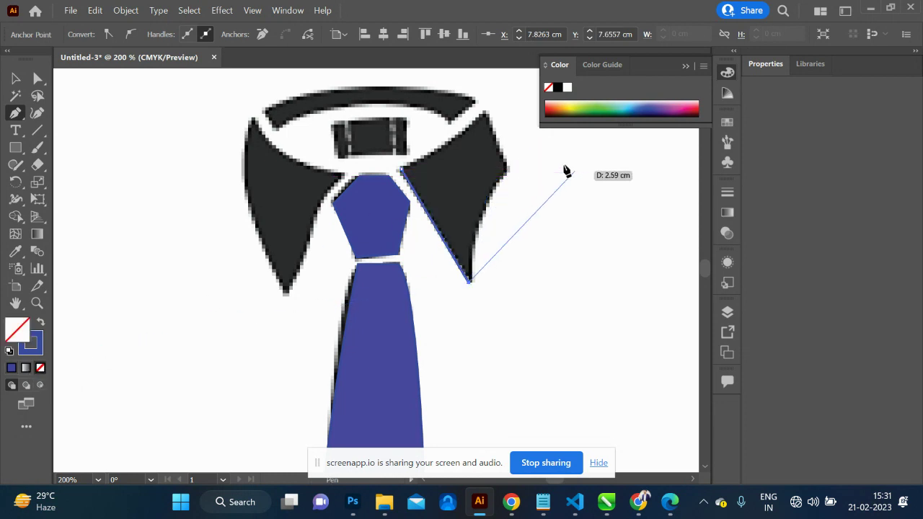
click(505, 168)
key(ctrl+z)
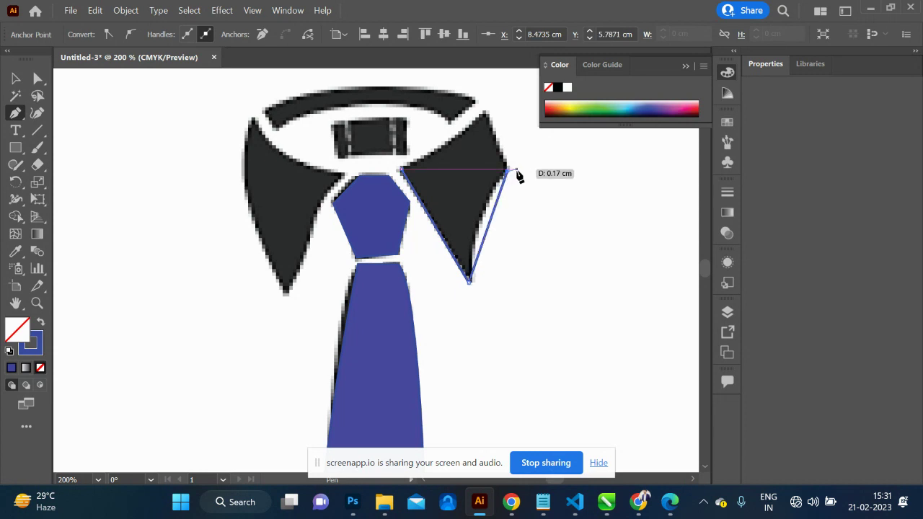
mouse_move(507, 171)
mouse_down()
mouse_move(527, 170)
mouse_move(528, 152)
mouse_up()
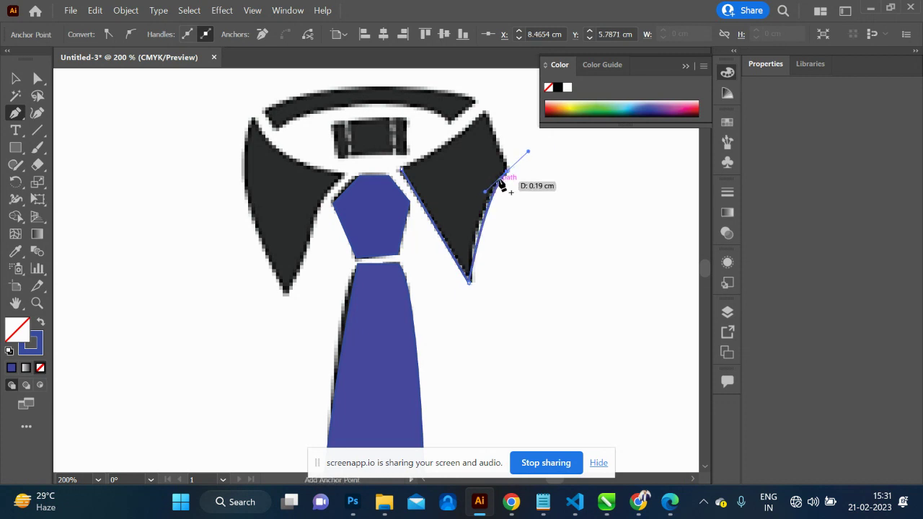
click(506, 172)
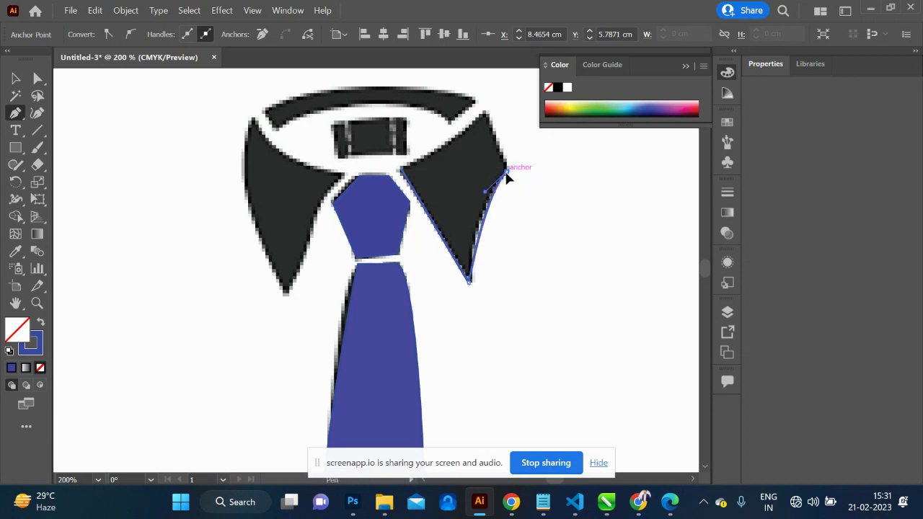
click(483, 112)
click(431, 158)
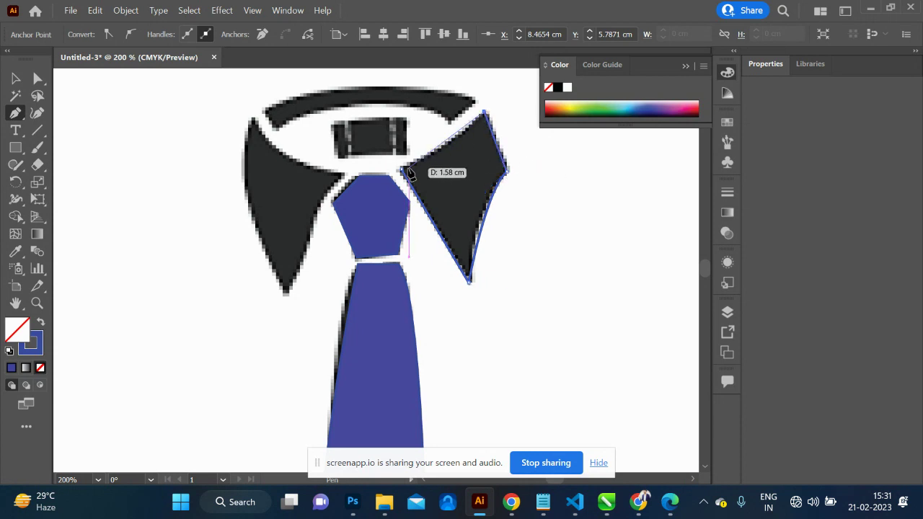
click(401, 171)
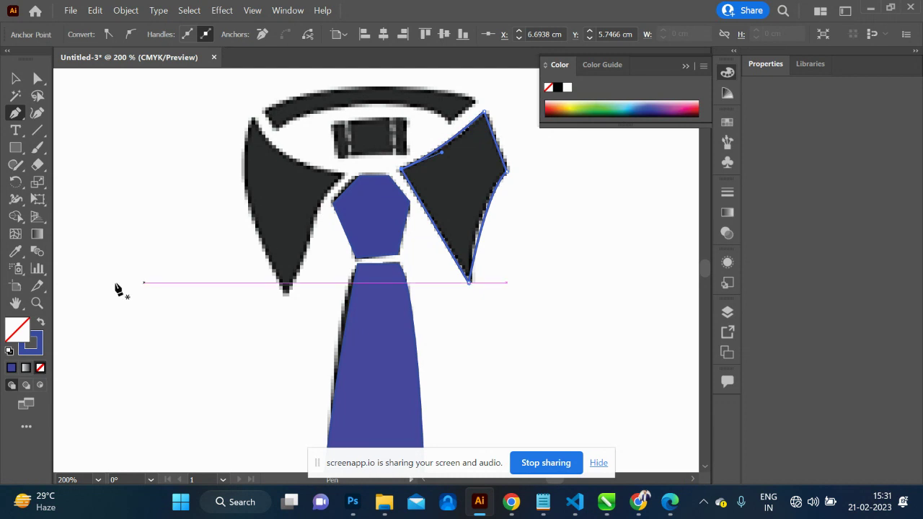
Fill the right collar shape with bright blue and deselect it.
double_click(22, 335)
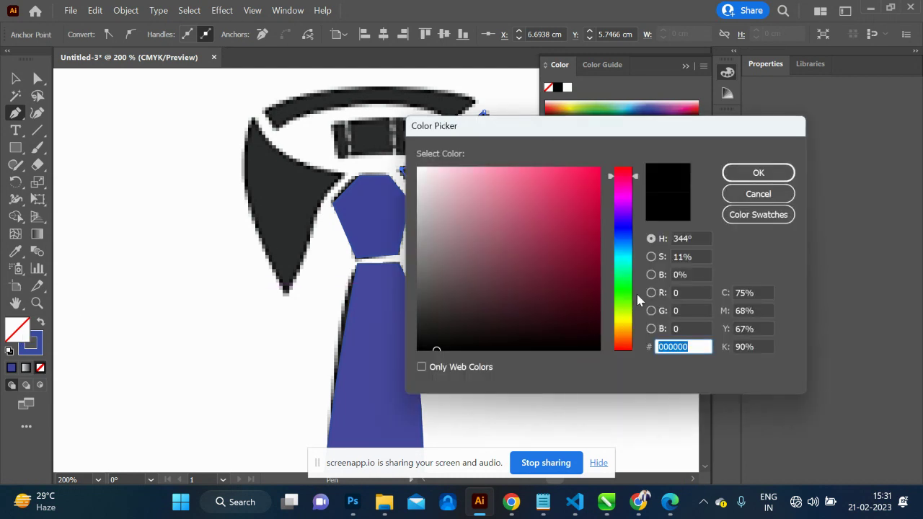
click(624, 227)
click(588, 199)
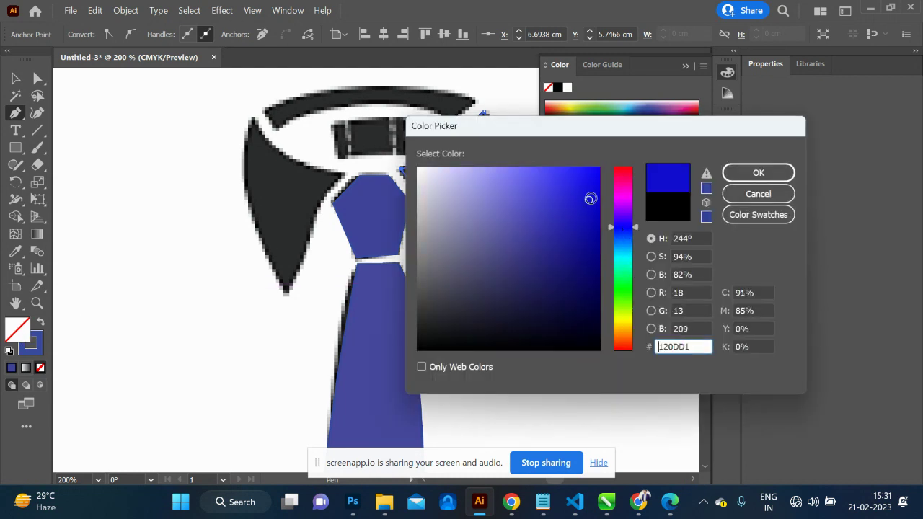
click(746, 175)
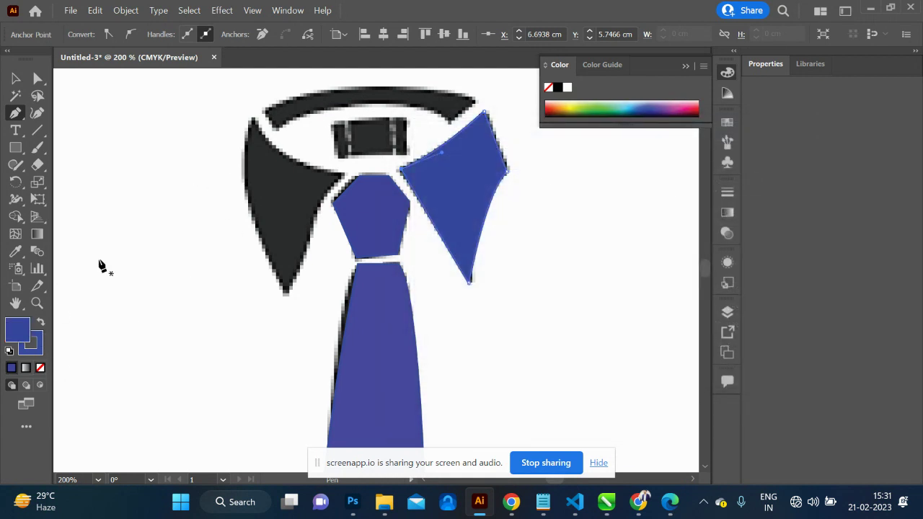
click(16, 78)
Start a Pen path at the left collar's top tip, with the fill set to none.
click(180, 179)
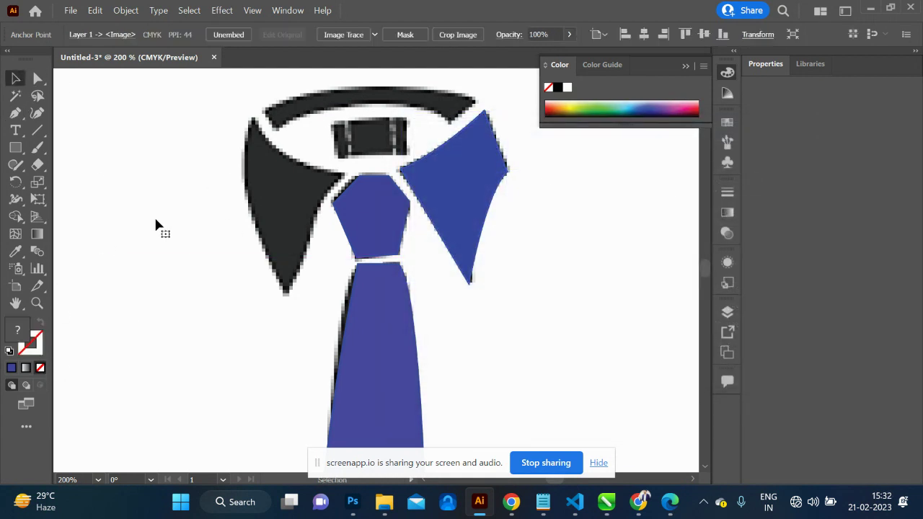
key(p)
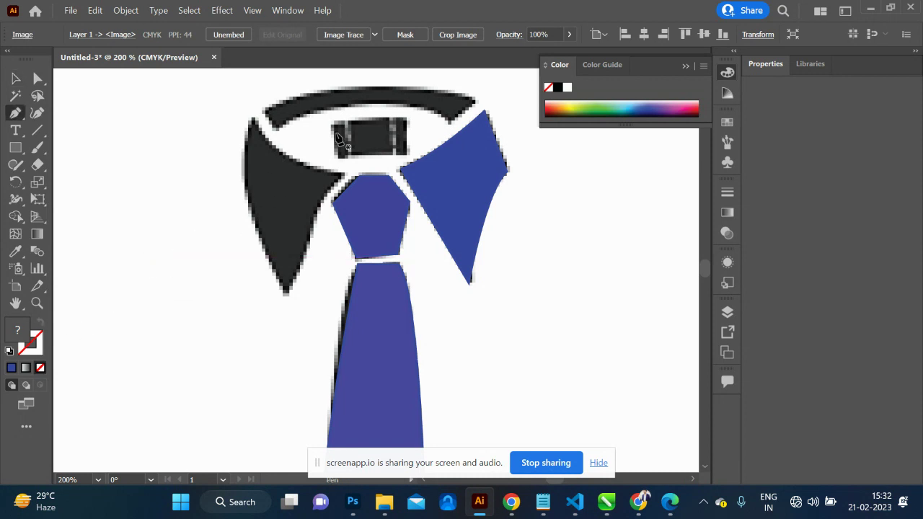
click(252, 118)
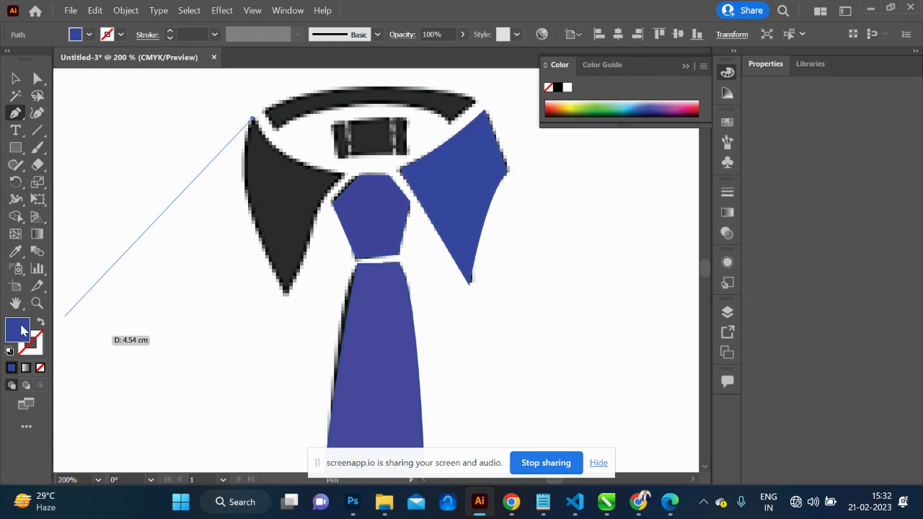
click(285, 291)
drag(285, 291, 325, 333)
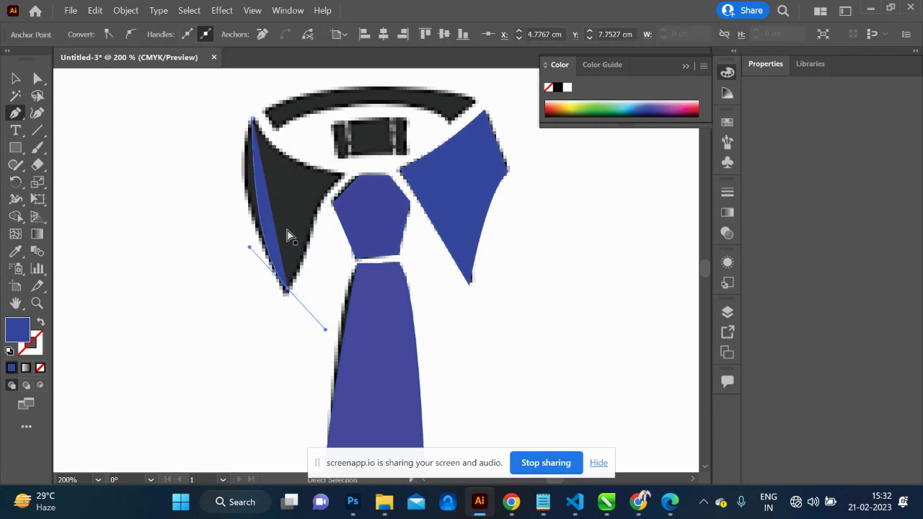
key(ctrl+z)
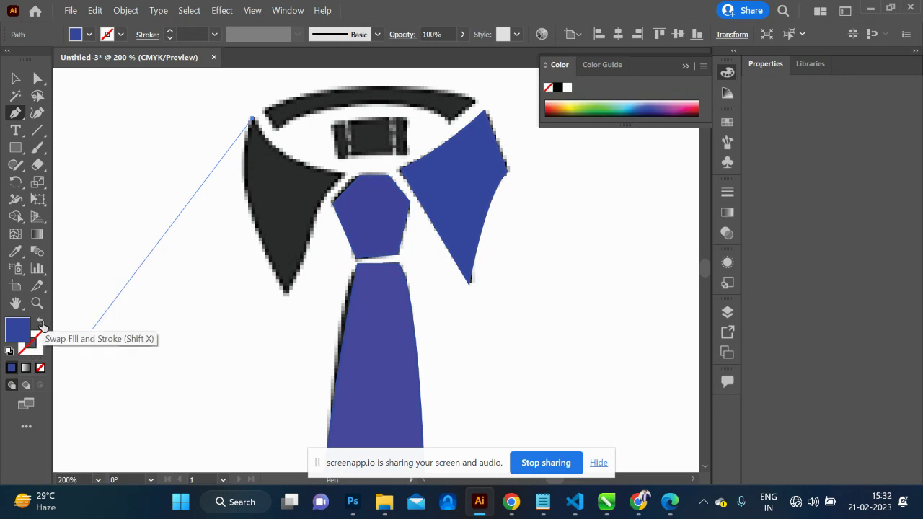
click(41, 323)
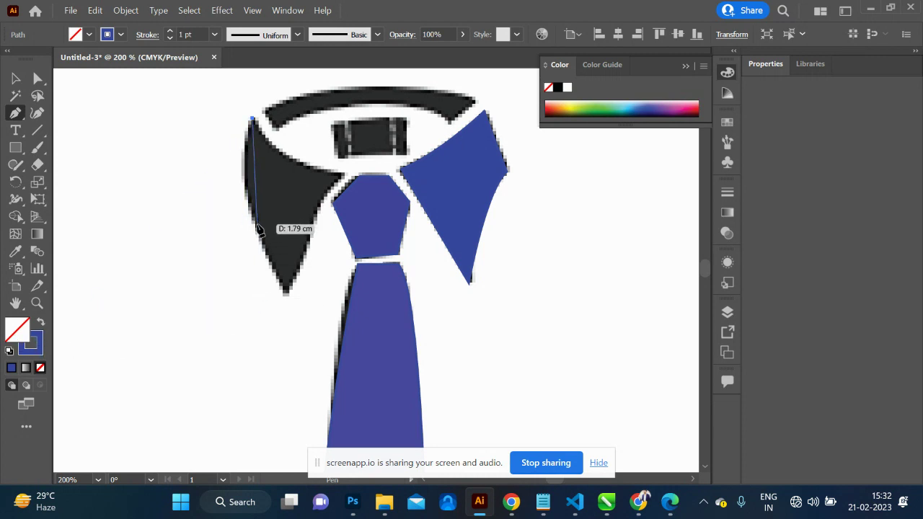
Trace the left collar's outer and inner edges, close the path, and swap it to a blue fill.
drag(257, 227, 279, 266)
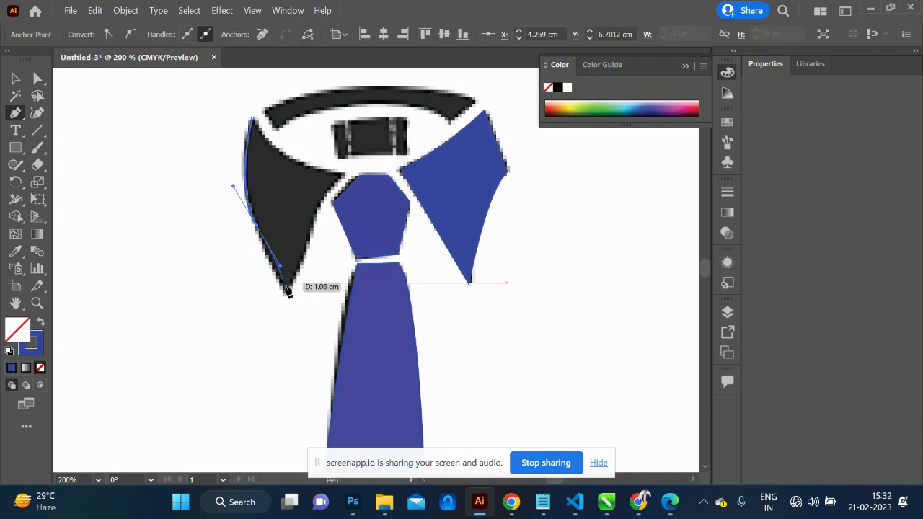
click(286, 294)
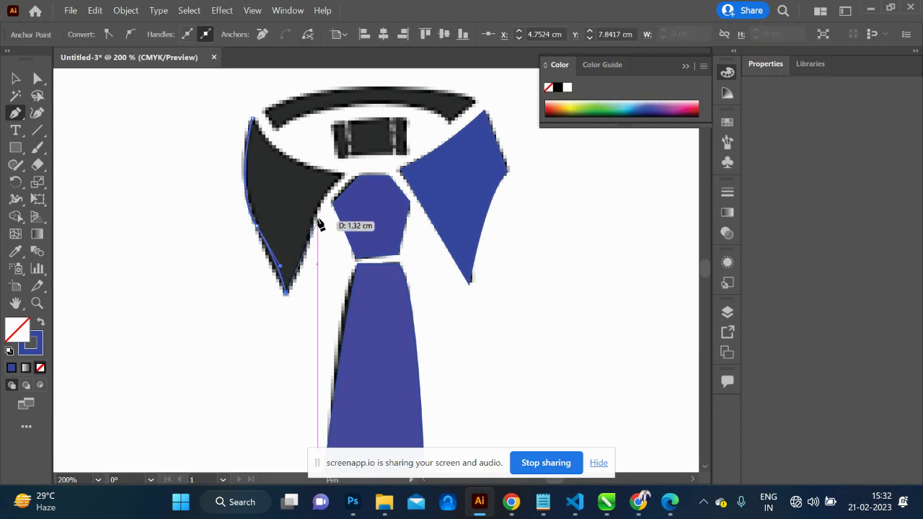
click(317, 214)
click(322, 191)
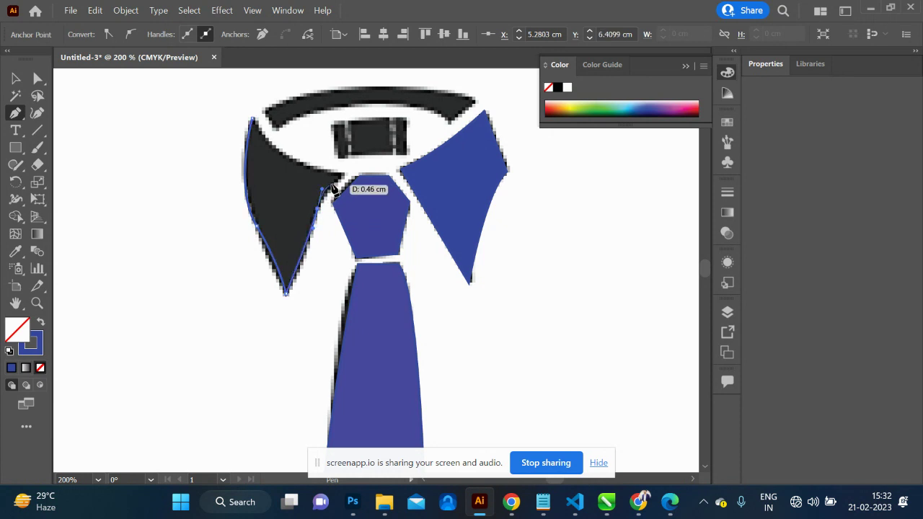
click(343, 177)
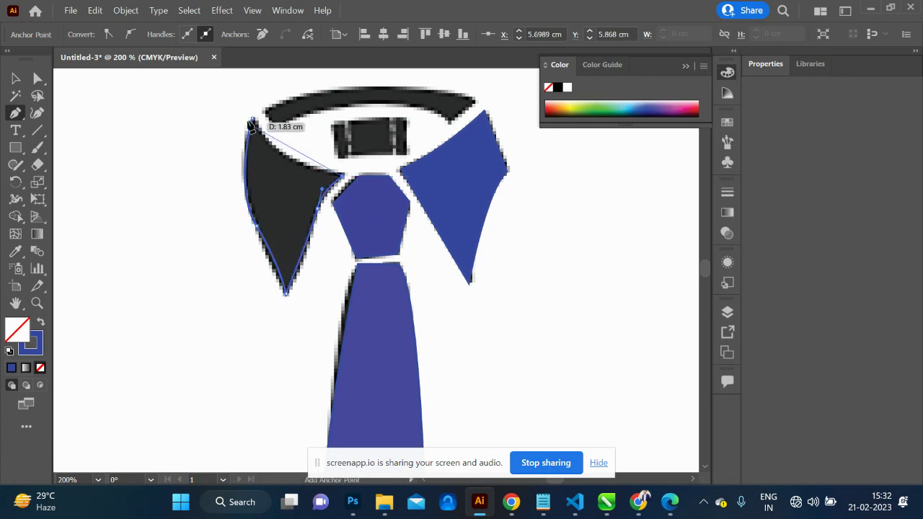
drag(252, 118, 240, 82)
scroll(237, 75, up, 2)
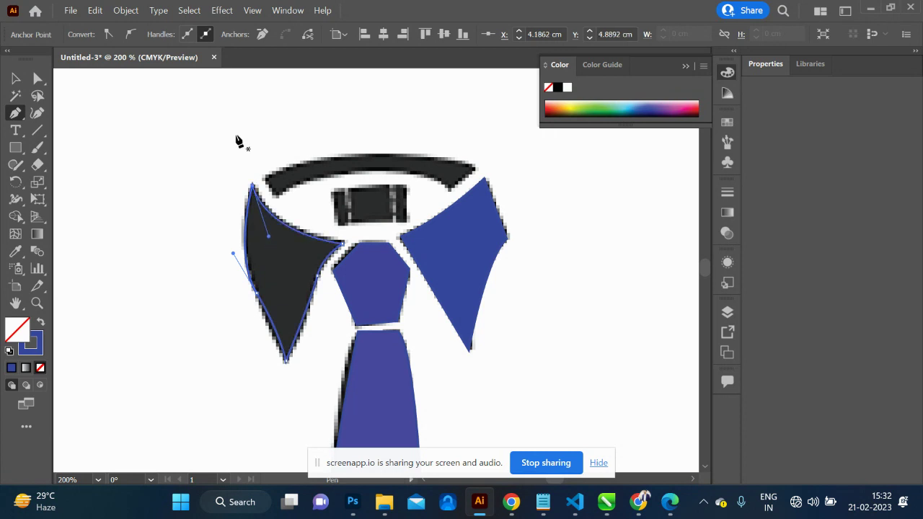
click(40, 324)
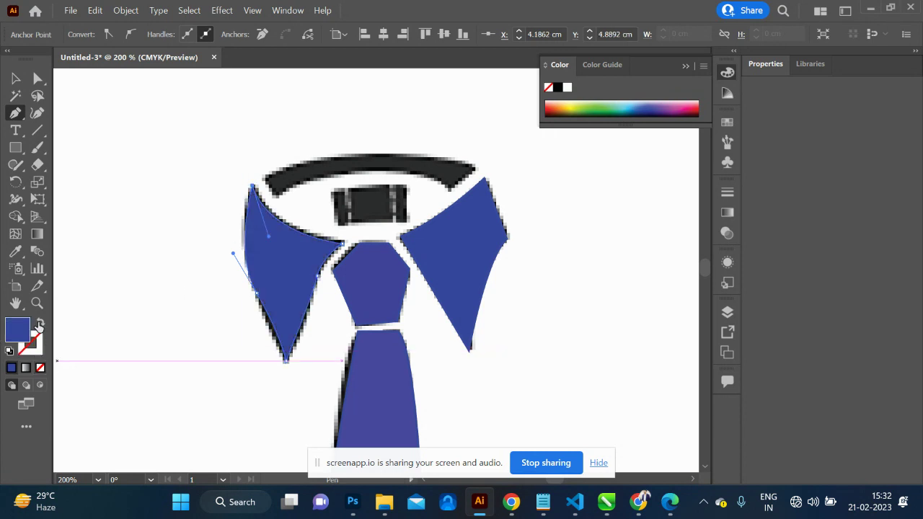
scroll(274, 258, down, 1)
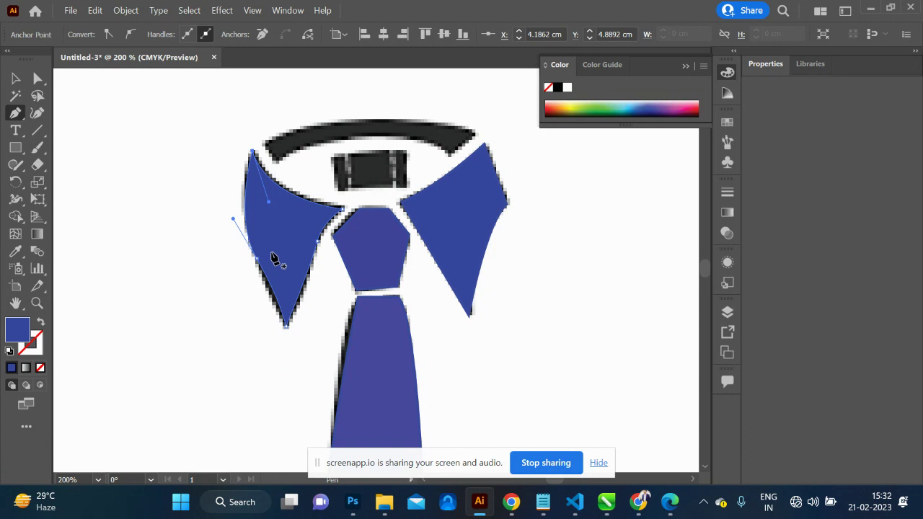
Trace the neckband with a curved top edge as a closed blue shape.
scroll(274, 258, down, 3)
scroll(274, 258, up, 6)
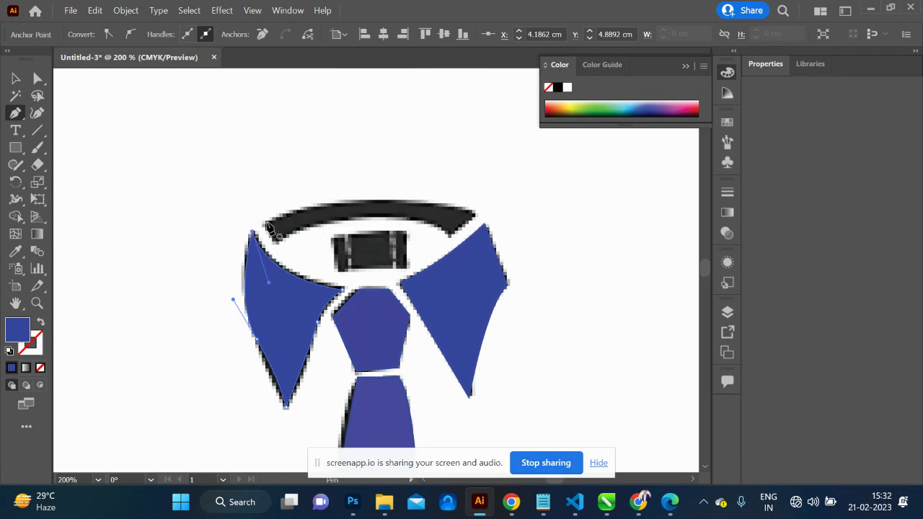
drag(267, 225, 276, 246)
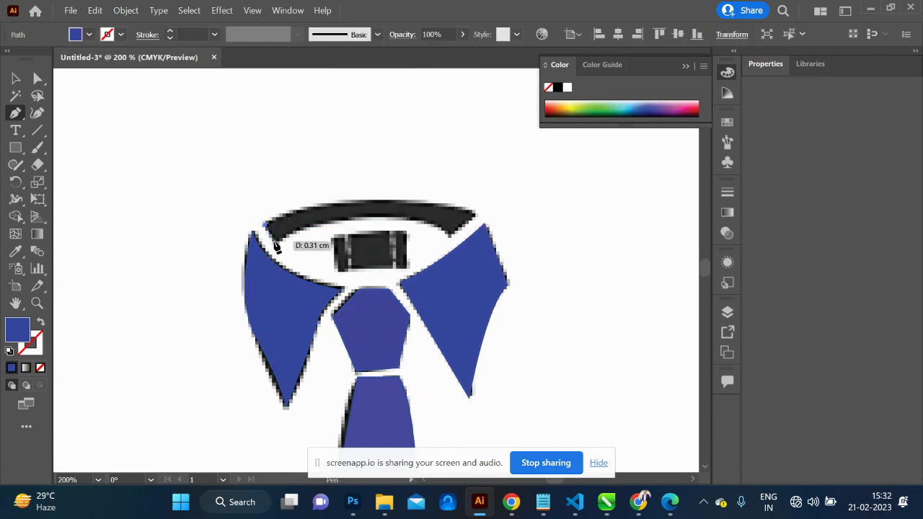
click(275, 241)
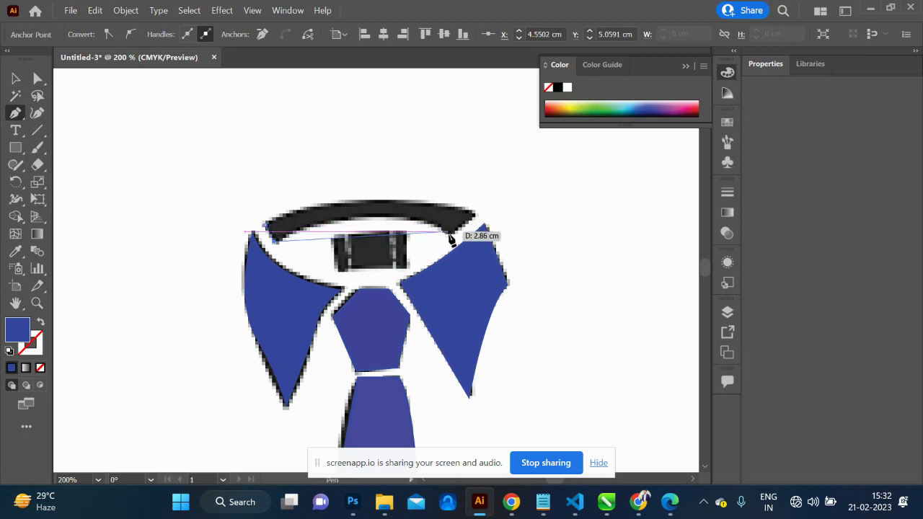
click(451, 237)
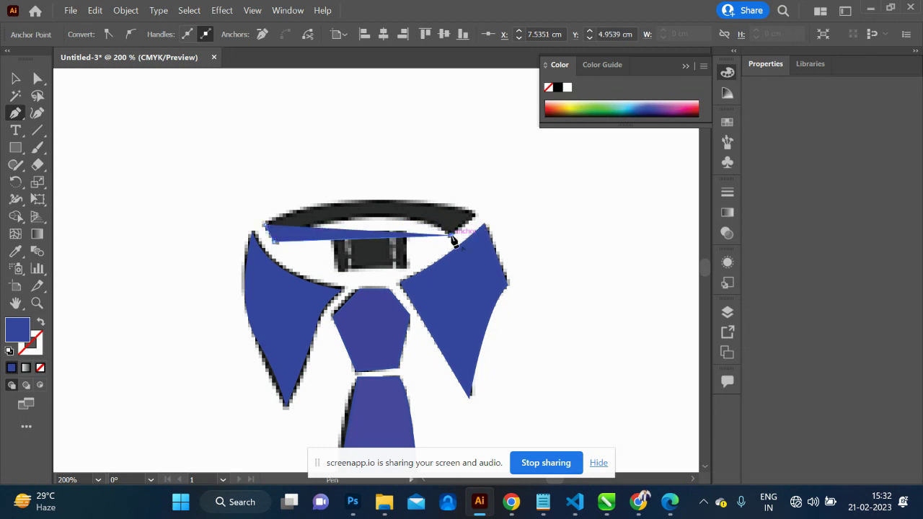
key(ctrl+z)
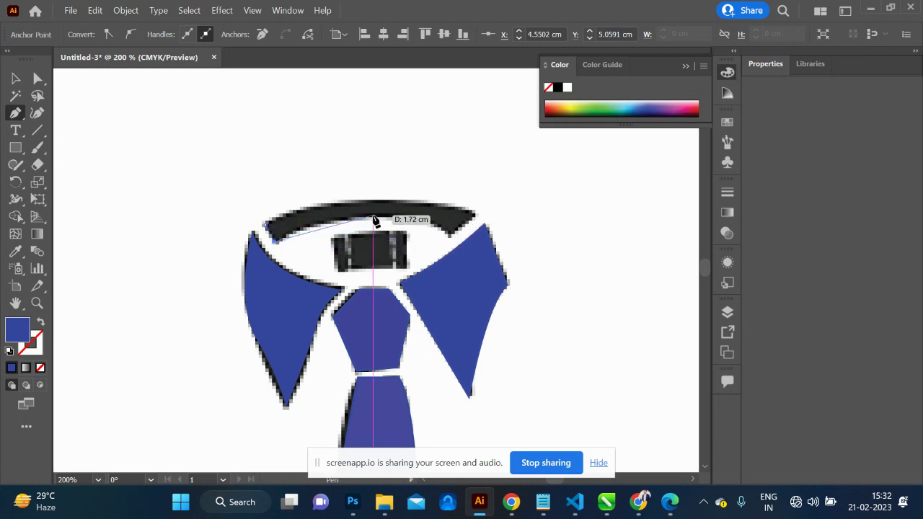
drag(373, 216, 405, 216)
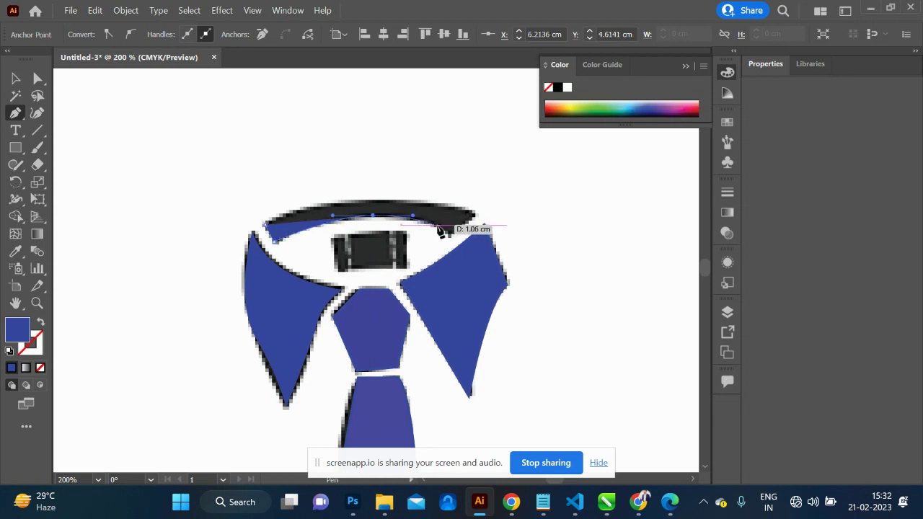
click(449, 233)
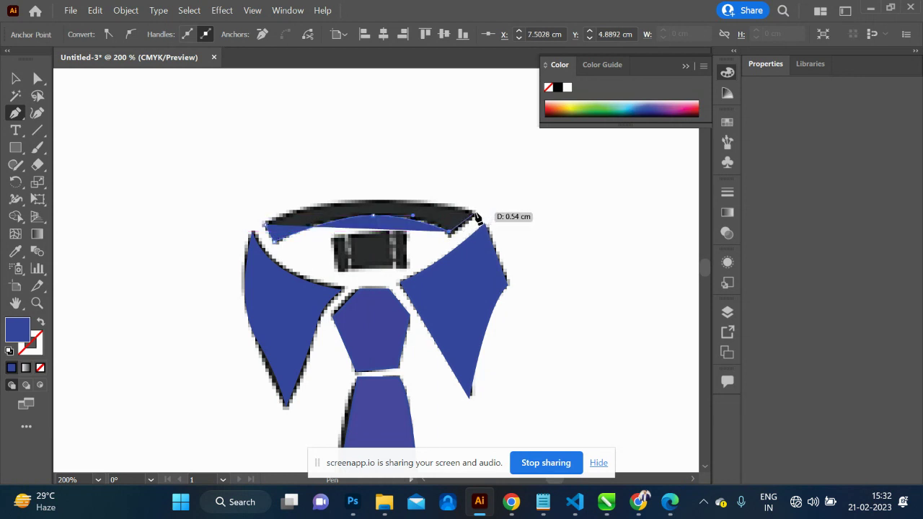
click(476, 214)
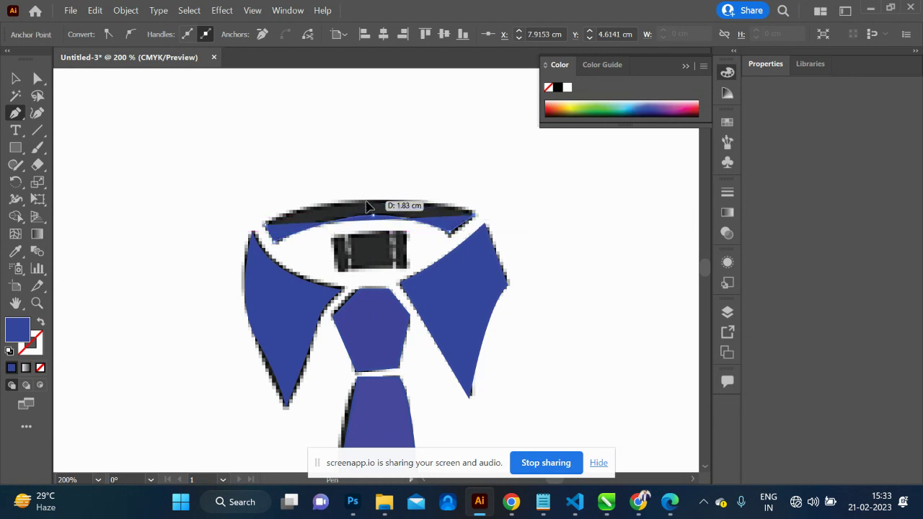
drag(366, 202, 425, 195)
click(266, 228)
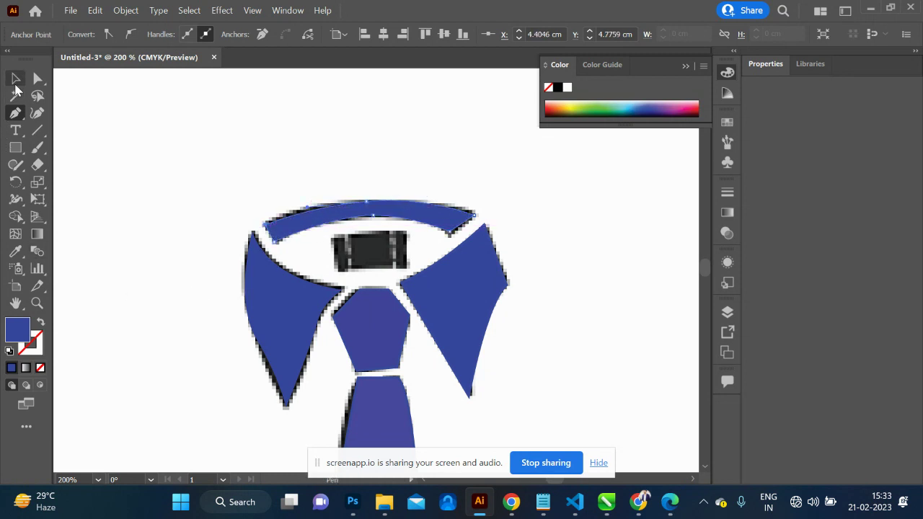
Select the raster tie reference image and zoom out to the whole artboard.
click(16, 77)
click(121, 181)
key(ctrl+minus)
key(ctrl+minus)
key(ctrl+minus)
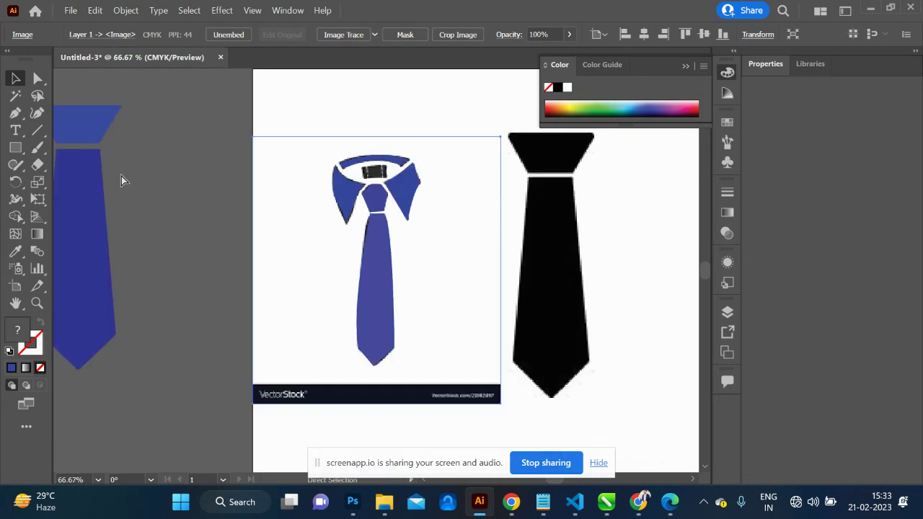
Group the traced blue tie pieces and place them beside the other blue tie.
drag(293, 245, 568, 248)
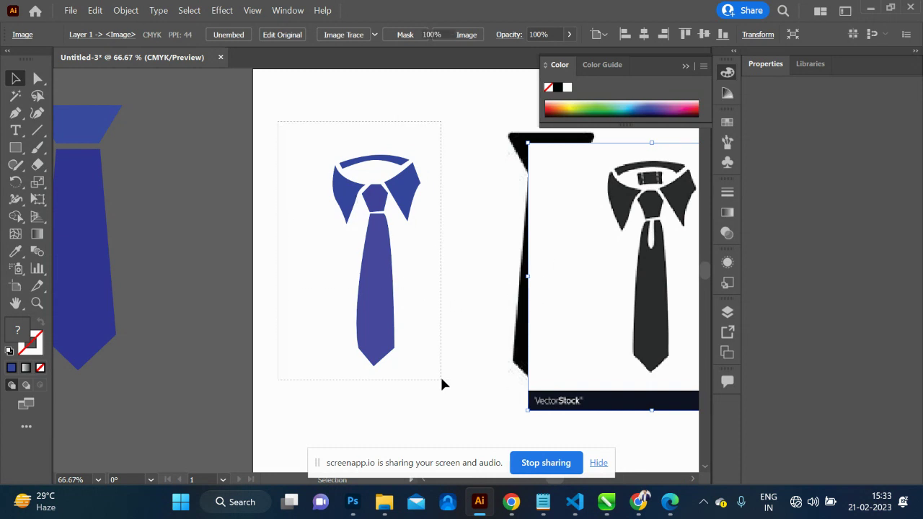
drag(280, 126, 441, 379)
key(a)
key(v)
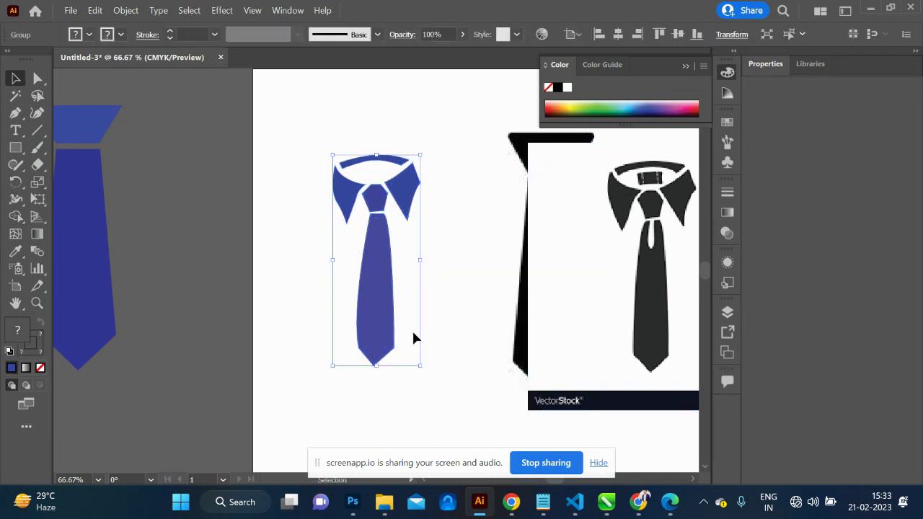
drag(382, 295, 189, 281)
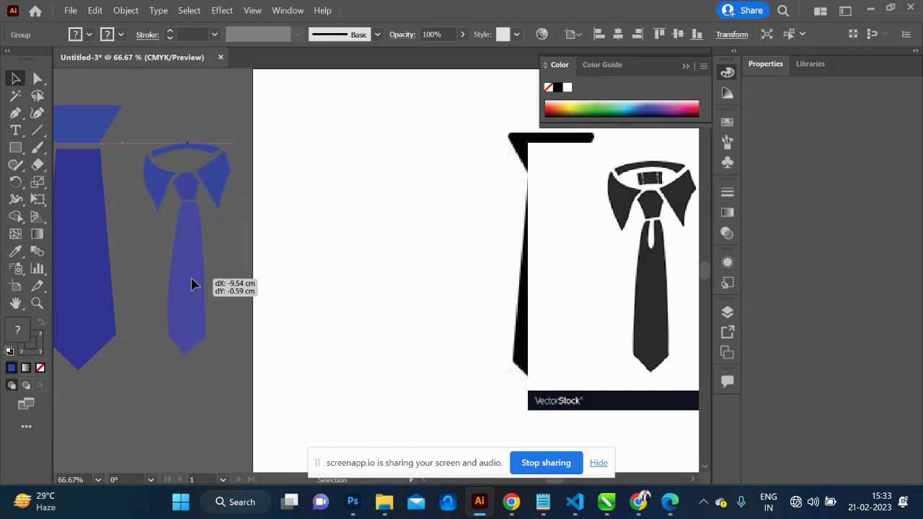
click(286, 308)
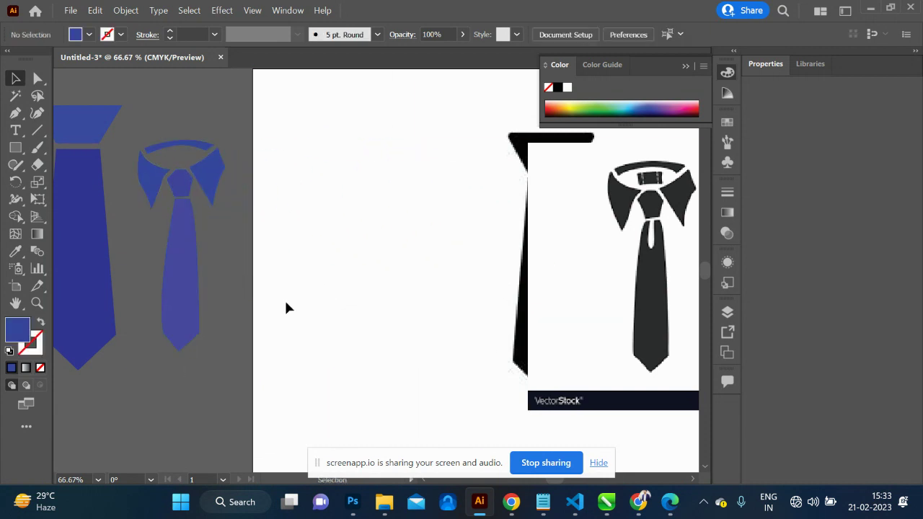
drag(173, 253, 377, 311)
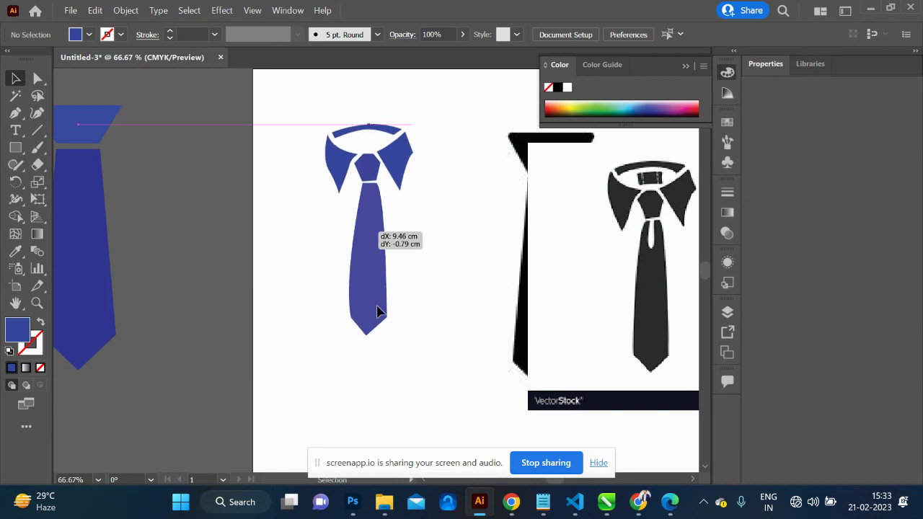
drag(378, 311, 160, 229)
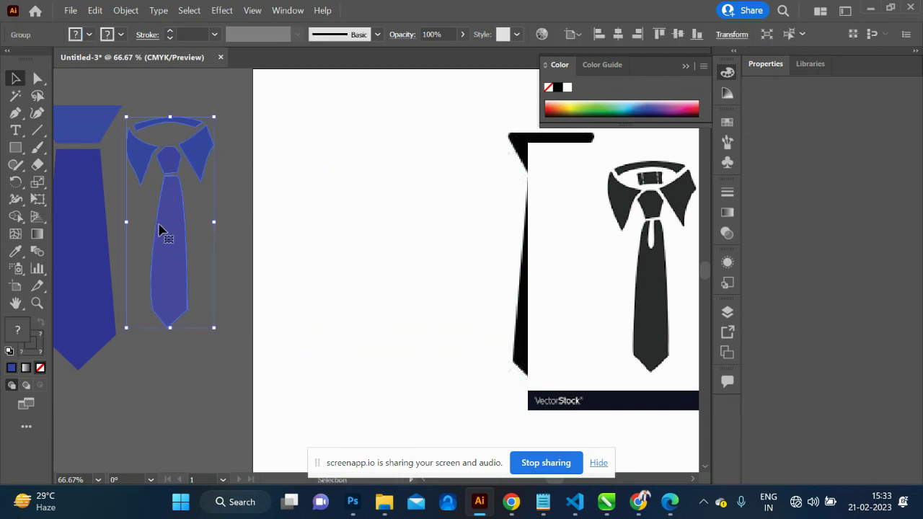
Delete the VectorStock reference image and the black tie image.
key(alt+Tab)
key(alt+Tab)
scroll(422, 266, down, 3)
scroll(422, 265, up, 2)
scroll(422, 266, down, 1)
scroll(422, 265, down, 1)
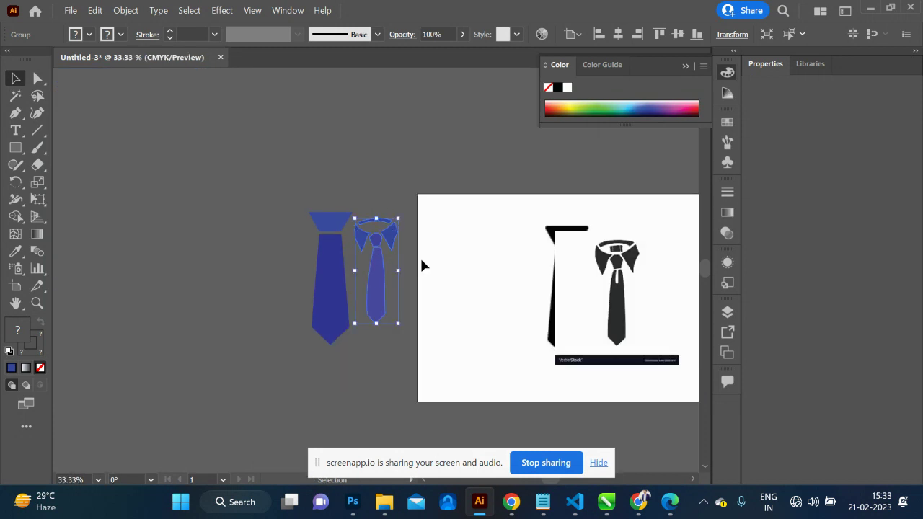
scroll(519, 286, right, 3)
scroll(519, 286, right, 1)
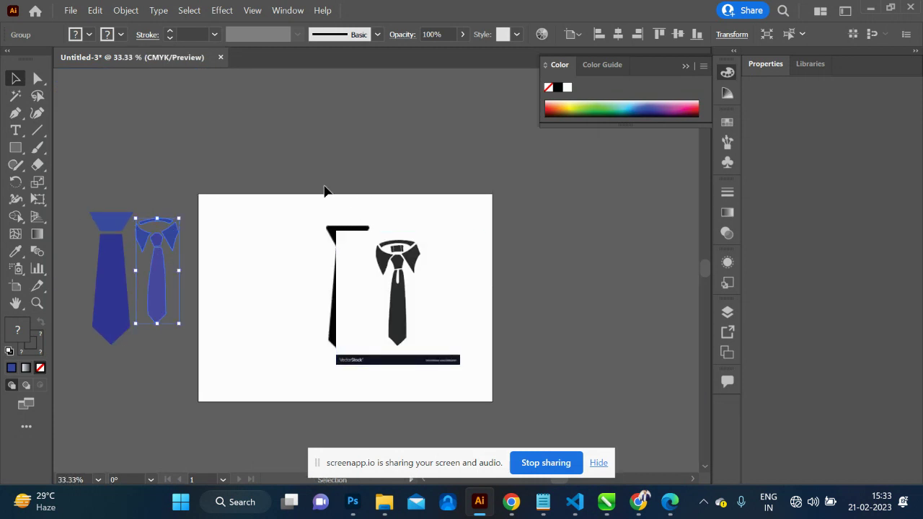
click(447, 339)
key(Delete)
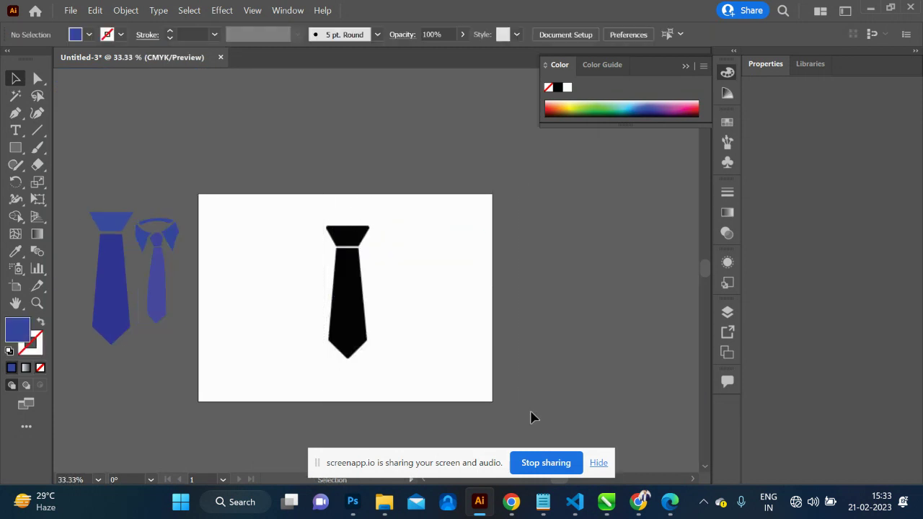
click(343, 282)
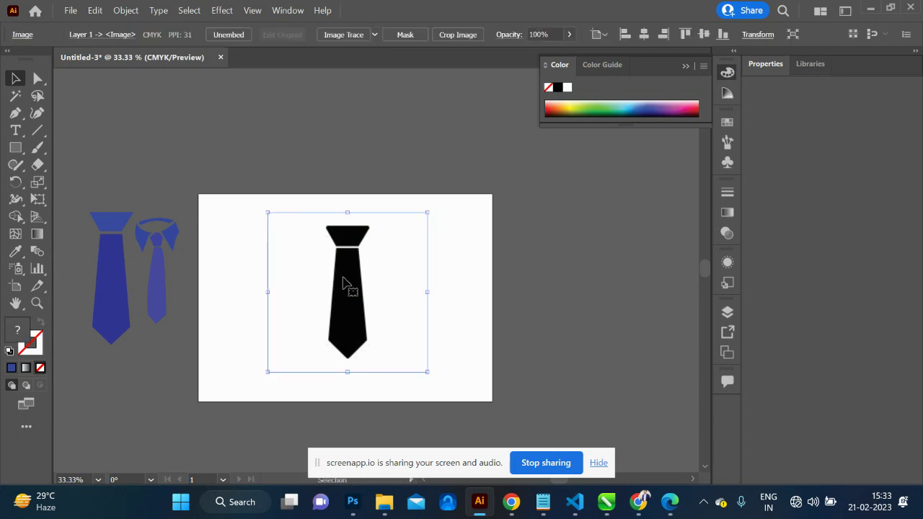
key(Delete)
In Edge, replace the Google Images query with 'shirt vector'; the page fails to load.
key(alt+Tab)
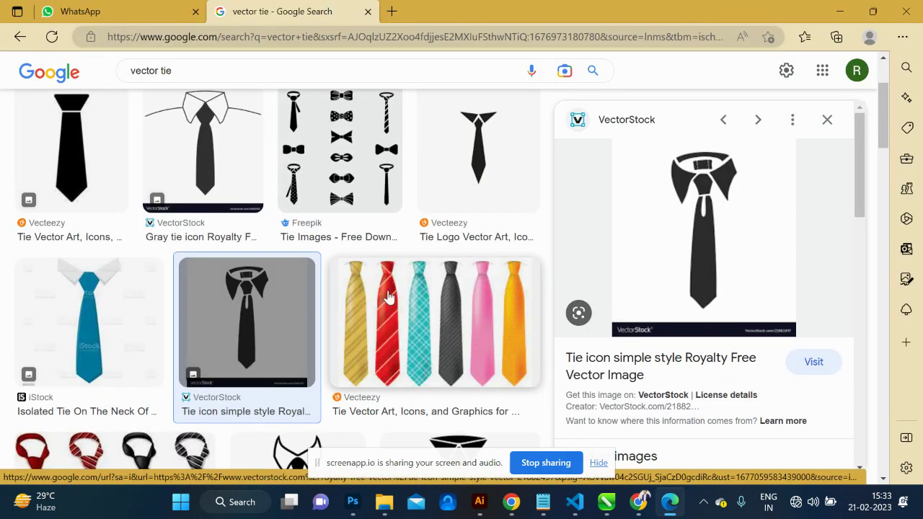
scroll(362, 343, down, 4)
scroll(362, 343, down, 3)
scroll(362, 343, down, 5)
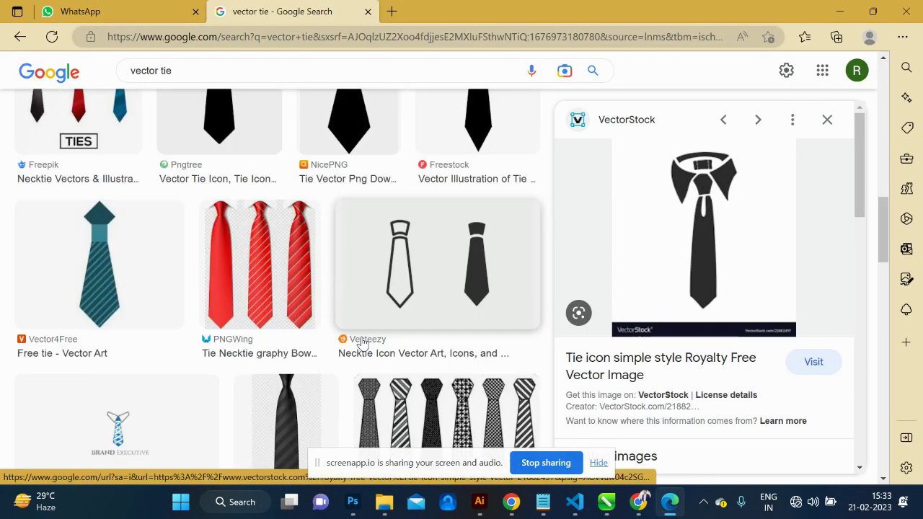
click(193, 76)
key(ctrl+a)
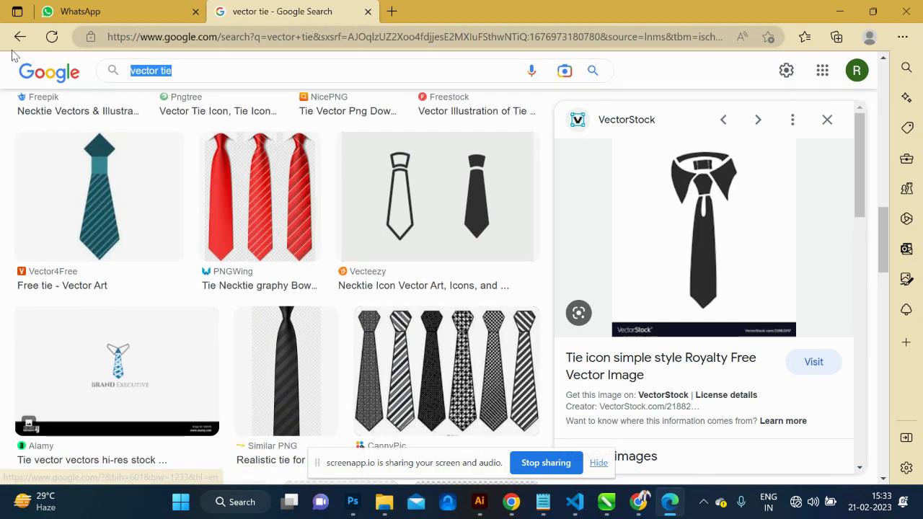
text(shirt)
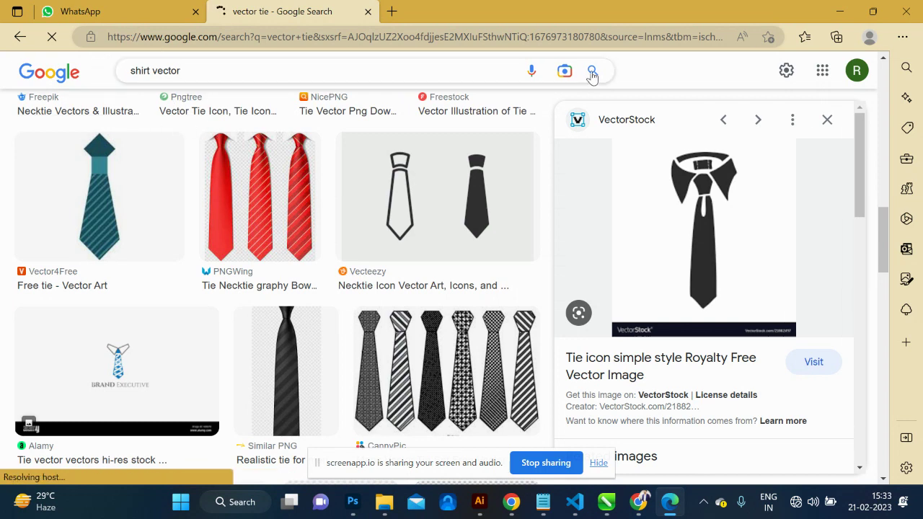
scroll(370, 202, down, 3)
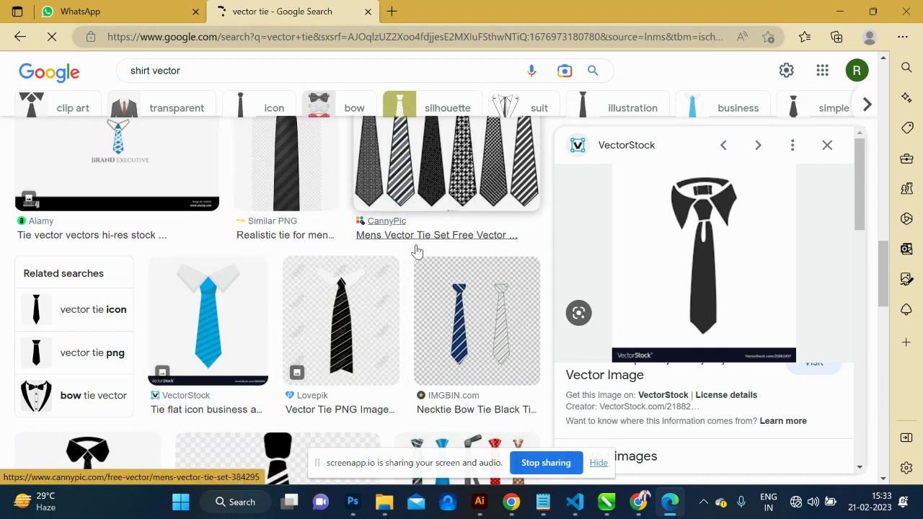
scroll(344, 180, up, 2)
scroll(288, 181, up, 2)
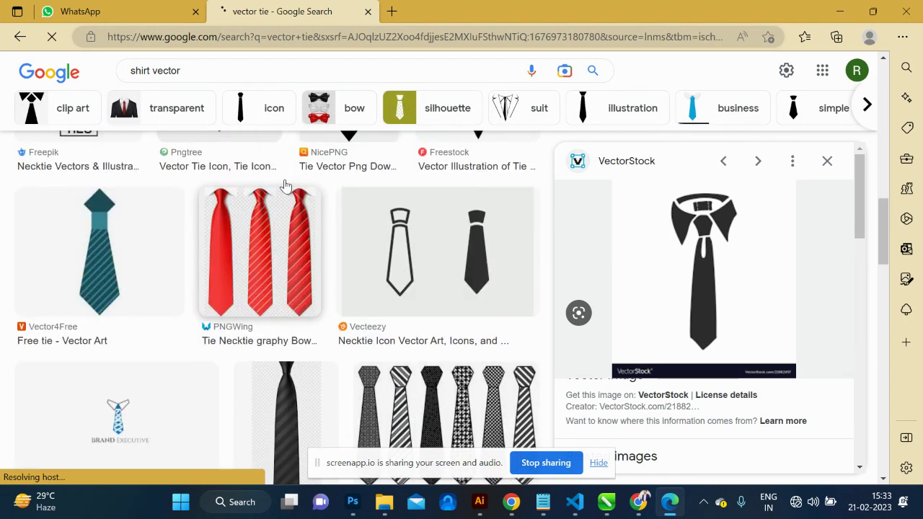
scroll(268, 168, up, 3)
scroll(245, 173, up, 2)
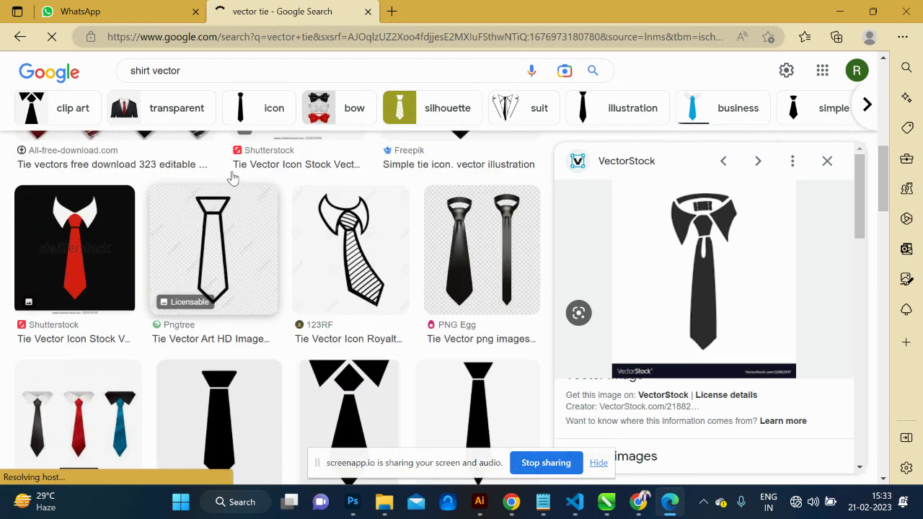
scroll(233, 175, up, 2)
scroll(232, 177, up, 3)
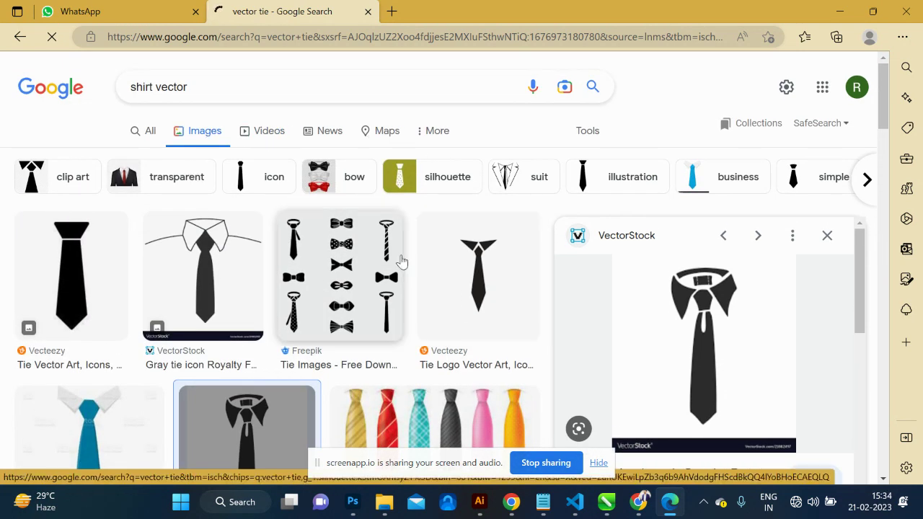
scroll(401, 261, down, 3)
scroll(401, 262, down, 4)
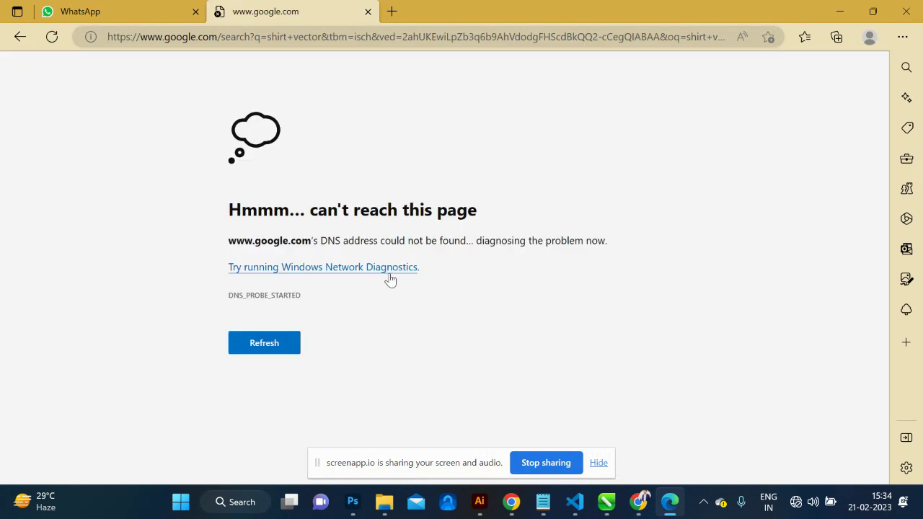
Disconnect from Syntax_5G and connect to Syntax_4G so the 'shirt vector' results load.
click(262, 341)
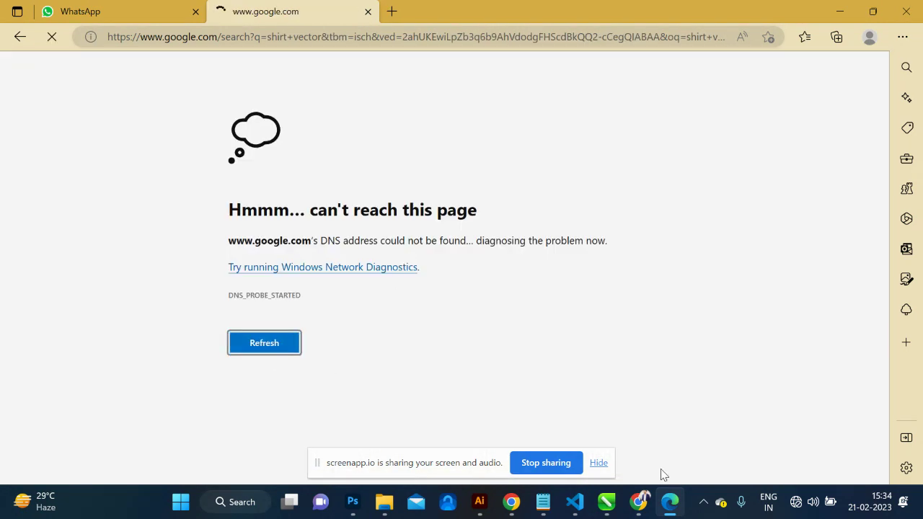
click(795, 503)
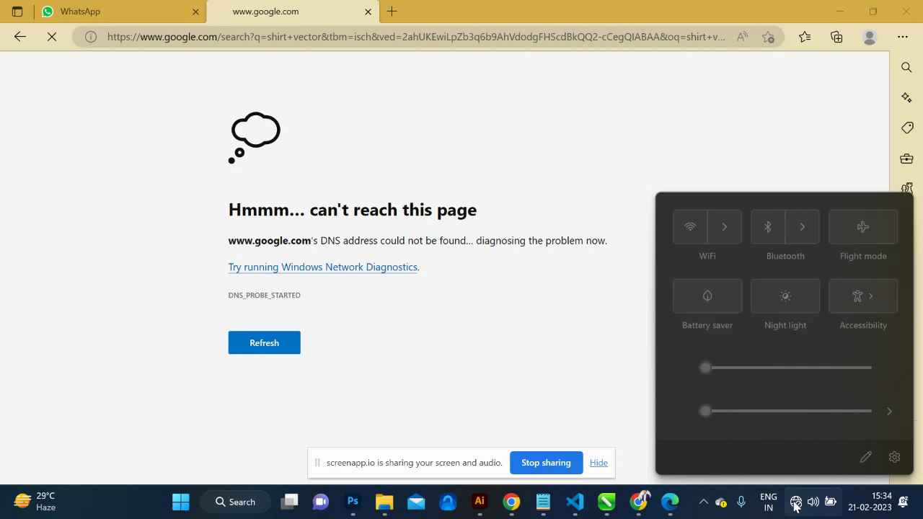
click(726, 228)
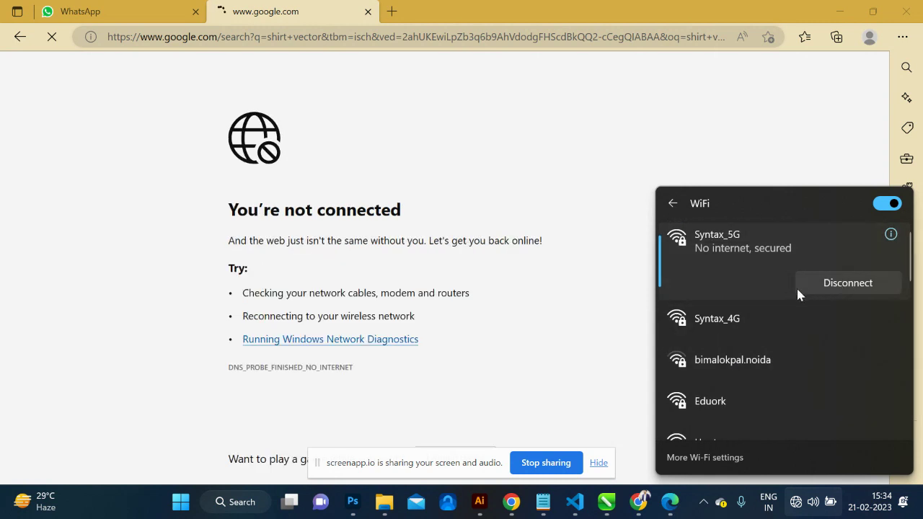
click(738, 326)
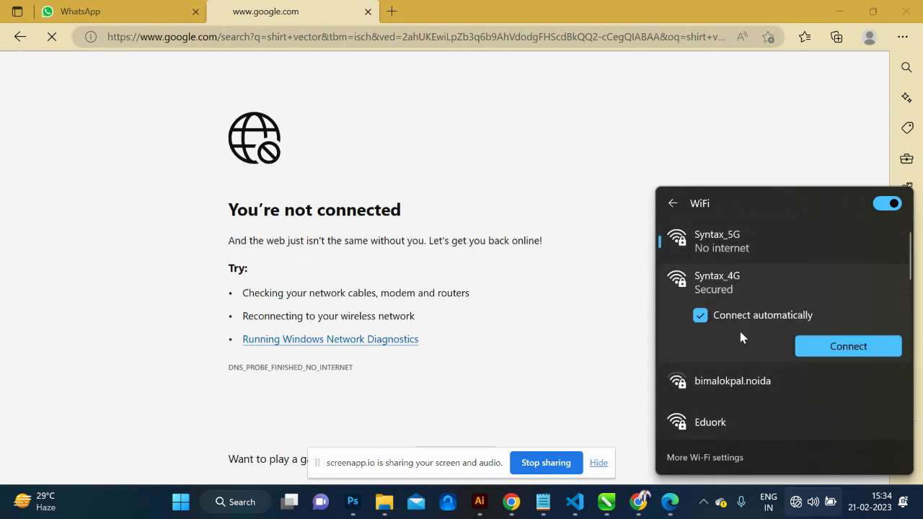
click(741, 241)
click(845, 284)
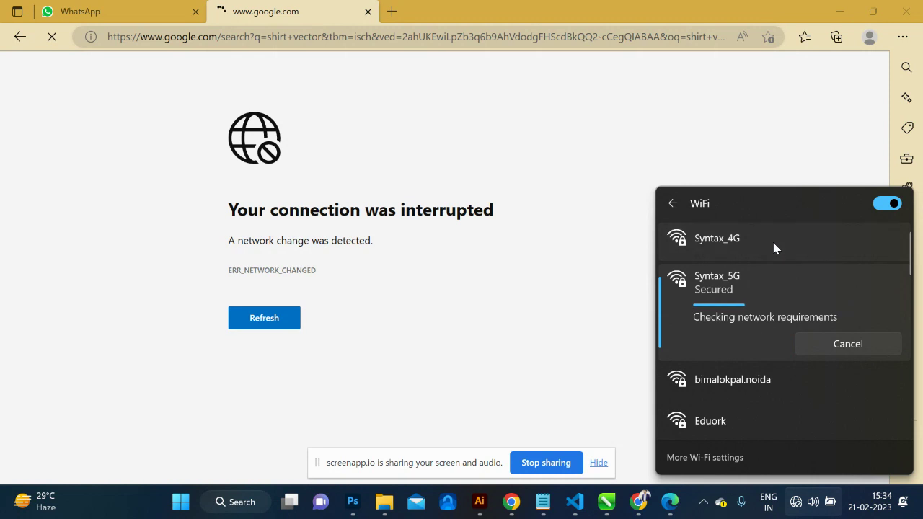
click(774, 245)
click(839, 306)
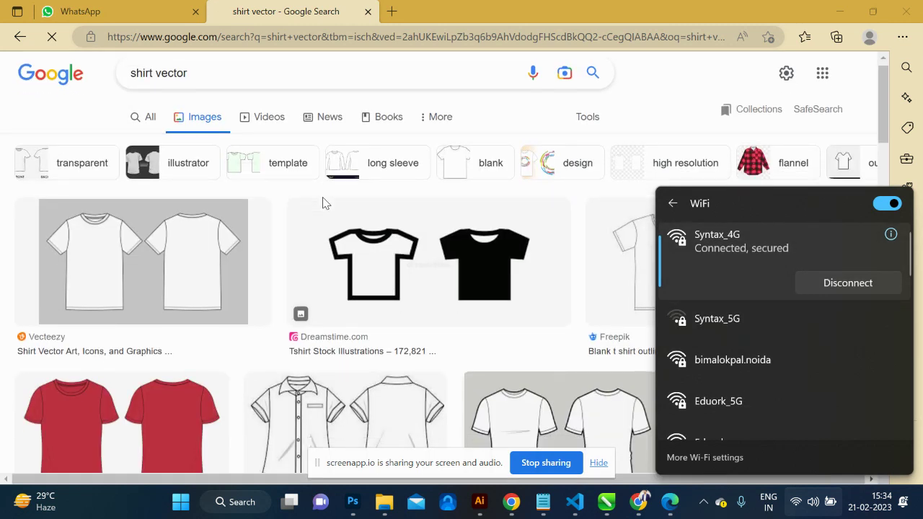
Open the red Vecteezy T-shirt result's image in a new tab.
scroll(322, 203, down, 2)
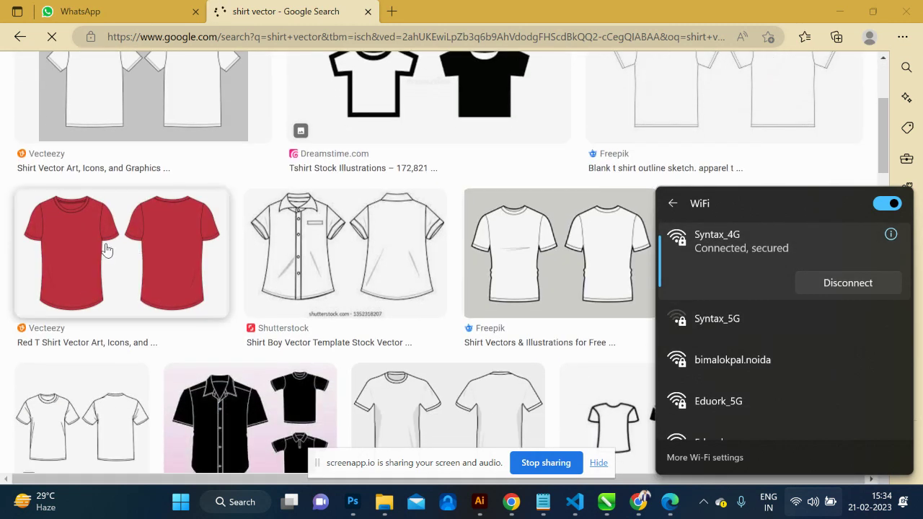
click(114, 251)
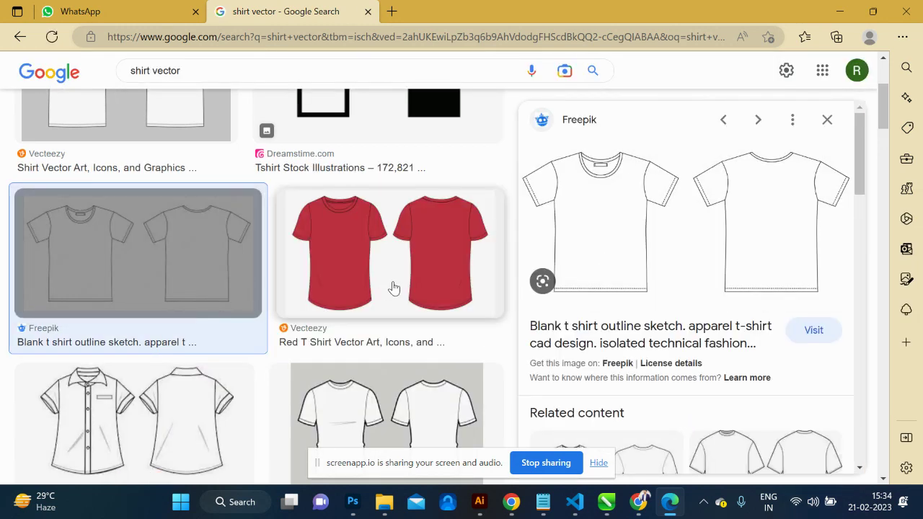
click(391, 286)
right_click(656, 222)
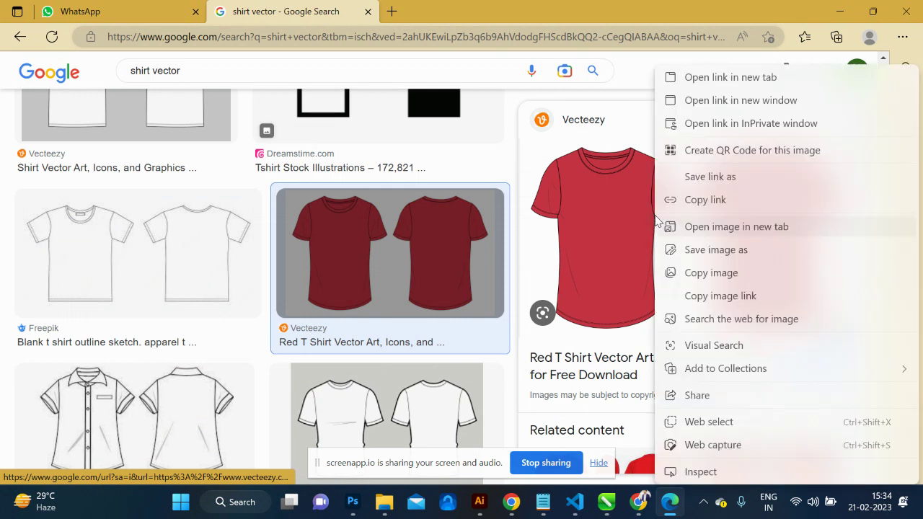
click(728, 228)
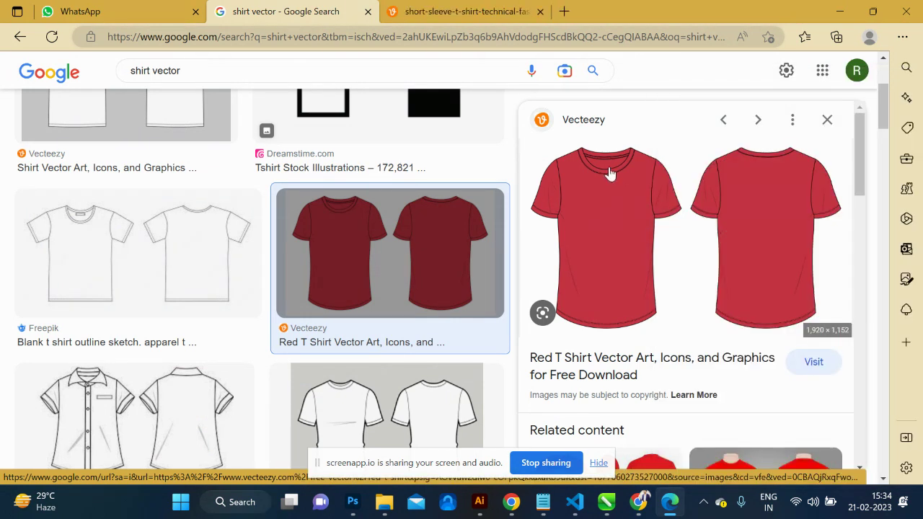
Copy the full-size red T-shirt image from that tab.
click(503, 10)
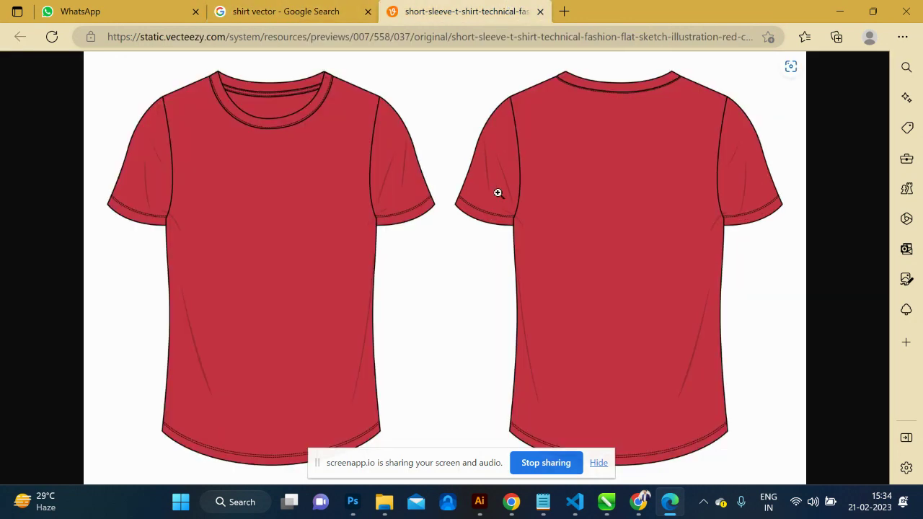
right_click(497, 192)
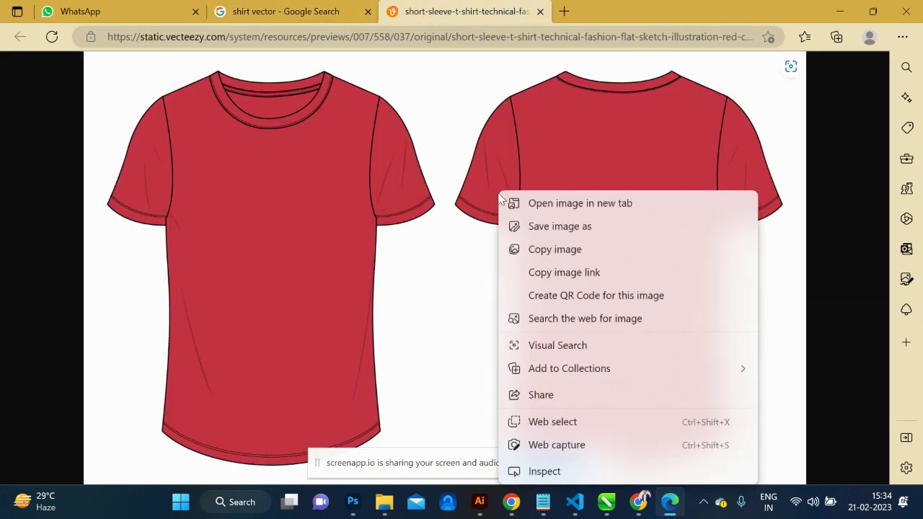
click(569, 250)
key(alt+Tab)
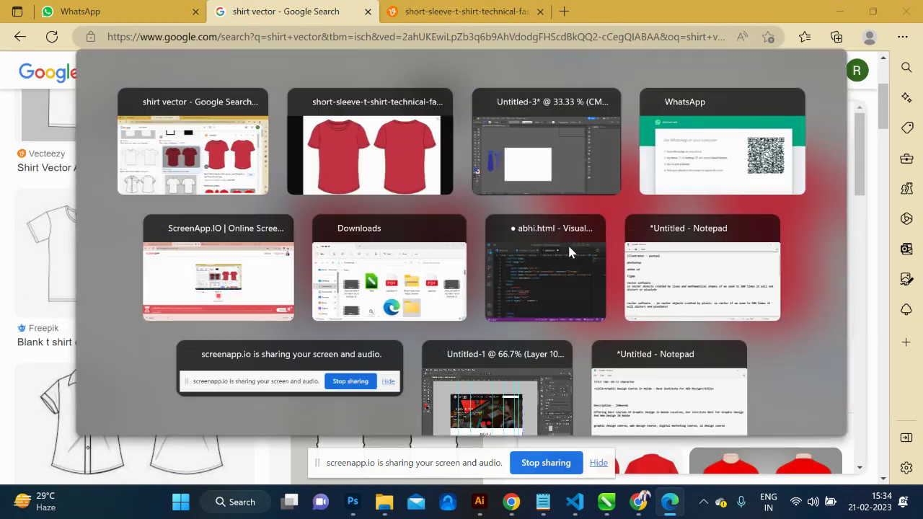
Paste the red T-shirt image into Illustrator, shrink it proportionally and move it onto the artboard.
key(alt+Tab)
key(ctrl+v)
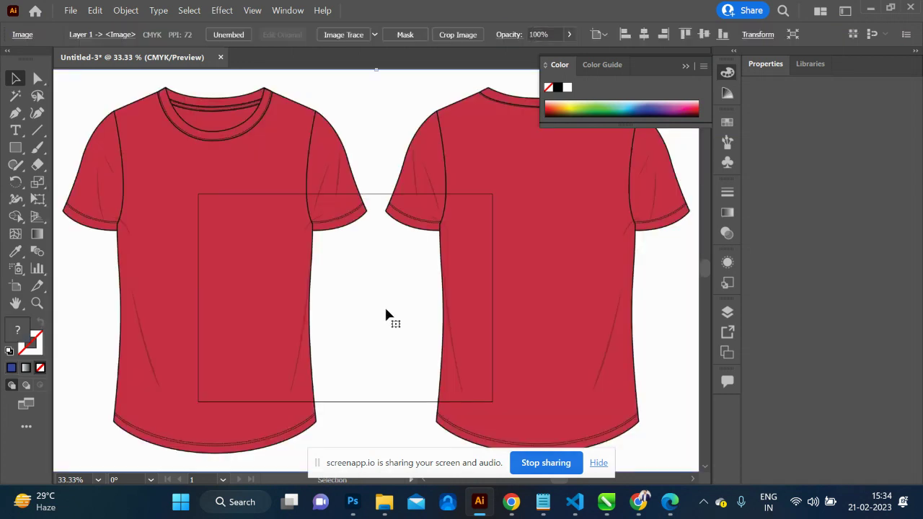
drag(274, 271, 481, 344)
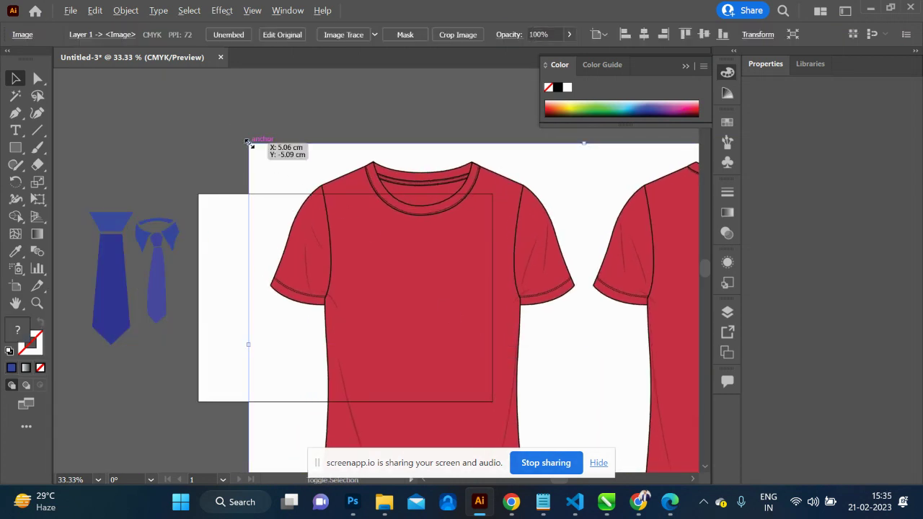
drag(248, 141, 456, 268)
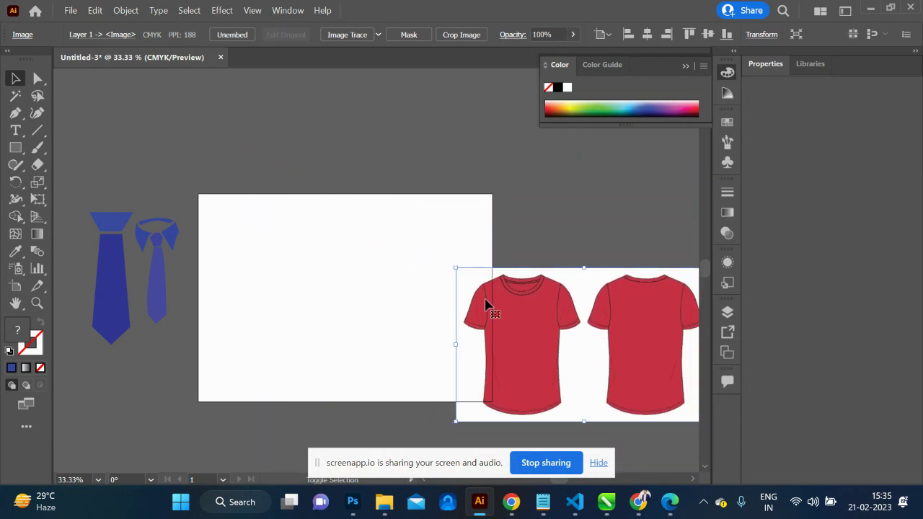
drag(479, 307, 248, 252)
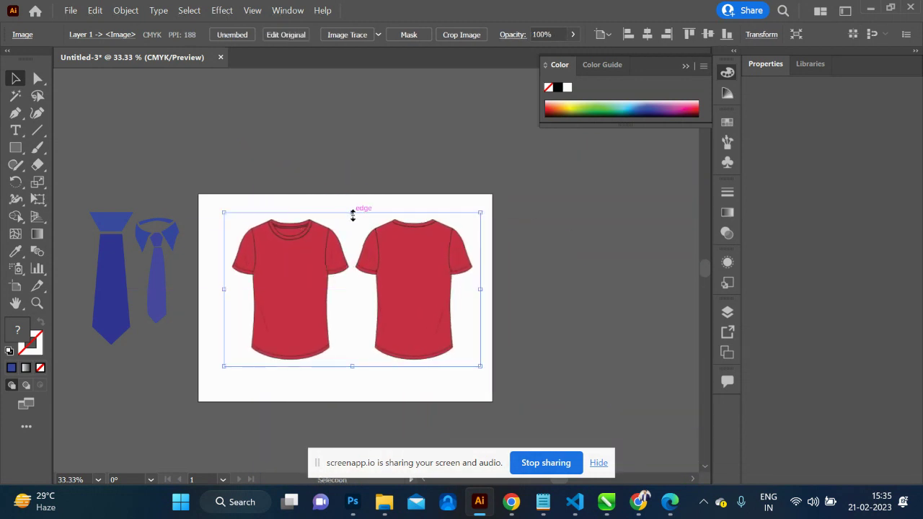
Try further resizes of the T-shirt image, undo them, and zoom in on it.
drag(353, 215, 352, 324)
key(ctrl+z)
drag(225, 289, 328, 288)
key(ctrl+z)
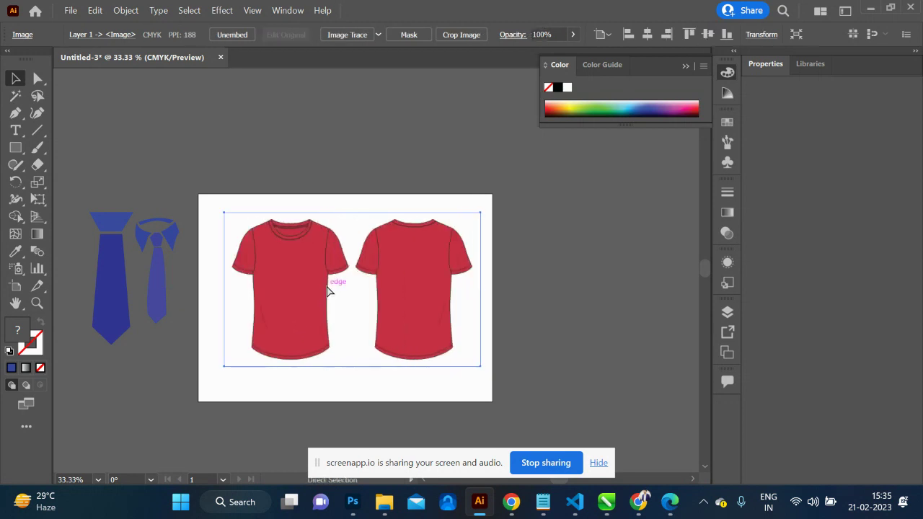
drag(226, 212, 211, 206)
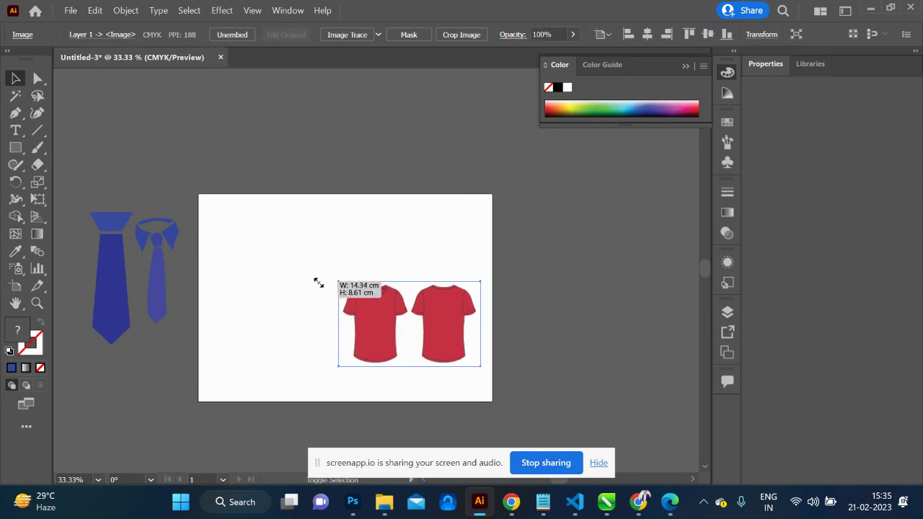
key(ctrl+z)
key(ctrl+plus)
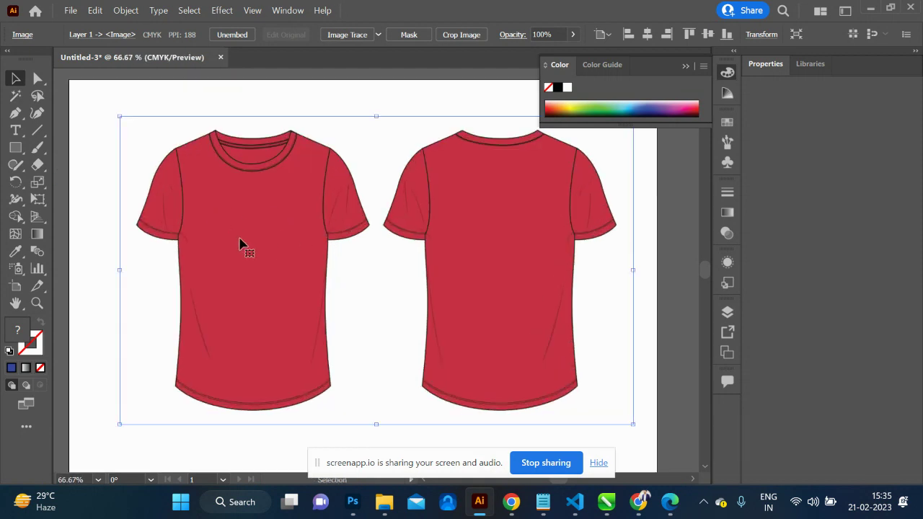
scroll(240, 243, left, 3)
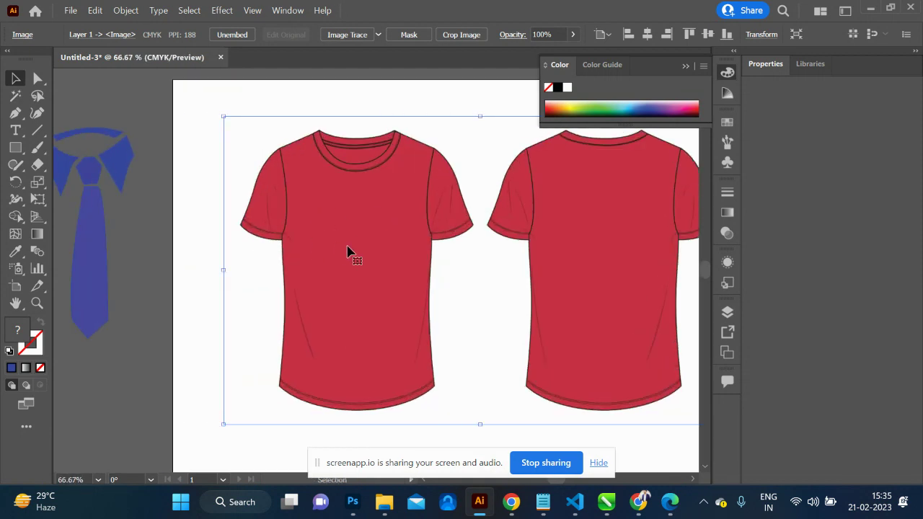
key(p)
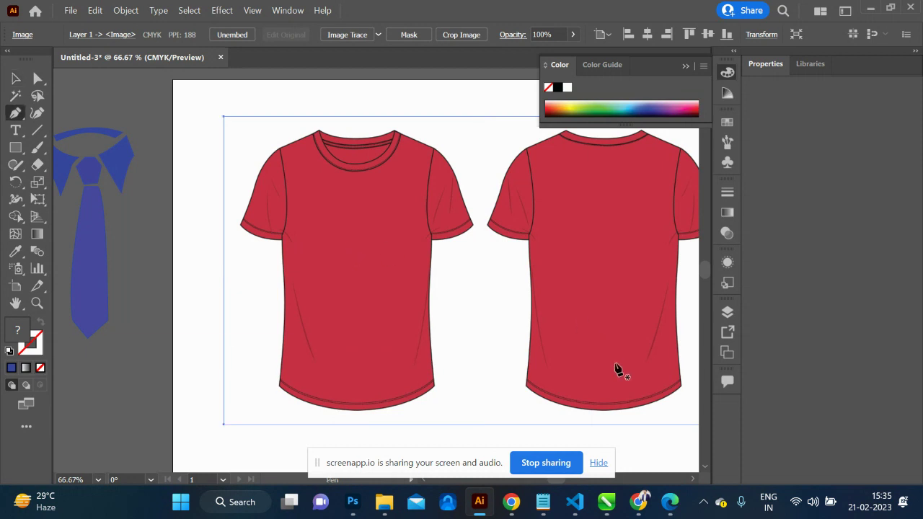
Trace the front shirt's curved bottom hem as an unfilled Pen path with a blue outline.
click(435, 387)
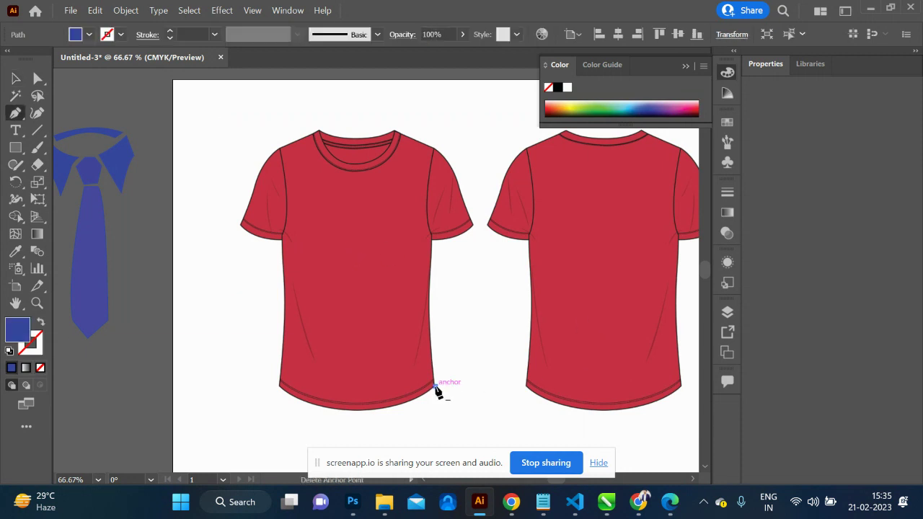
click(281, 388)
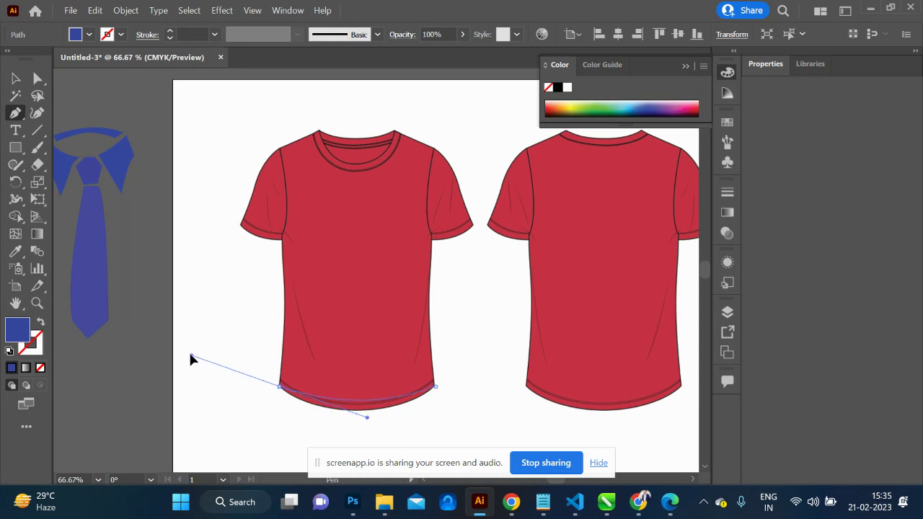
drag(191, 355, 182, 332)
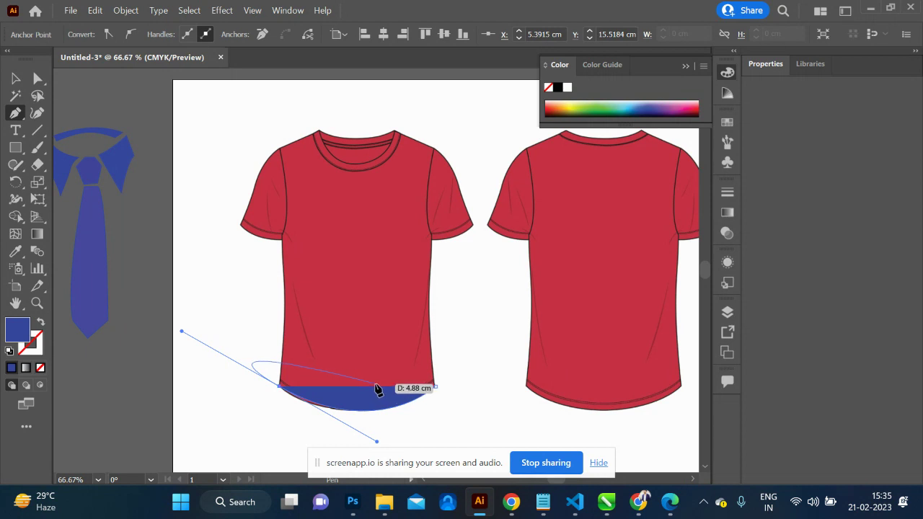
click(39, 323)
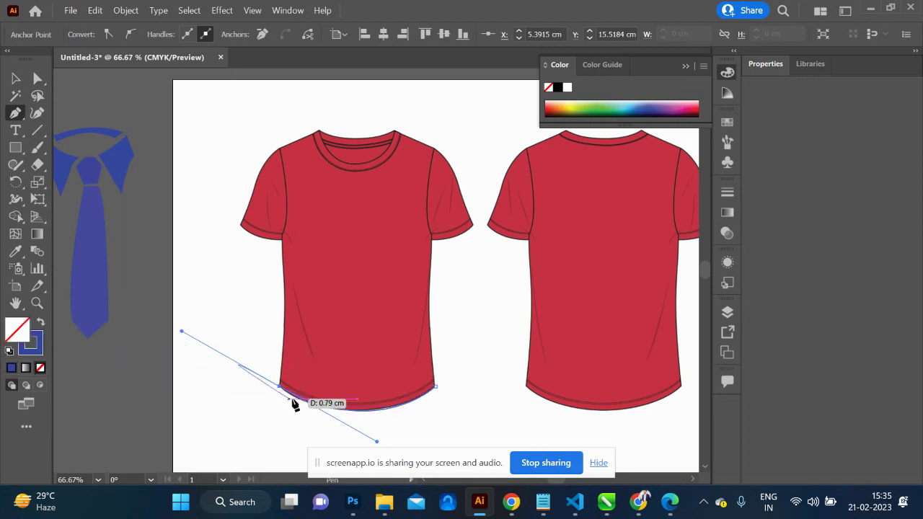
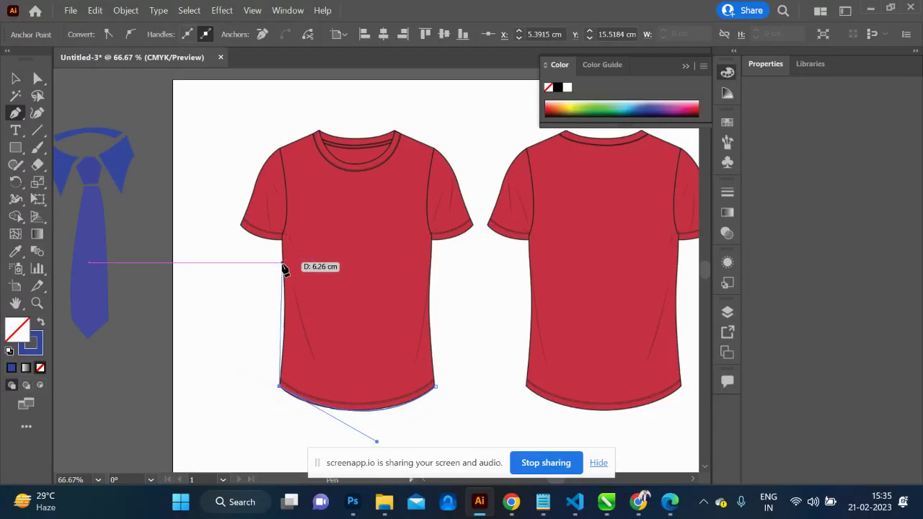
Trace the shirt's left side, around the left sleeve corner and over the left shoulder.
click(282, 263)
click(278, 236)
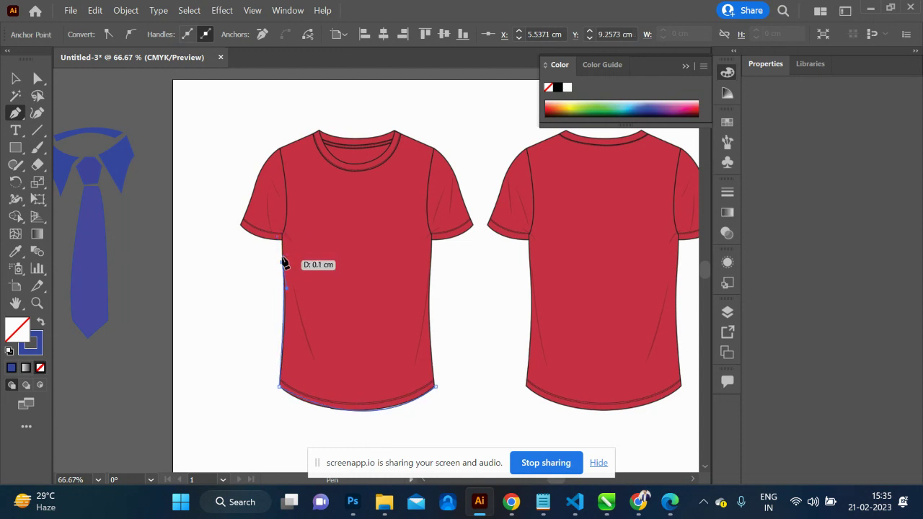
click(282, 242)
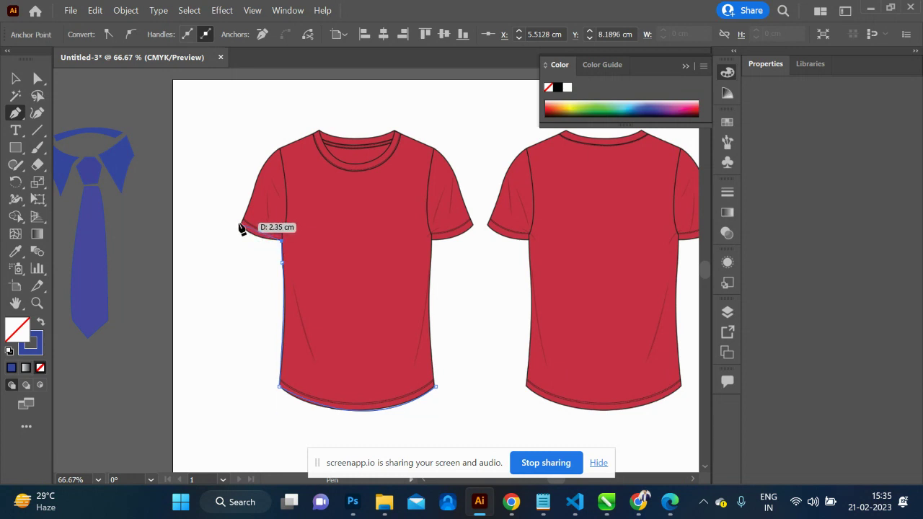
drag(240, 225, 223, 211)
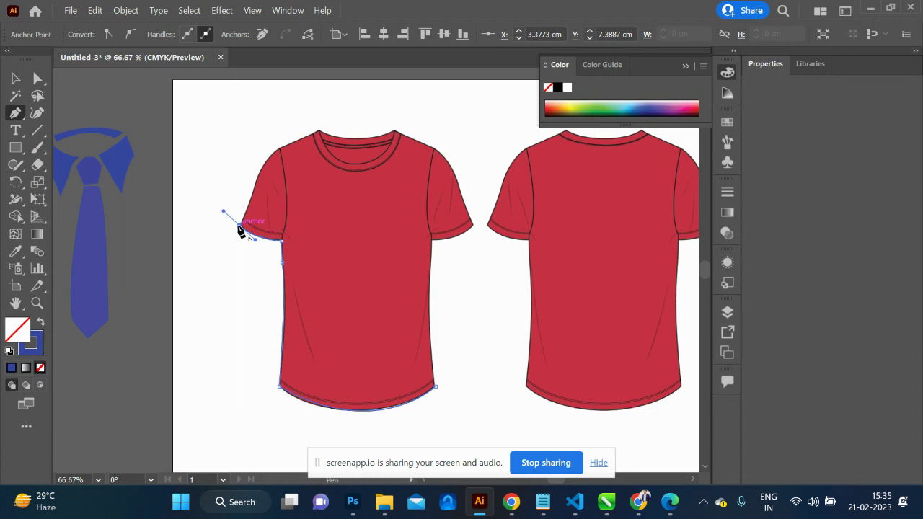
click(240, 226)
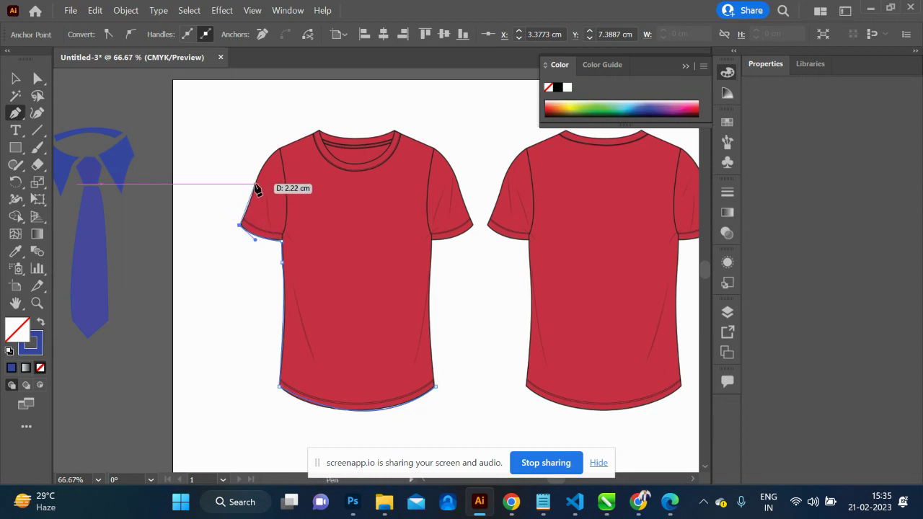
click(255, 184)
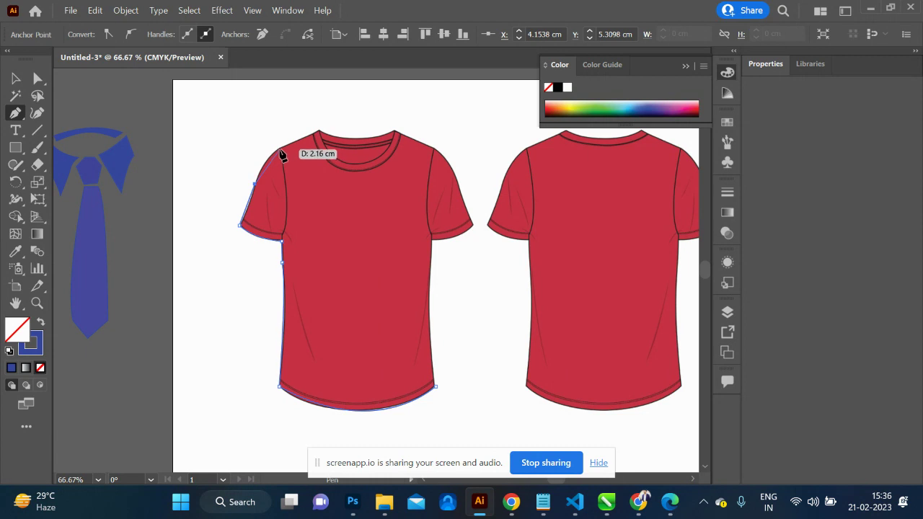
drag(279, 150, 285, 151)
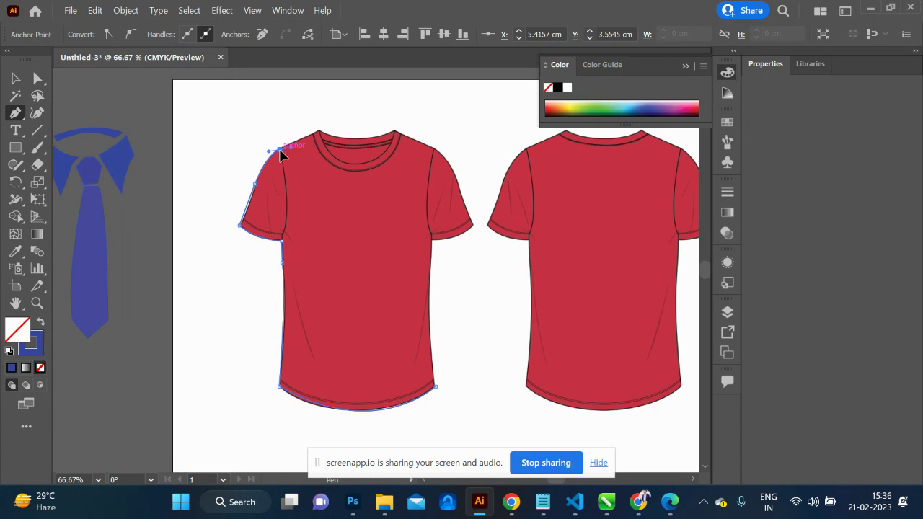
Continue the outline along the curved neckline to the right shoulder.
click(318, 133)
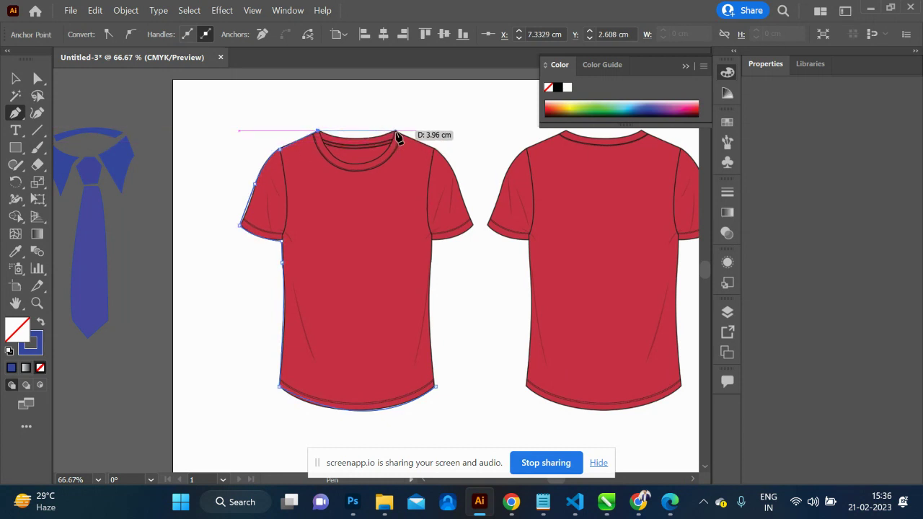
drag(395, 133, 433, 114)
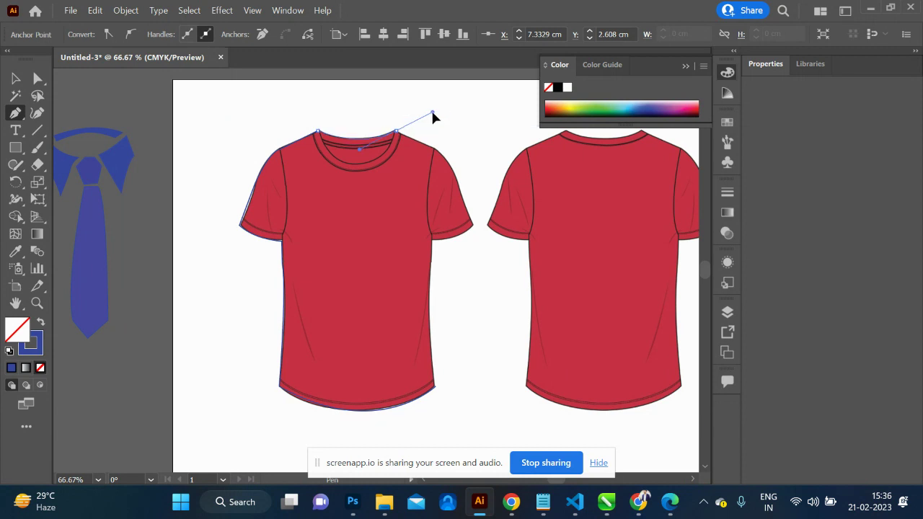
click(396, 134)
click(424, 142)
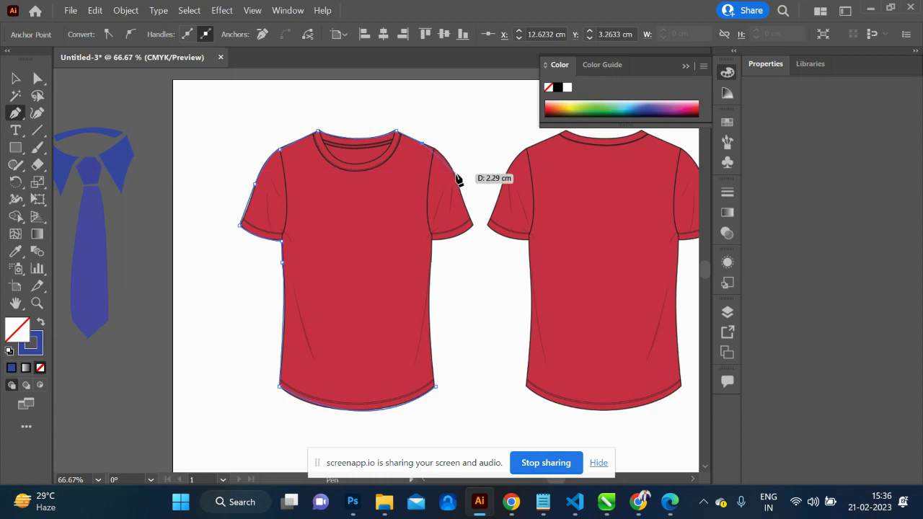
Trace the right sleeve, armpit and right side, then close the T-shirt outline.
click(454, 176)
click(460, 204)
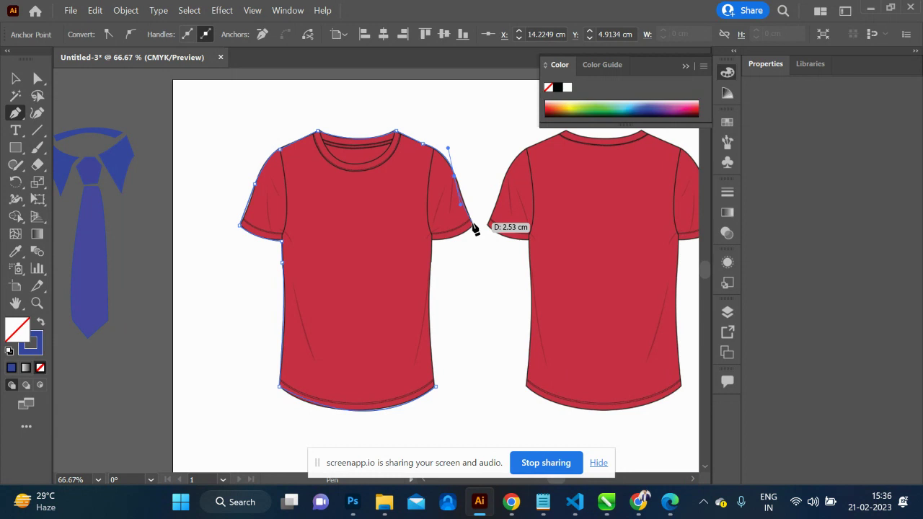
click(472, 223)
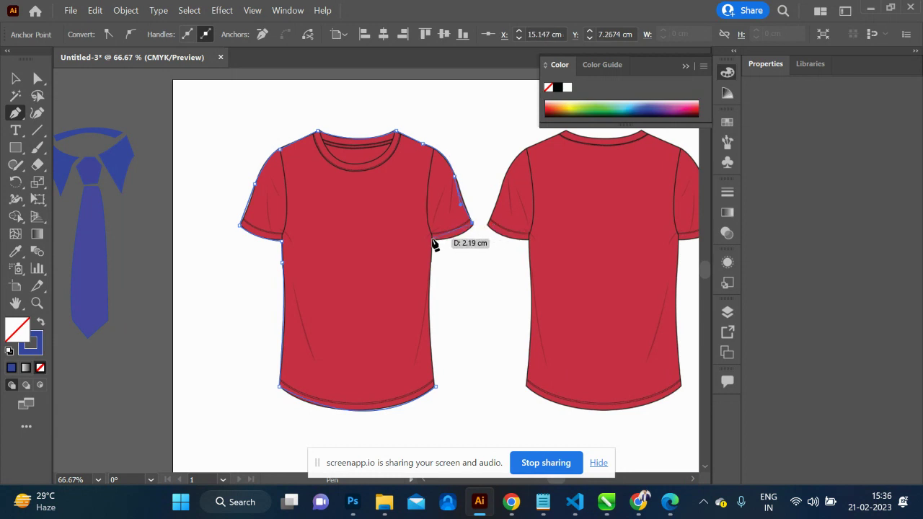
drag(432, 241, 409, 242)
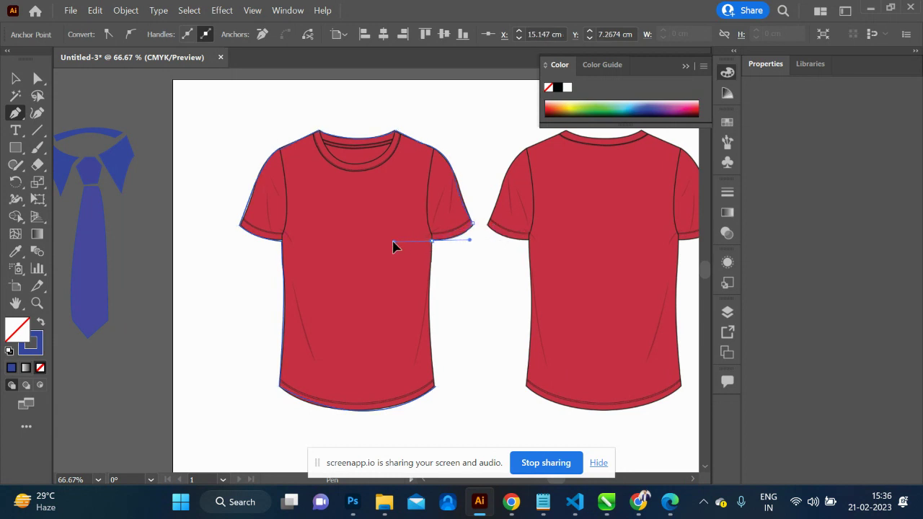
click(428, 310)
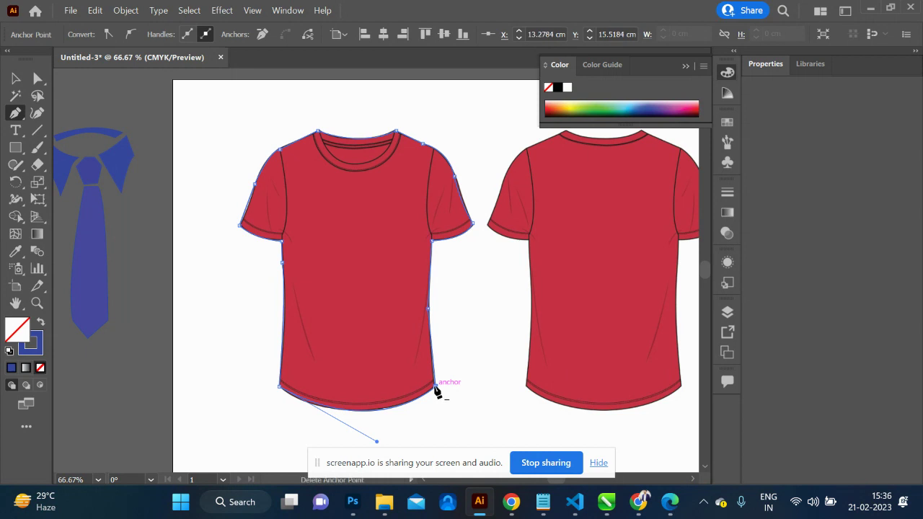
click(15, 78)
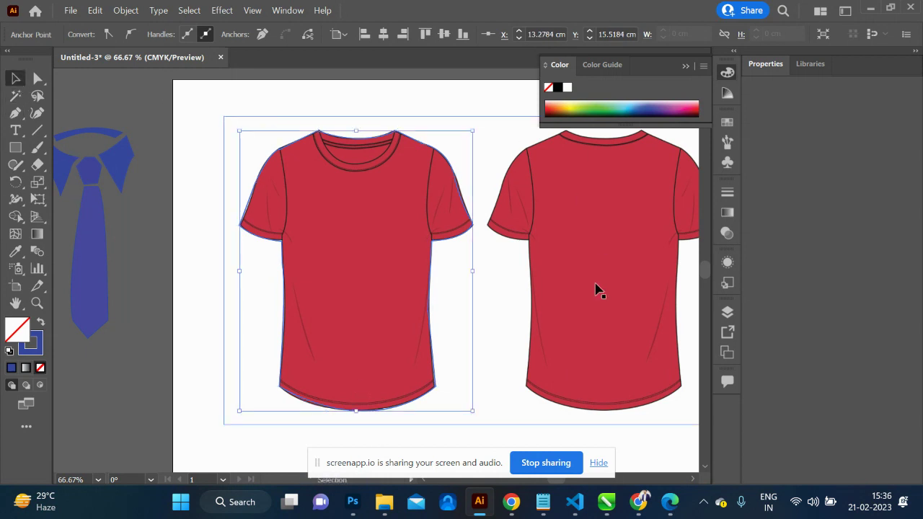
Move the outline below the artboard and fill it with dark maroon #221217.
key(ctrl+minus)
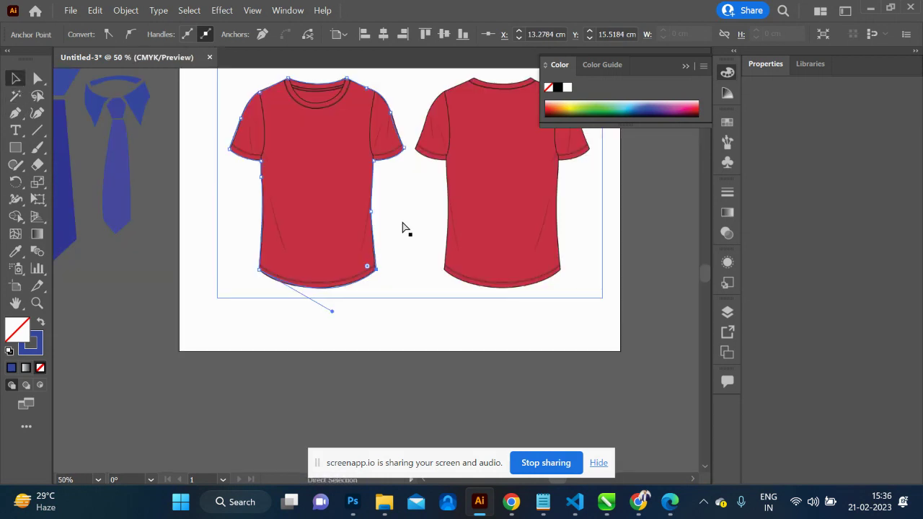
key(ctrl+minus)
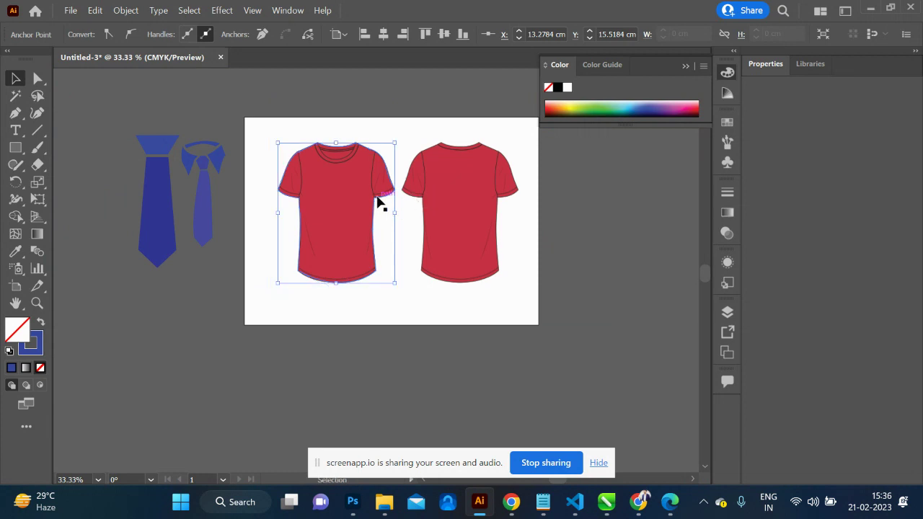
drag(379, 201, 271, 361)
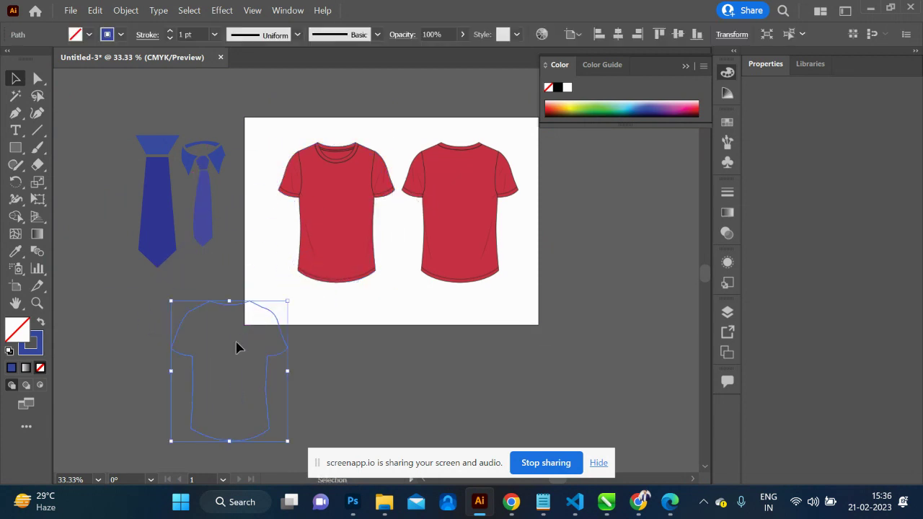
double_click(18, 333)
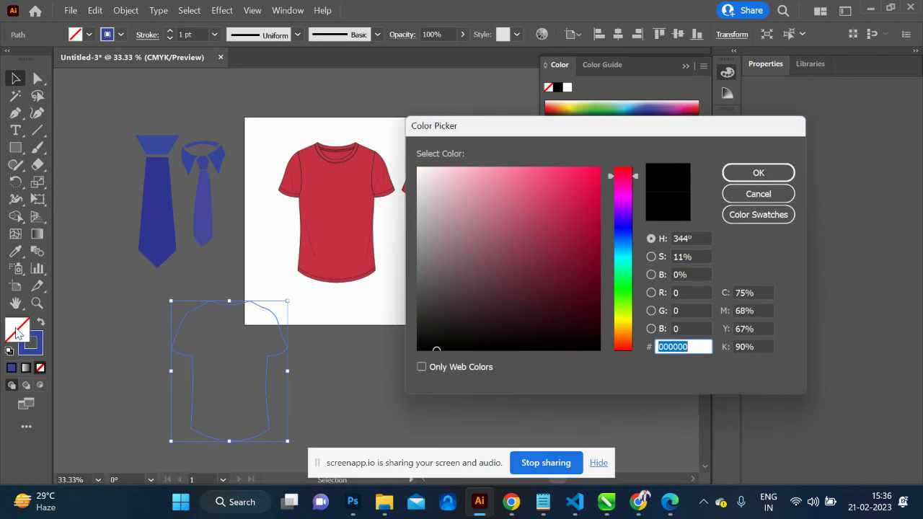
click(539, 341)
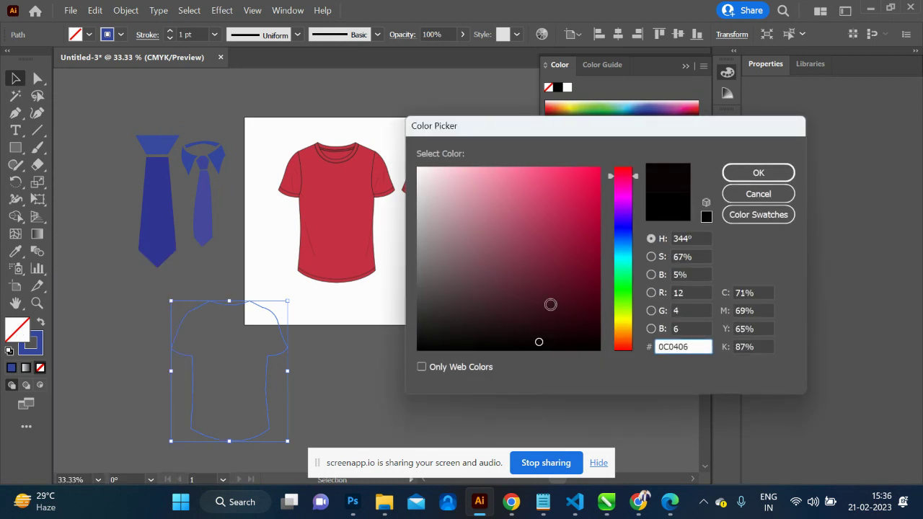
click(502, 308)
click(503, 325)
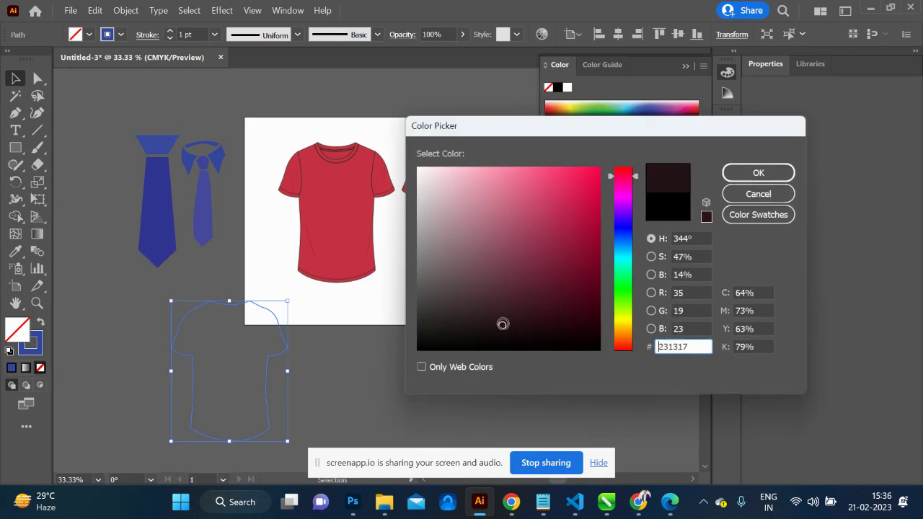
click(764, 176)
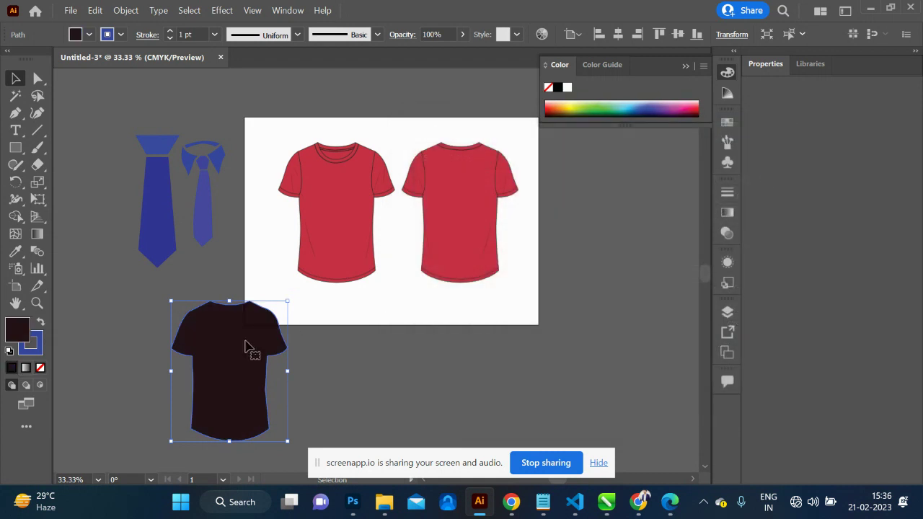
Place the dark shirt on the artboard's left and shift the red shirt picture right.
mouse_move(239, 343)
mouse_down()
mouse_move(240, 289)
mouse_move(239, 342)
mouse_up()
mouse_move(347, 233)
mouse_down()
mouse_move(415, 241)
mouse_move(347, 233)
mouse_up()
drag(234, 296, 300, 198)
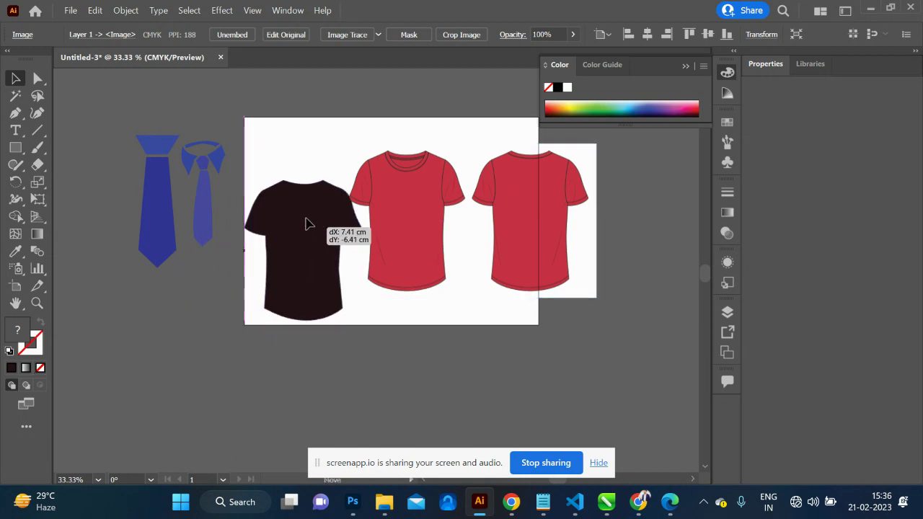
drag(409, 214, 429, 212)
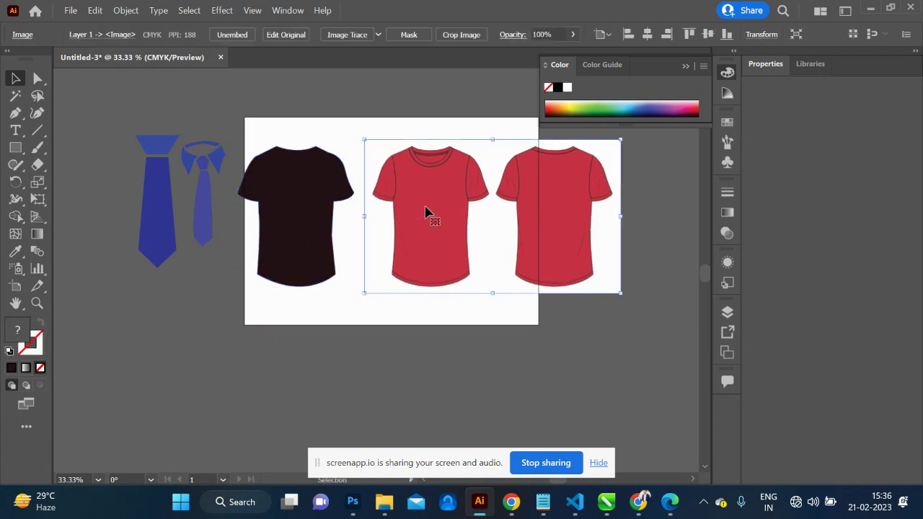
drag(315, 209, 323, 210)
scroll(323, 210, up, 1)
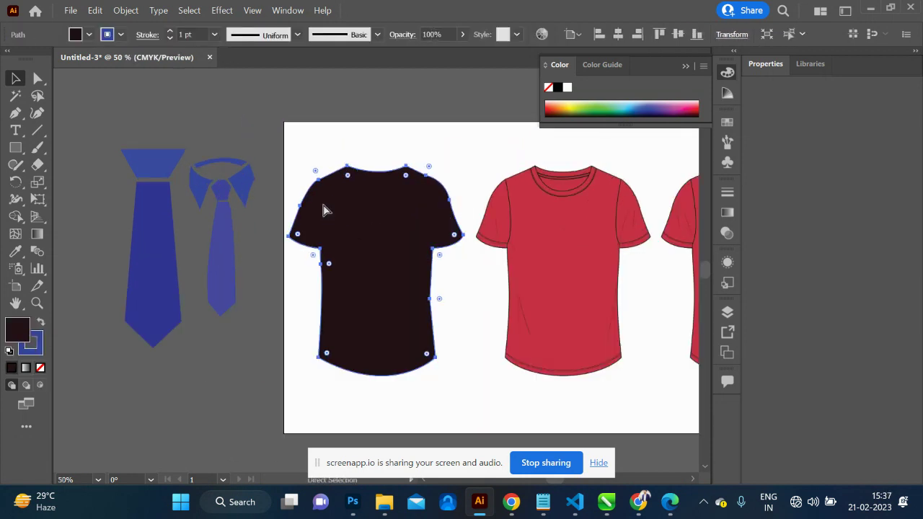
scroll(324, 206, up, 2)
scroll(445, 210, right, 2)
scroll(469, 222, right, 5)
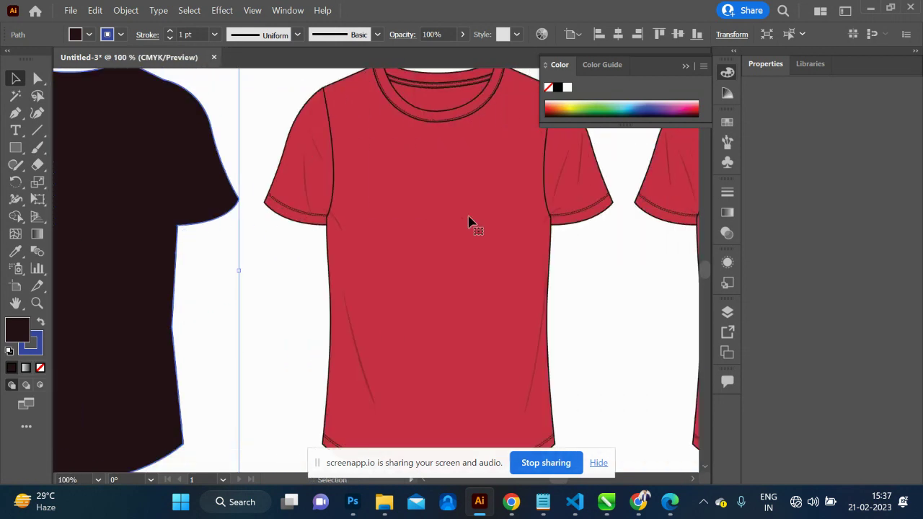
scroll(468, 222, up, 3)
Draw a closed, unfilled neckline shape along the red shirt's collar opening.
key(p)
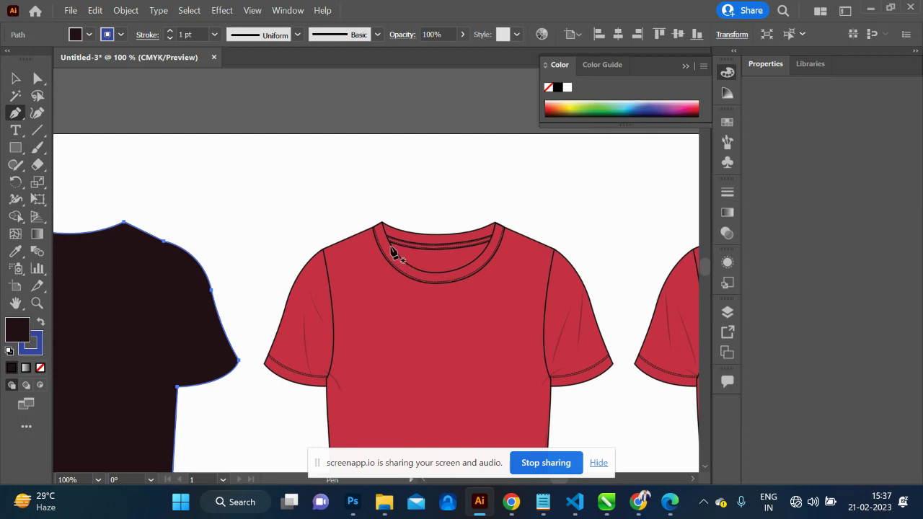
mouse_move(386, 238)
mouse_down()
mouse_move(439, 277)
mouse_move(483, 274)
mouse_up()
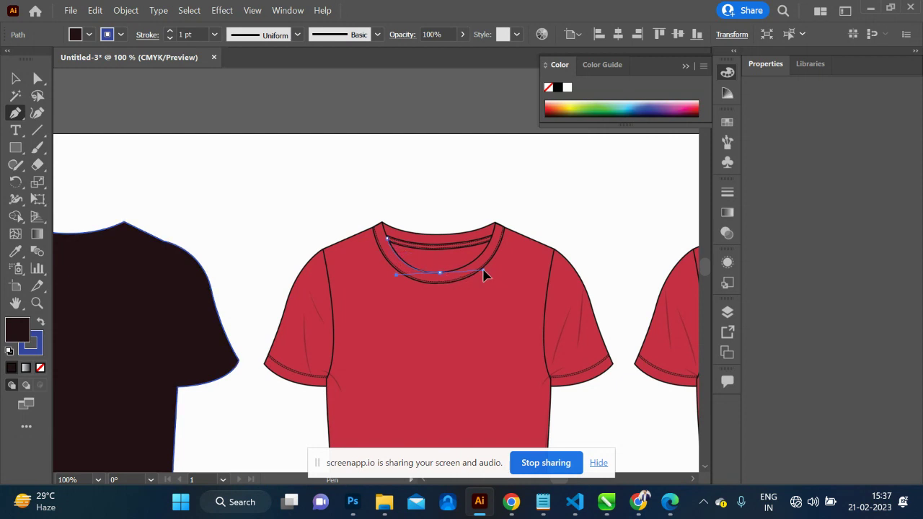
drag(481, 271, 490, 245)
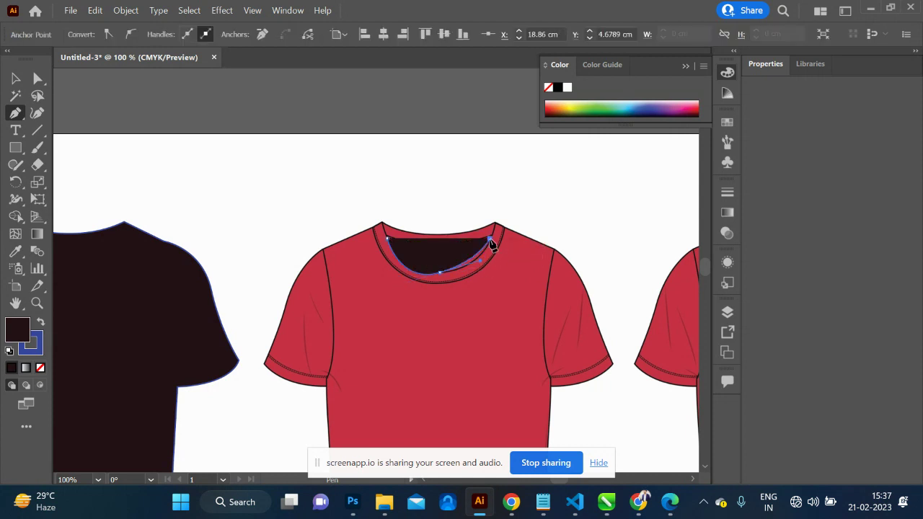
drag(491, 245, 387, 244)
click(388, 239)
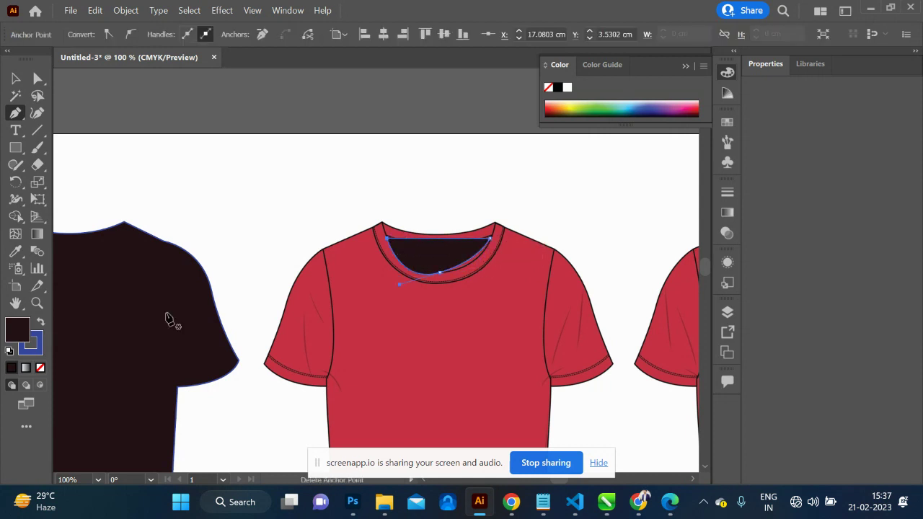
click(38, 369)
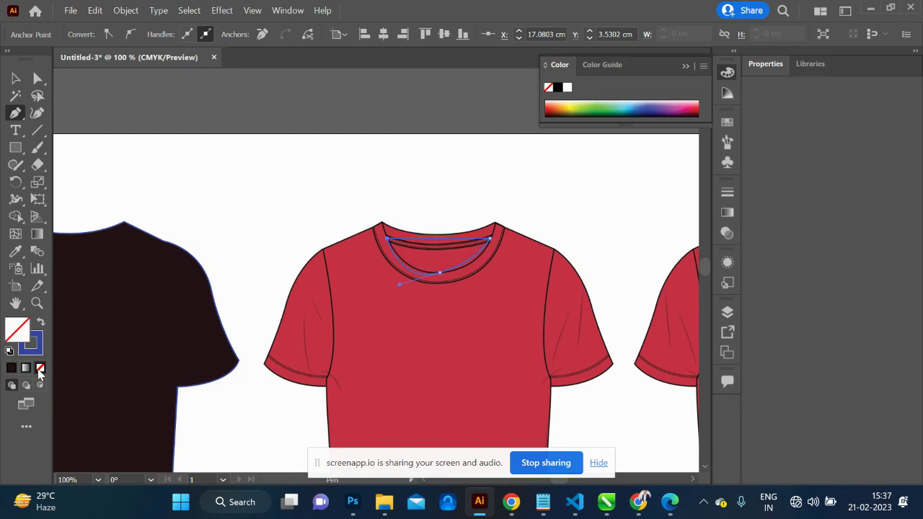
key(ctrl+plus)
key(ctrl+plus)
key(ctrl+plus)
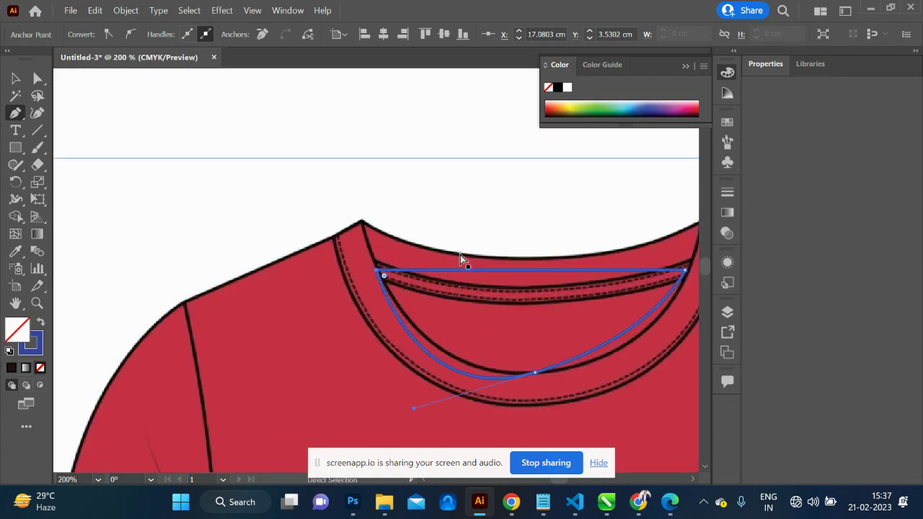
Select the neckline's bottom anchor, undoing accidental moves of the shirt image.
ctrl+click(547, 372)
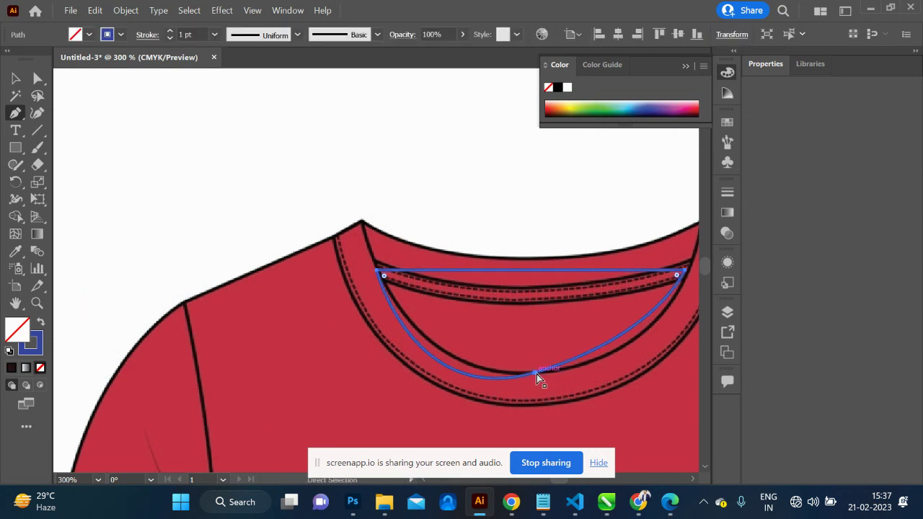
ctrl+click(536, 374)
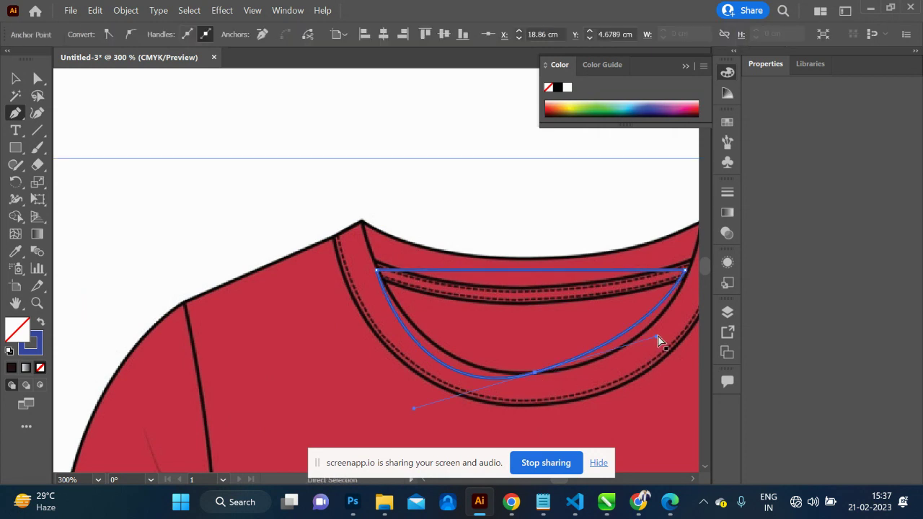
drag(658, 341, 665, 350)
key(ctrl+z)
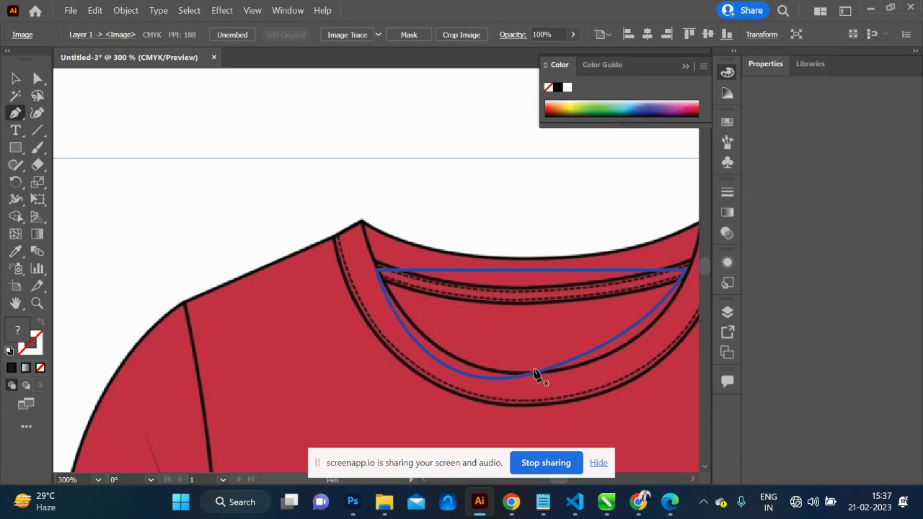
ctrl+click(537, 374)
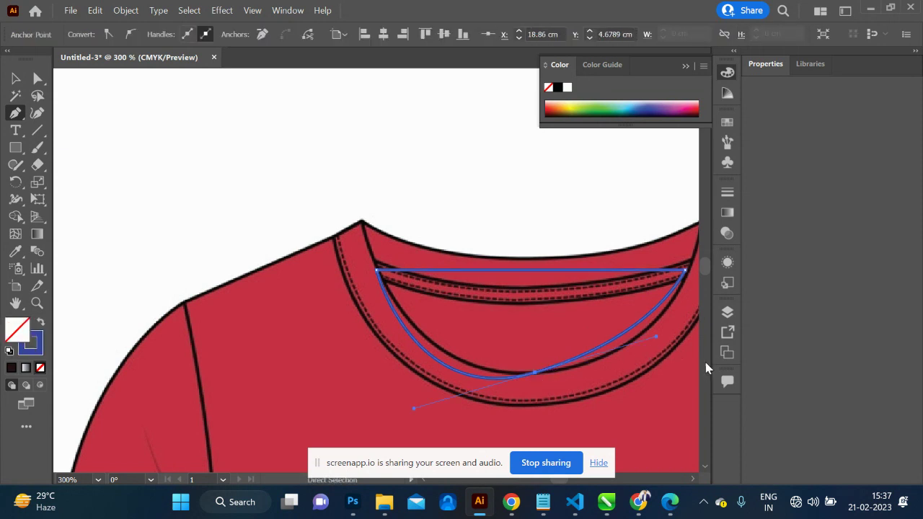
drag(657, 343, 666, 347)
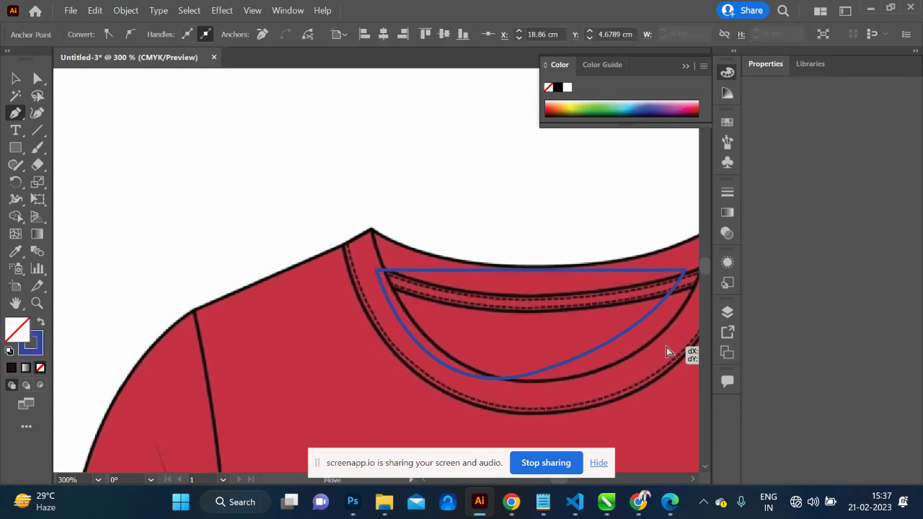
key(ctrl+z)
key(ctrl)
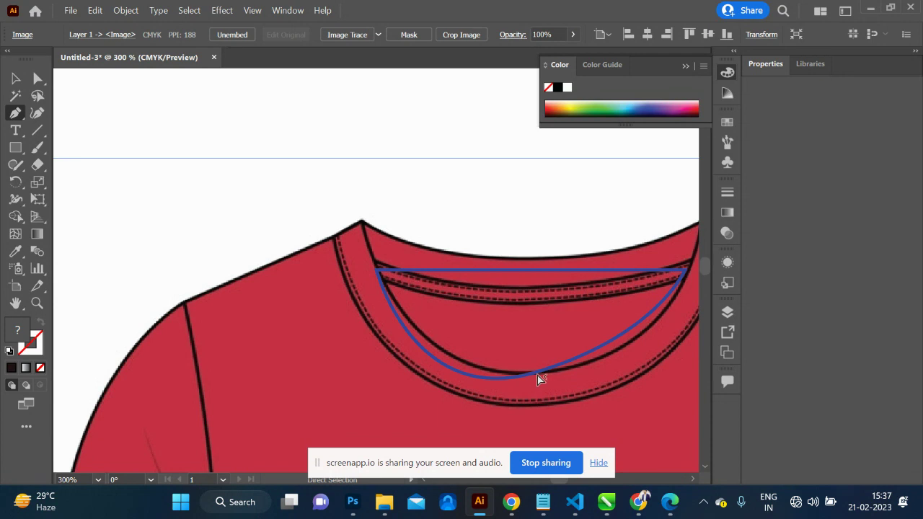
ctrl+click(541, 376)
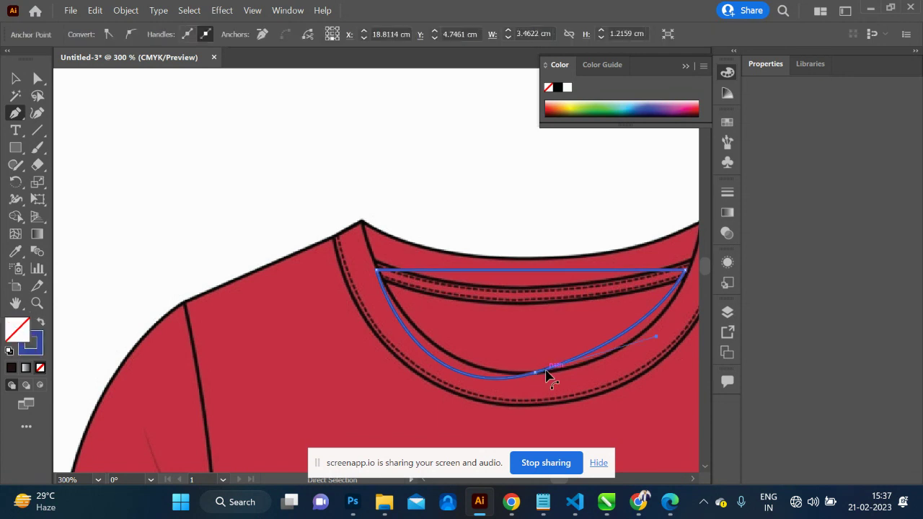
ctrl+click(657, 340)
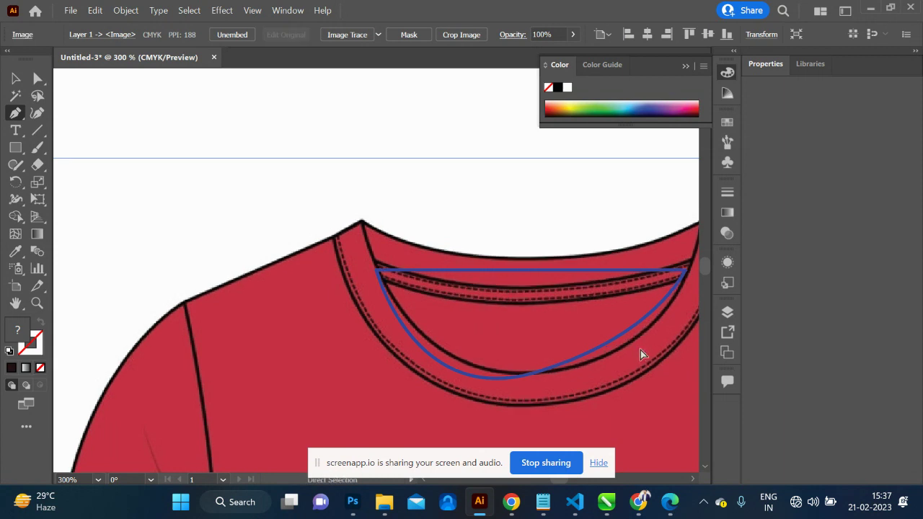
key(ctrl+shift+a)
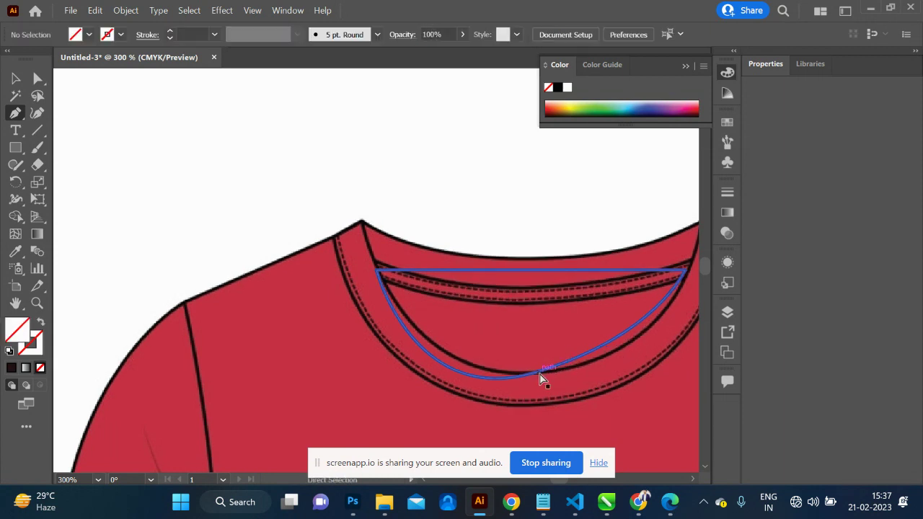
Reshape the neckline's lower bend, bend its top edge down and round the top point.
ctrl+click(534, 374)
ctrl+click(534, 373)
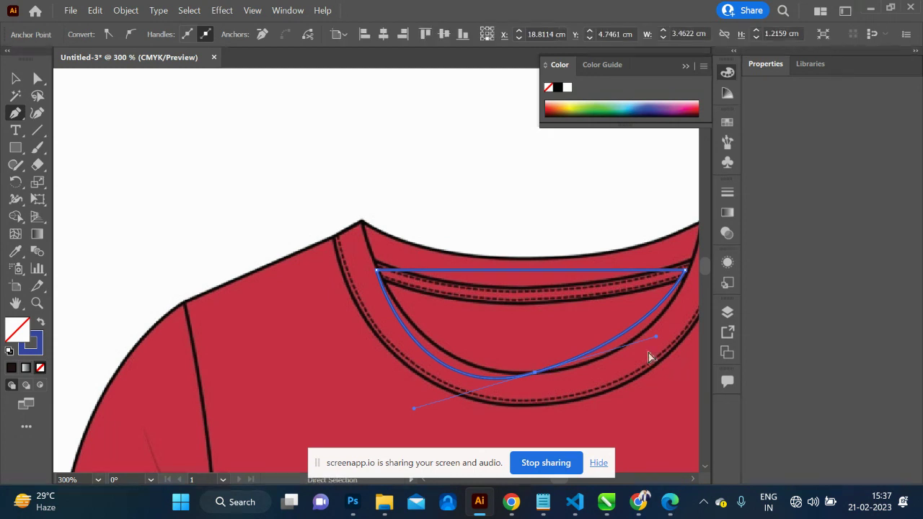
drag(657, 338, 661, 361)
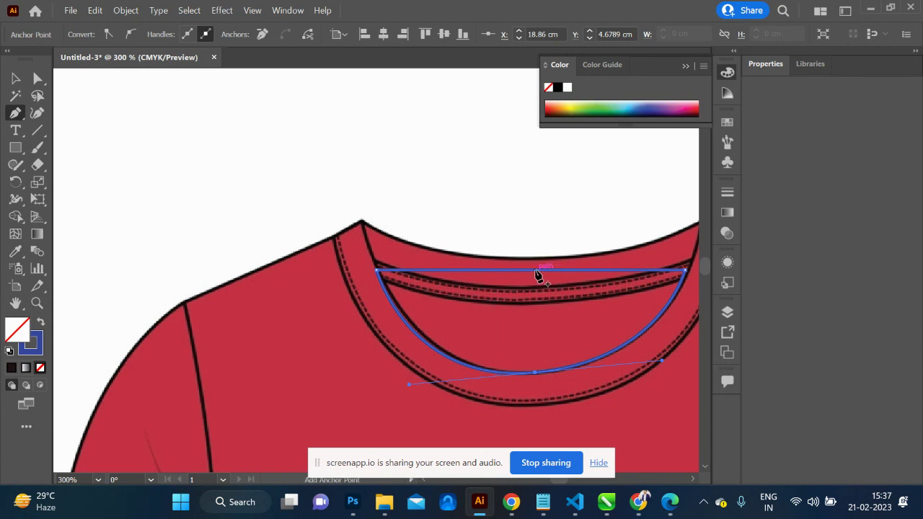
drag(537, 273, 532, 288)
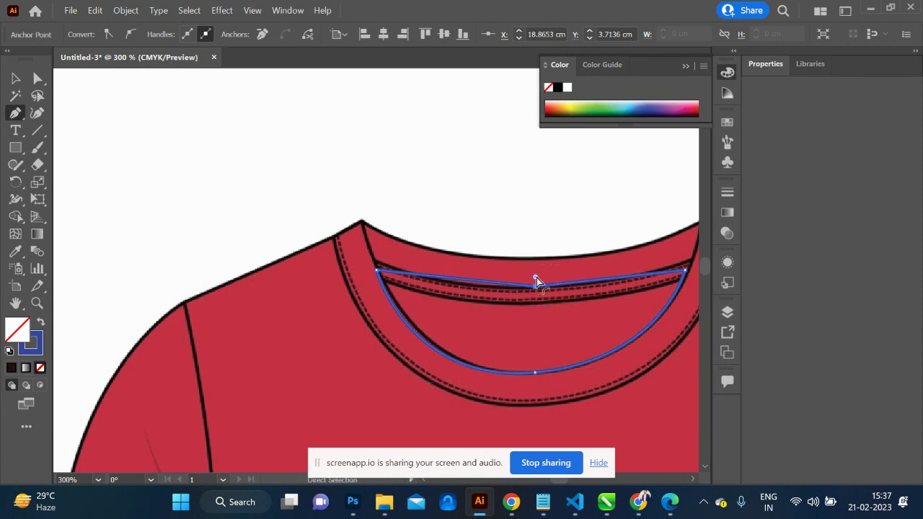
drag(526, 248, 462, 174)
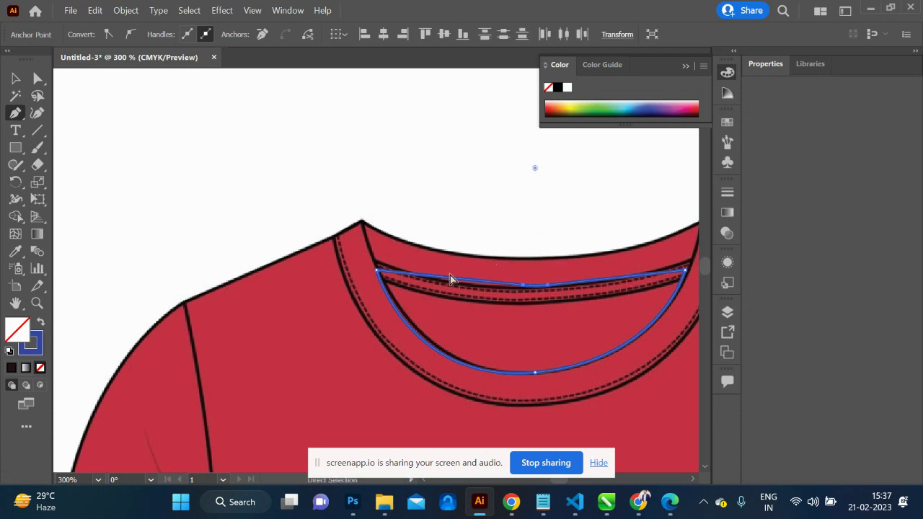
key(ctrl+minus)
key(ctrl+minus)
key(ctrl+minus)
key(ctrl+minus)
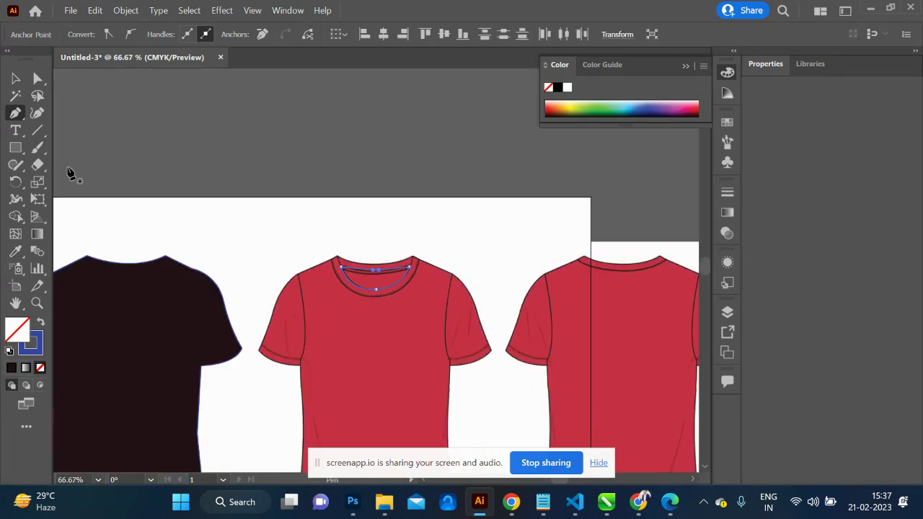
Fill the neckline shape with dark grey #3A3536 and move it onto the dark T-shirt.
key(v)
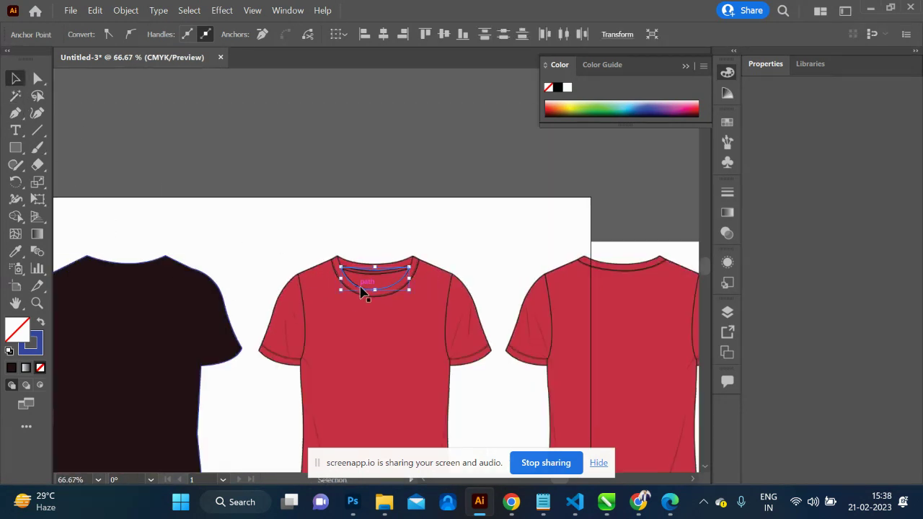
double_click(12, 336)
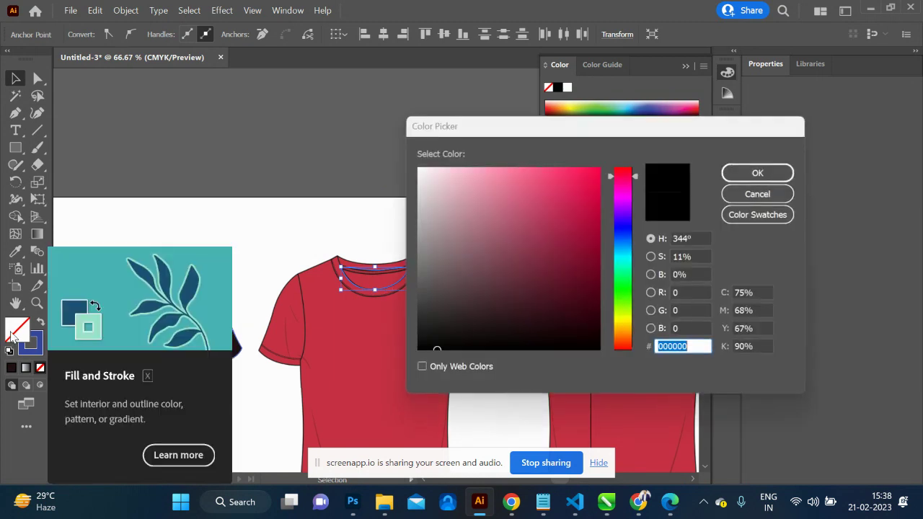
click(432, 309)
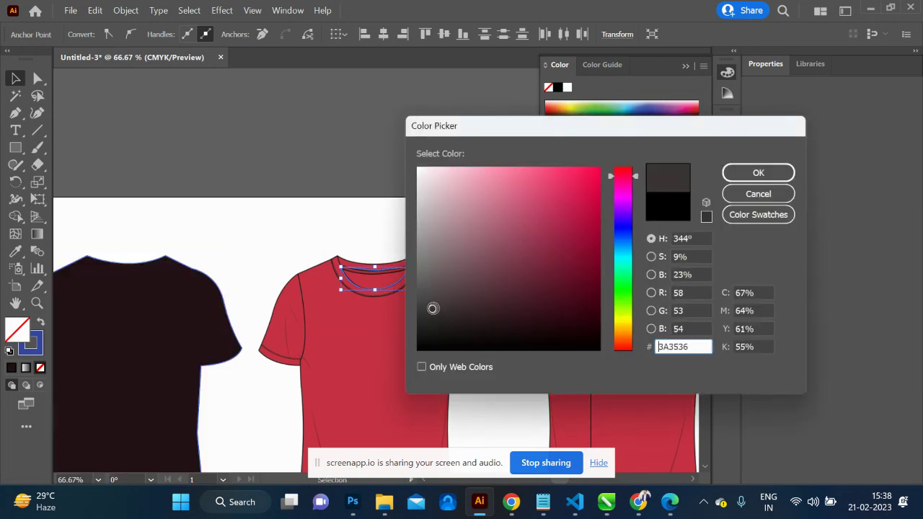
click(758, 173)
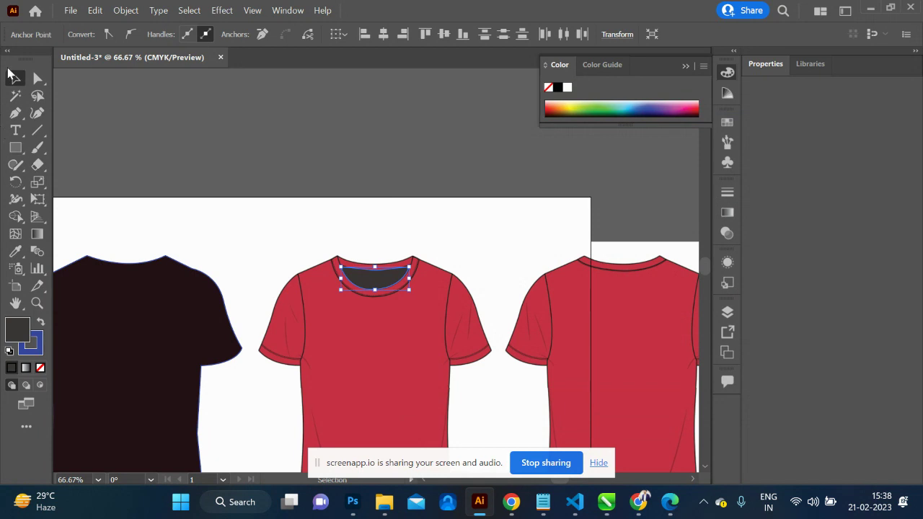
mouse_move(381, 278)
mouse_down()
mouse_move(132, 285)
mouse_move(131, 276)
mouse_up()
Nudge the neckline shape right and zoom in on the dark shirt's collar.
key(Right)
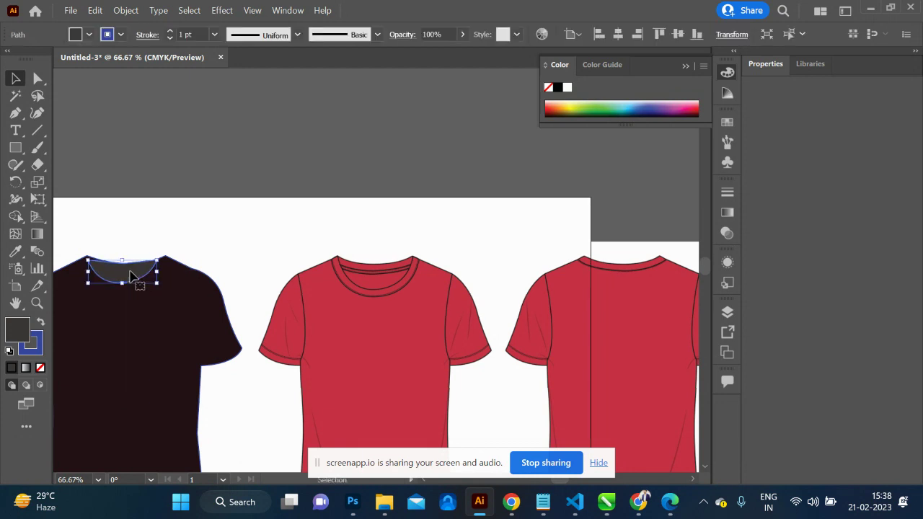
scroll(130, 276, left, 3)
scroll(130, 272, left, 2)
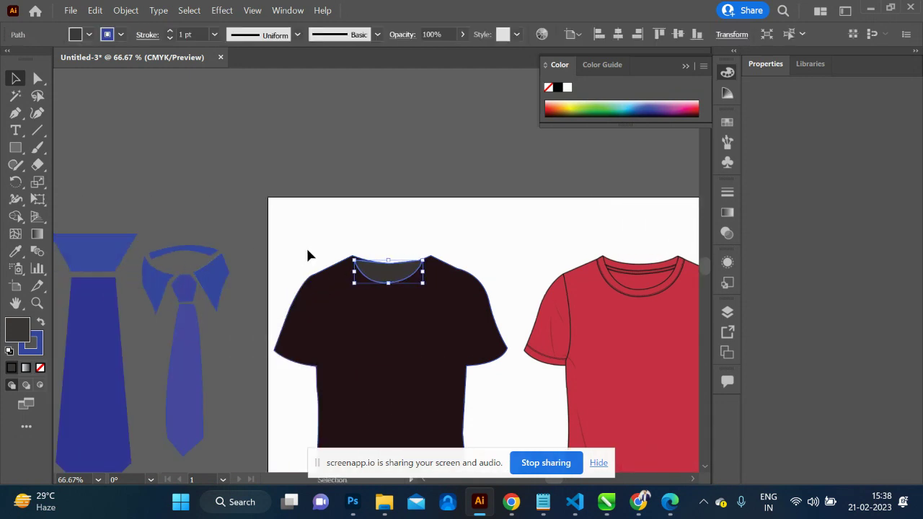
key(a)
key(ctrl+plus)
key(ctrl+plus)
key(ctrl+plus)
key(ctrl+plus)
key(v)
key(a)
Move the neckline's top-left and top-right corners up onto the shoulder peaks.
click(222, 220)
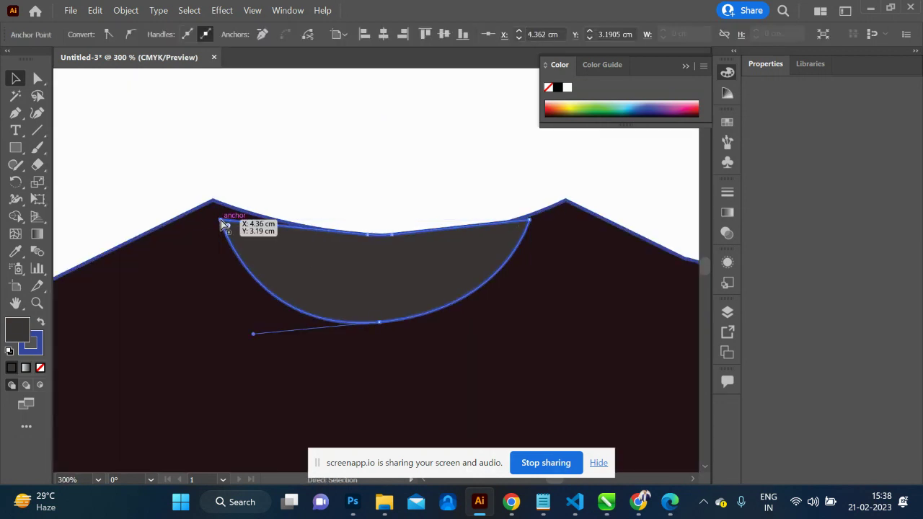
drag(221, 221, 216, 202)
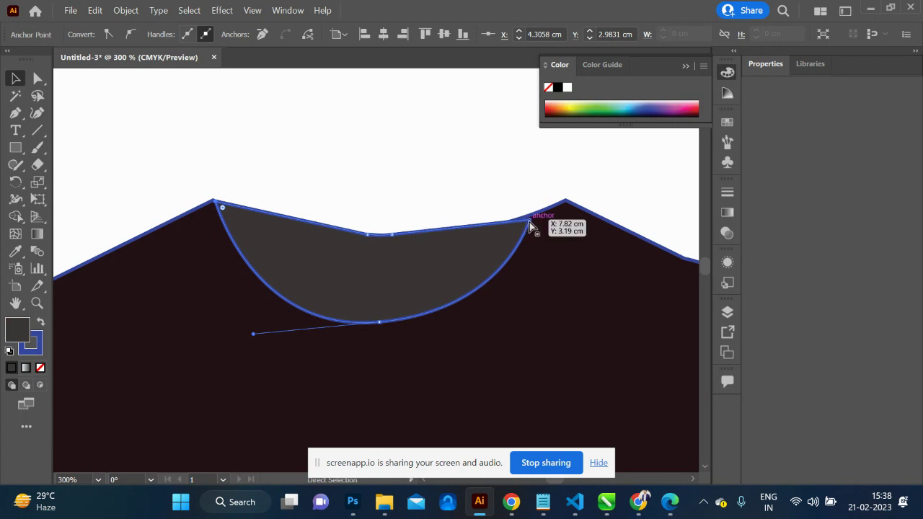
mouse_move(529, 222)
mouse_down()
mouse_move(564, 203)
mouse_move(557, 206)
mouse_up()
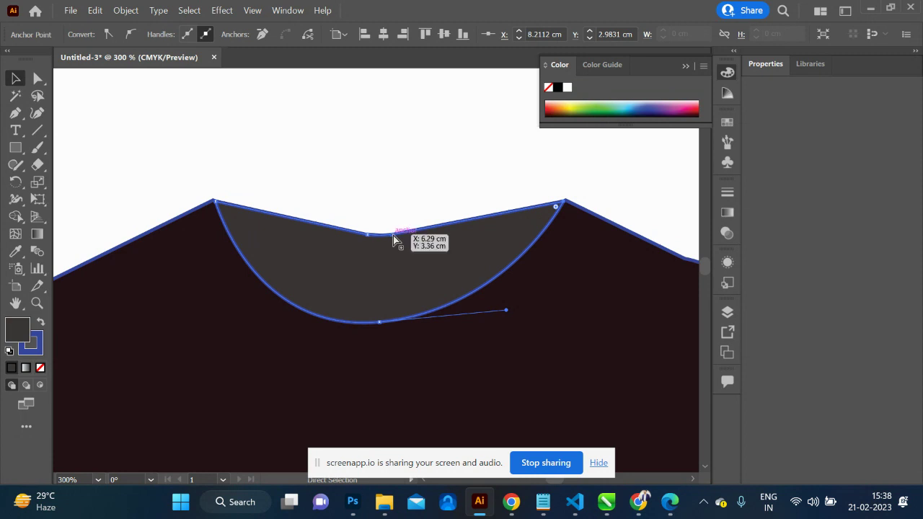
click(392, 235)
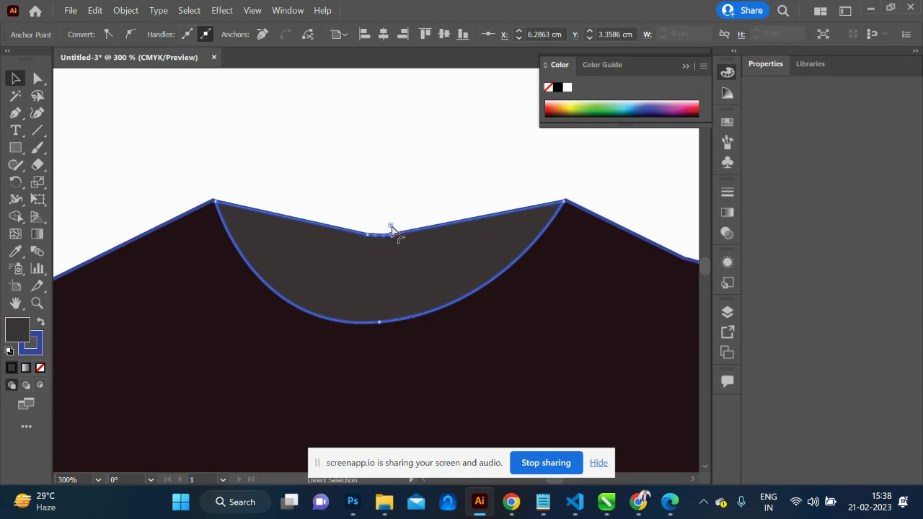
key(v)
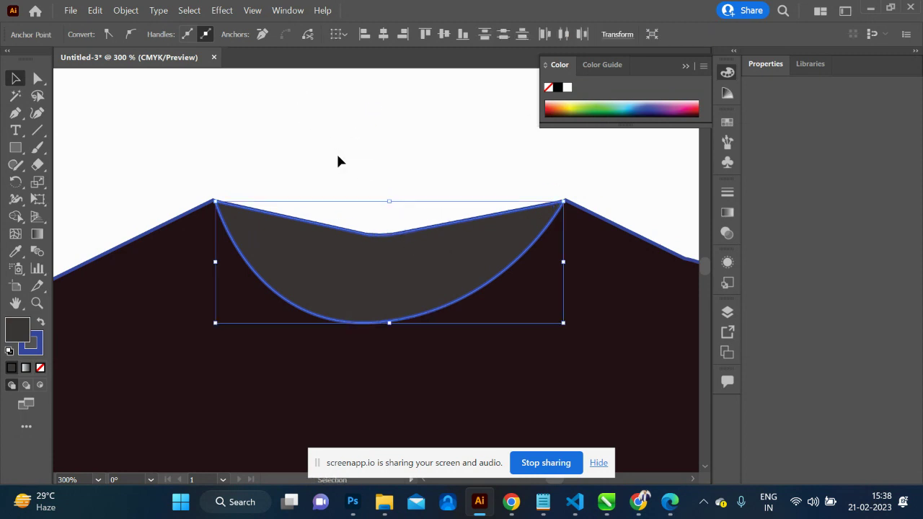
click(340, 160)
key(ctrl+minus)
key(ctrl+minus)
key(ctrl+minus)
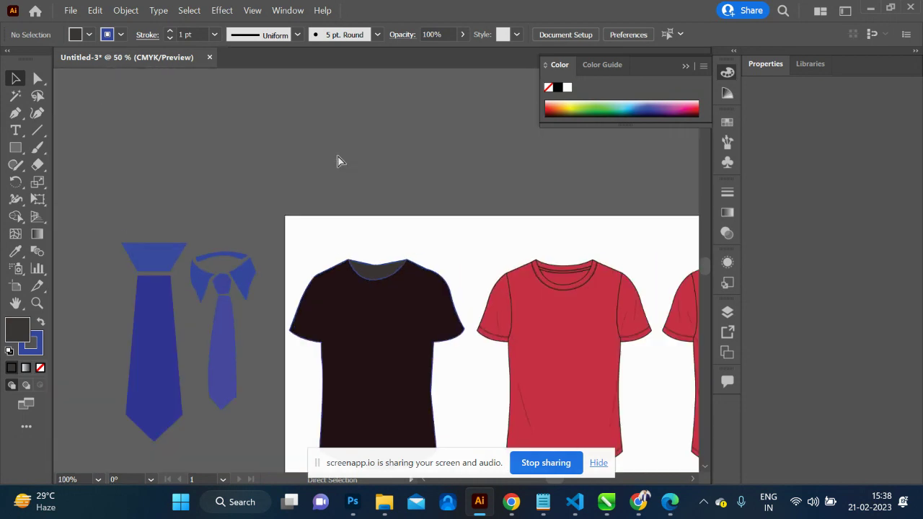
Group the dark T-shirt with its neckline and move the group beside the ties.
scroll(384, 243, down, 5)
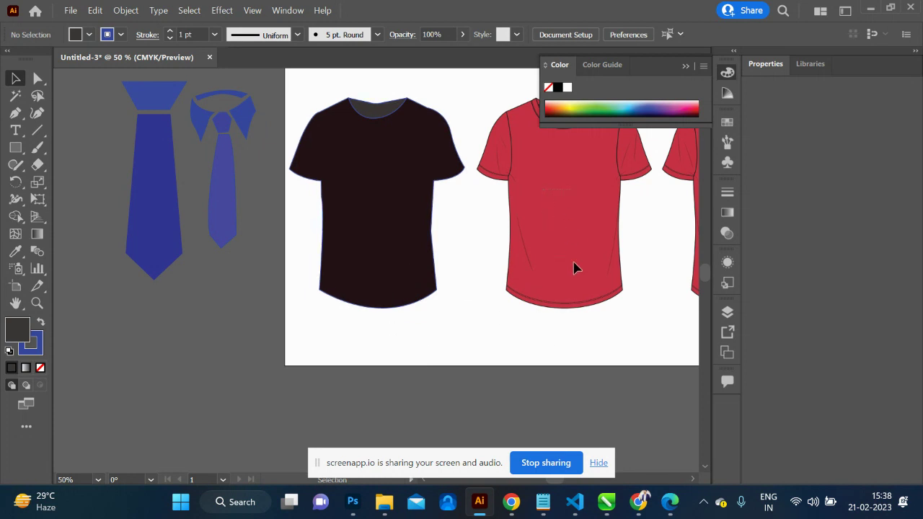
drag(285, 73, 482, 351)
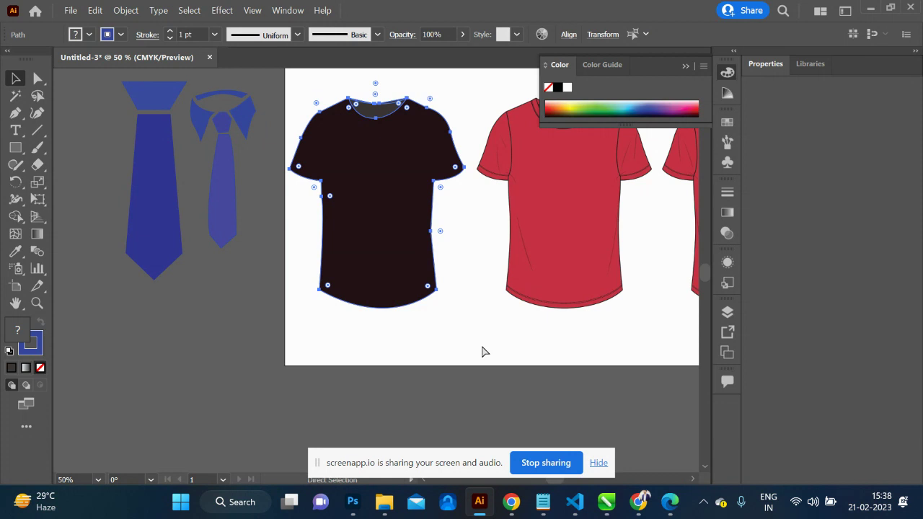
key(ctrl+g)
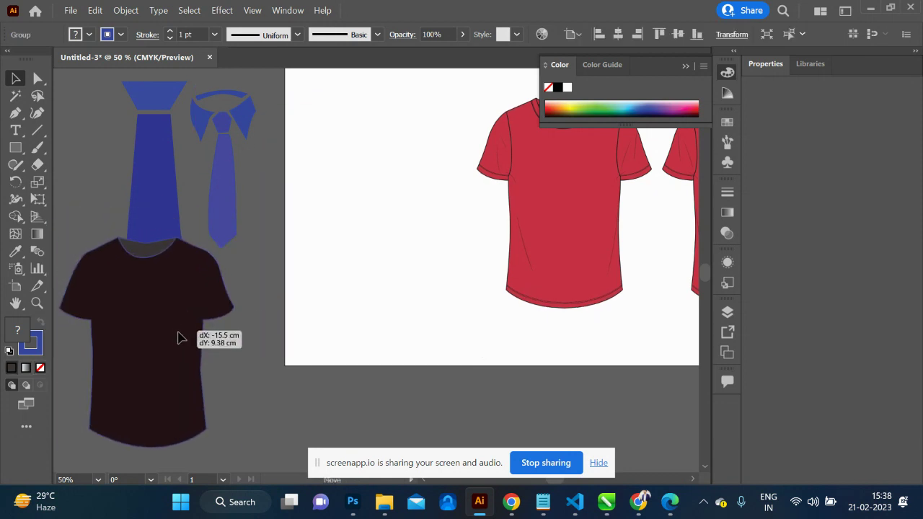
drag(407, 196, 178, 336)
Delete the red T-shirt reference image.
scroll(454, 297, right, 2)
scroll(455, 306, right, 3)
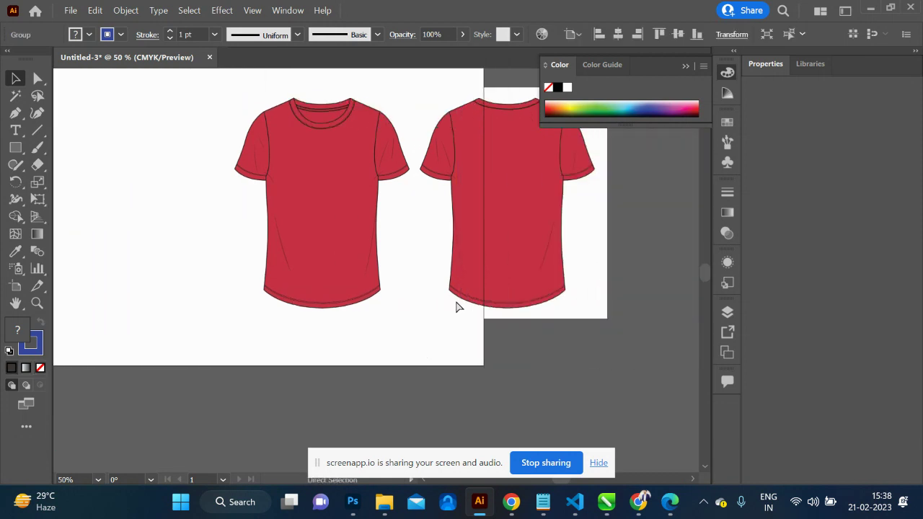
scroll(455, 306, down, 1)
scroll(455, 306, left, 1)
scroll(456, 305, right, 3)
click(502, 257)
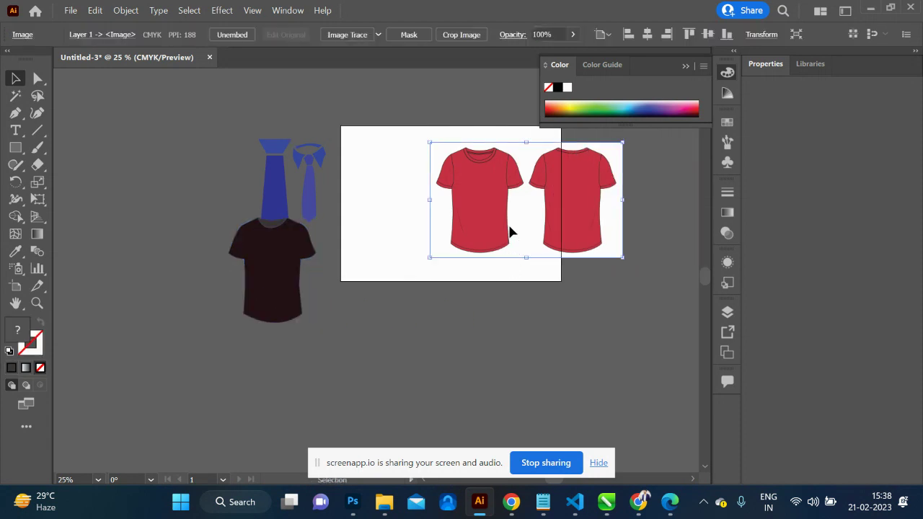
key(Delete)
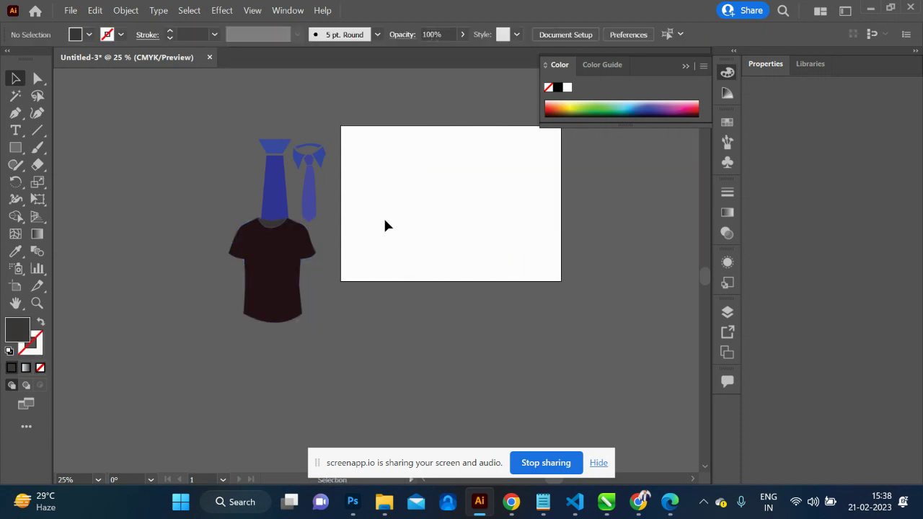
Move the dark T-shirt onto the artboard and drag the blue tie onto its collar.
mouse_move(272, 252)
mouse_down()
mouse_move(507, 226)
mouse_move(505, 181)
mouse_up()
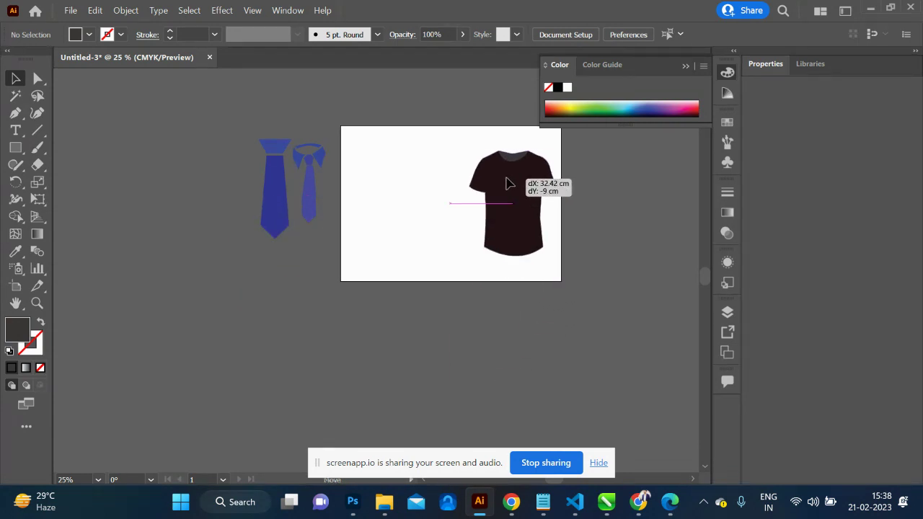
drag(315, 164, 521, 178)
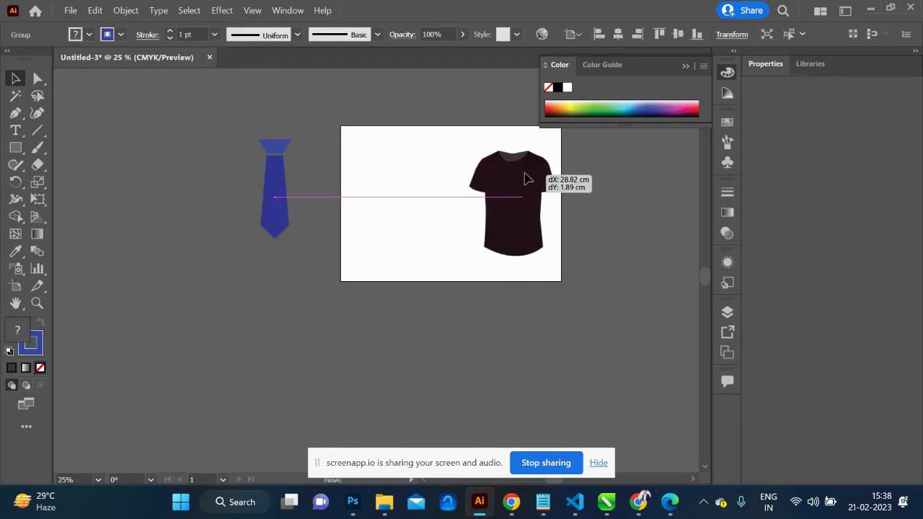
key(ctrl+plus)
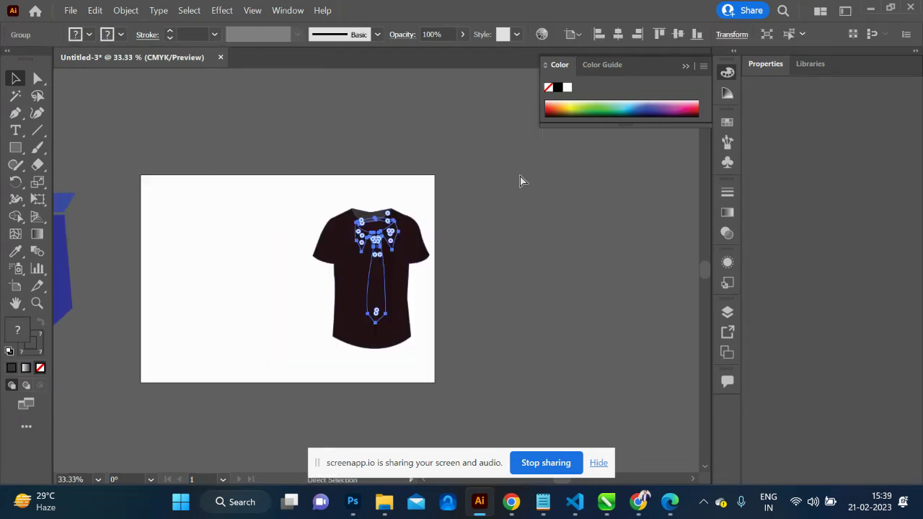
key(ctrl+plus)
key(ctrl+plus)
key(ctrl+plus)
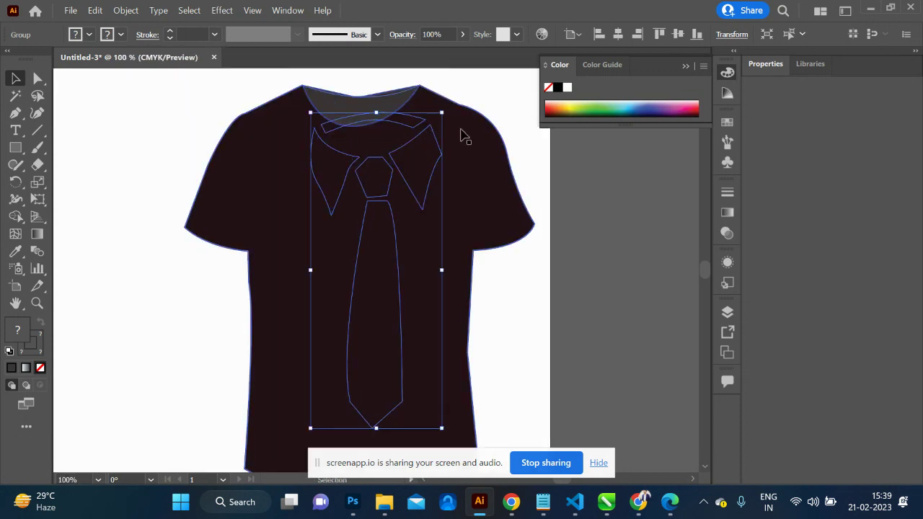
Bring the tie group to front, shrink it, and settle it just below the neckline.
right_click(396, 173)
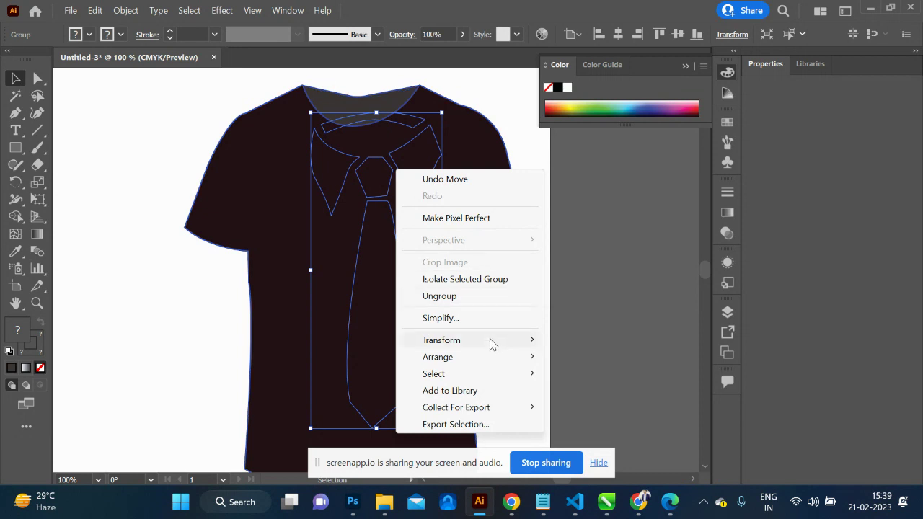
mouse_move(468, 357)
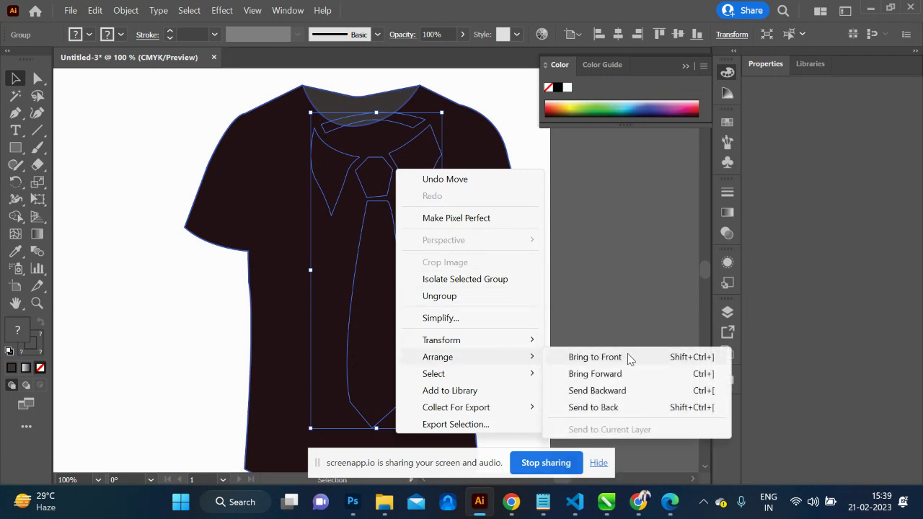
click(623, 360)
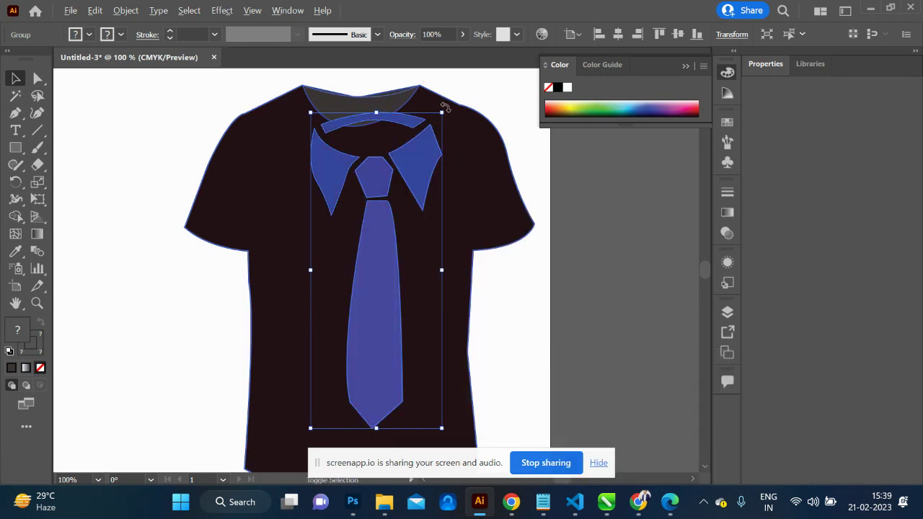
drag(442, 113, 424, 127)
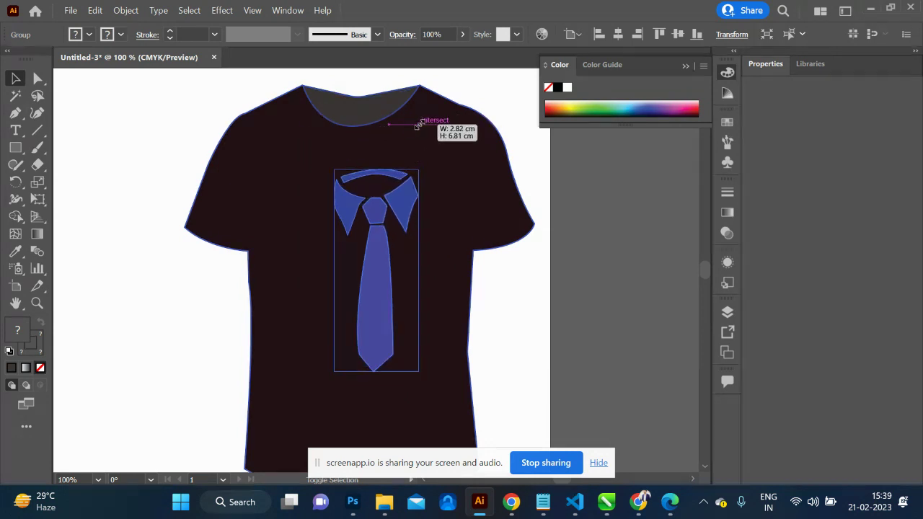
mouse_move(373, 271)
mouse_down()
mouse_move(353, 213)
mouse_move(355, 269)
mouse_up()
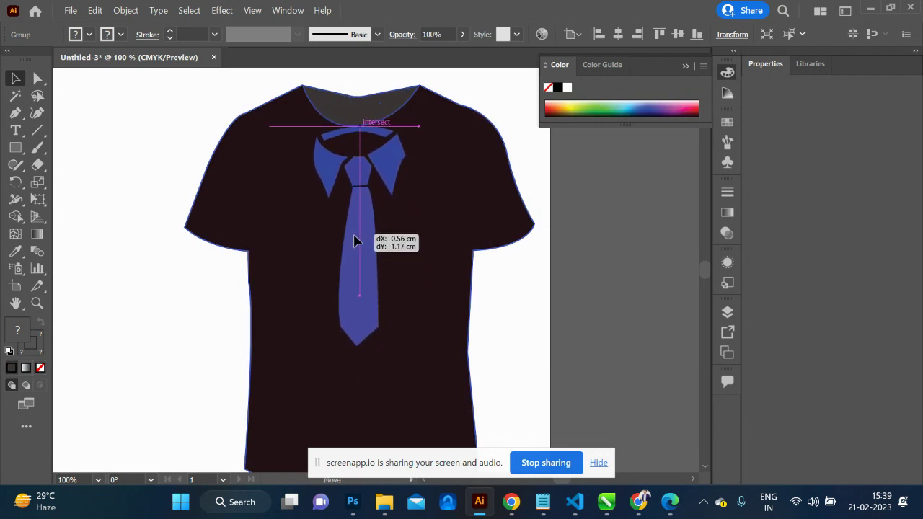
drag(354, 269, 355, 270)
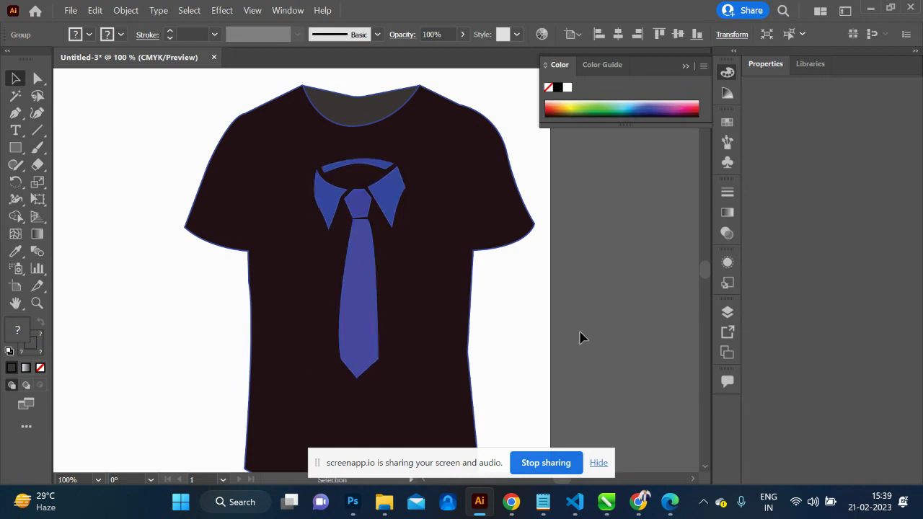
click(580, 333)
key(ctrl+minus)
key(ctrl+minus)
key(ctrl+minus)
key(ctrl+plus)
key(ctrl+plus)
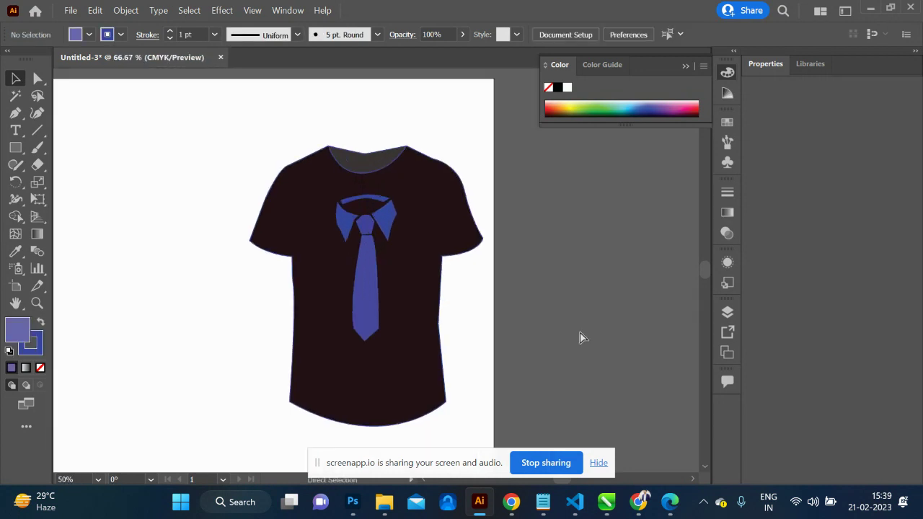
key(ctrl+plus)
click(365, 274)
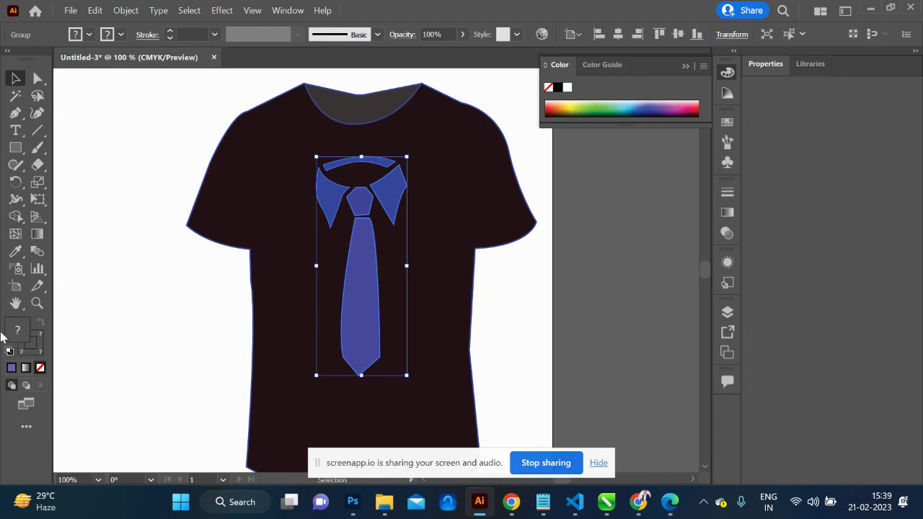
Recolour the tie first a more saturated blue, then crimson #BF2849.
double_click(18, 335)
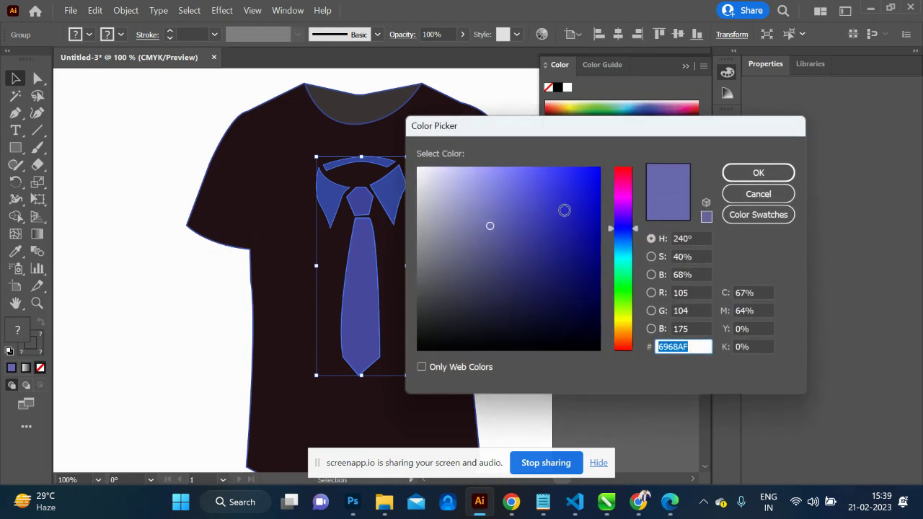
click(562, 211)
click(758, 173)
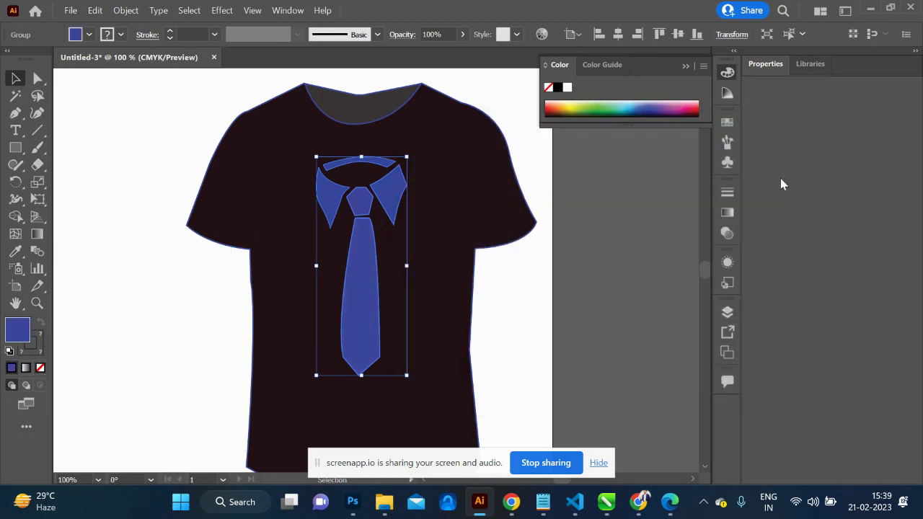
click(565, 259)
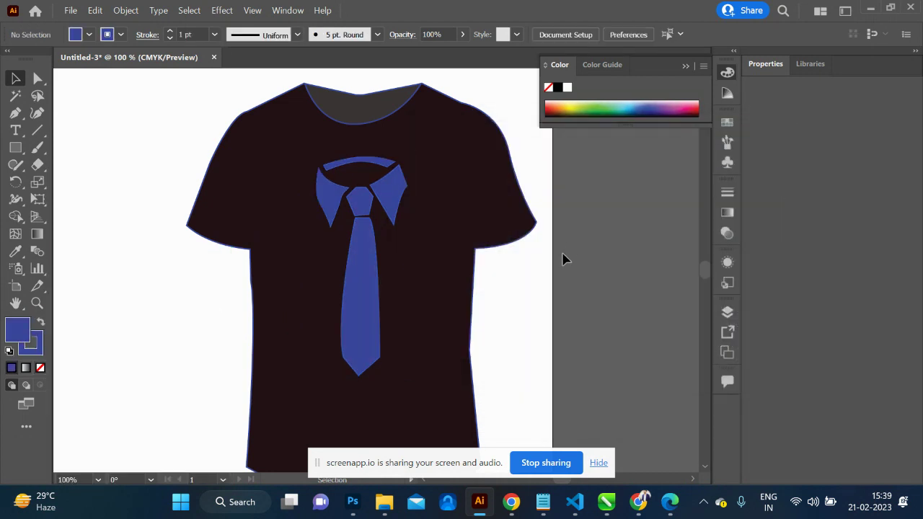
click(367, 266)
double_click(11, 341)
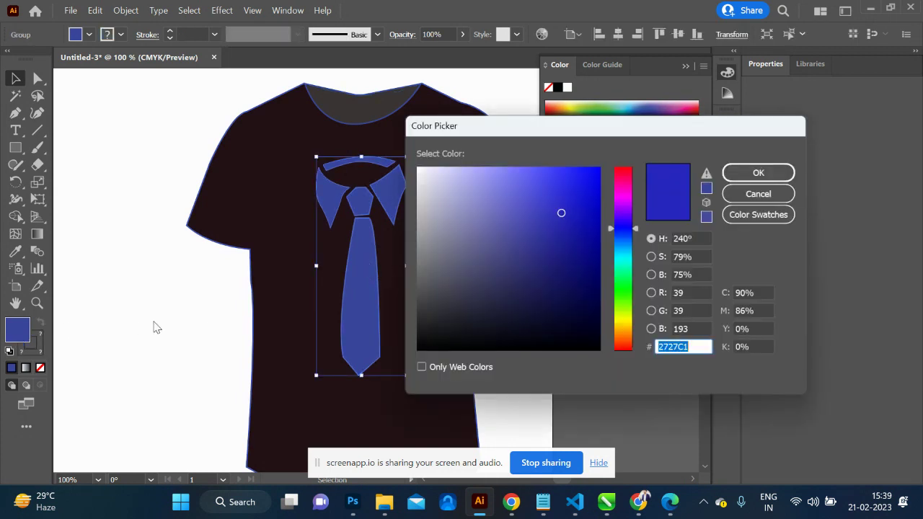
click(622, 174)
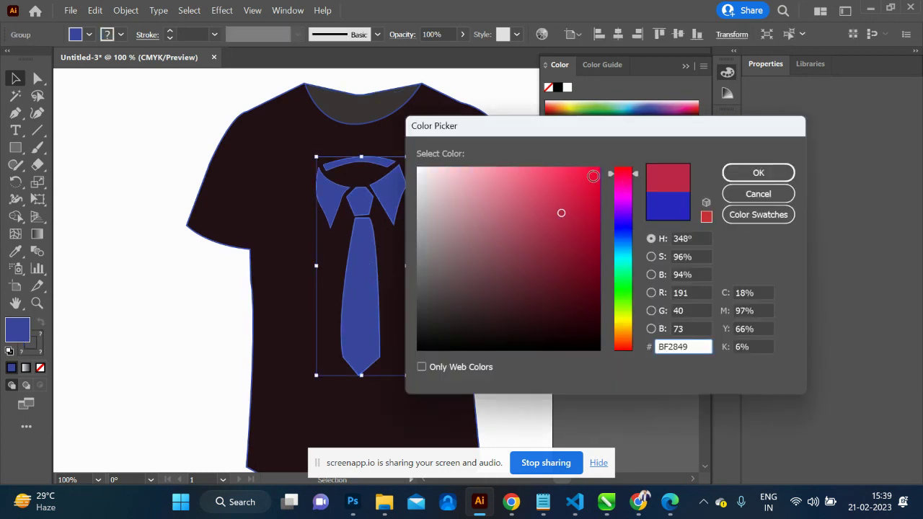
click(758, 172)
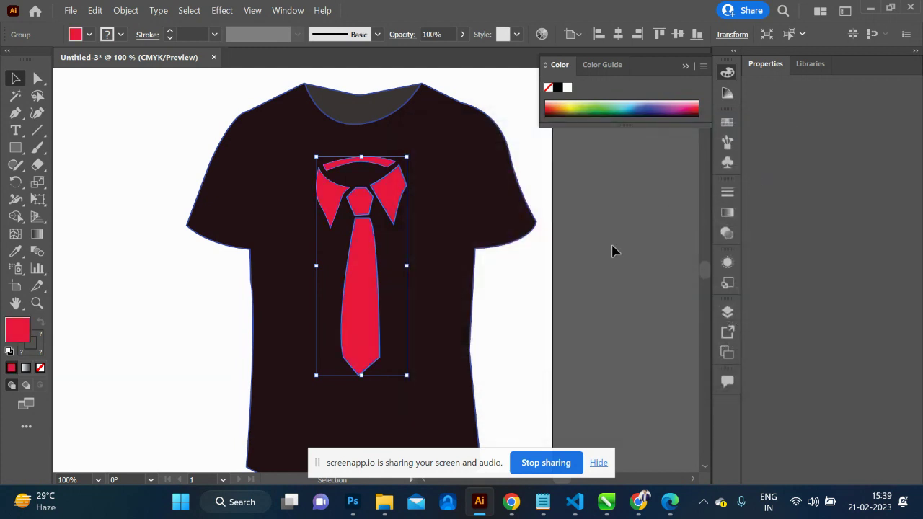
click(557, 288)
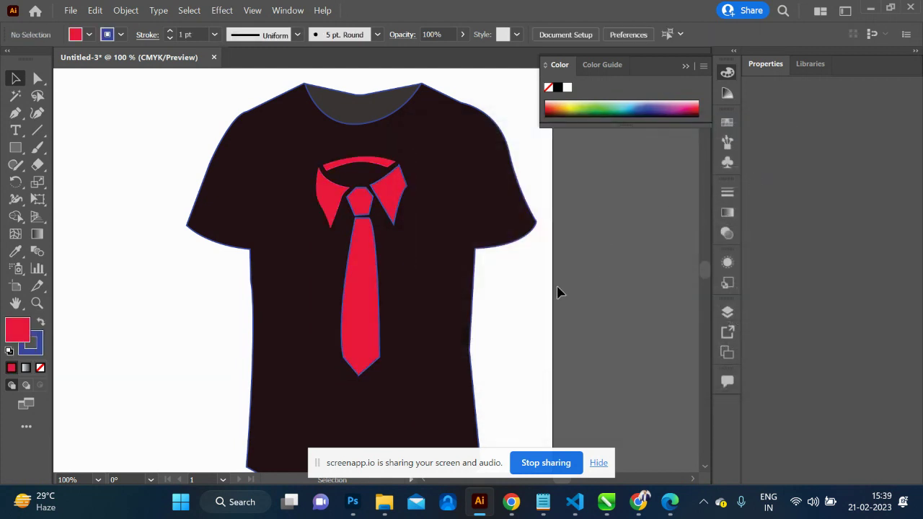
Zoom in to inspect the tie's anchor points, then return to whole-object selection.
click(356, 302)
key(a)
scroll(354, 260, up, 3)
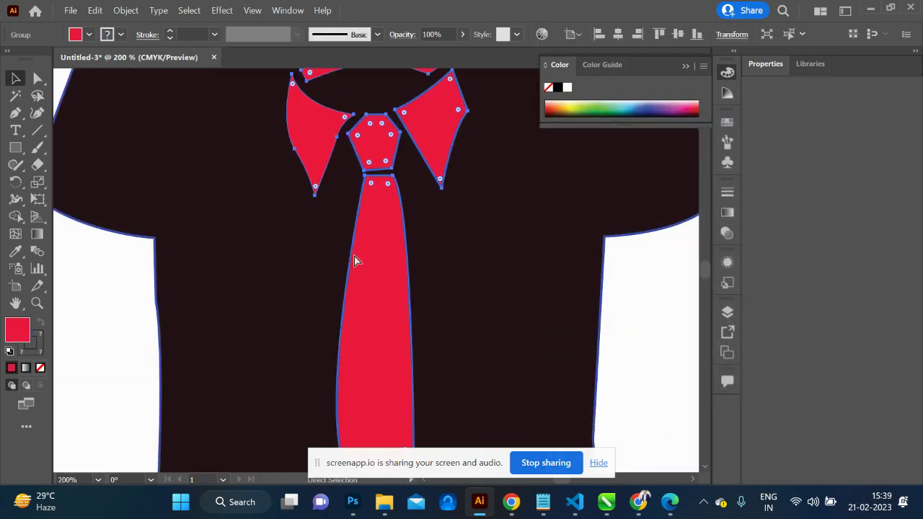
scroll(354, 260, up, 2)
scroll(319, 235, down, 3)
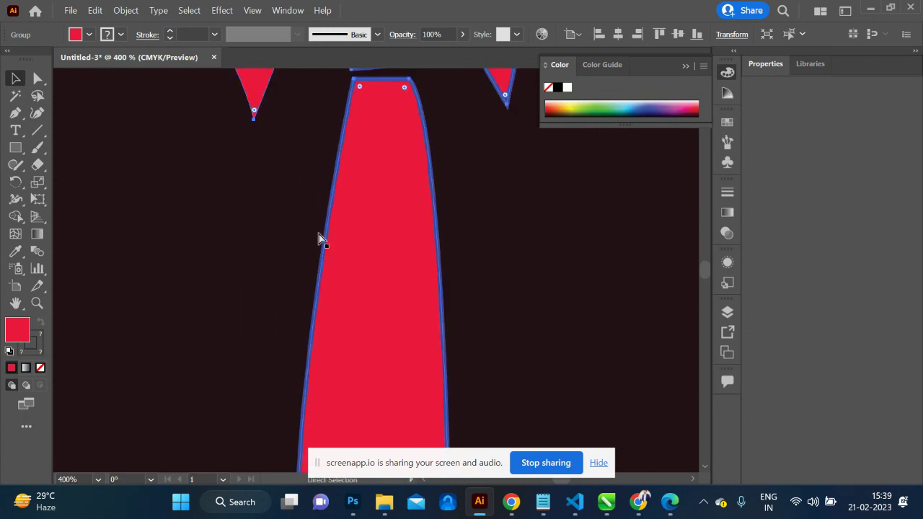
scroll(319, 234, down, 2)
scroll(319, 235, down, 3)
key(v)
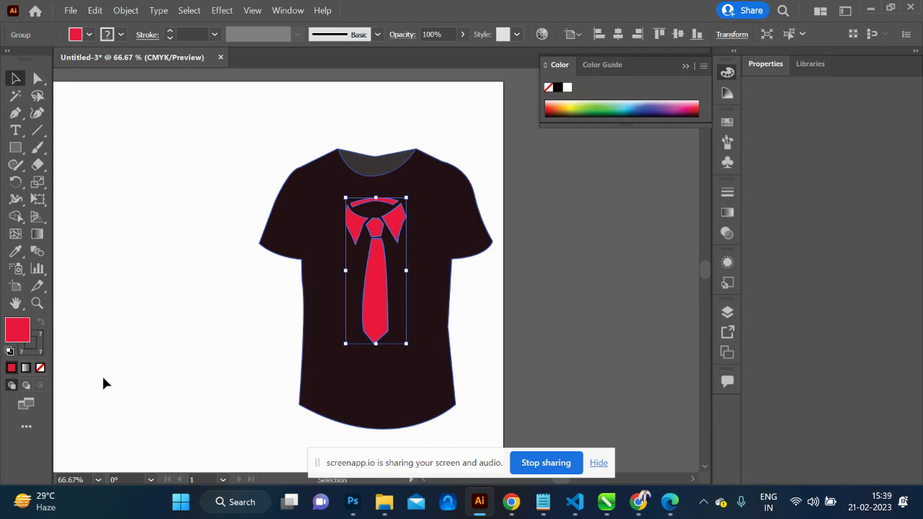
Remove the tie's fill and give it a near-white #EAEAEF stroke.
click(39, 371)
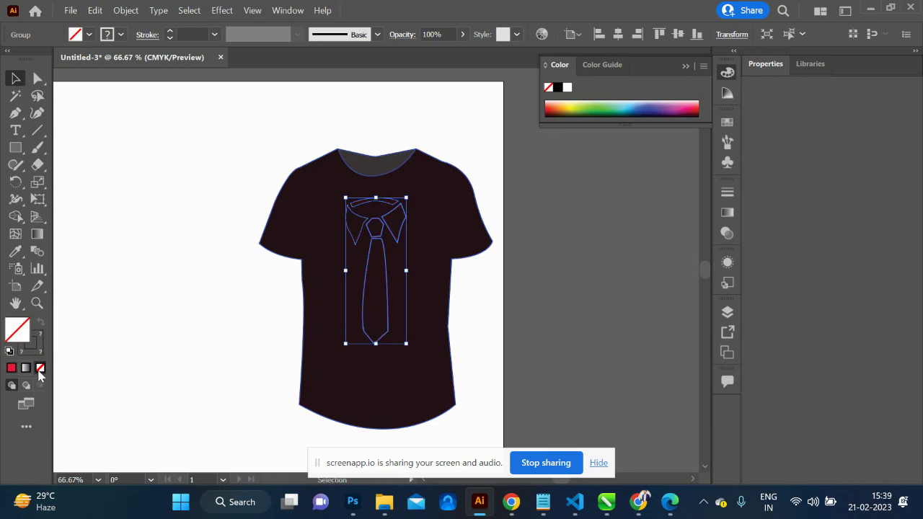
click(153, 371)
click(370, 343)
double_click(37, 348)
drag(497, 203, 420, 178)
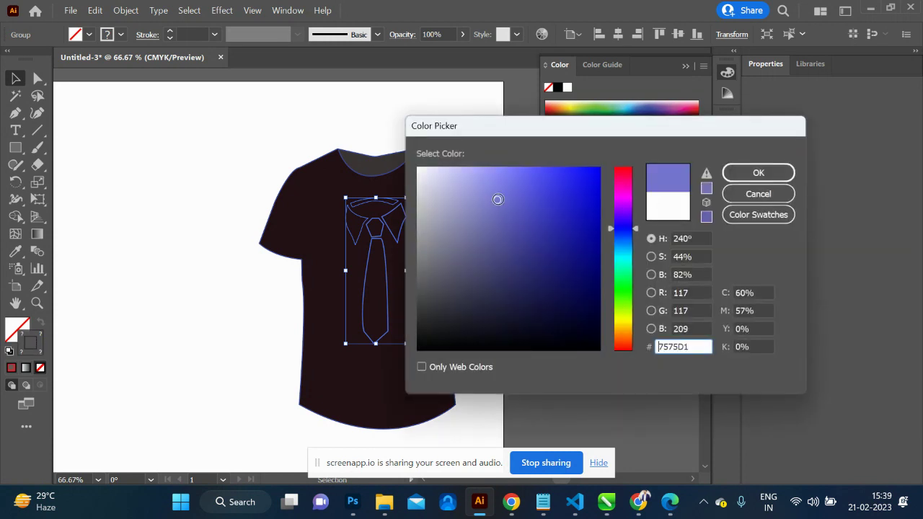
click(758, 173)
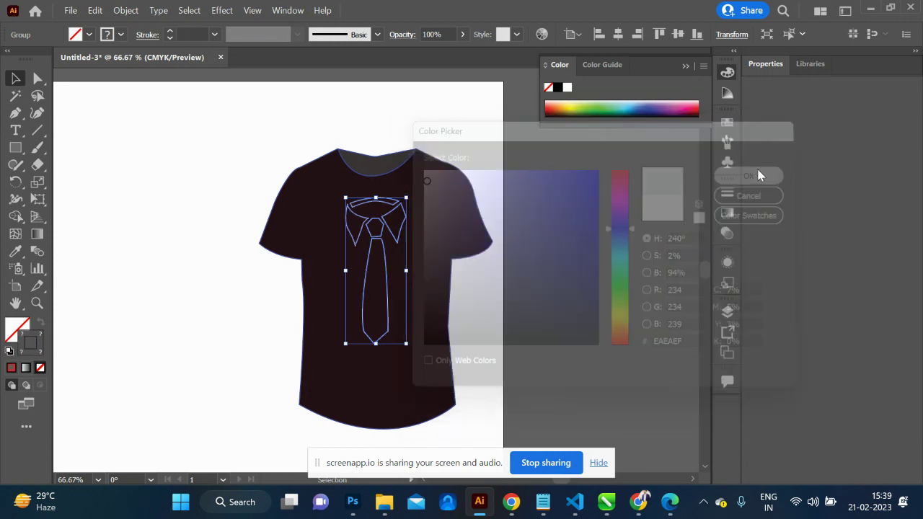
click(629, 286)
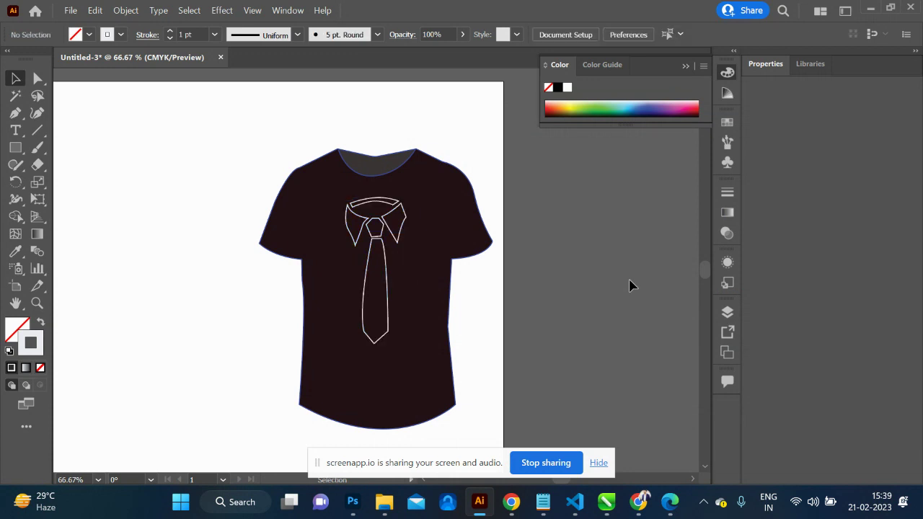
Enlarge the tie slightly and move it a little lower on the shirt.
click(393, 344)
drag(404, 344, 411, 358)
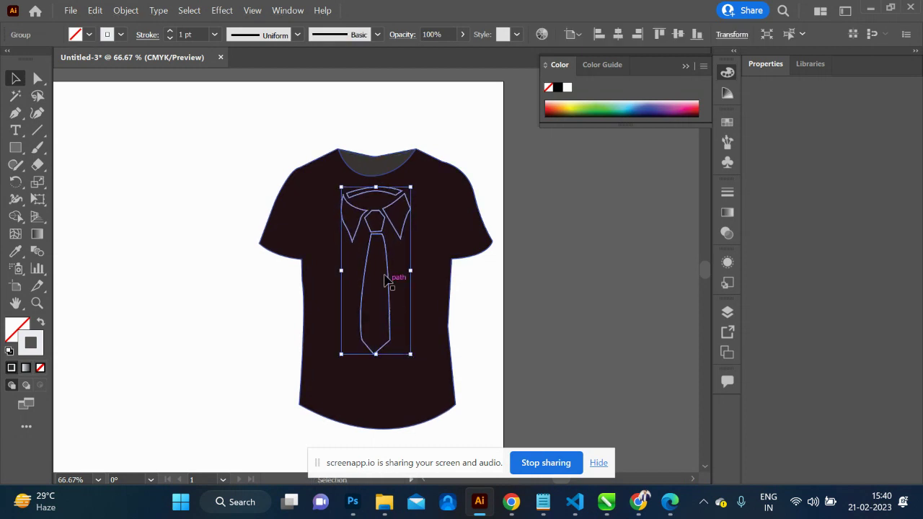
drag(376, 234, 376, 249)
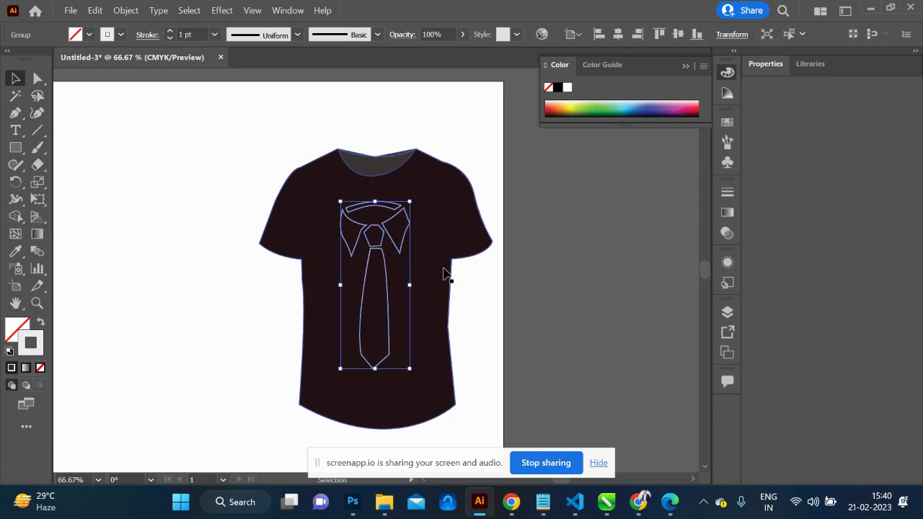
click(507, 317)
key(ctrl+minus)
key(ctrl+minus)
key(ctrl+minus)
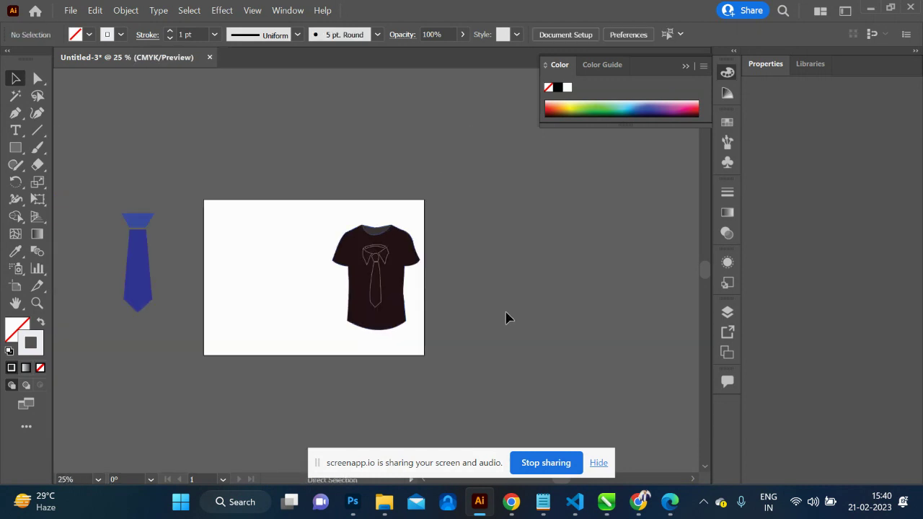
drag(303, 201, 454, 350)
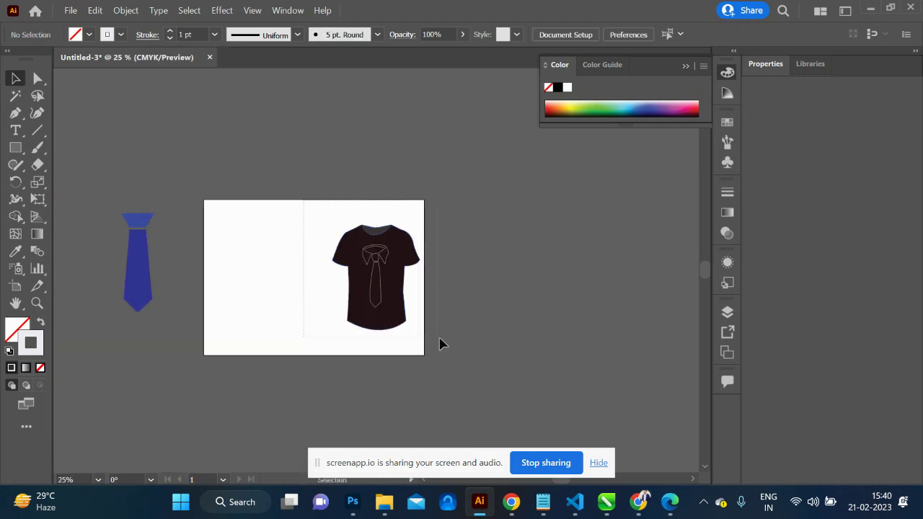
click(478, 281)
Search Google Images for 'vector face basic' and scroll through the results.
key(alt+Tab)
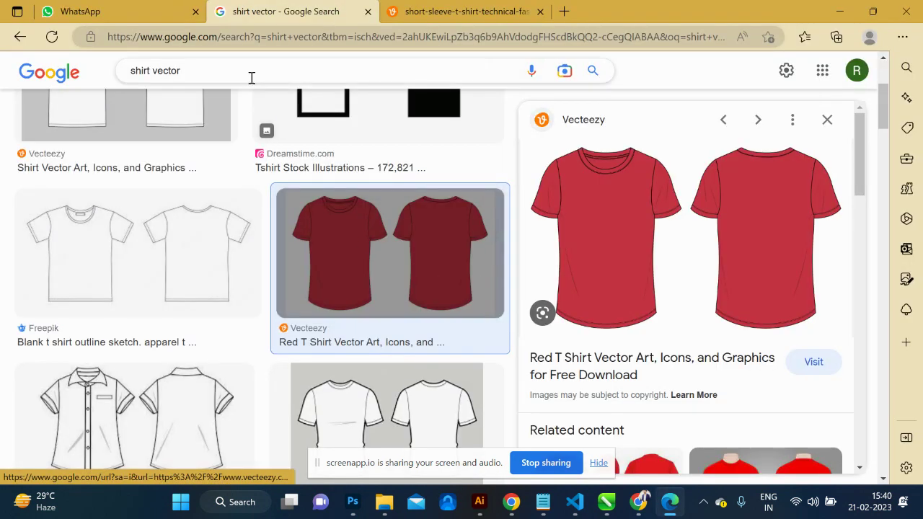
double_click(240, 72)
key(ctrl+a)
key(BackSpace)
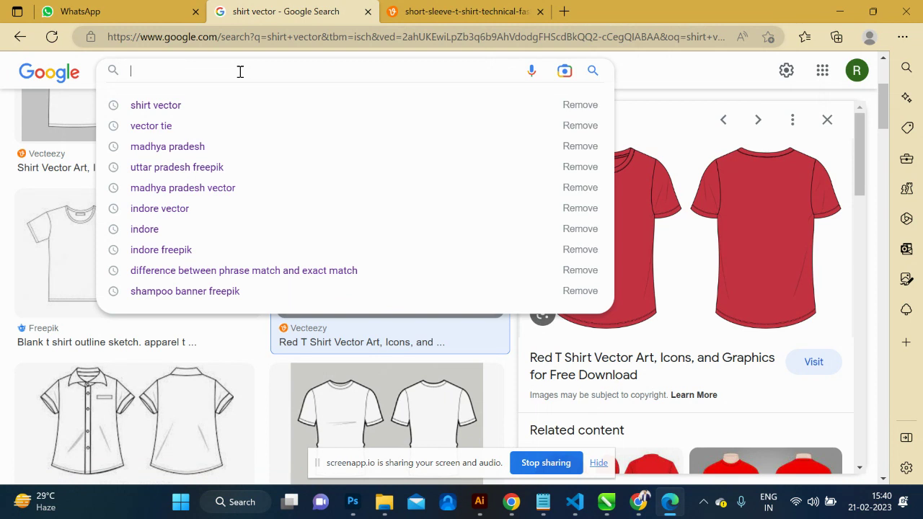
text(vector t)
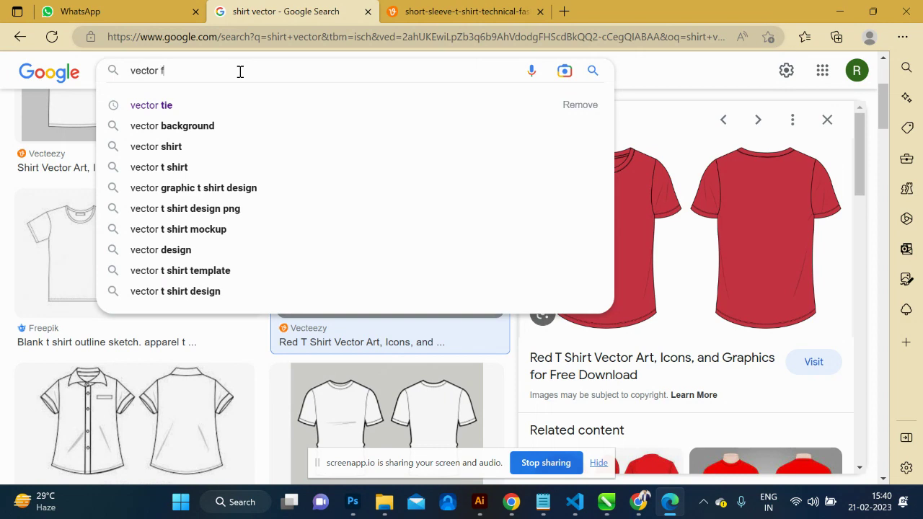
text(ace ba)
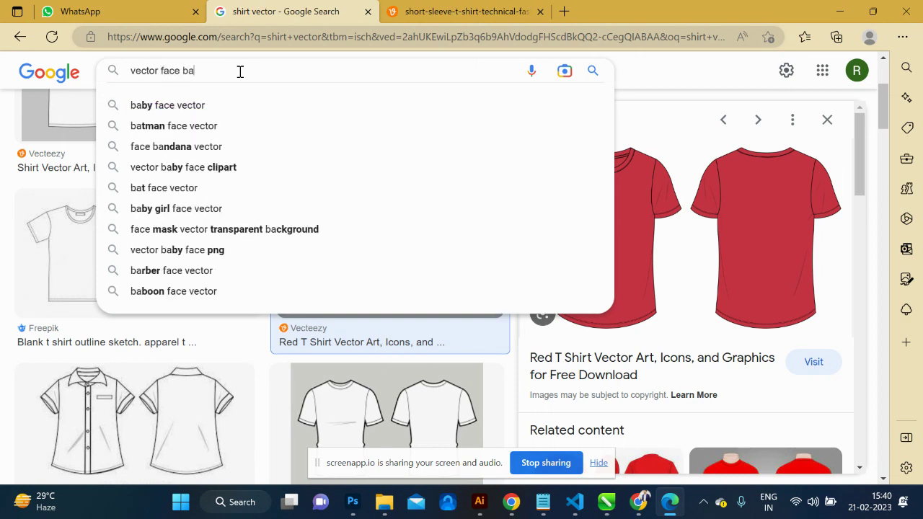
text(sic)
key(Return)
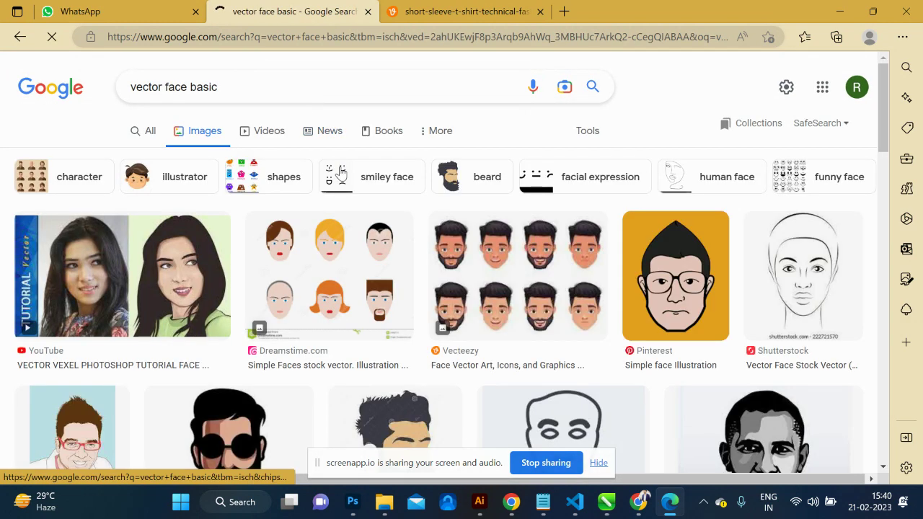
scroll(340, 173, down, 1)
scroll(380, 278, down, 2)
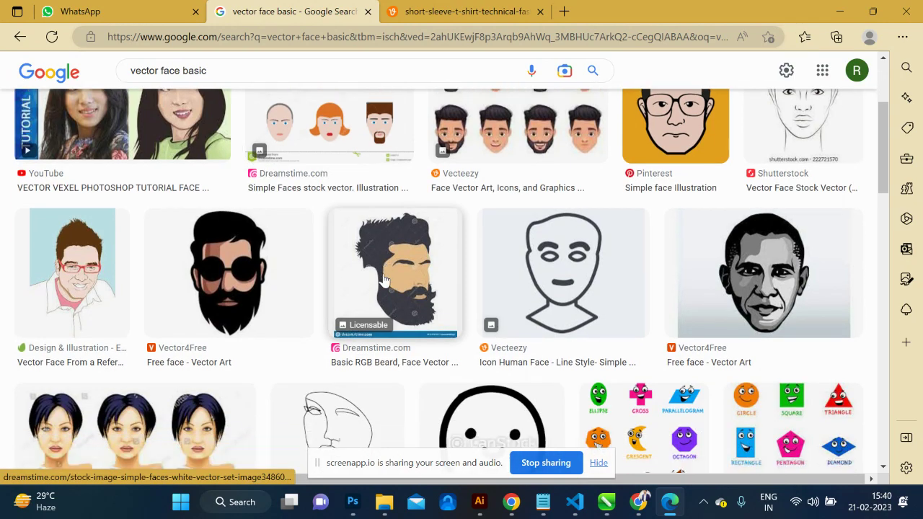
scroll(383, 279, down, 2)
scroll(382, 280, down, 1)
scroll(383, 280, down, 3)
scroll(383, 279, down, 1)
scroll(383, 279, down, 2)
scroll(383, 280, down, 3)
scroll(383, 279, down, 1)
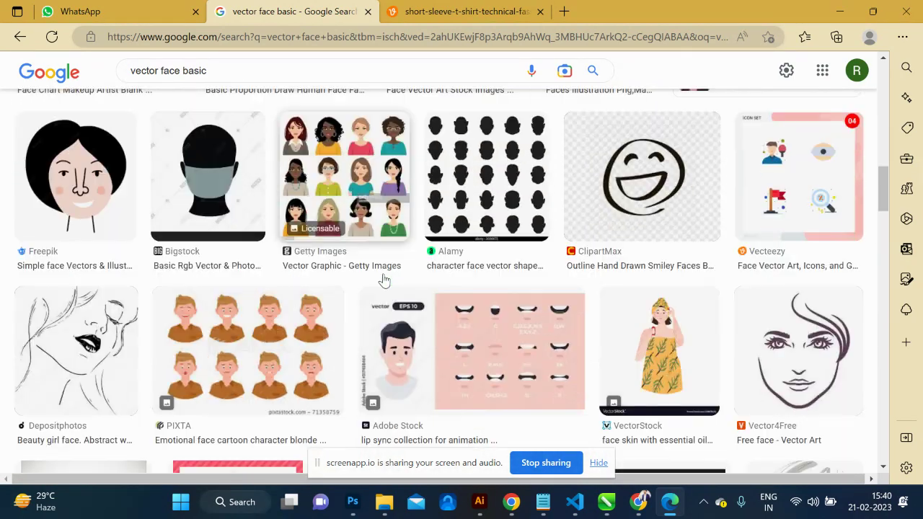
scroll(382, 280, down, 2)
scroll(382, 279, down, 1)
scroll(383, 279, down, 1)
scroll(383, 279, down, 2)
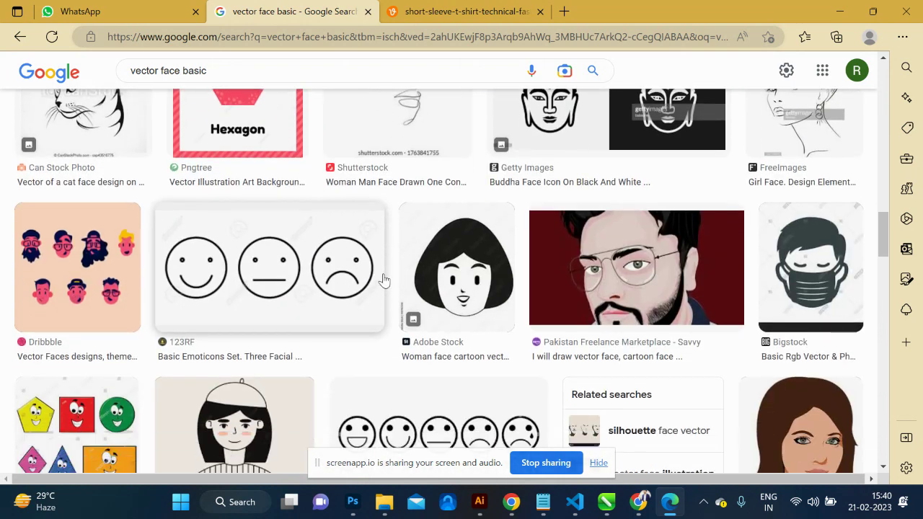
scroll(383, 280, down, 1)
scroll(383, 279, down, 1)
scroll(382, 280, down, 1)
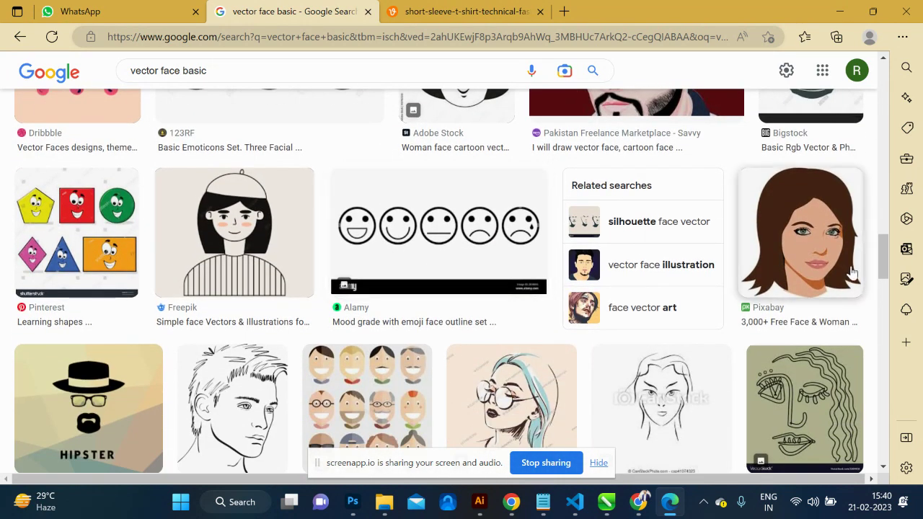
Open the Freepik simple girl face image full-size in a new tab, copy it, and return to Illustrator.
click(827, 268)
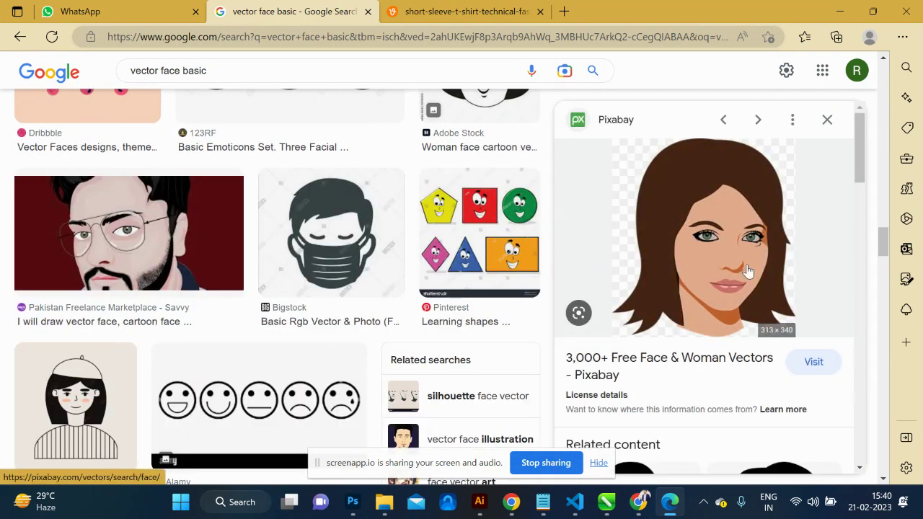
scroll(447, 291, down, 2)
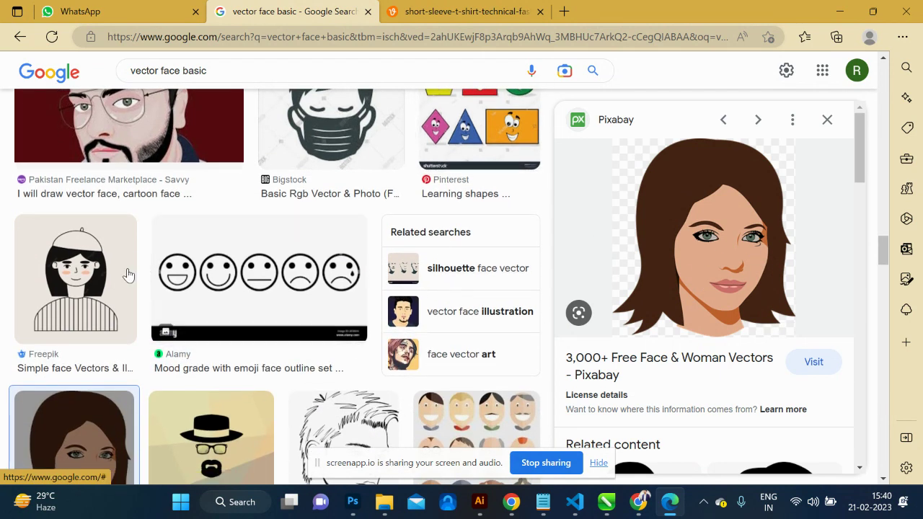
click(94, 291)
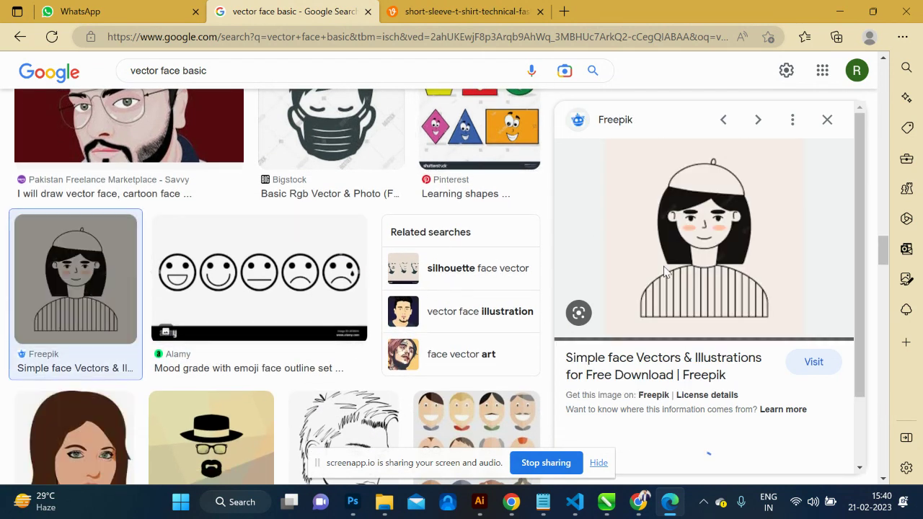
right_click(702, 251)
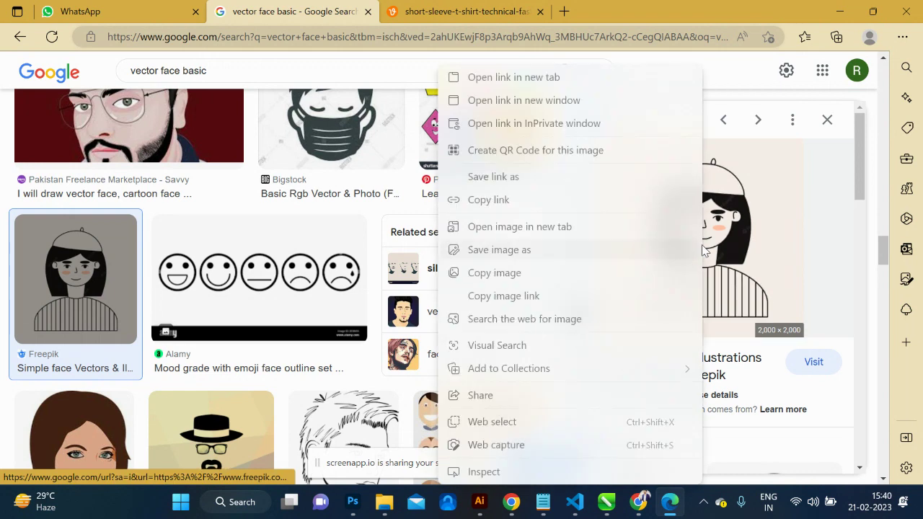
click(521, 227)
click(643, 8)
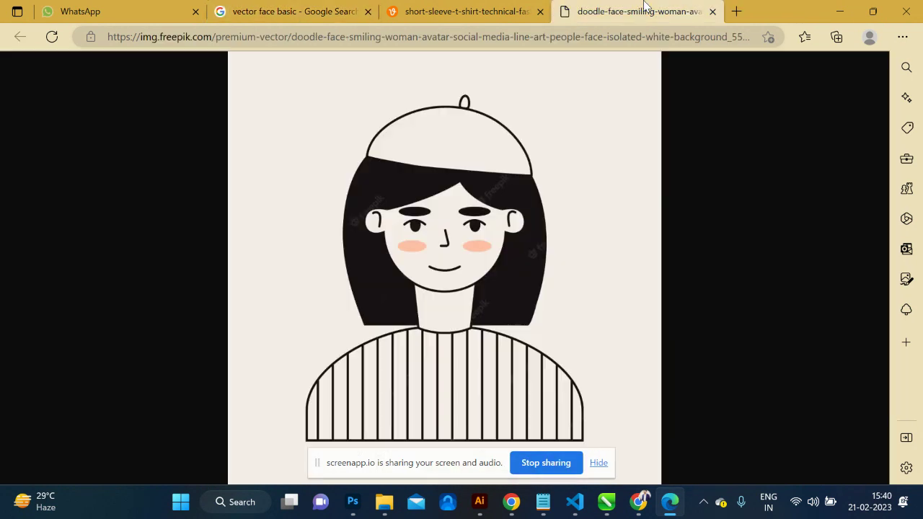
right_click(476, 192)
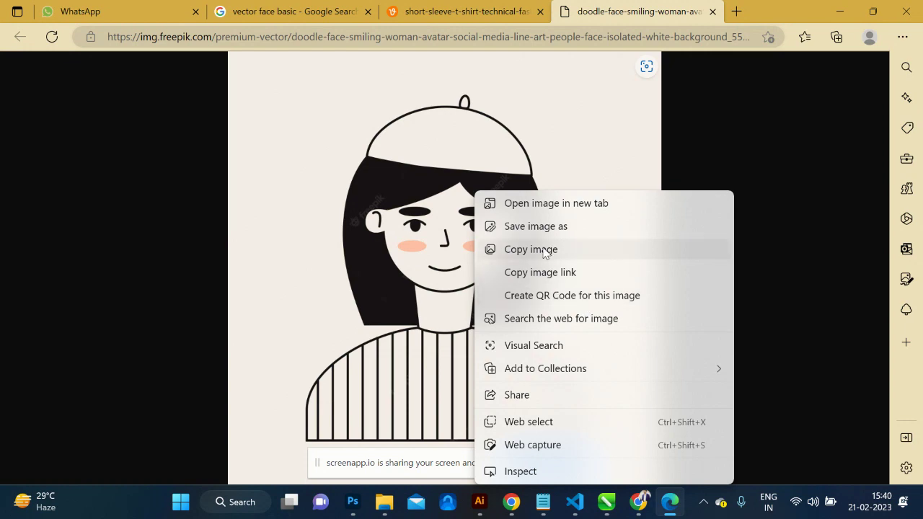
click(544, 250)
key(alt+Tab)
key(alt+Tab)
key(Tab)
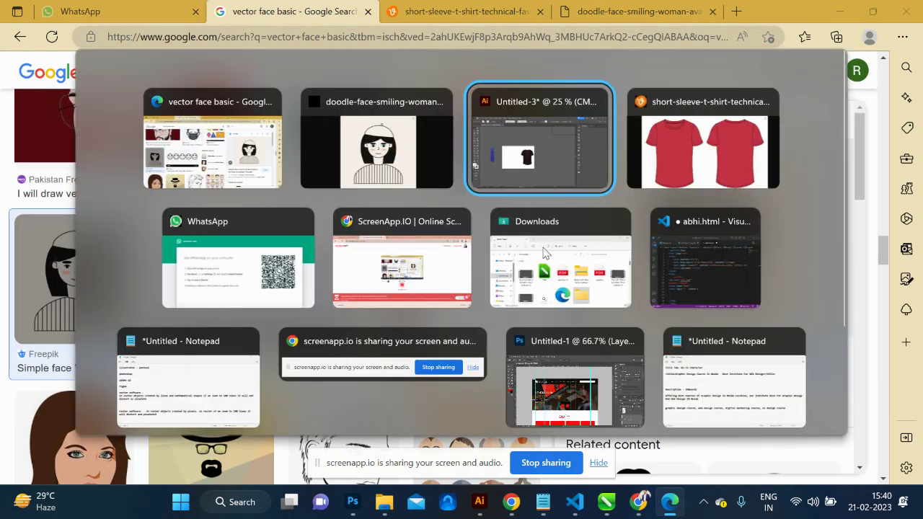
Move the T-shirt off the artboard and paste the girl reference, scaled down onto the artboard.
drag(302, 195, 454, 337)
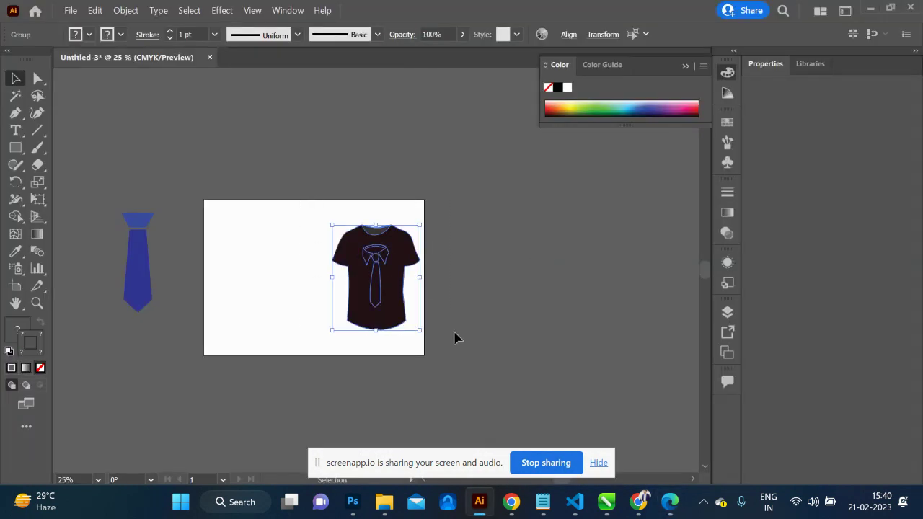
drag(393, 268, 567, 237)
click(395, 245)
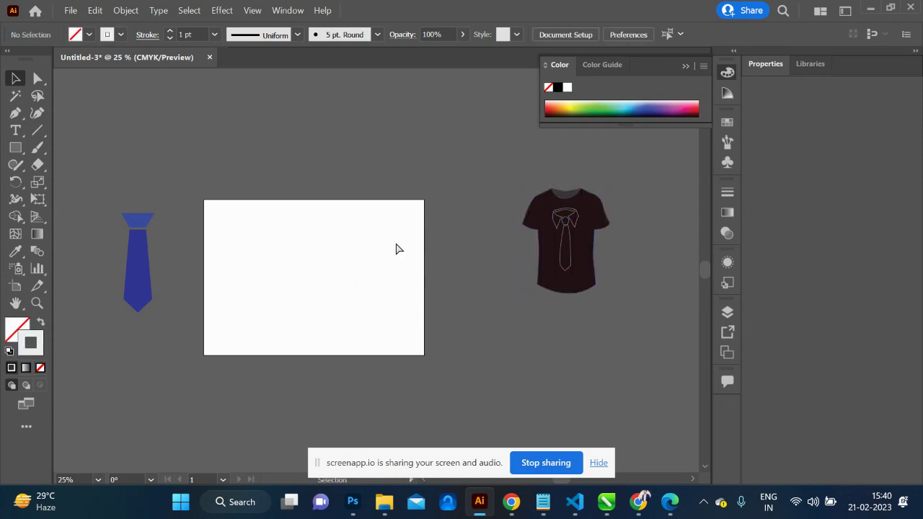
key(ctrl+v)
drag(395, 248, 318, 259)
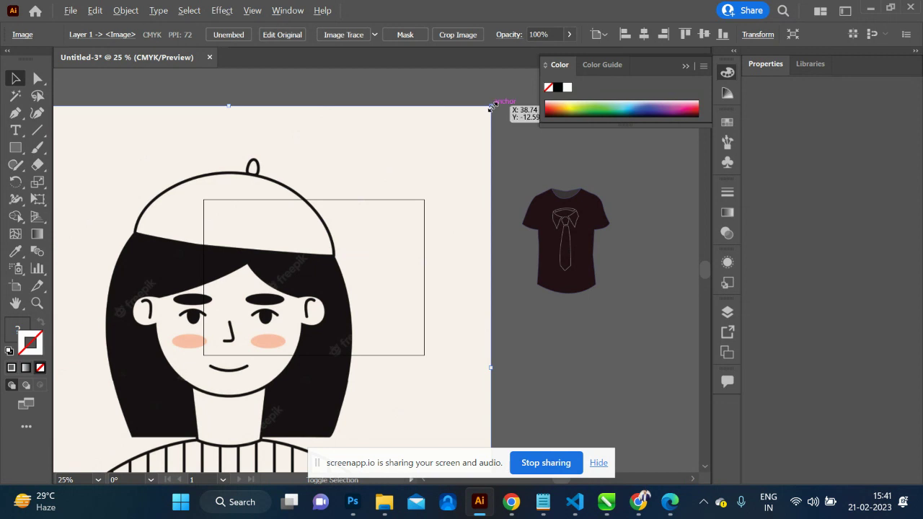
drag(491, 106, 308, 305)
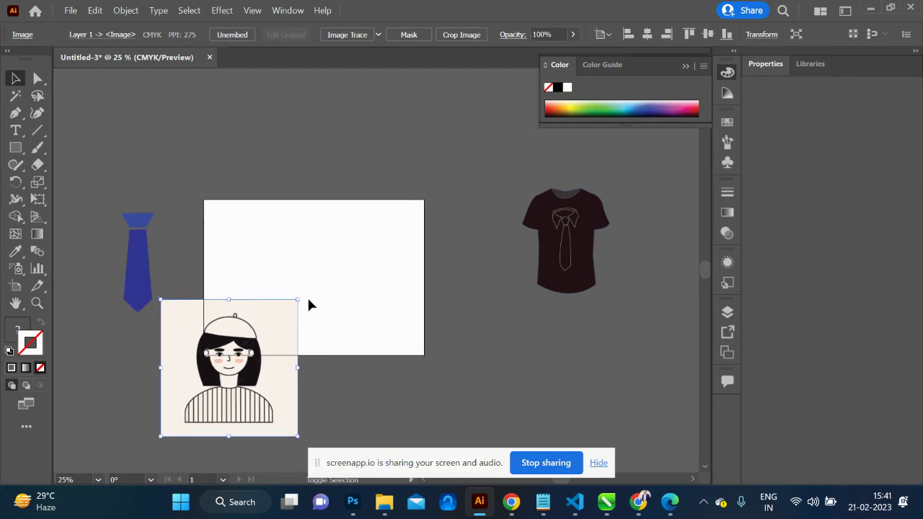
drag(245, 373, 325, 277)
Zoom in and start a Pen path at the hair's bottom-right corner.
key(ctrl+plus)
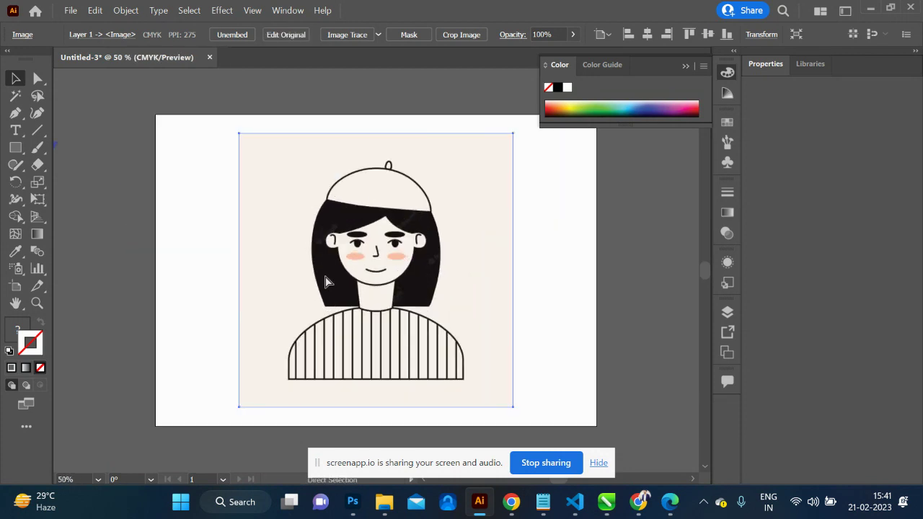
key(ctrl+plus)
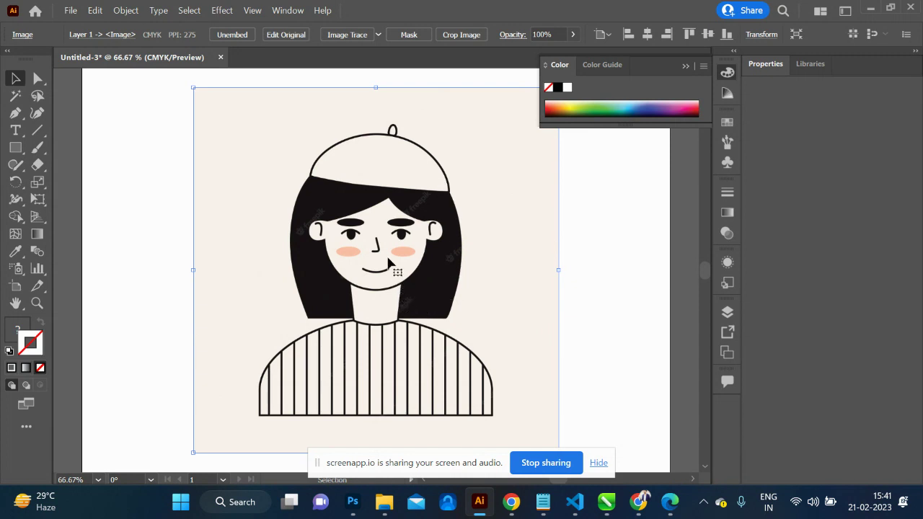
key(p)
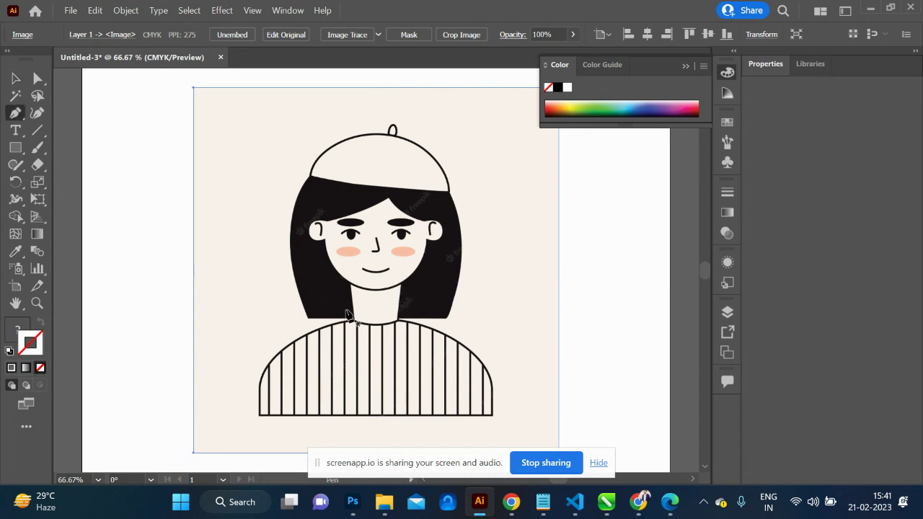
click(445, 317)
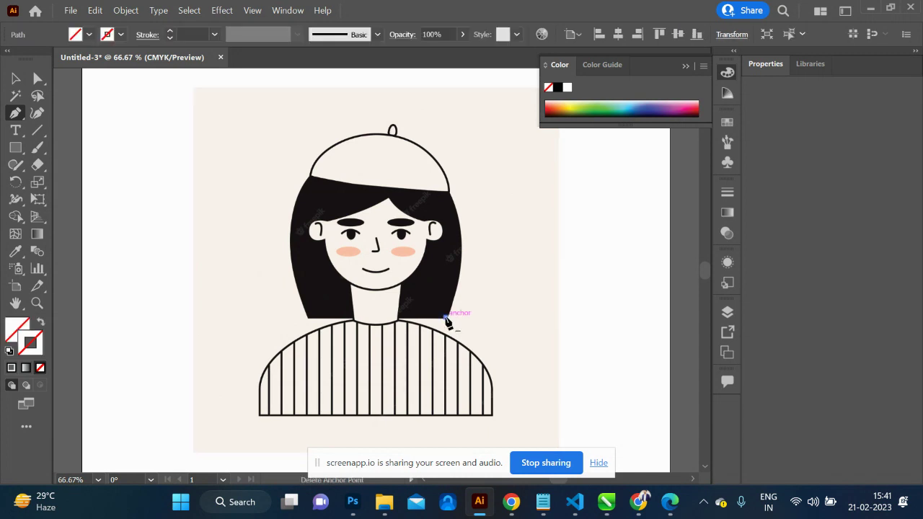
Trace the hair's left side up to its top-left corner, undoing an accidental nudge of the reference.
click(307, 317)
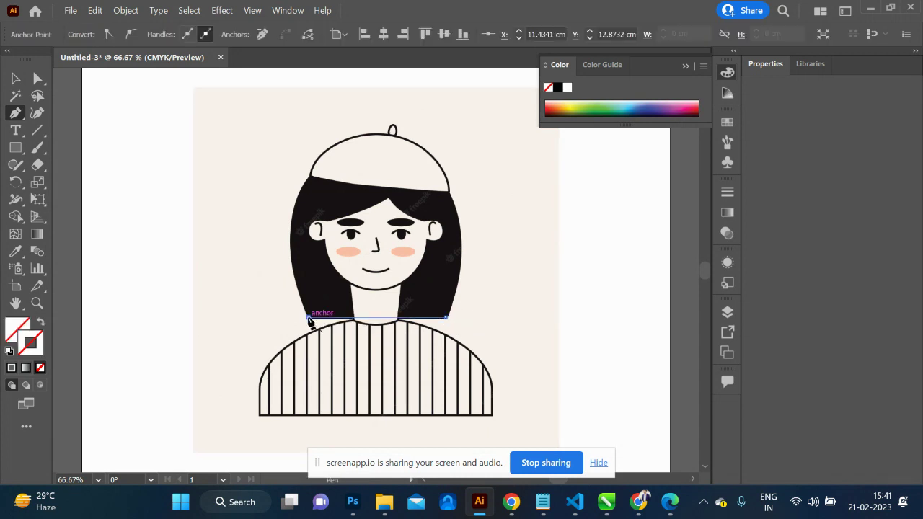
click(310, 178)
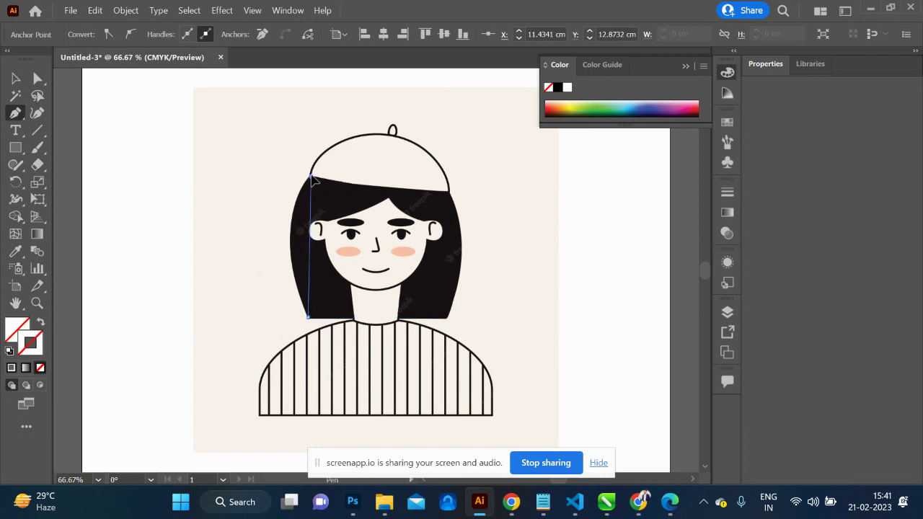
mouse_move(313, 179)
mouse_down()
mouse_move(345, 137)
mouse_move(330, 136)
mouse_up()
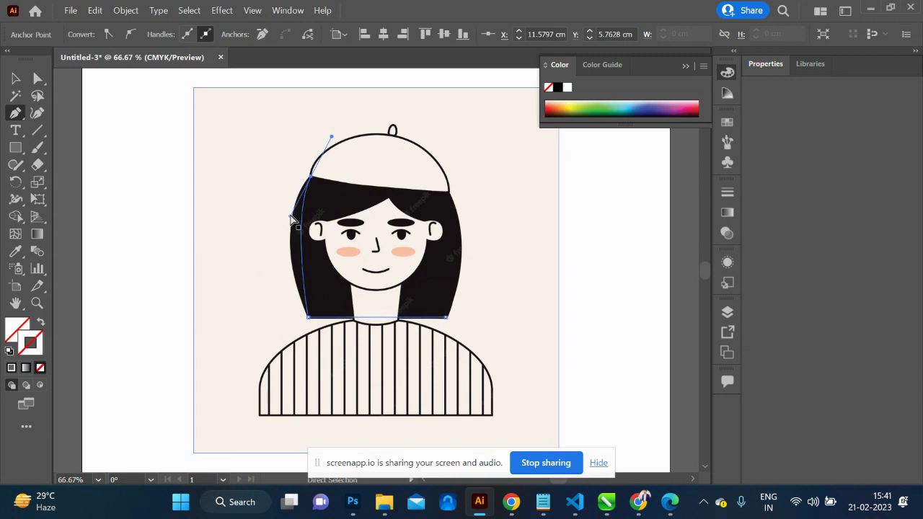
drag(290, 216, 290, 216)
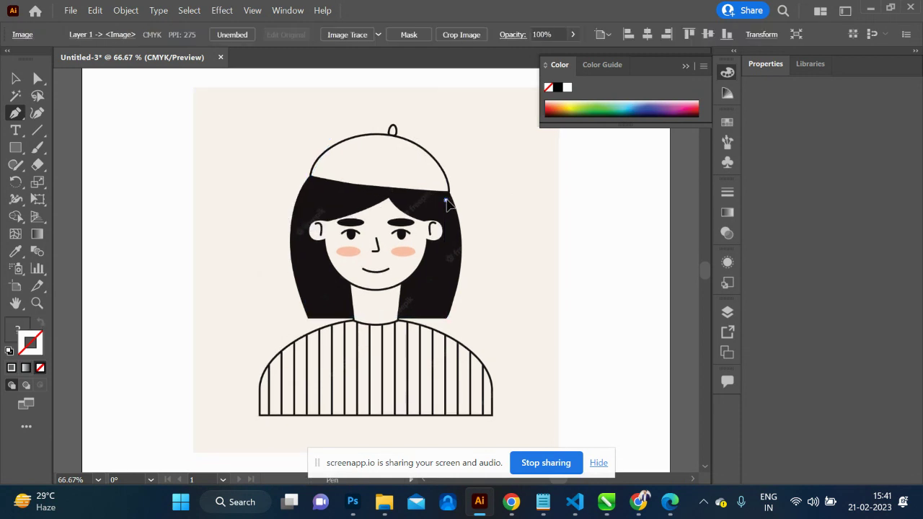
key(ctrl+z)
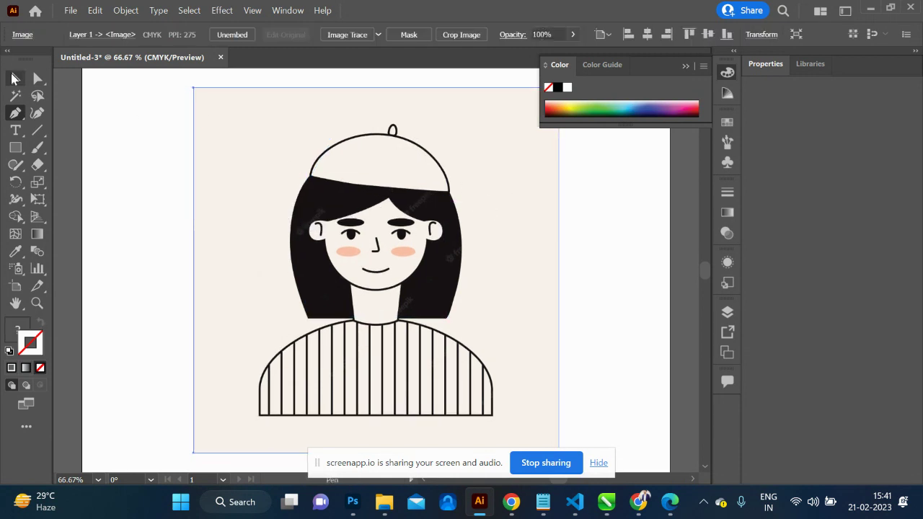
key(ctrl+shift+a)
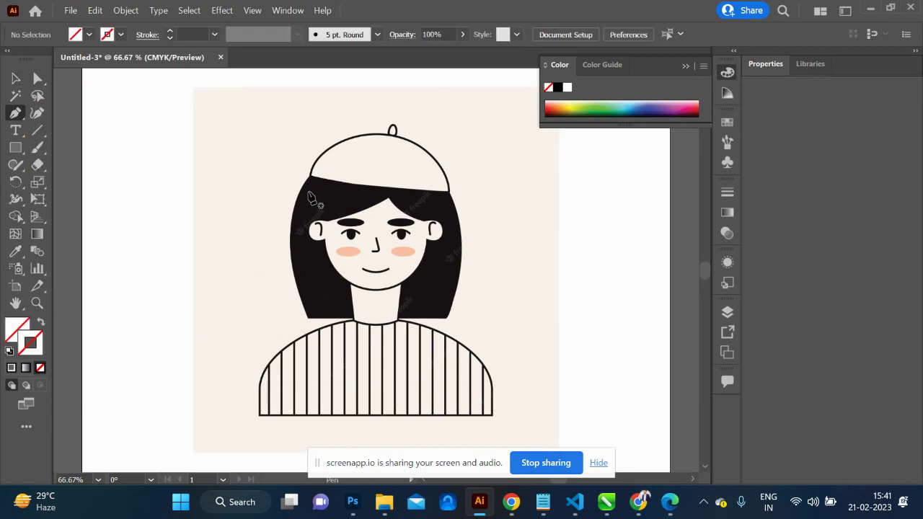
ctrl+click(316, 216)
key(ctrl+shift+a)
Reshape the curve of the hair path's left edge with the Direct Selection tool.
key(v)
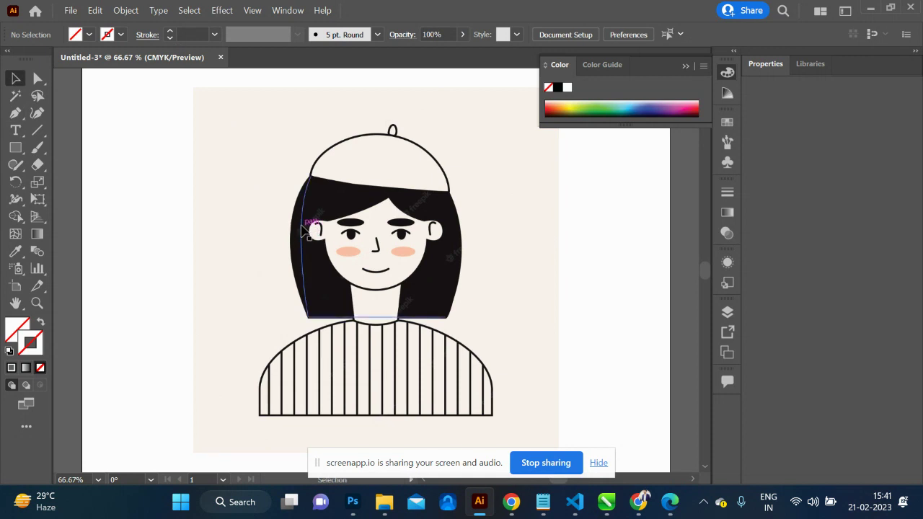
click(303, 229)
key(a)
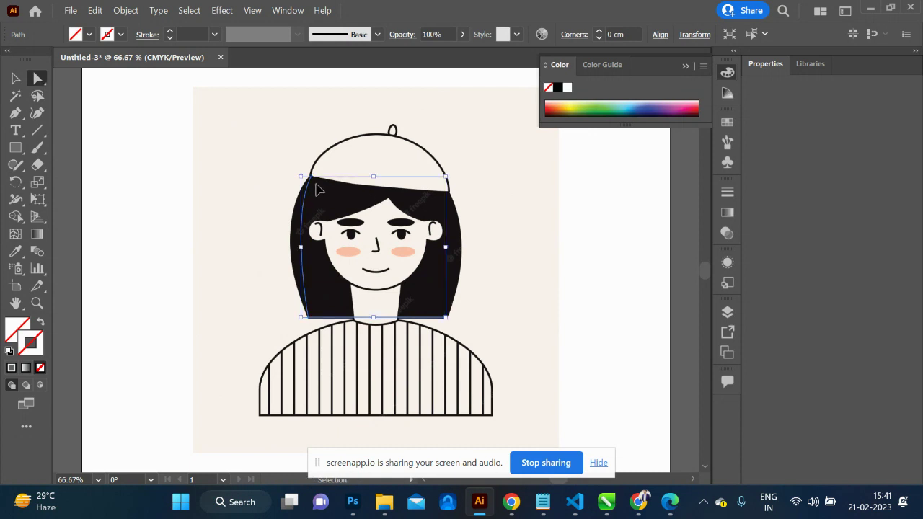
click(311, 177)
key(v)
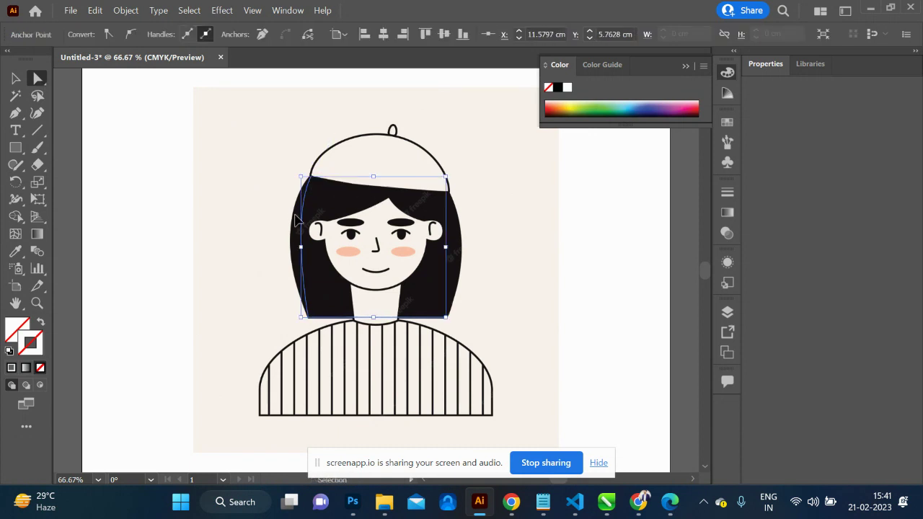
key(a)
click(292, 226)
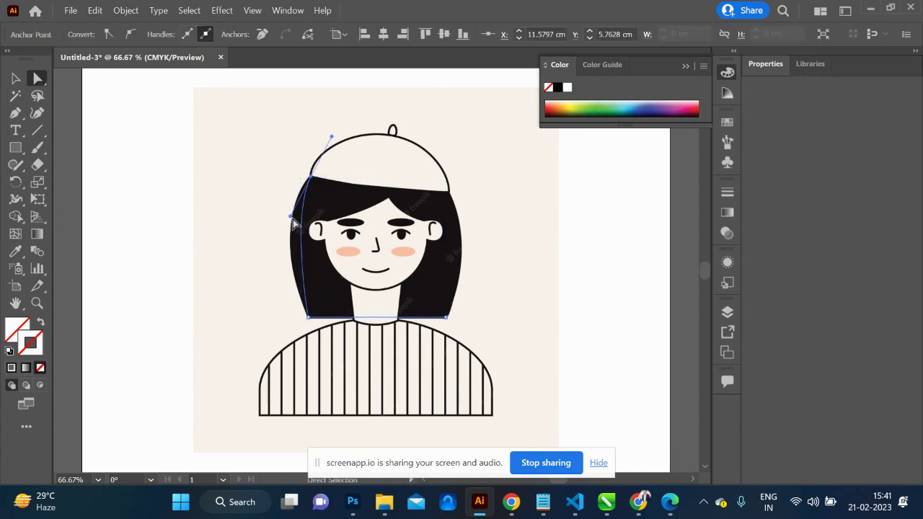
drag(291, 215, 267, 229)
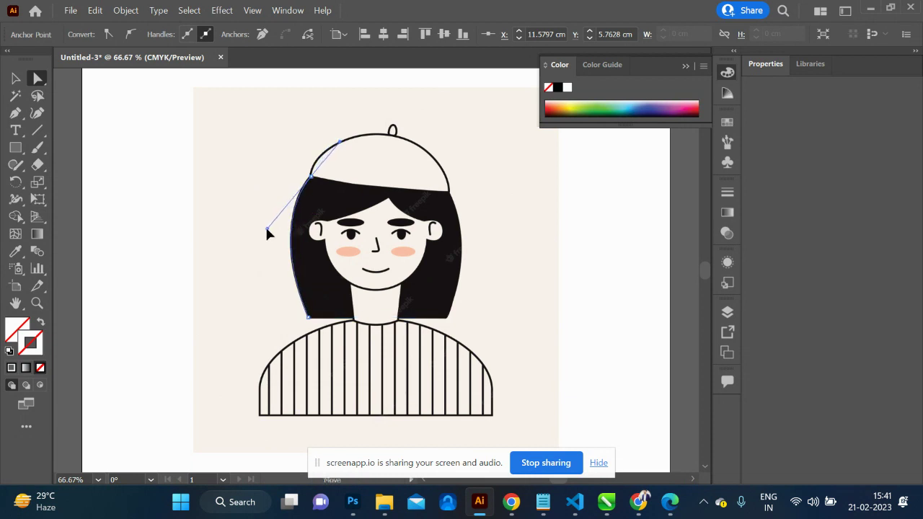
Continue the hair outline along the hat's top, down the right edge to the bottom-right corner.
key(p)
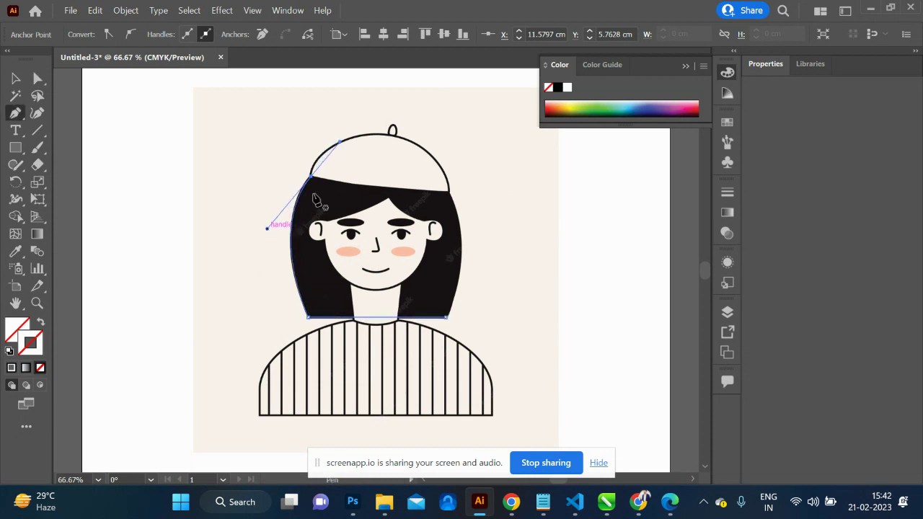
click(310, 177)
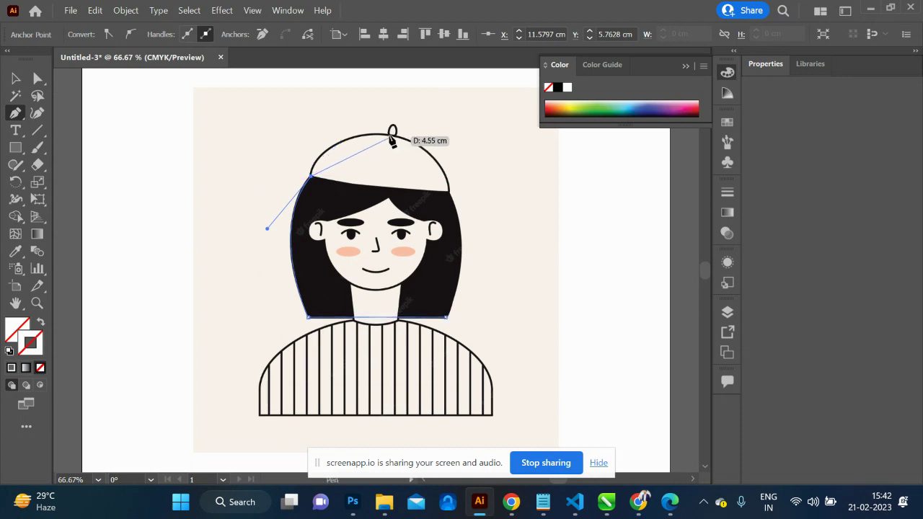
drag(389, 134, 430, 137)
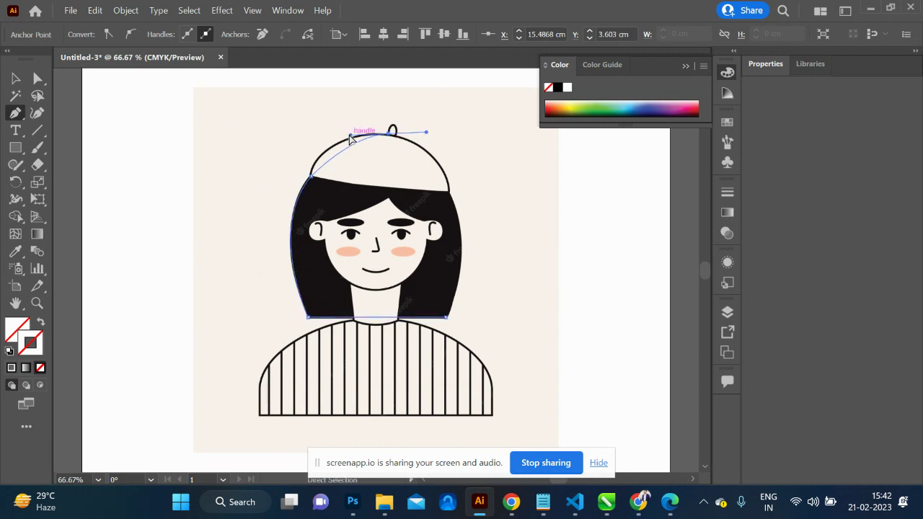
drag(351, 136, 328, 132)
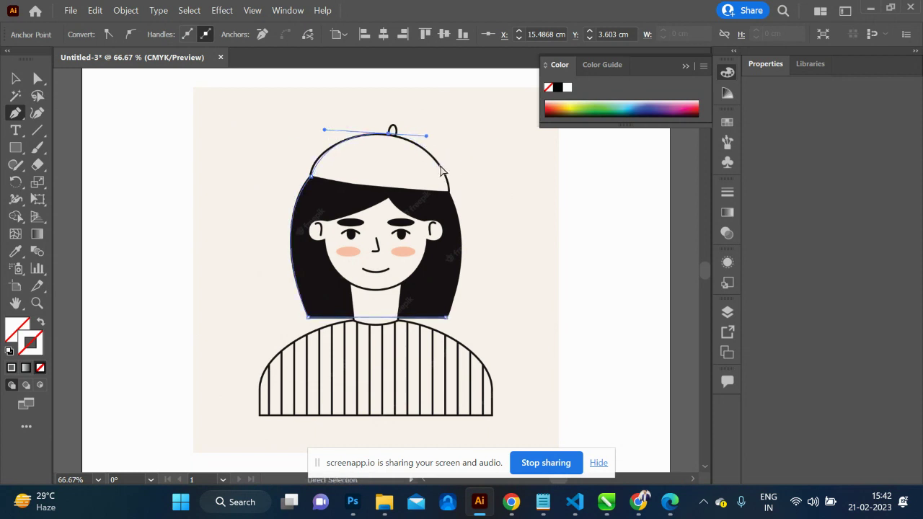
drag(310, 176, 353, 124)
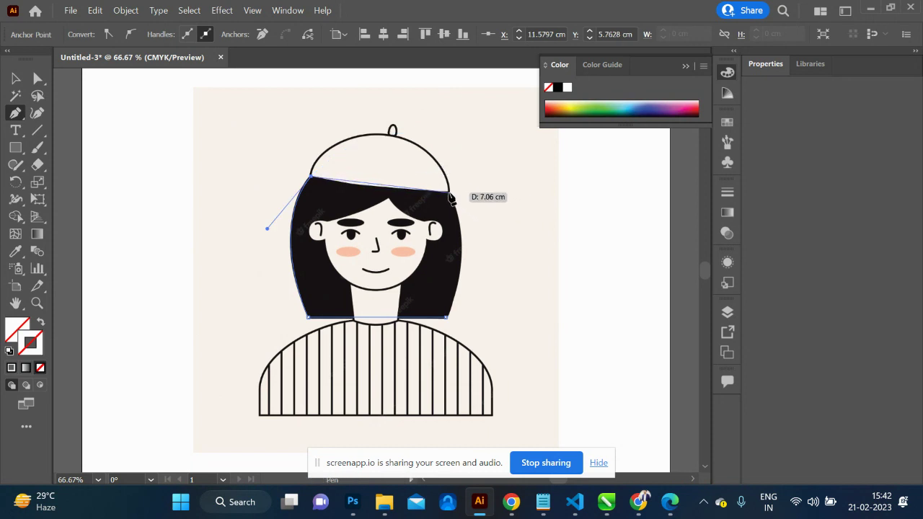
click(448, 192)
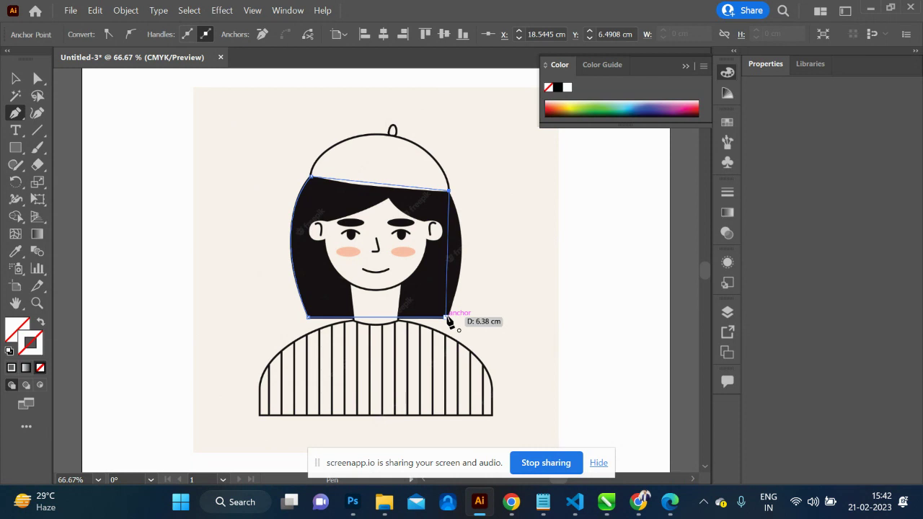
drag(446, 317, 413, 384)
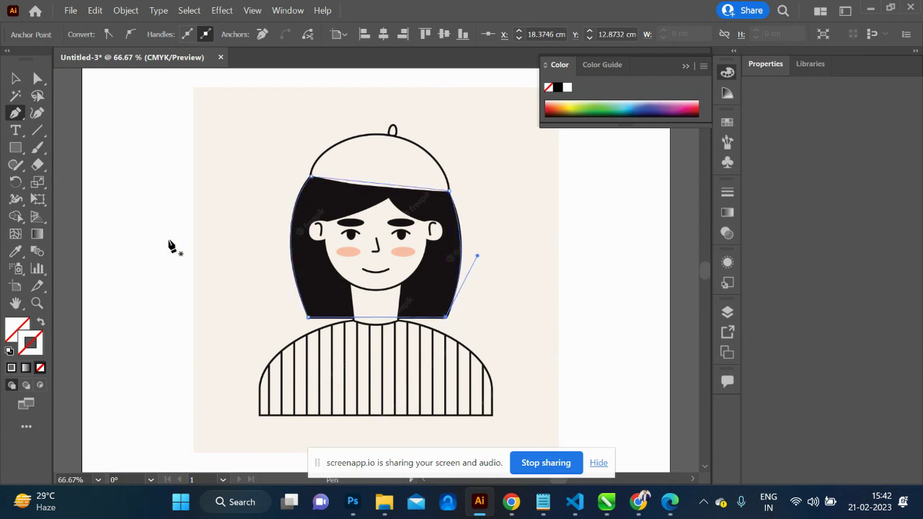
Fill the hair dark brown #330D08 and move it left off the artboard.
double_click(27, 328)
drag(629, 306, 625, 351)
click(571, 306)
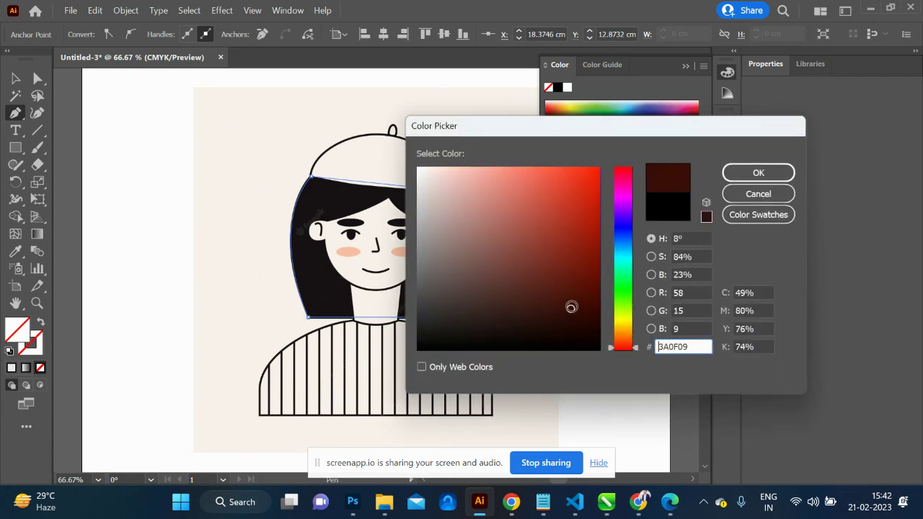
click(570, 312)
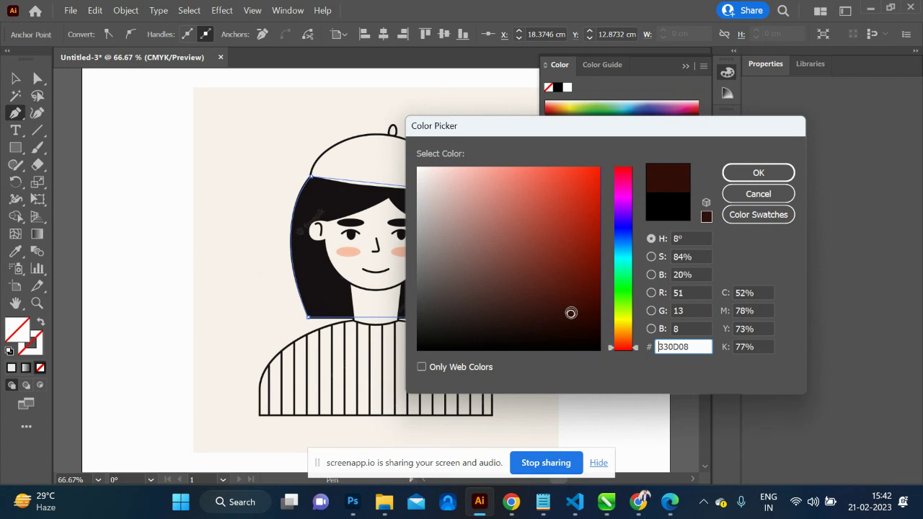
click(745, 174)
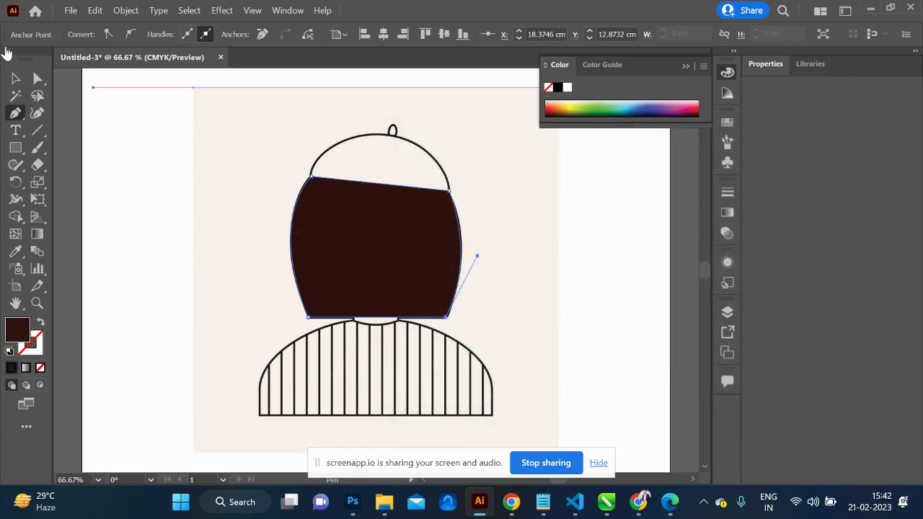
click(15, 78)
drag(355, 239, 133, 218)
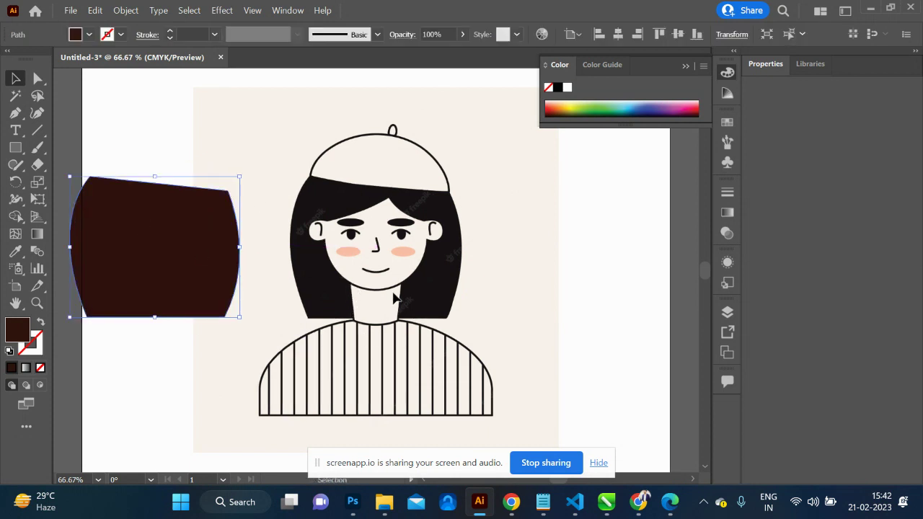
Trace an unfilled neck outline from the chin down and across to its right side.
key(p)
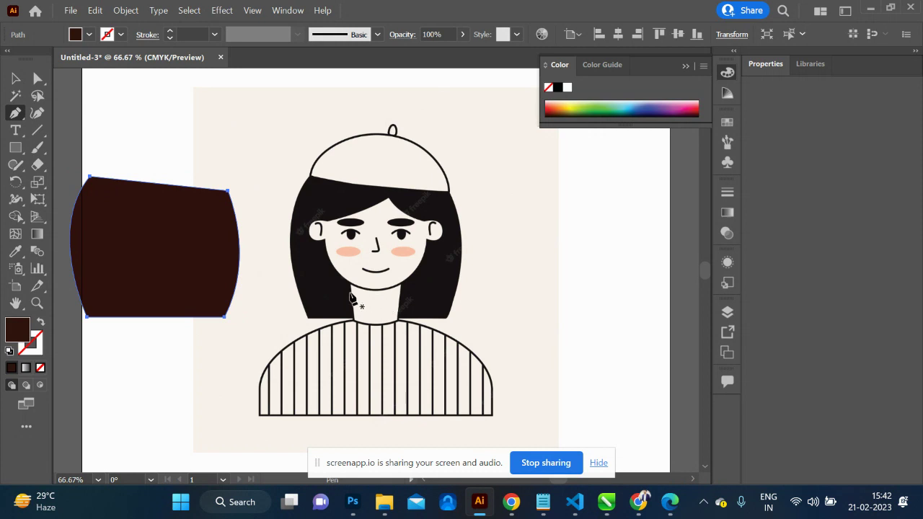
click(349, 285)
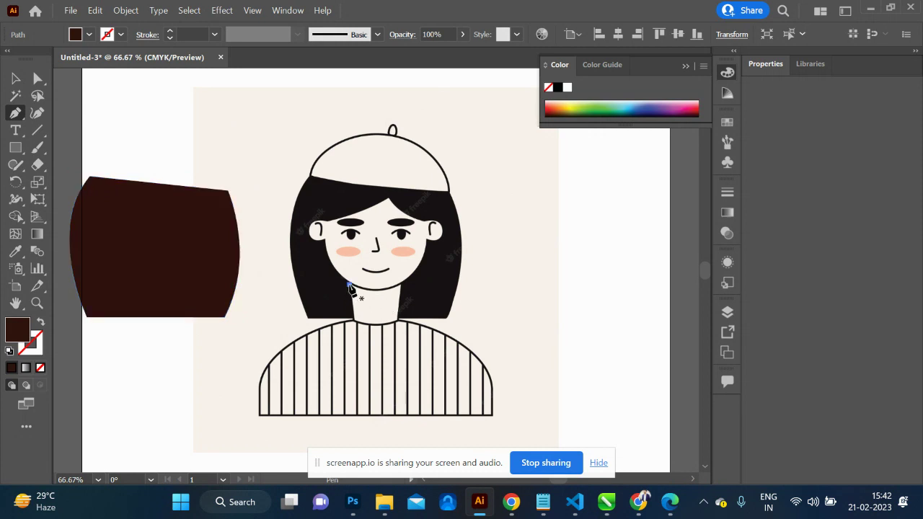
click(354, 319)
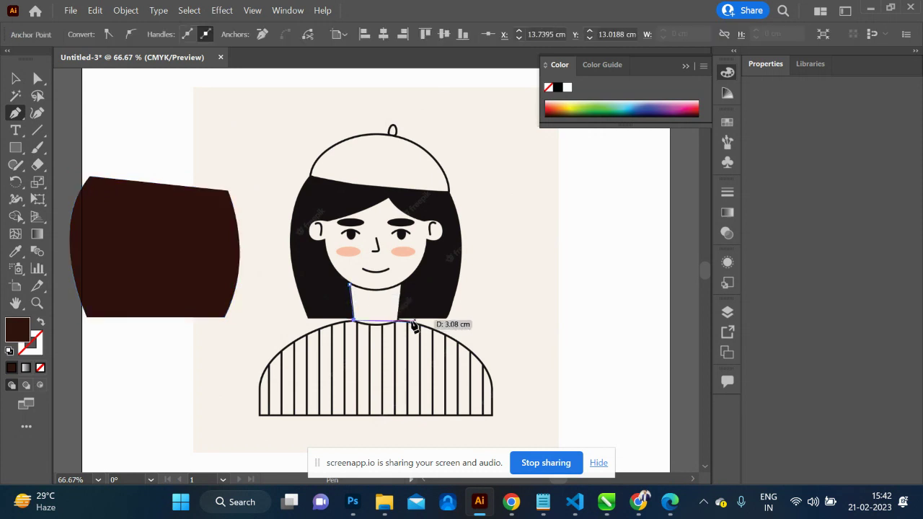
drag(396, 319, 409, 309)
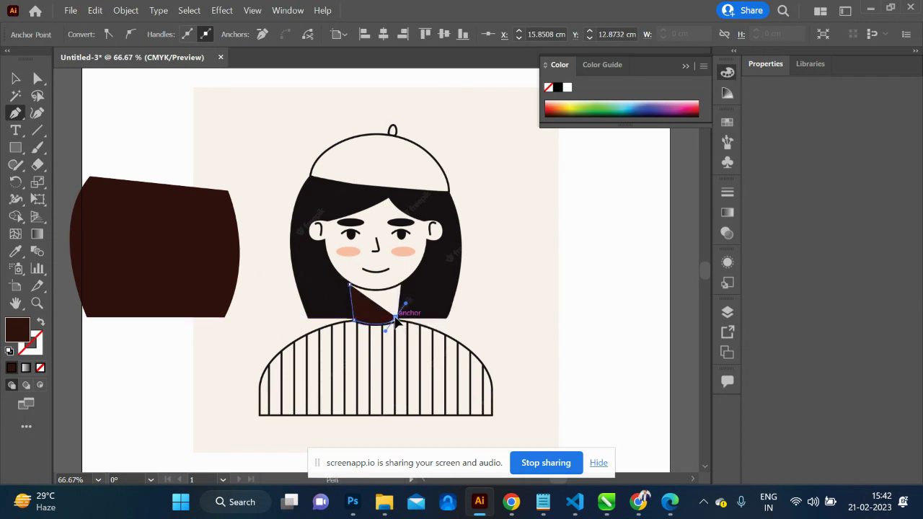
click(396, 319)
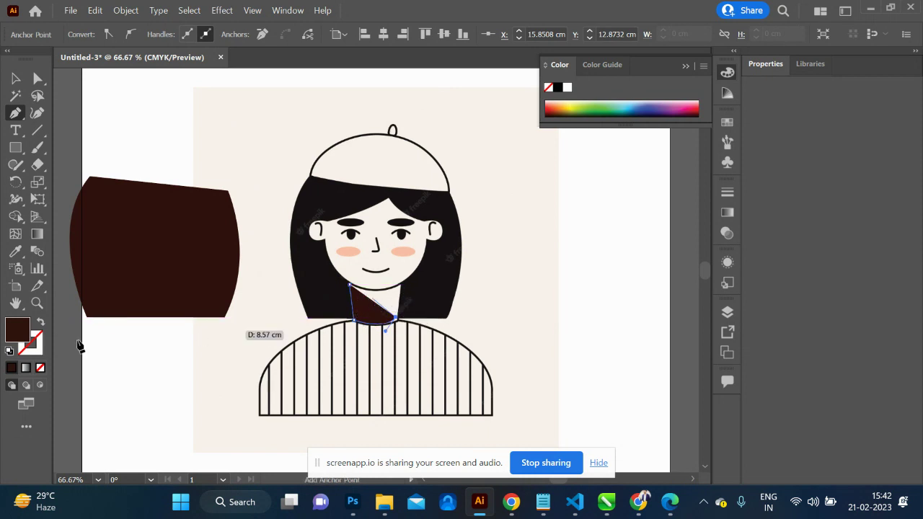
click(41, 324)
click(402, 287)
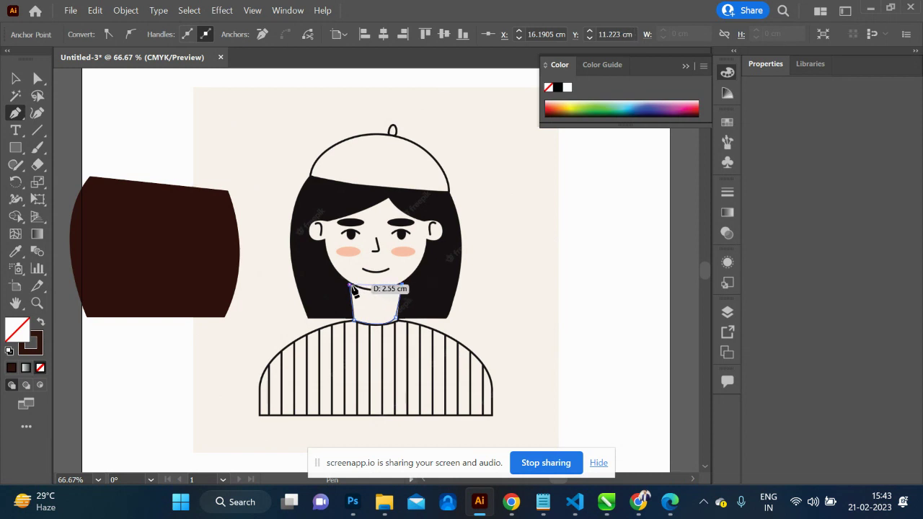
click(351, 286)
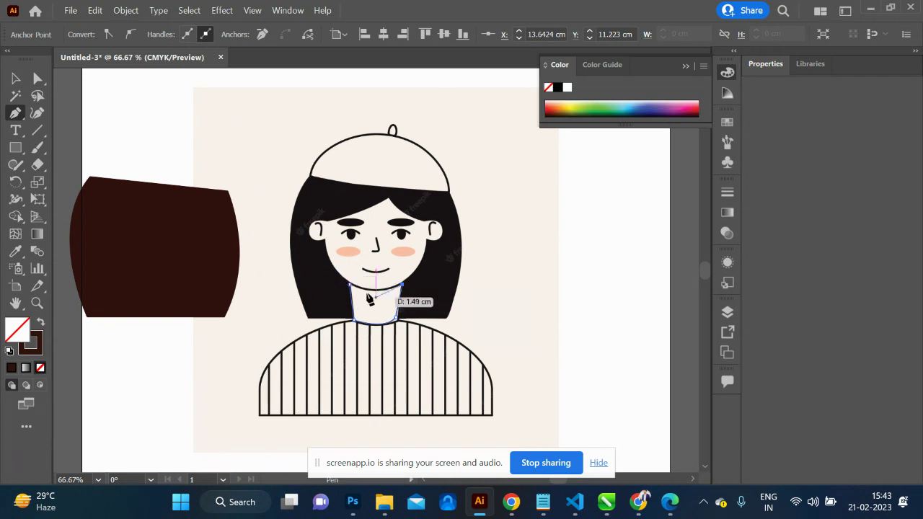
key(ctrl+z)
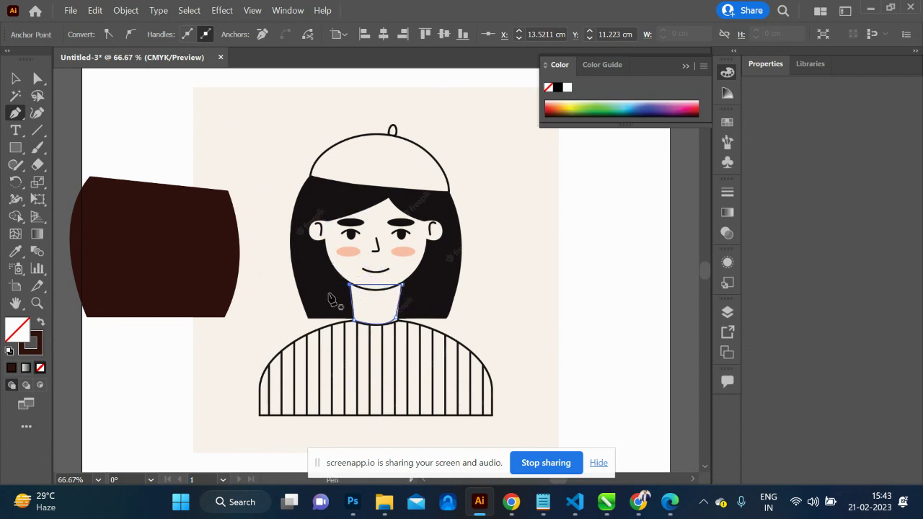
Select the neck outline on its own and open its fill colour picker.
click(16, 78)
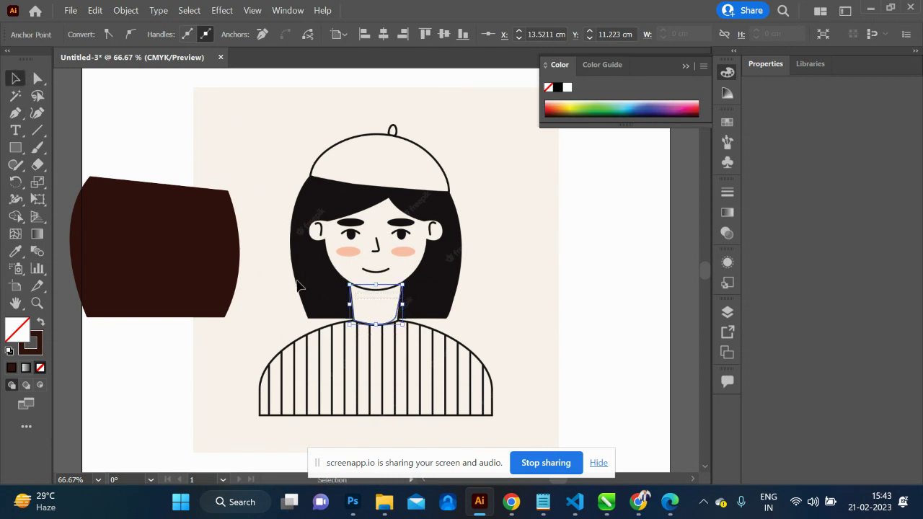
shift+click(186, 293)
click(409, 353)
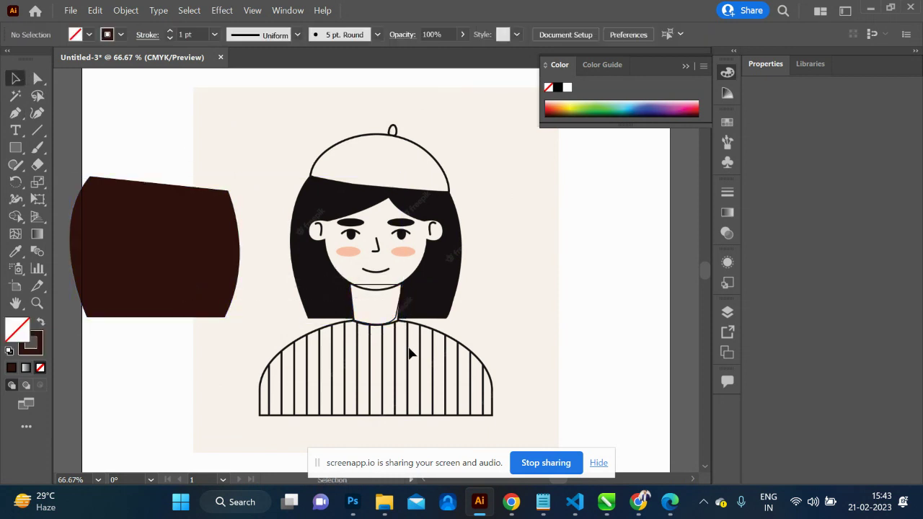
click(376, 326)
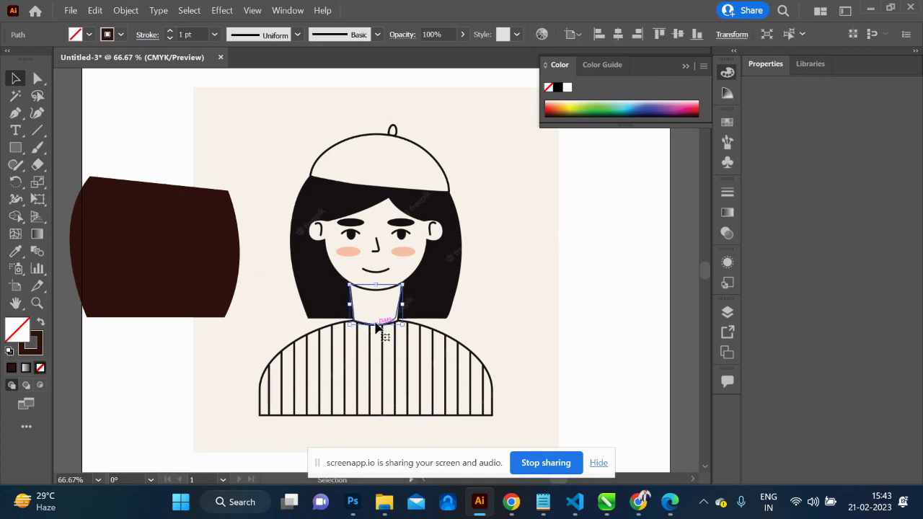
double_click(18, 338)
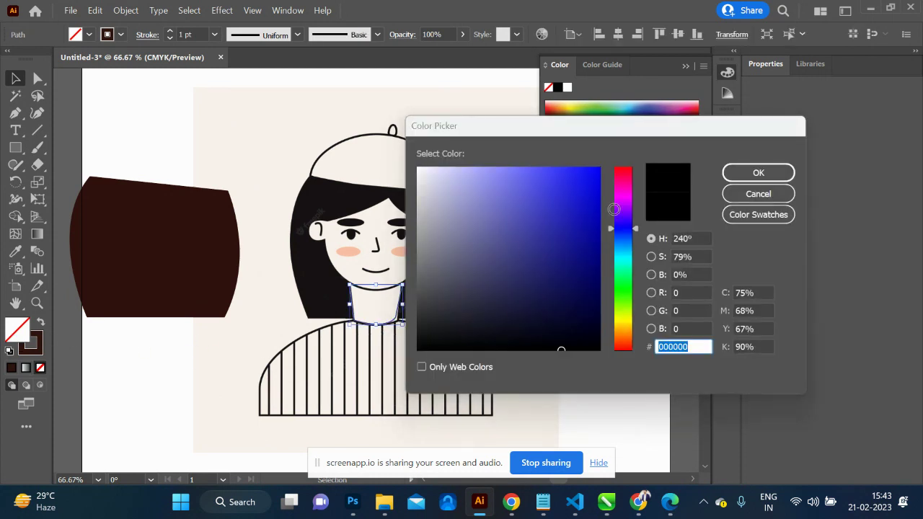
Fill the neck peach #EAC2A7 and position it just below the brown hair beside the artboard.
drag(635, 247, 634, 340)
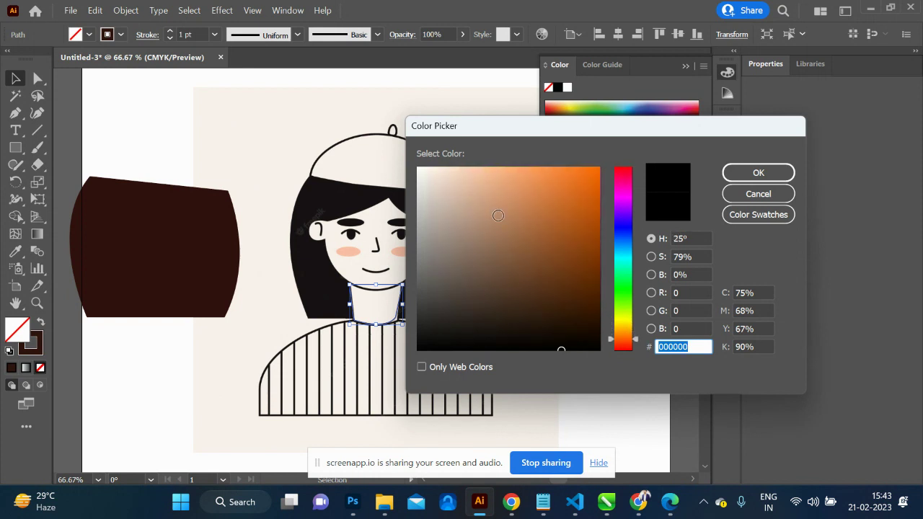
click(469, 181)
click(754, 173)
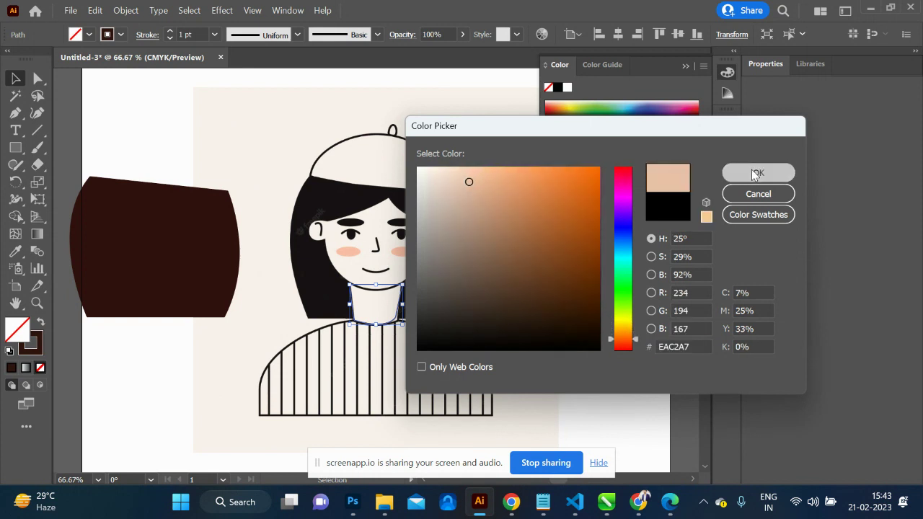
mouse_move(387, 308)
mouse_down()
mouse_move(163, 337)
mouse_move(159, 306)
mouse_up()
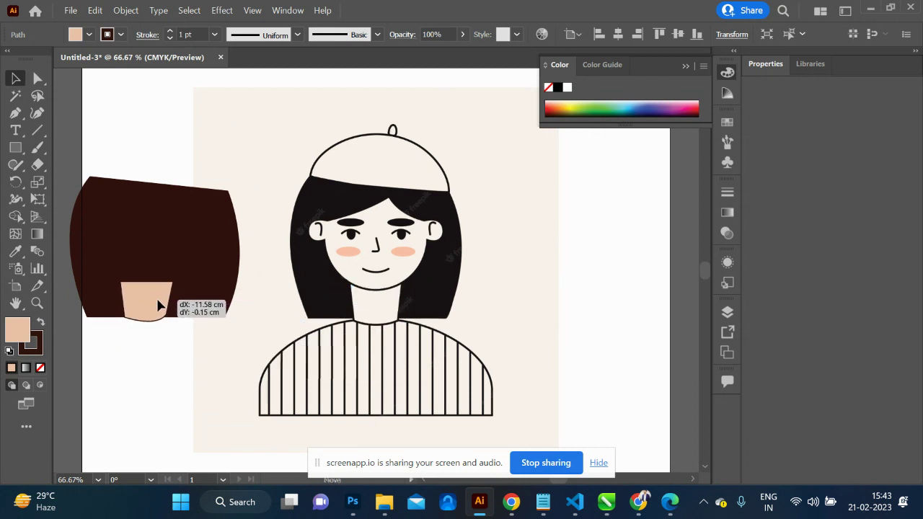
mouse_move(159, 306)
mouse_down()
mouse_move(158, 326)
mouse_move(159, 315)
mouse_up()
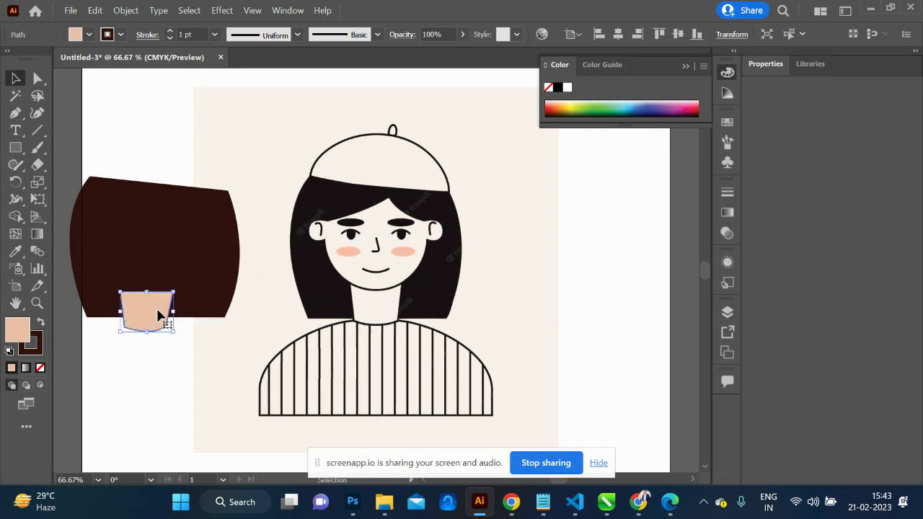
click(196, 358)
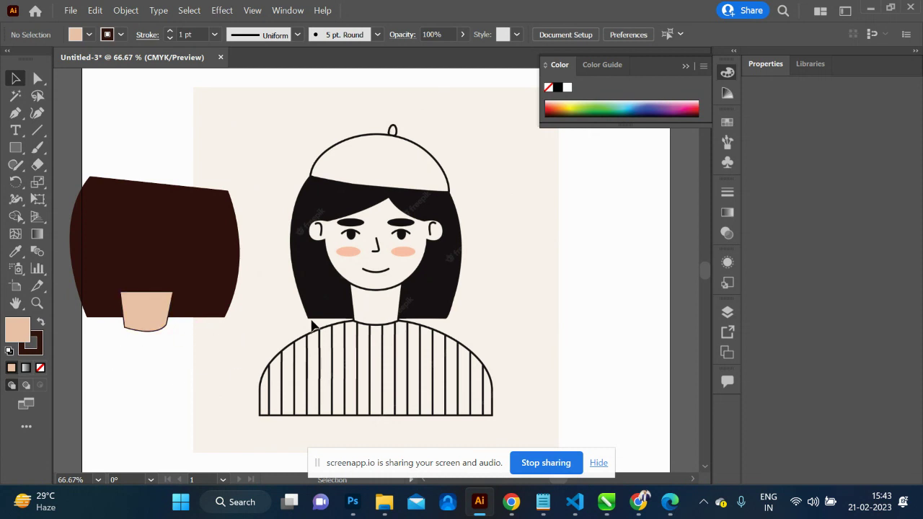
Start the shirt outline from its bottom-left corner, curving the shoulder up to the neckline with no fill.
key(p)
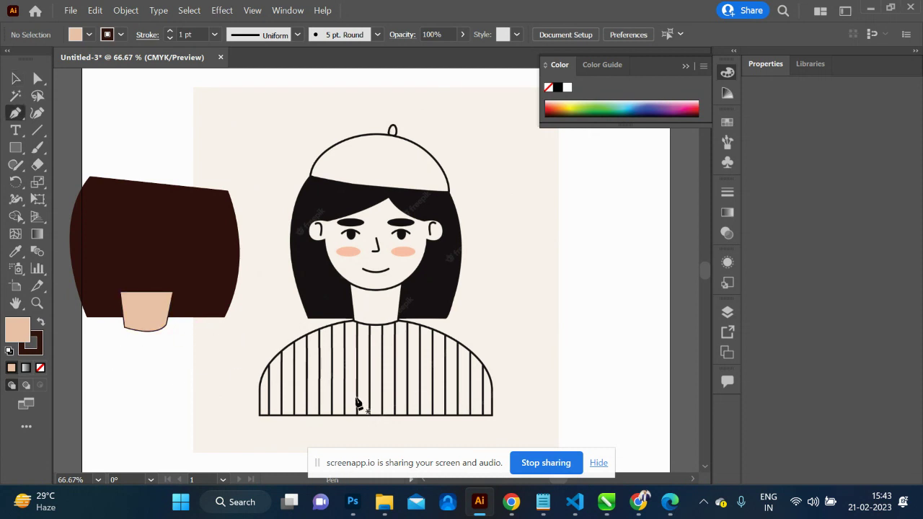
click(259, 415)
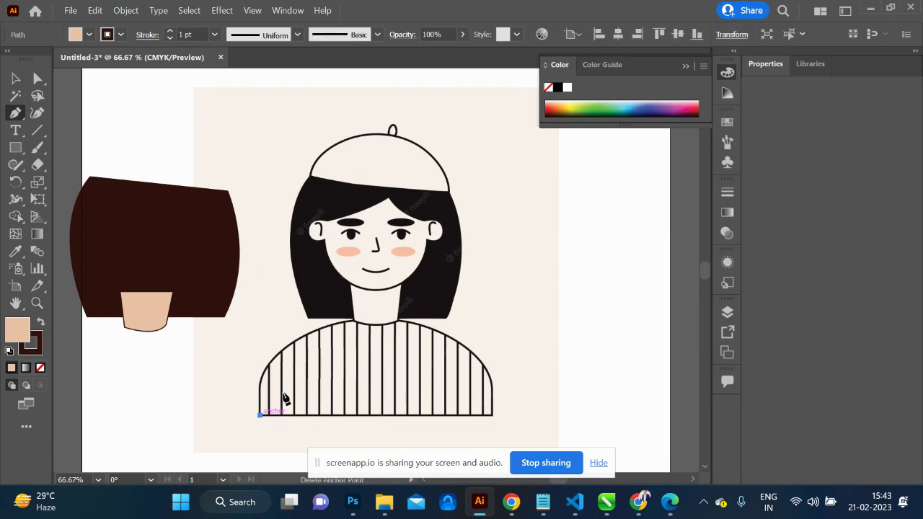
drag(338, 324, 442, 295)
click(336, 323)
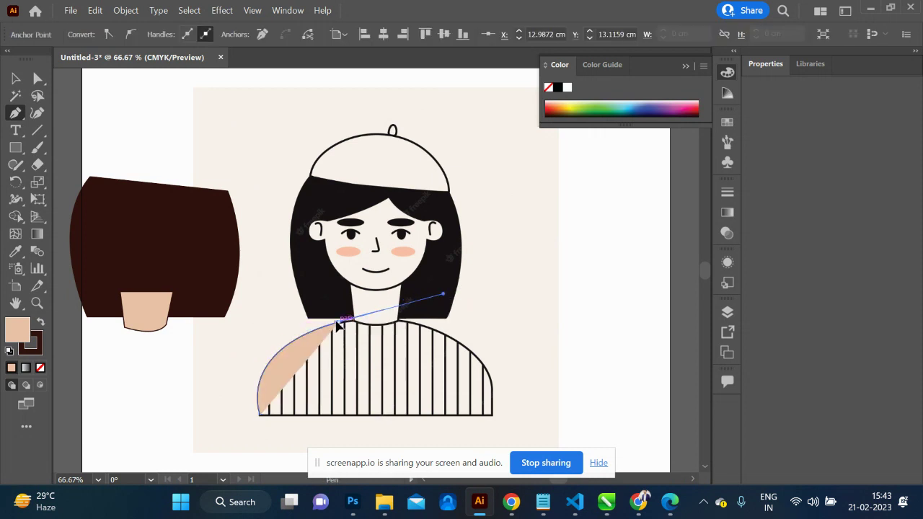
key(ctrl+z)
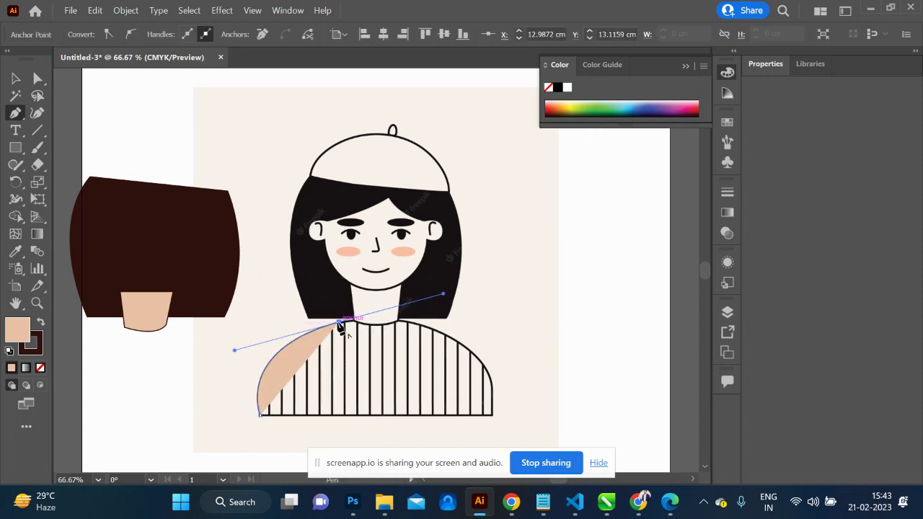
drag(340, 326, 41, 372)
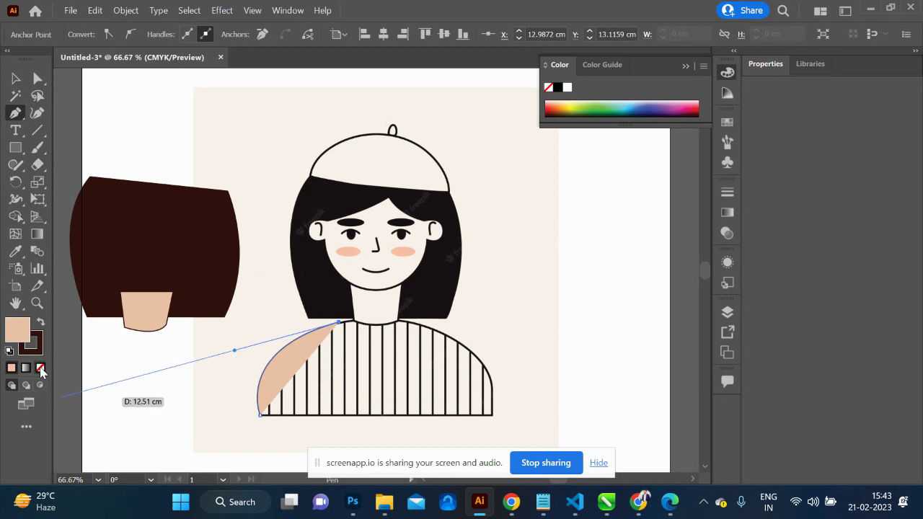
click(40, 369)
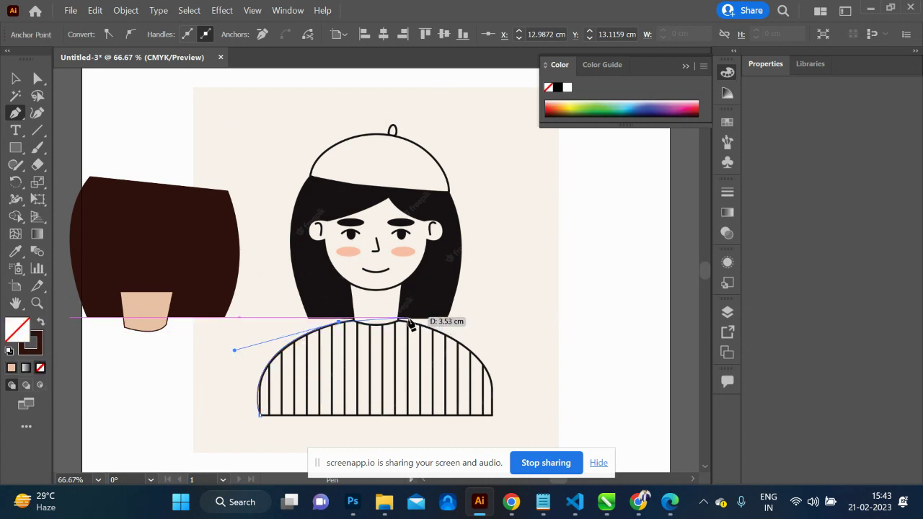
Trace the neckline, curve down the right shoulder, and close the shirt shape.
click(353, 321)
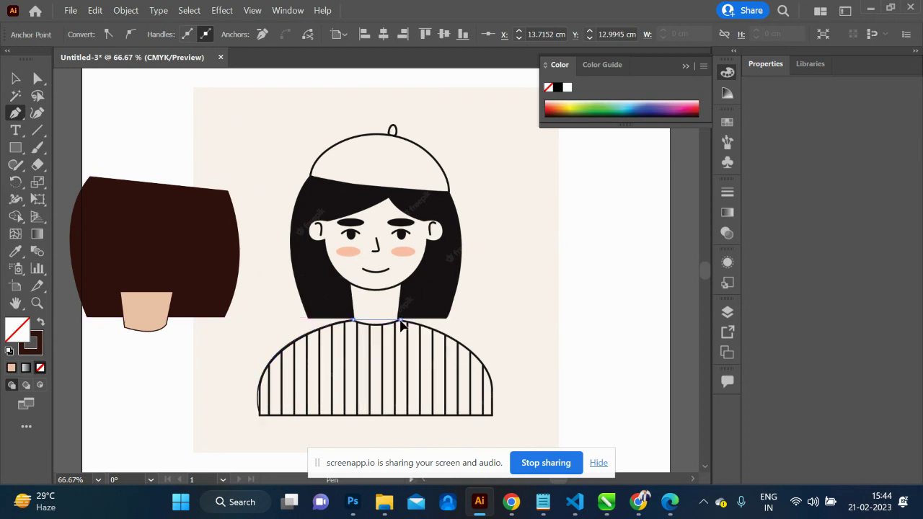
click(400, 320)
click(430, 313)
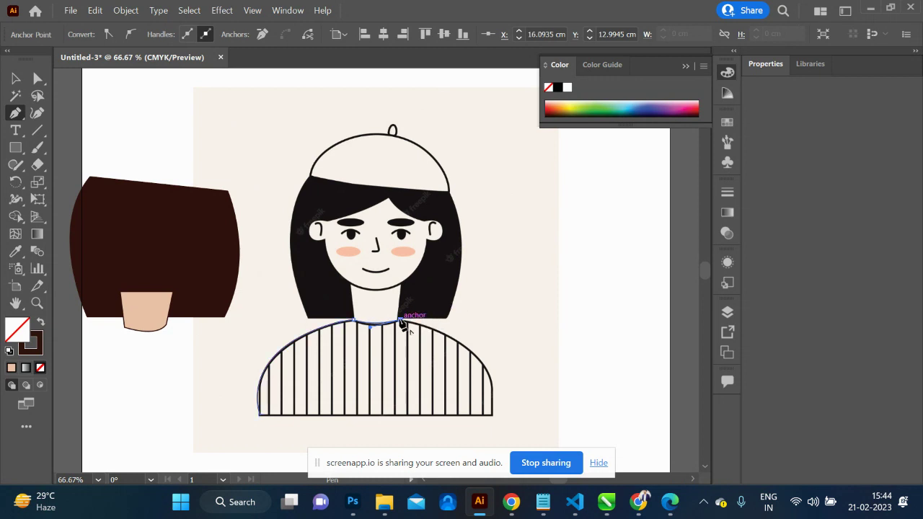
drag(490, 381, 498, 424)
drag(491, 383, 494, 416)
click(493, 415)
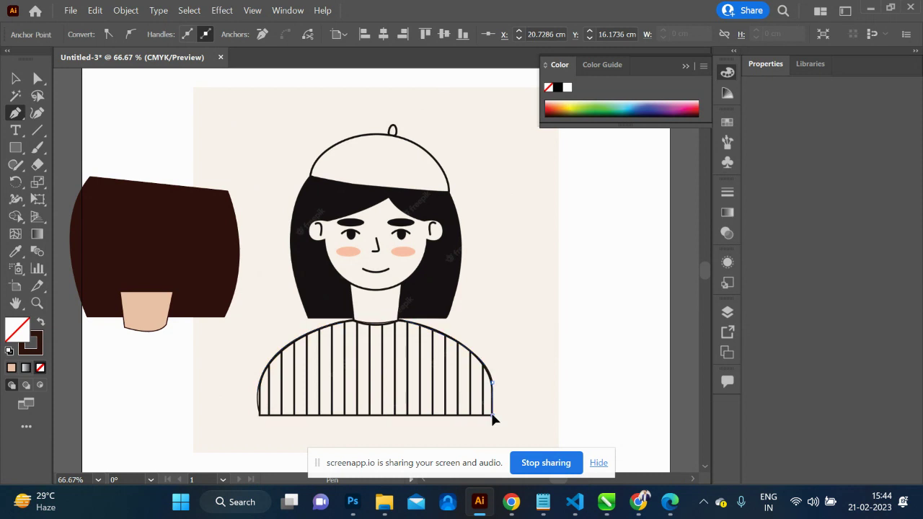
click(259, 415)
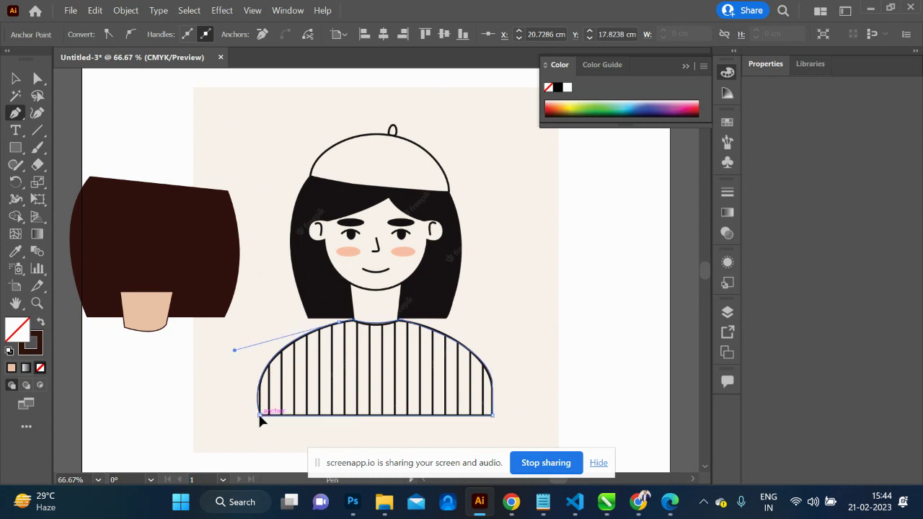
Fill the shirt bright red and move it beneath the brown hair.
double_click(24, 333)
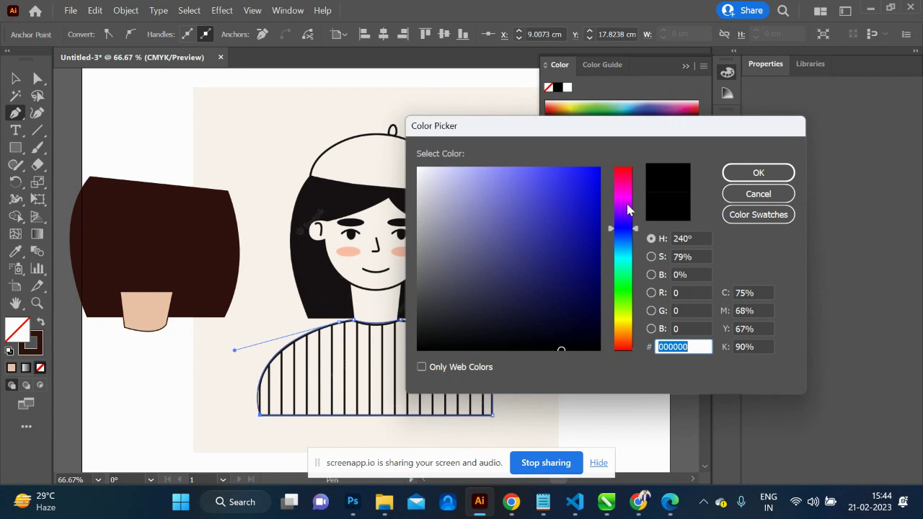
click(624, 201)
drag(626, 203, 627, 176)
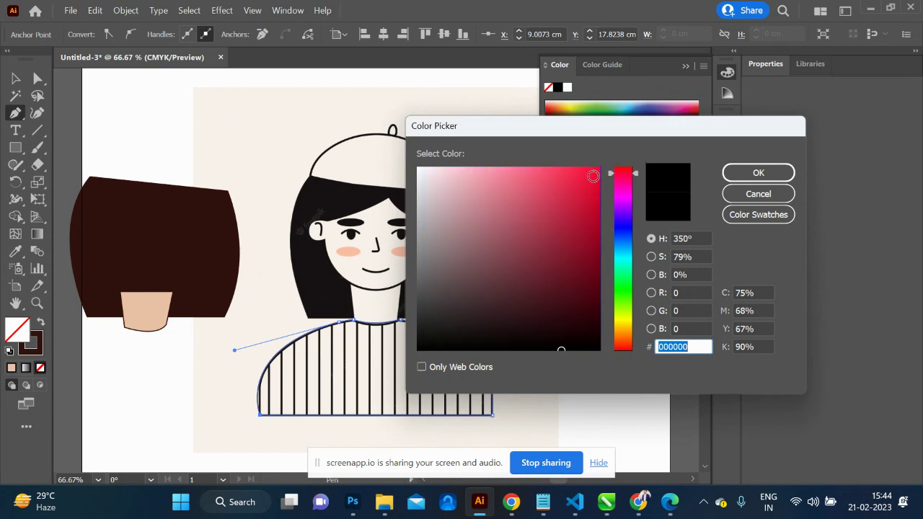
click(592, 176)
click(738, 170)
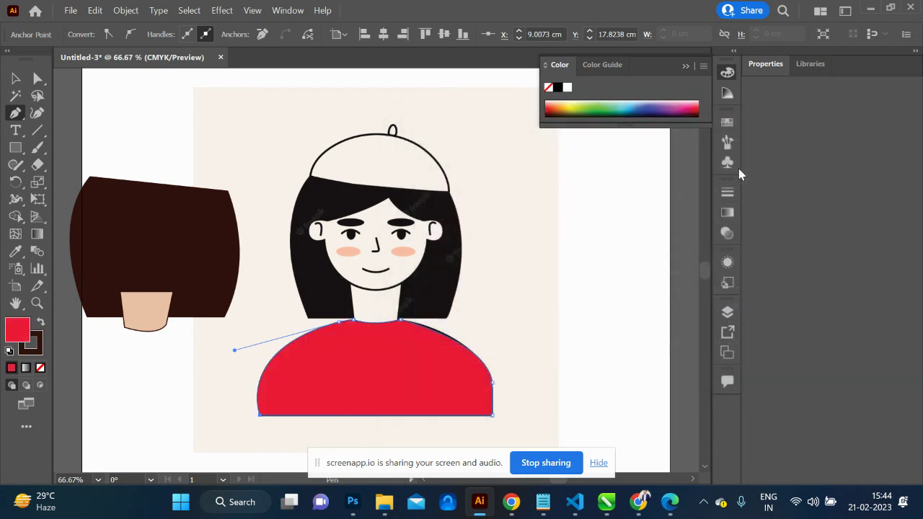
key(v)
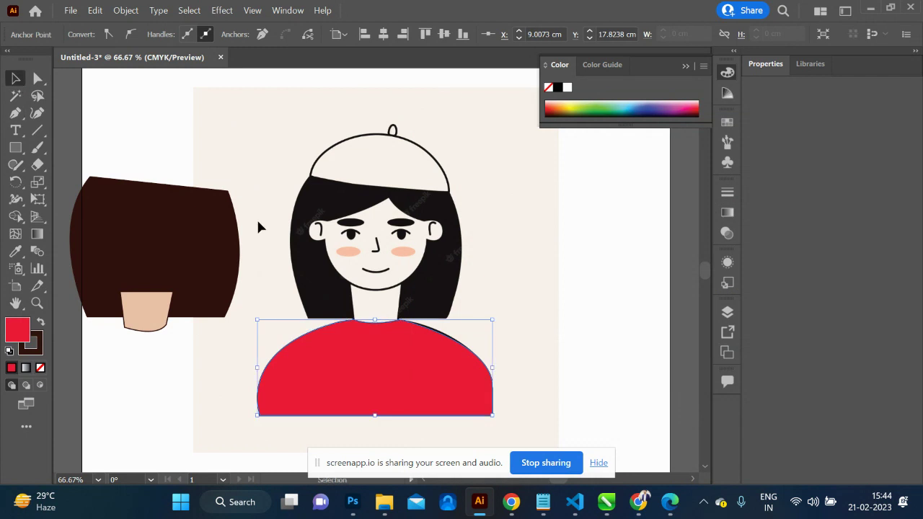
scroll(260, 227, left, 5)
drag(581, 385, 340, 389)
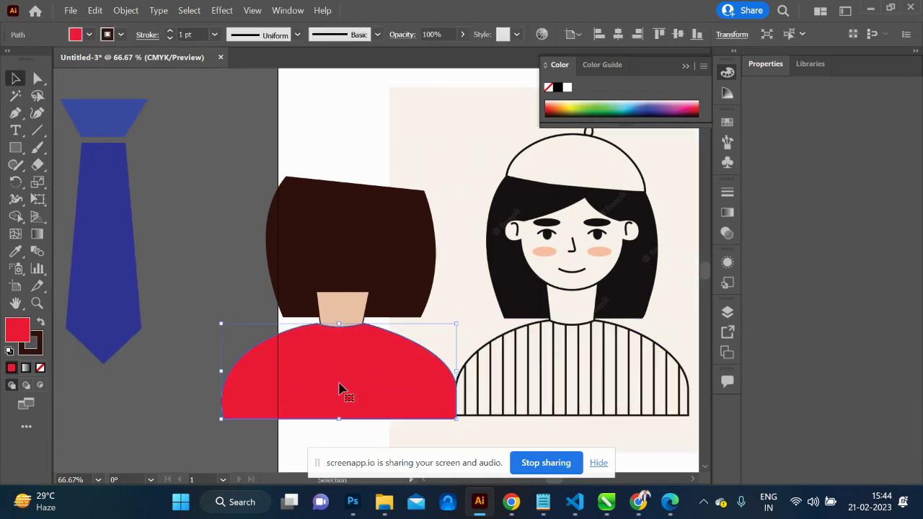
click(227, 251)
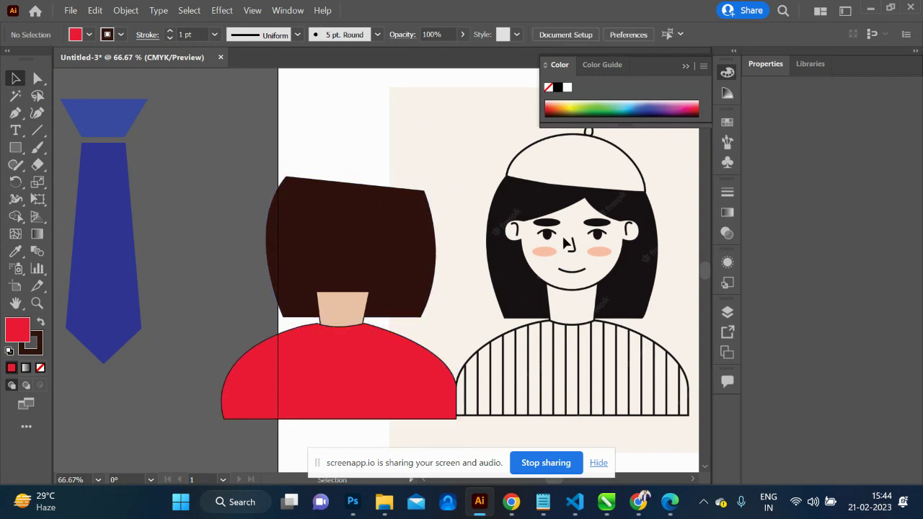
Trace the beret as a closed curved shape over the reference.
scroll(567, 243, right, 3)
key(p)
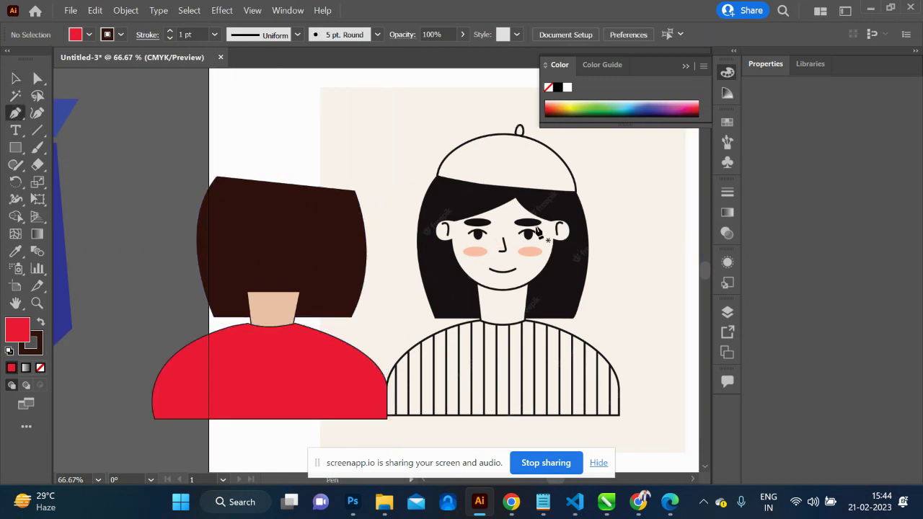
click(438, 176)
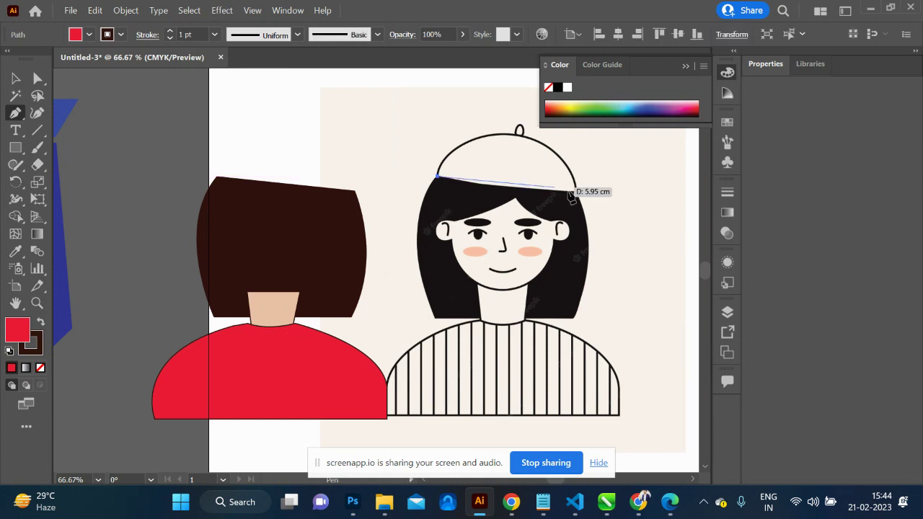
mouse_move(576, 191)
mouse_down()
mouse_move(518, 140)
mouse_move(457, 135)
mouse_up()
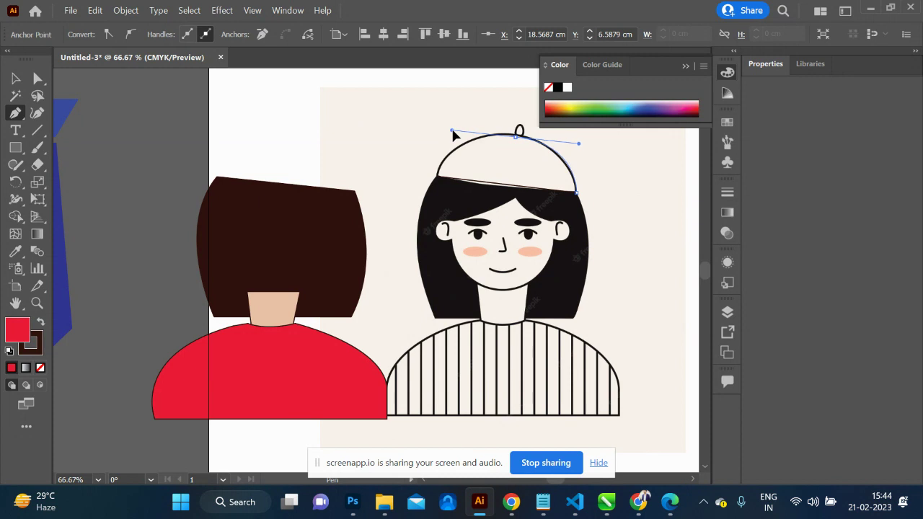
click(438, 177)
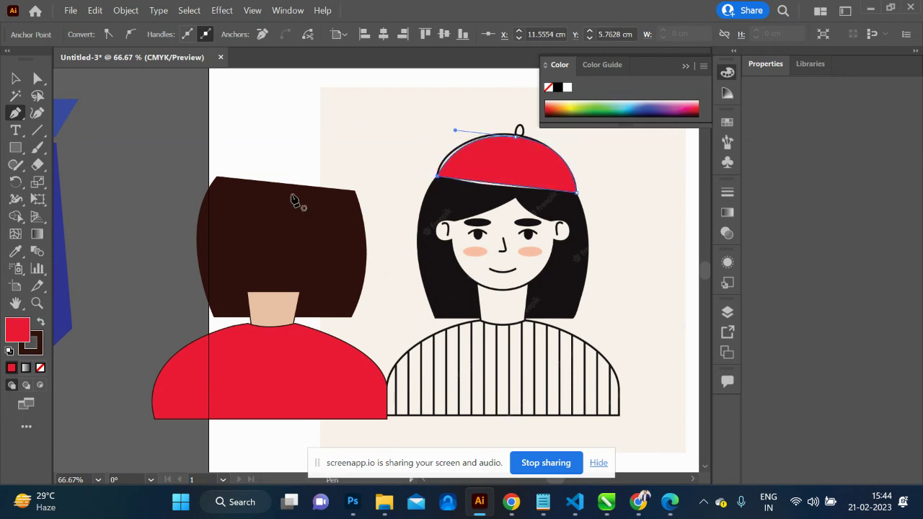
Fill the beret dark green and move it onto the hair figure's head.
double_click(16, 333)
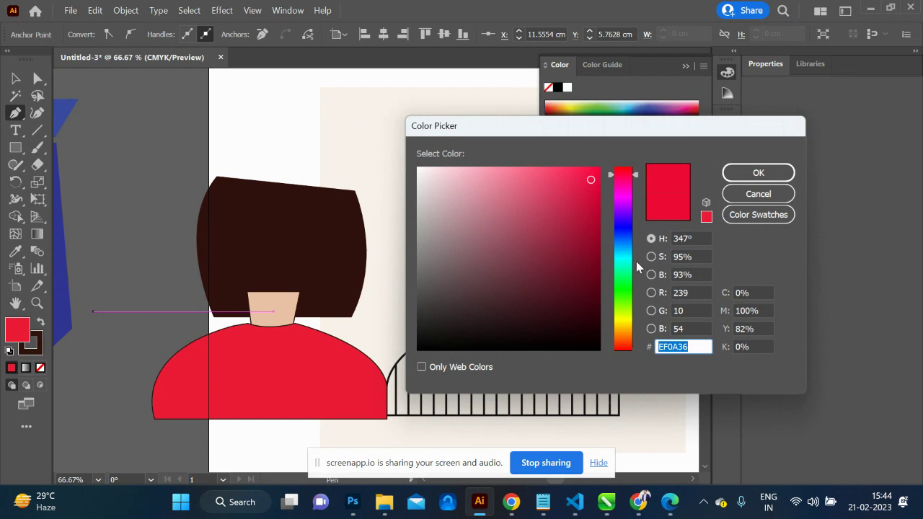
drag(626, 269, 627, 287)
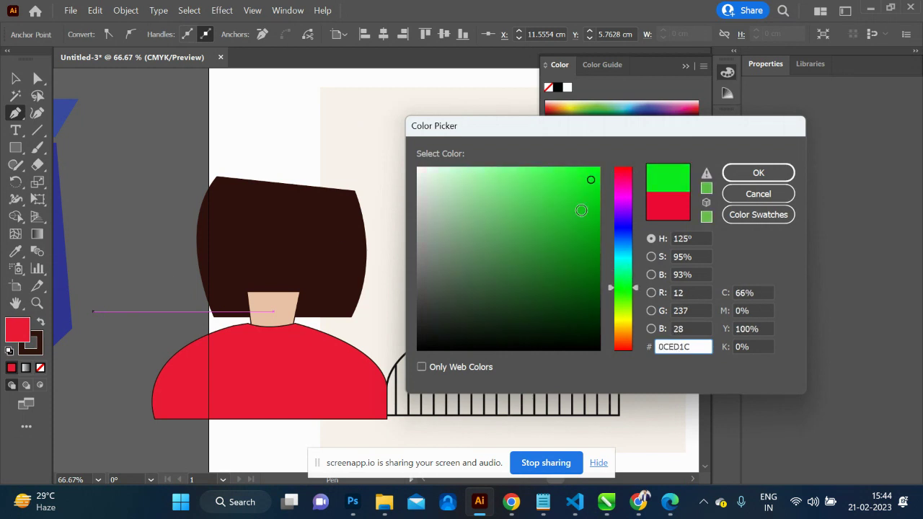
click(579, 211)
click(737, 176)
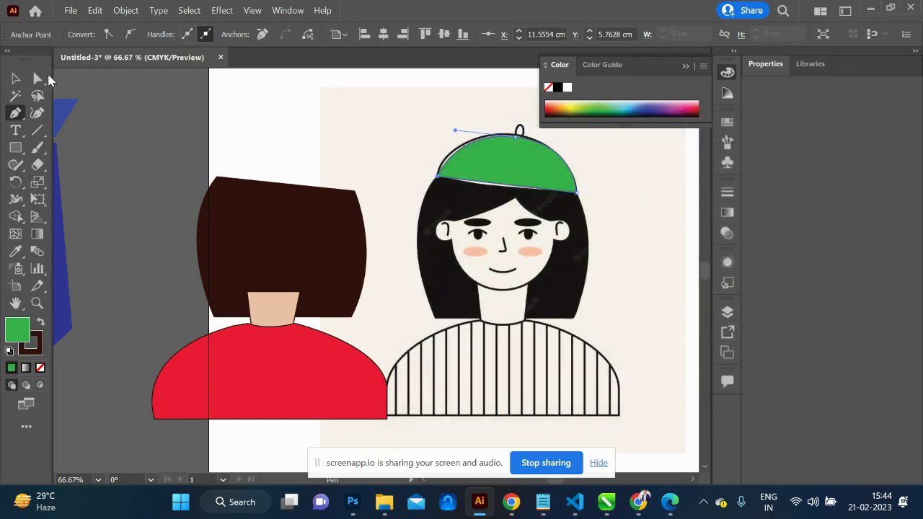
click(19, 80)
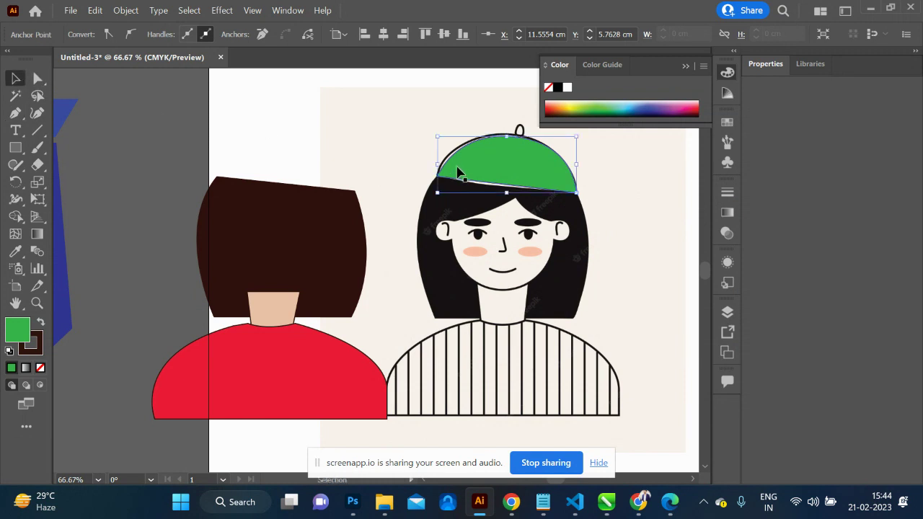
drag(461, 173, 240, 175)
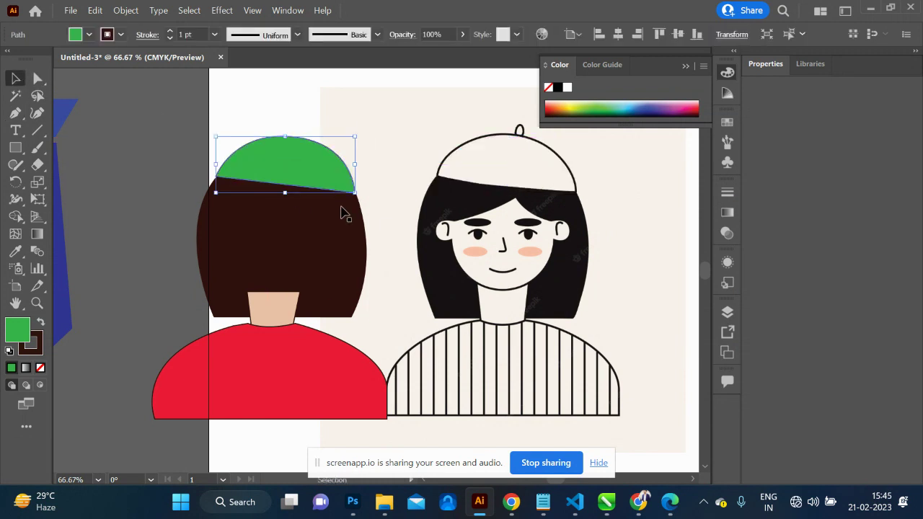
Recolour the beret near-black, then bright pink.
double_click(23, 330)
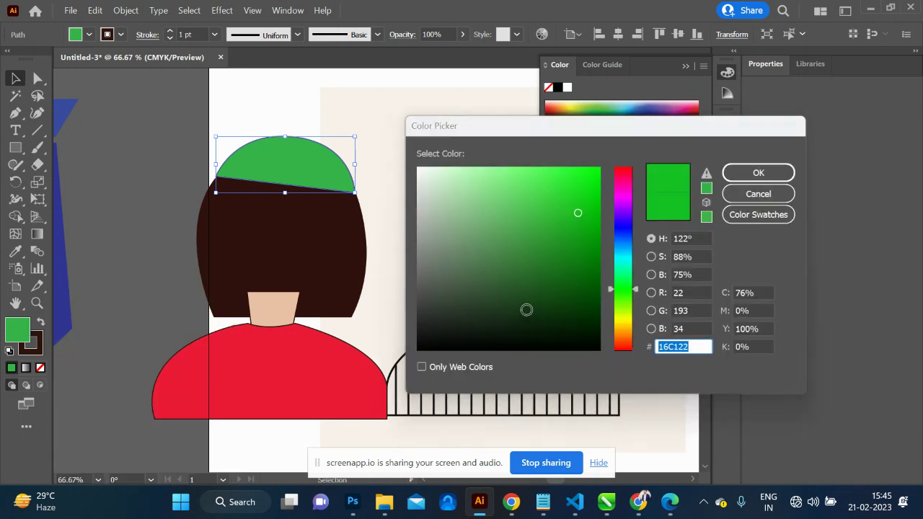
click(484, 342)
click(757, 174)
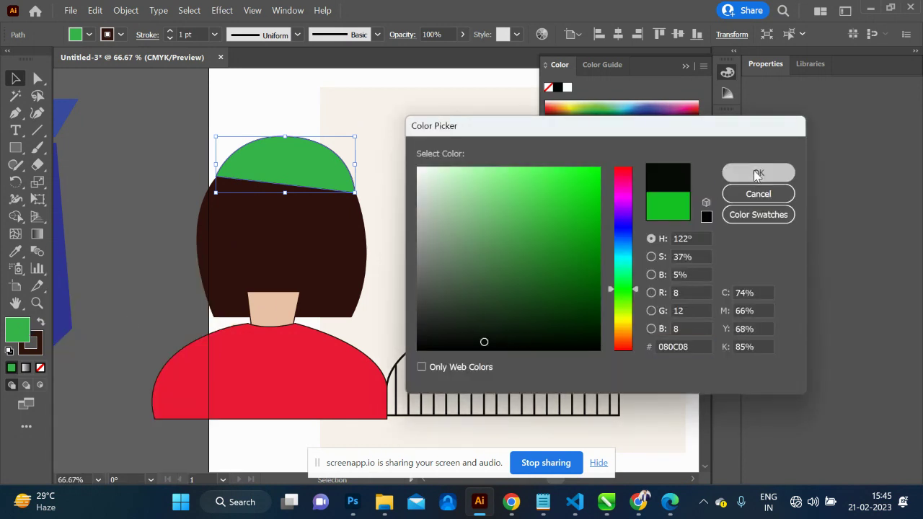
double_click(21, 328)
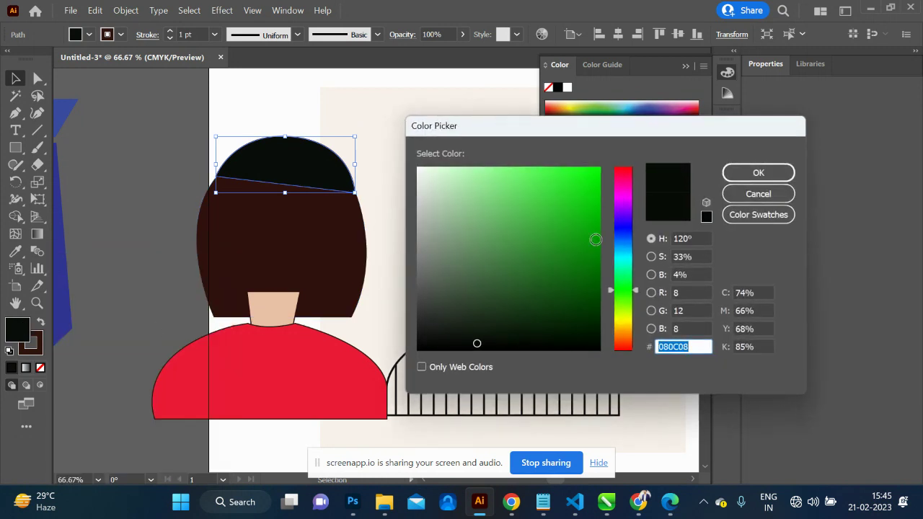
drag(627, 237, 621, 196)
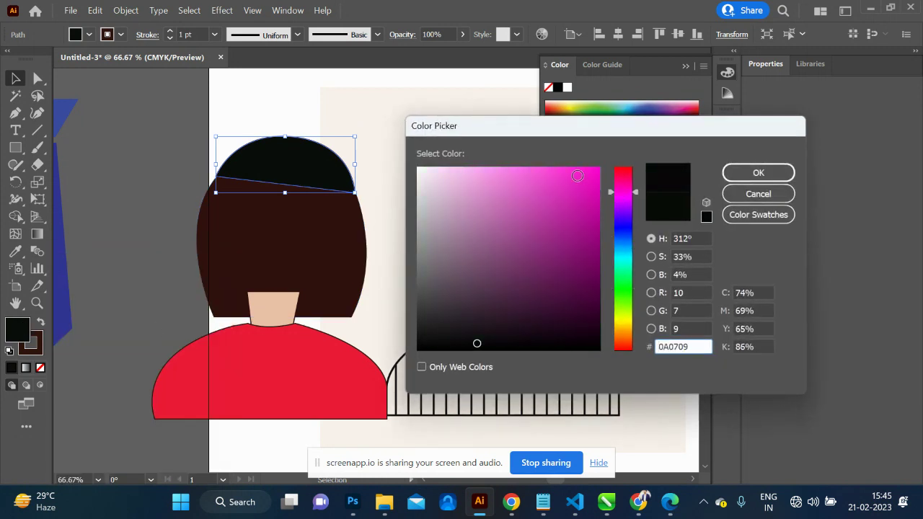
click(576, 175)
click(758, 173)
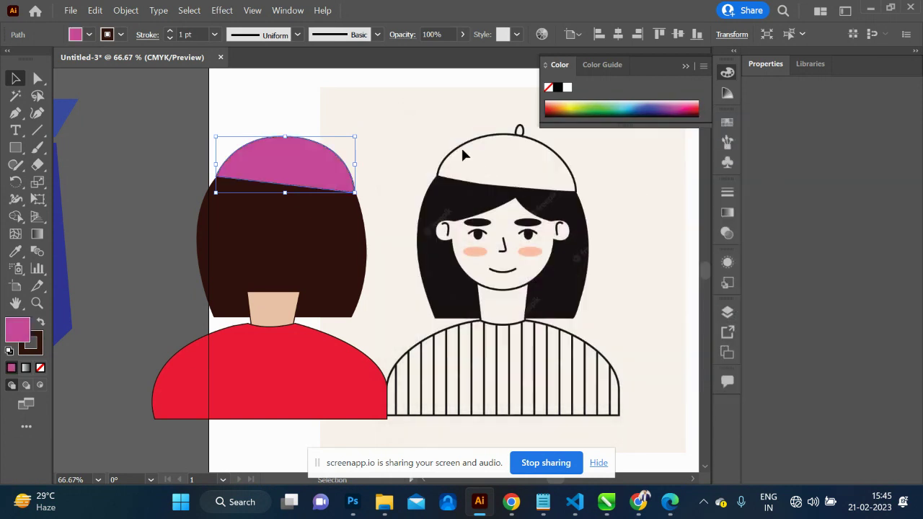
click(370, 127)
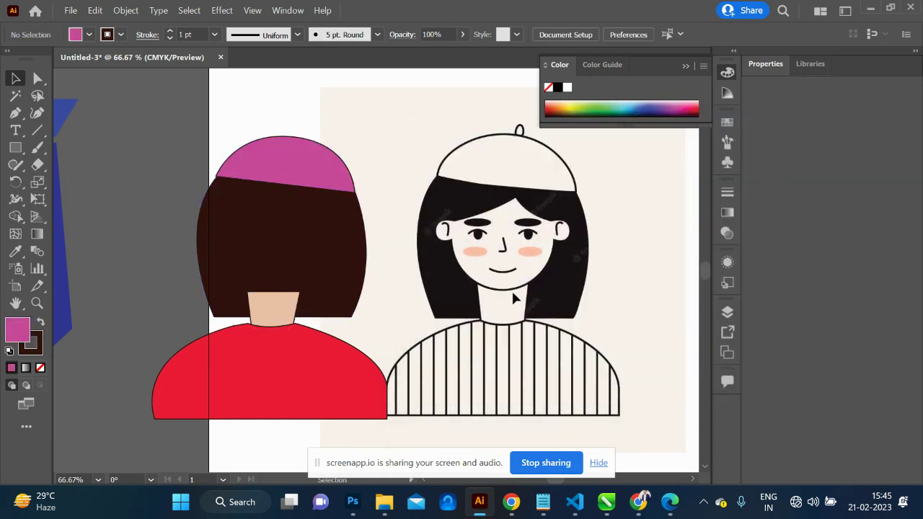
key(p)
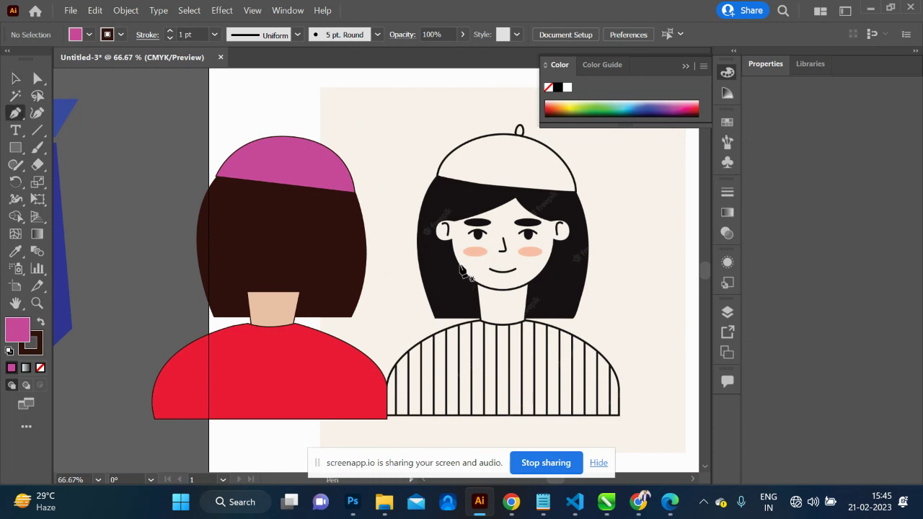
Trace an unfilled jaw line from the ear down to the chin, curving up around the right ear.
click(451, 240)
drag(502, 289, 552, 296)
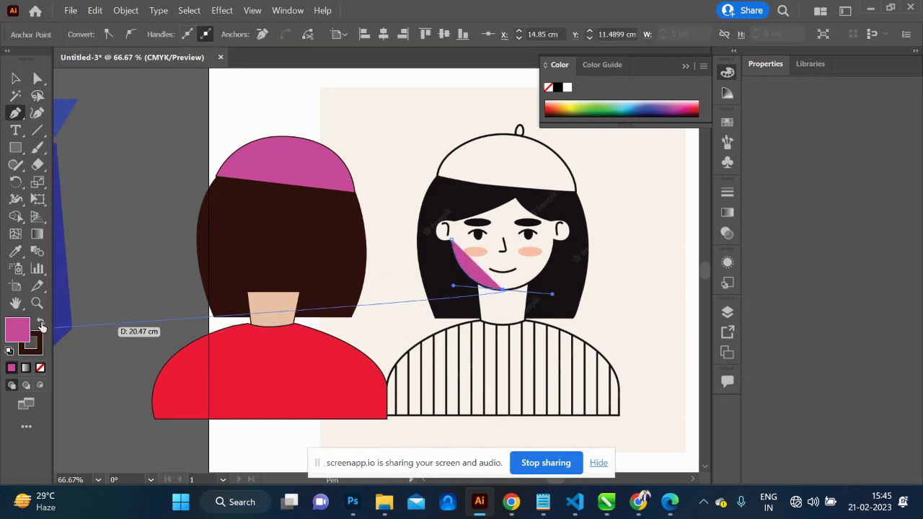
click(42, 369)
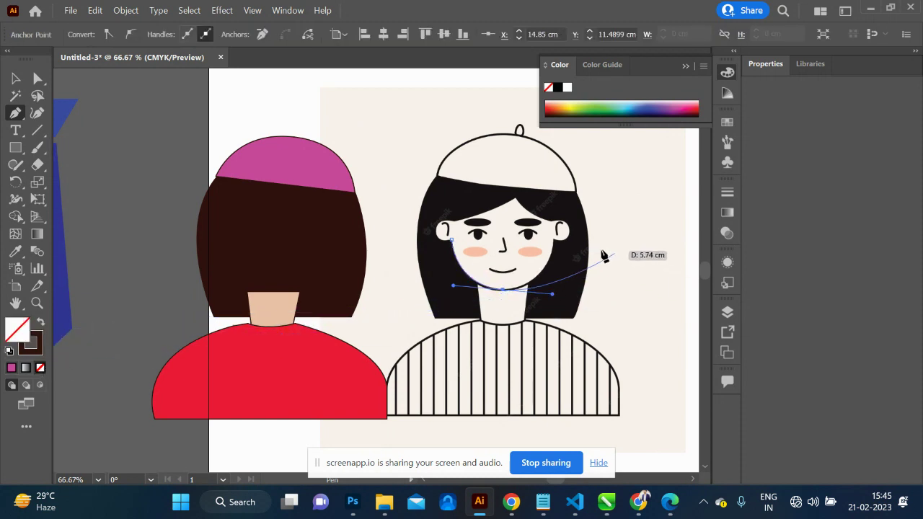
click(554, 239)
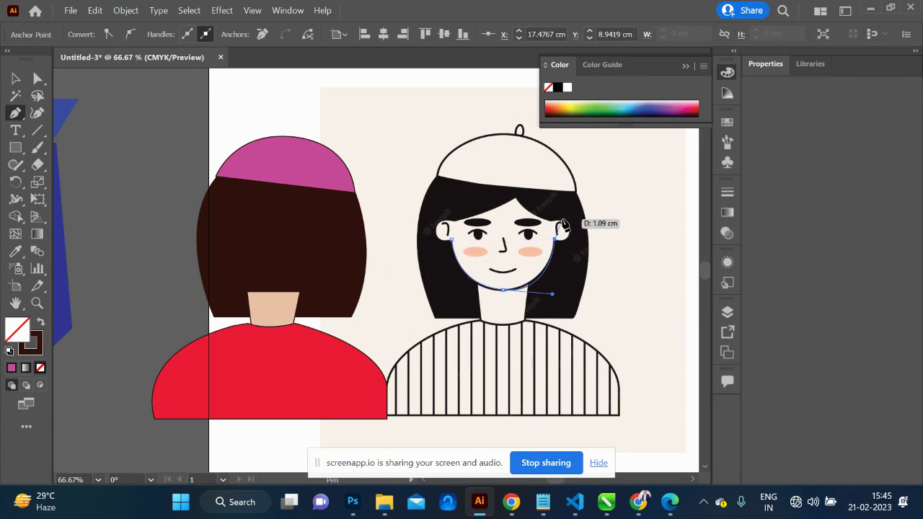
drag(562, 220, 544, 196)
Continue the face outline up toward the hairline, along the left cheek and around the left ear.
click(562, 221)
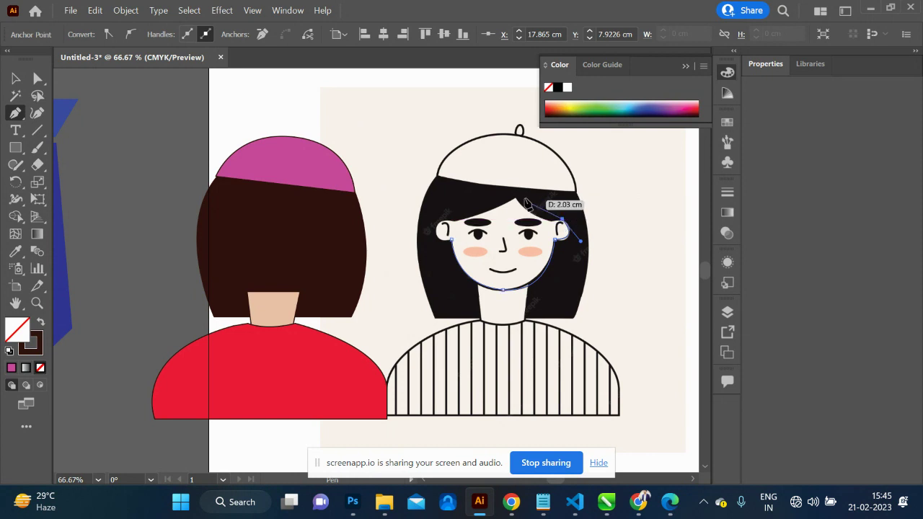
drag(516, 198, 501, 165)
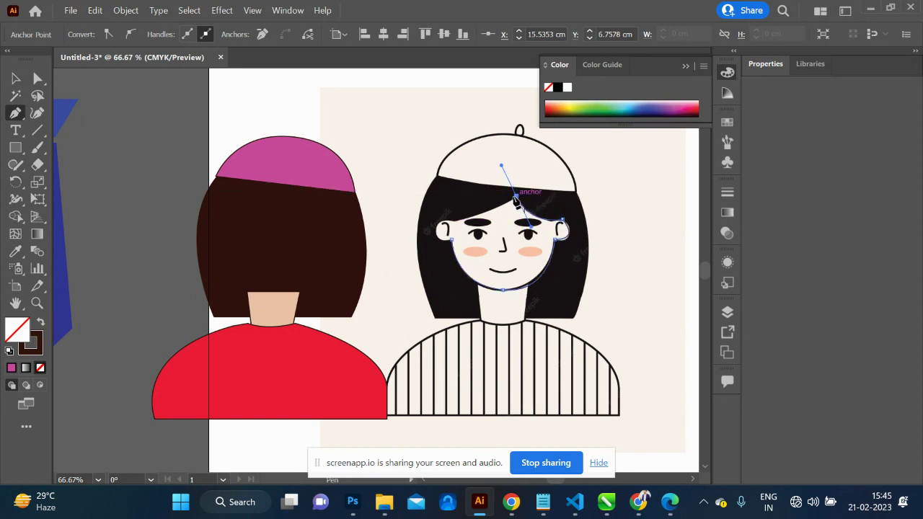
click(516, 196)
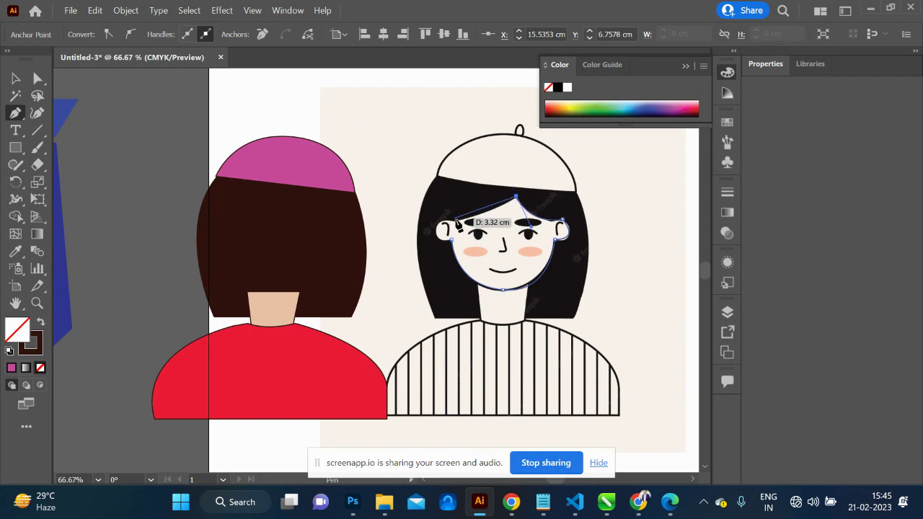
drag(448, 222, 438, 225)
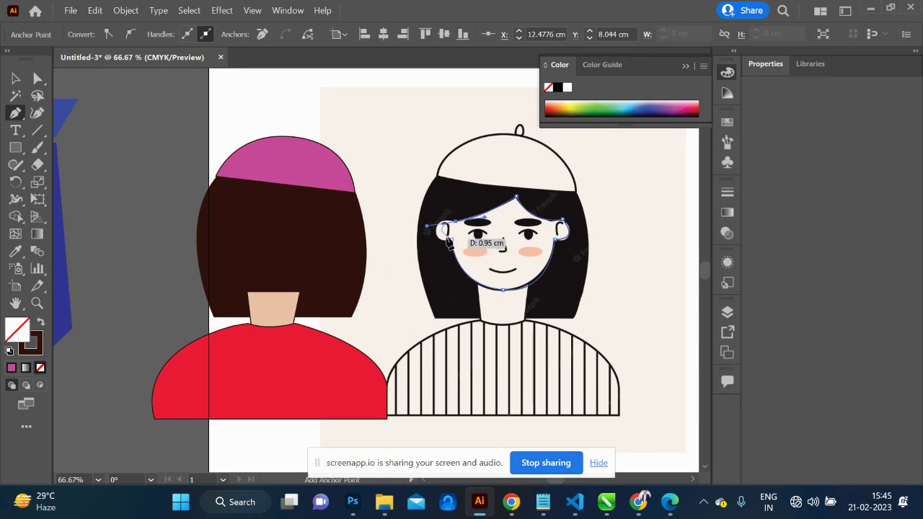
mouse_move(440, 240)
mouse_down()
mouse_move(458, 226)
mouse_move(438, 240)
mouse_move(440, 259)
mouse_up()
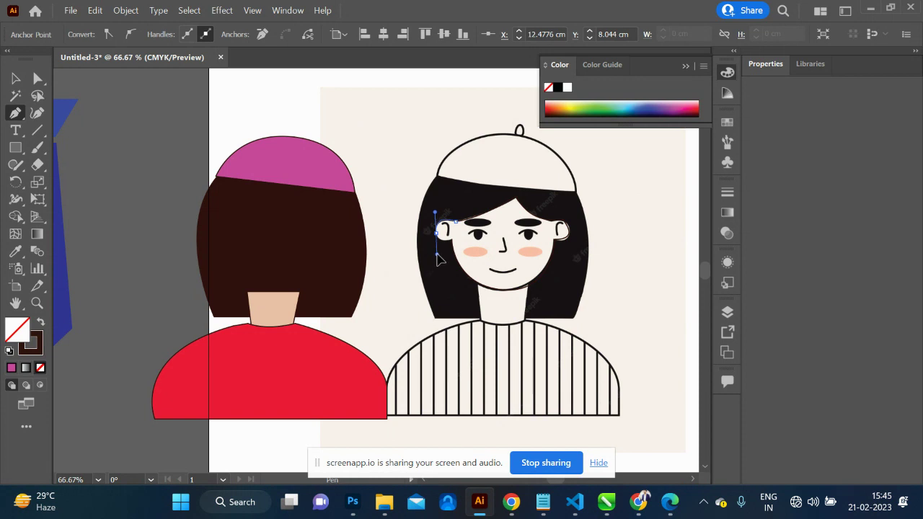
drag(440, 260, 437, 254)
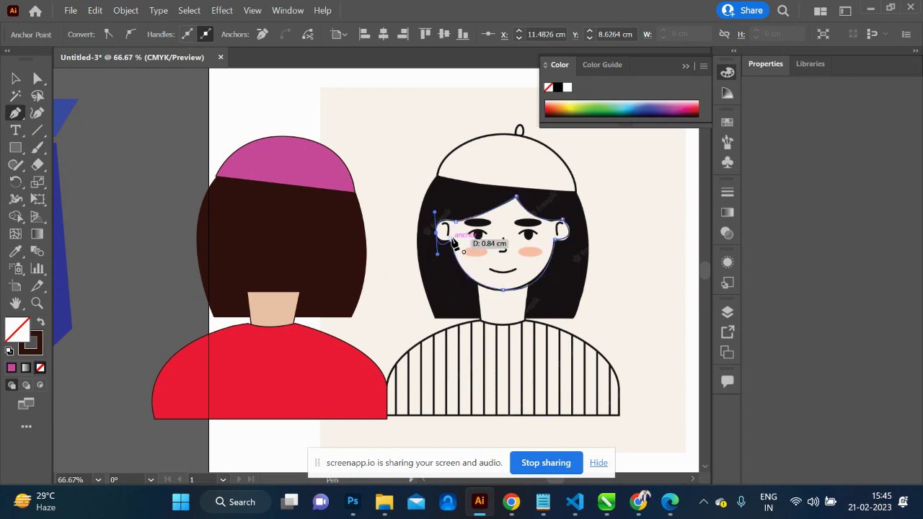
Fill the face with a light warm skin tone and move it onto the left figure's head.
click(17, 81)
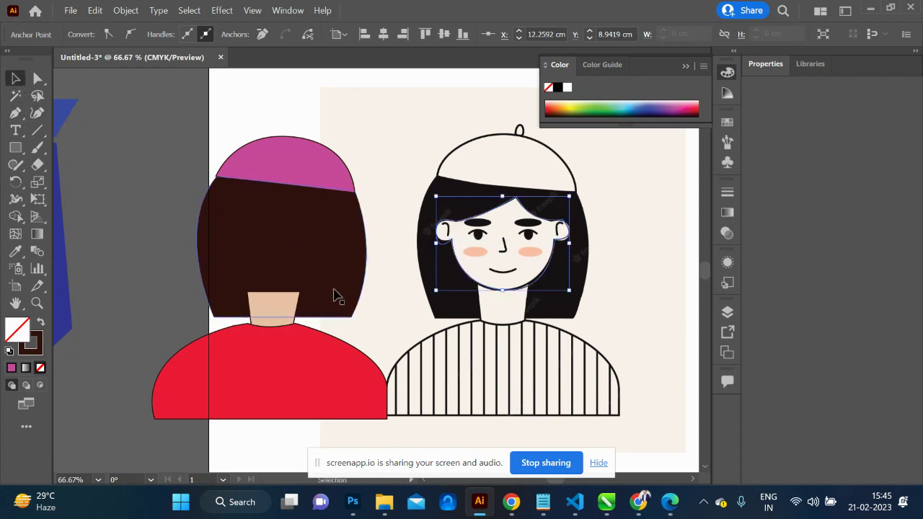
key(i)
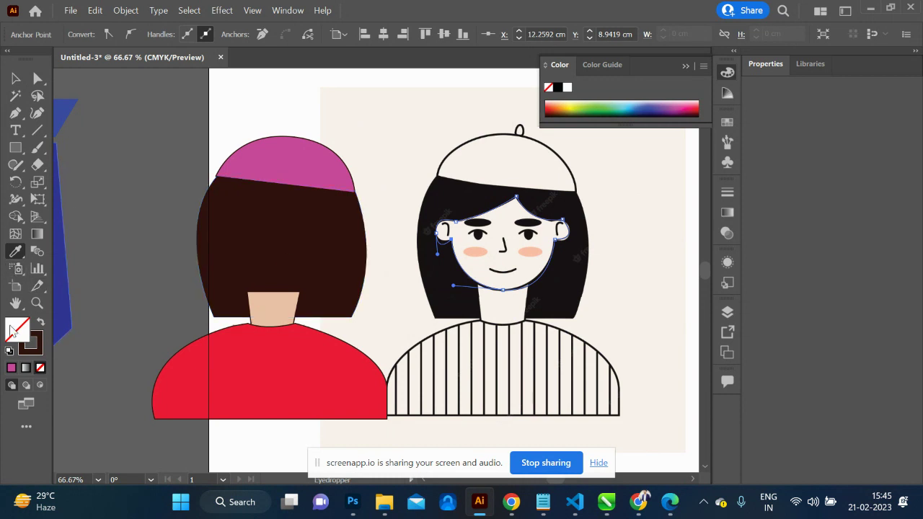
double_click(14, 336)
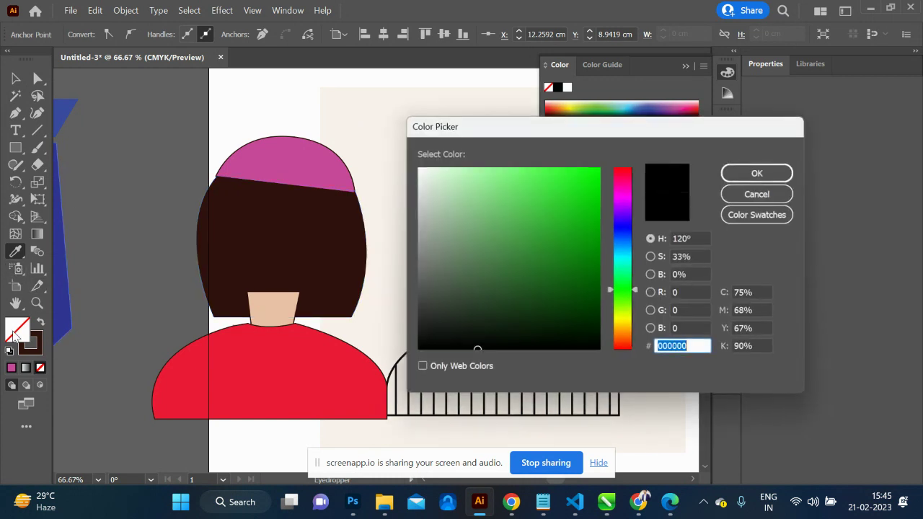
click(621, 326)
drag(630, 333, 630, 333)
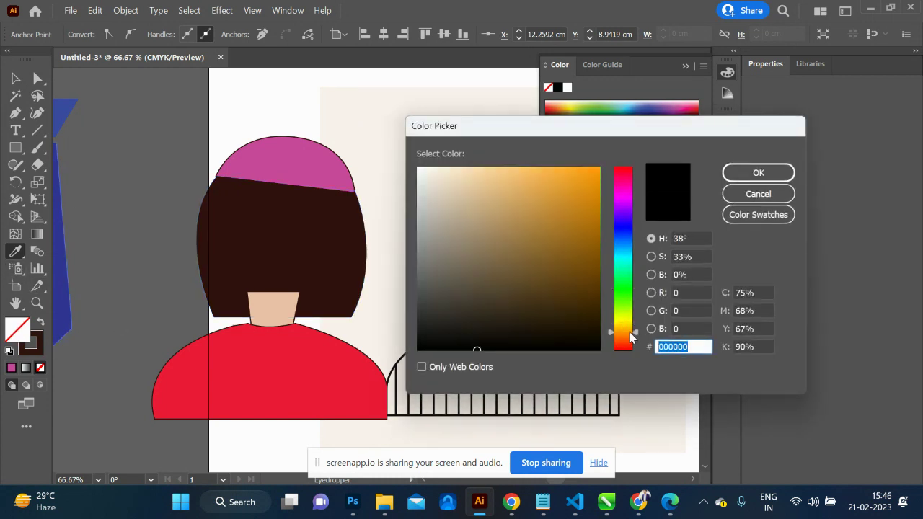
drag(525, 183, 511, 172)
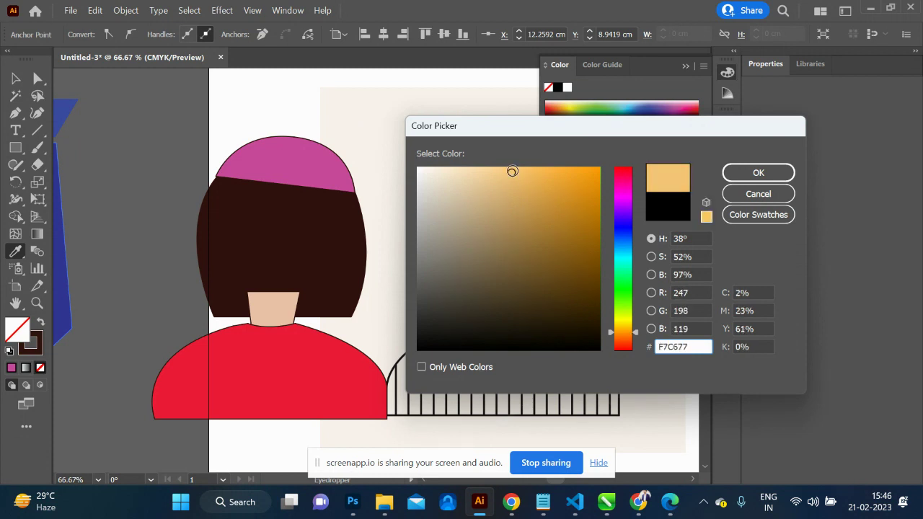
click(750, 173)
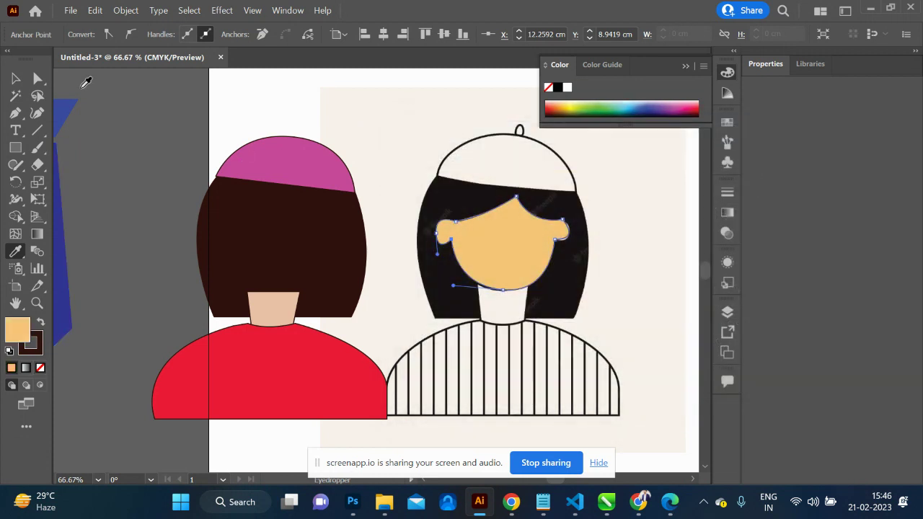
click(15, 79)
drag(452, 224, 273, 258)
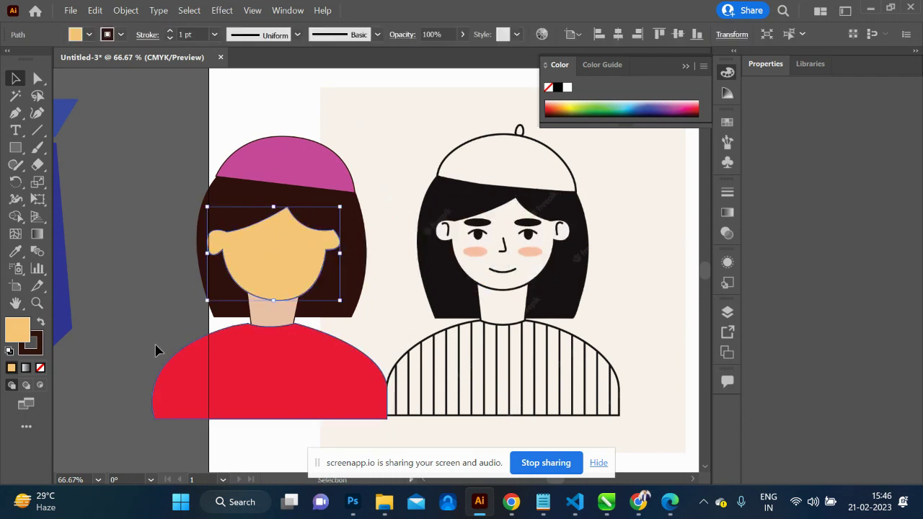
Refine the face fill to a lighter beige skin tone.
double_click(13, 331)
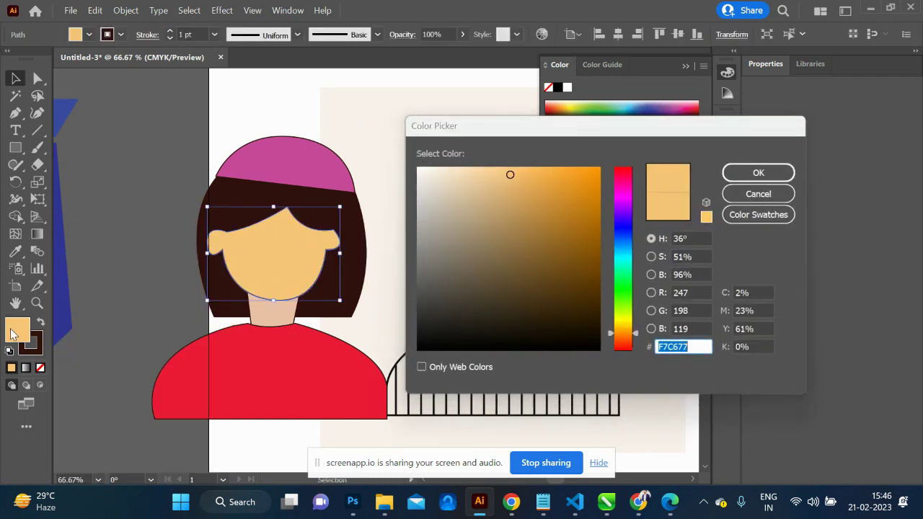
drag(452, 230, 459, 191)
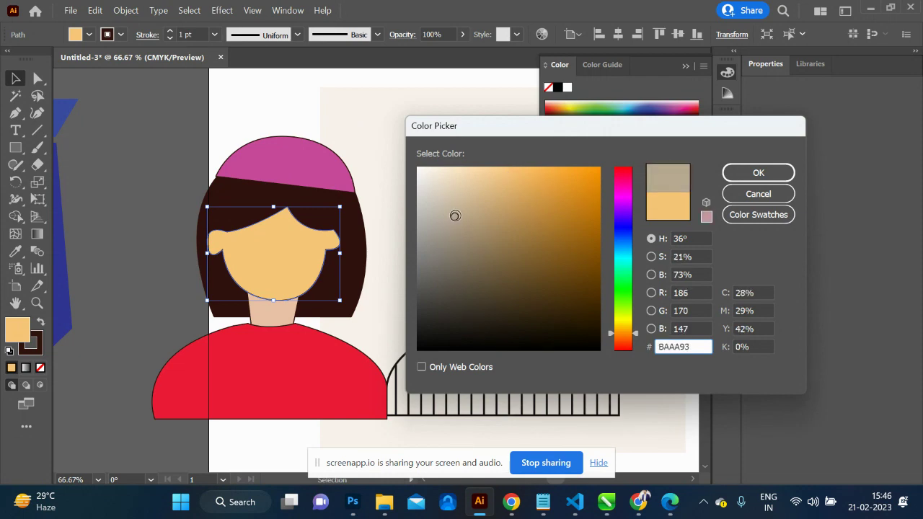
click(464, 199)
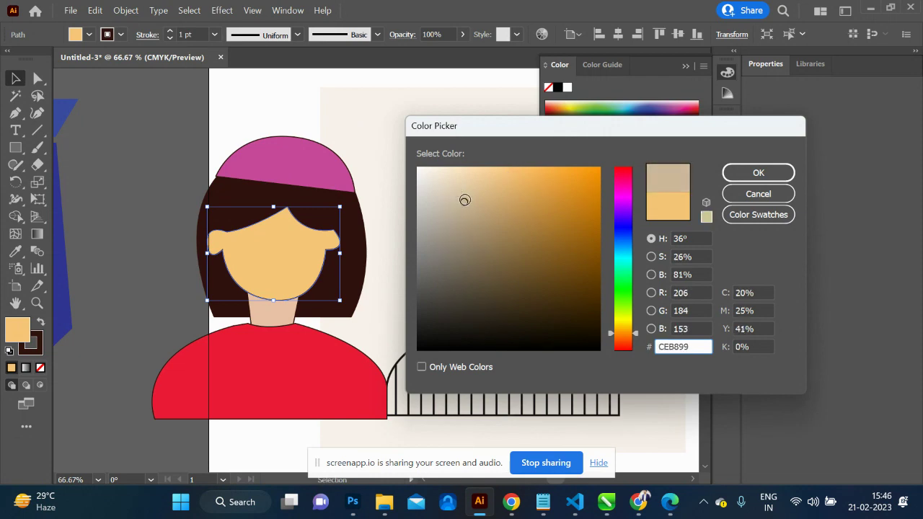
click(755, 172)
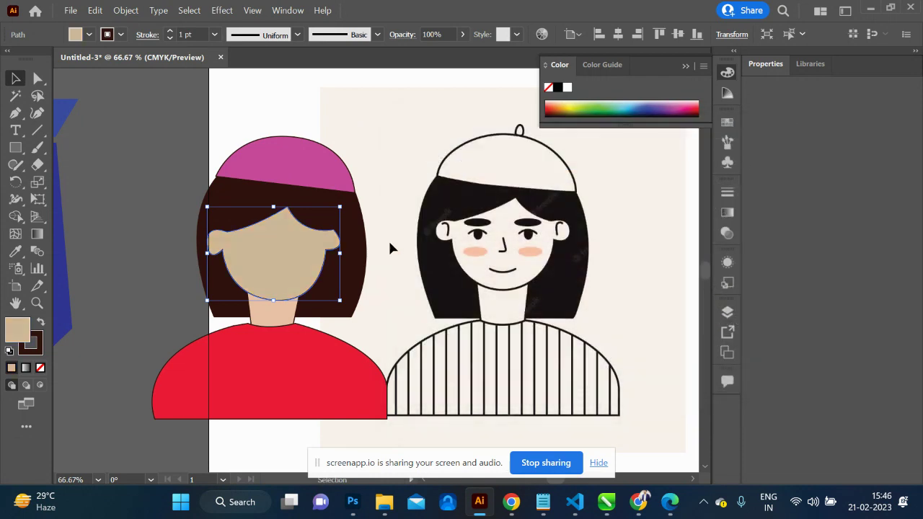
double_click(20, 329)
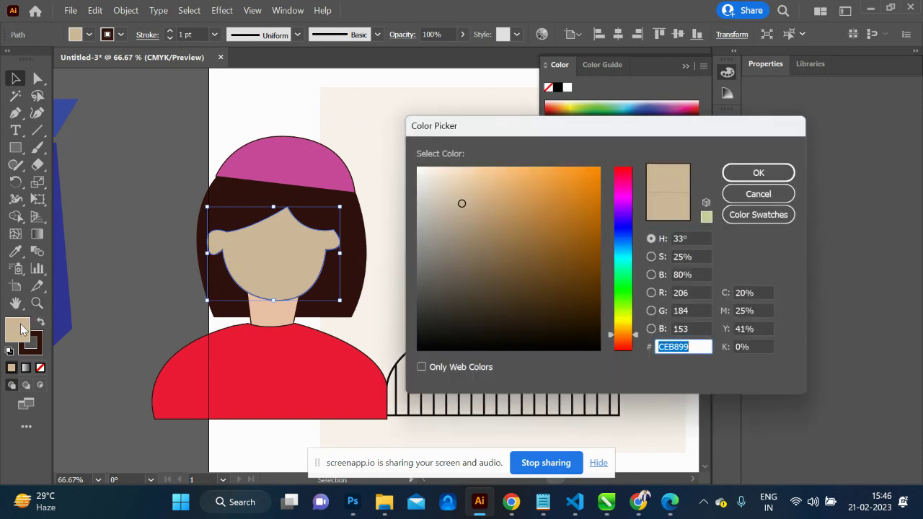
click(470, 180)
click(753, 172)
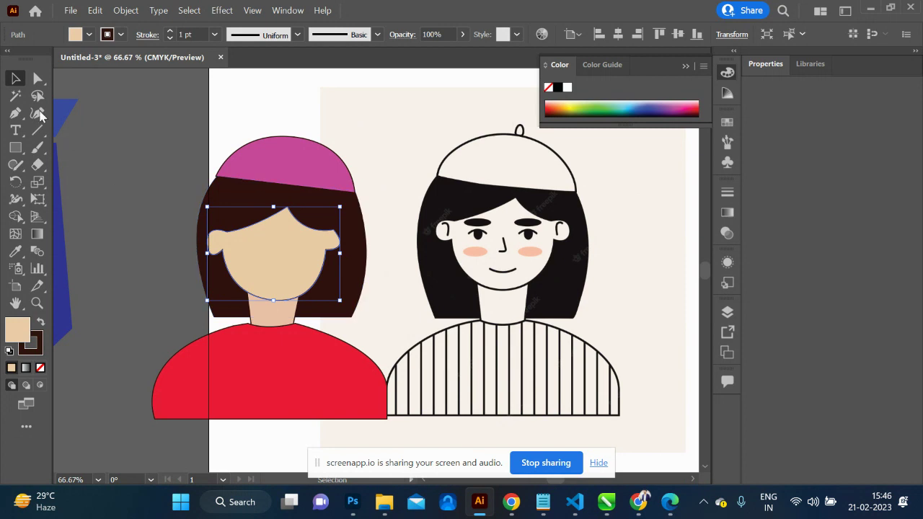
Remove the outline from the red shirt.
click(179, 137)
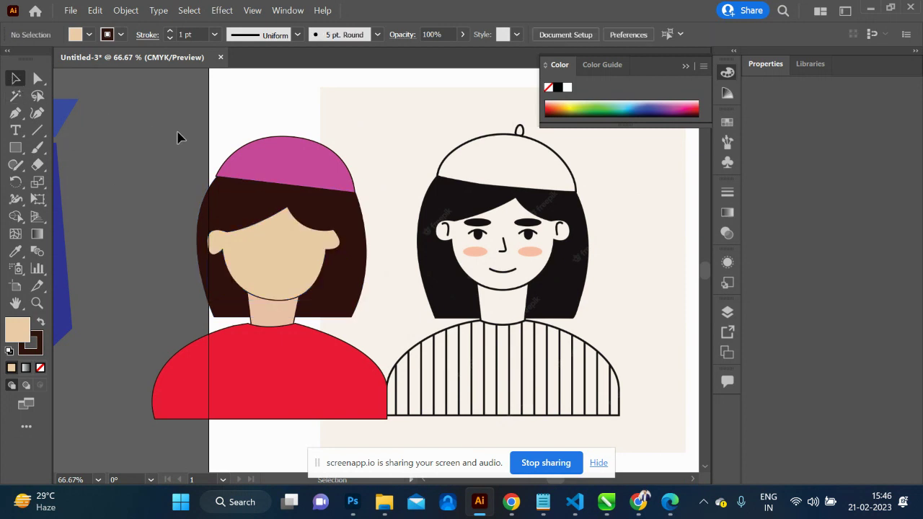
click(282, 410)
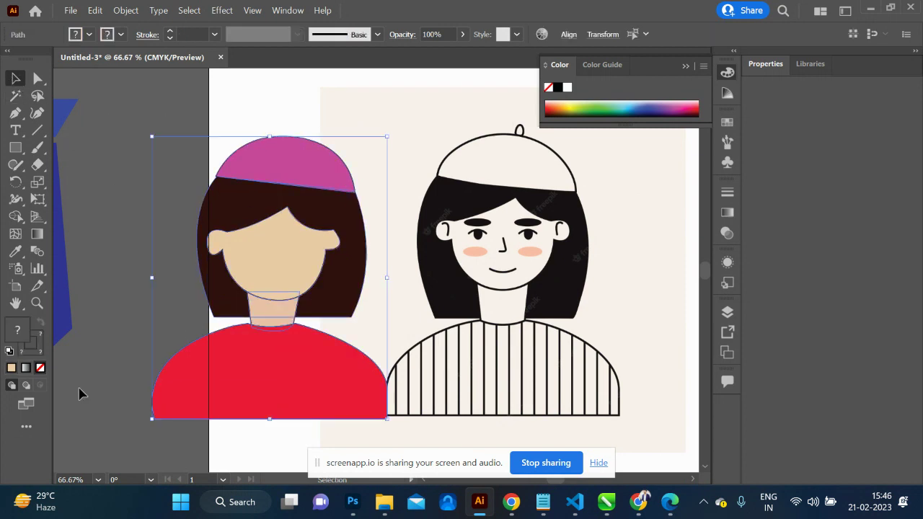
click(36, 344)
click(106, 296)
click(217, 371)
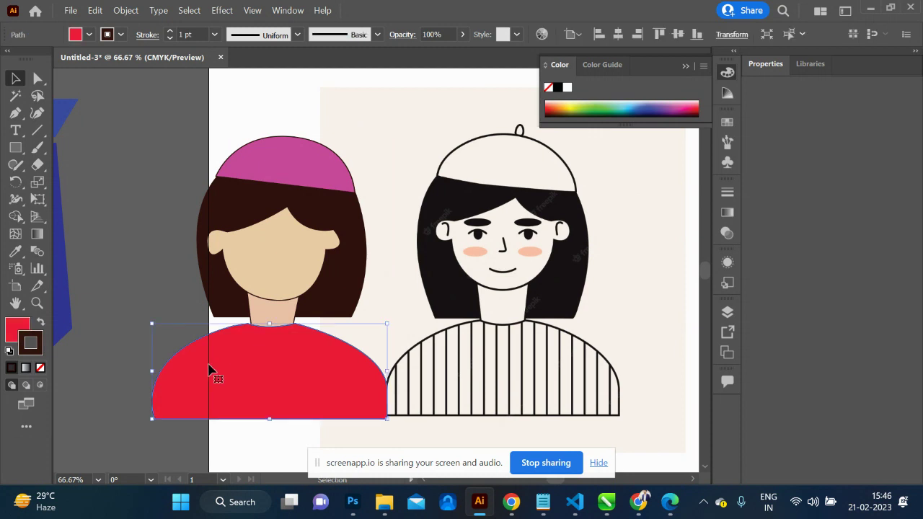
click(41, 368)
click(119, 375)
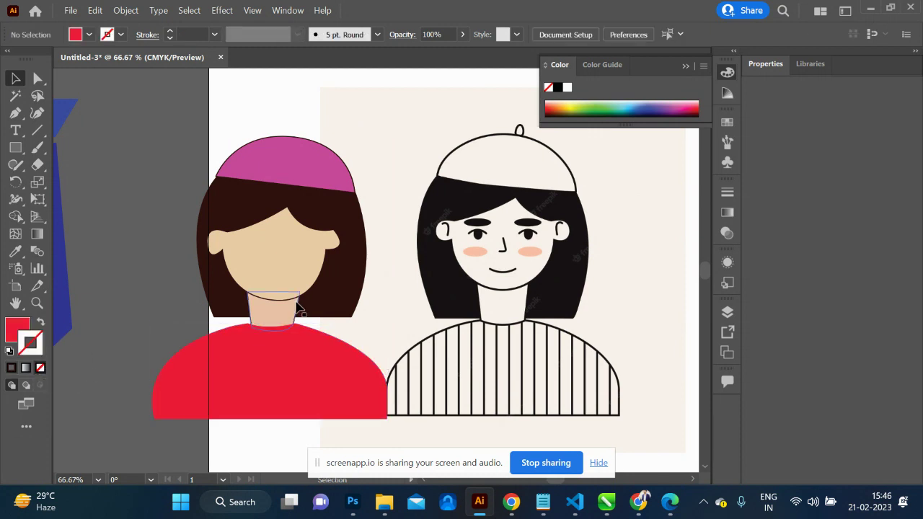
Remove the outlines from the face and the pink beret.
click(268, 321)
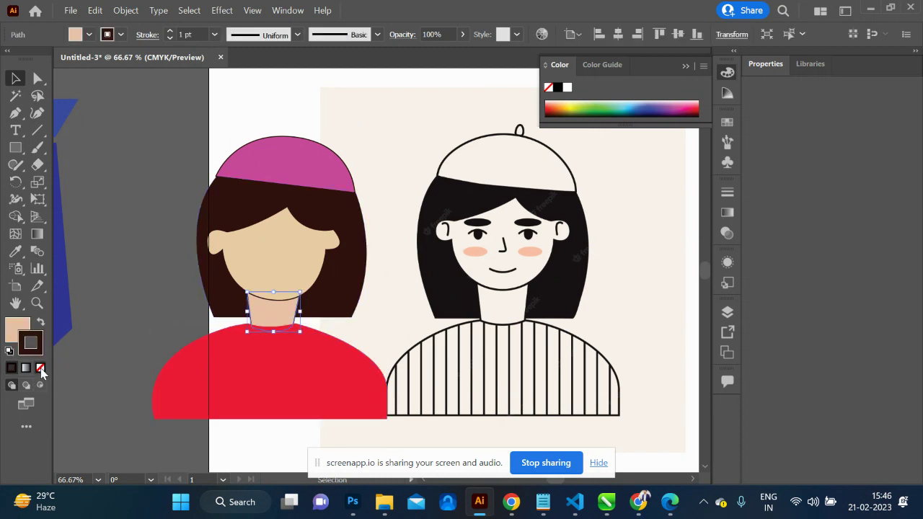
click(296, 268)
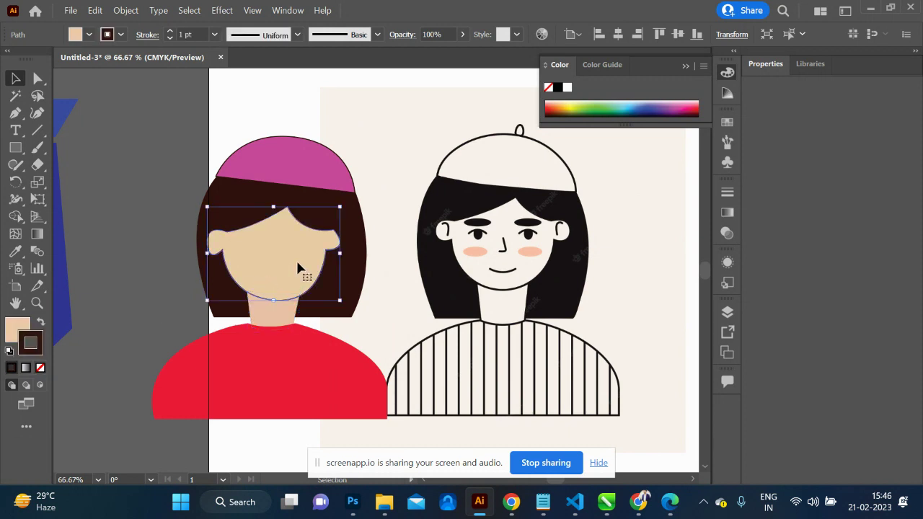
click(41, 368)
click(205, 229)
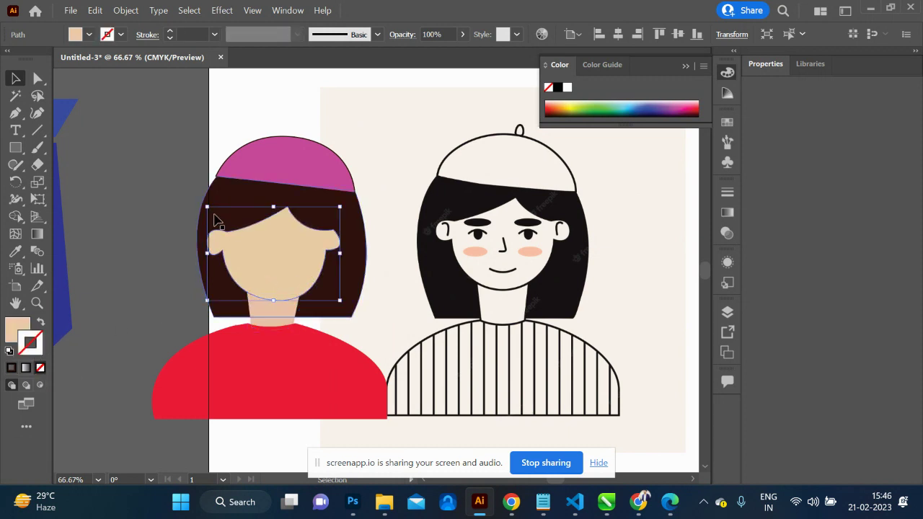
click(330, 149)
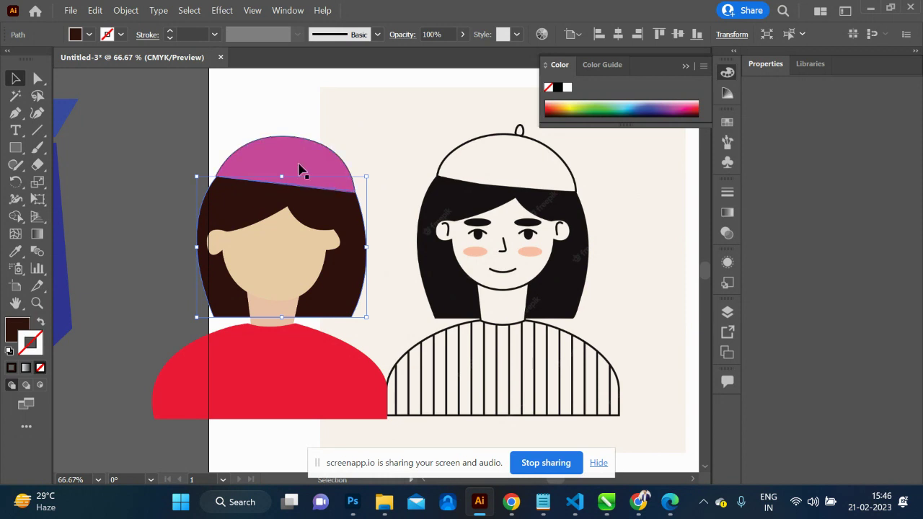
click(41, 369)
click(124, 354)
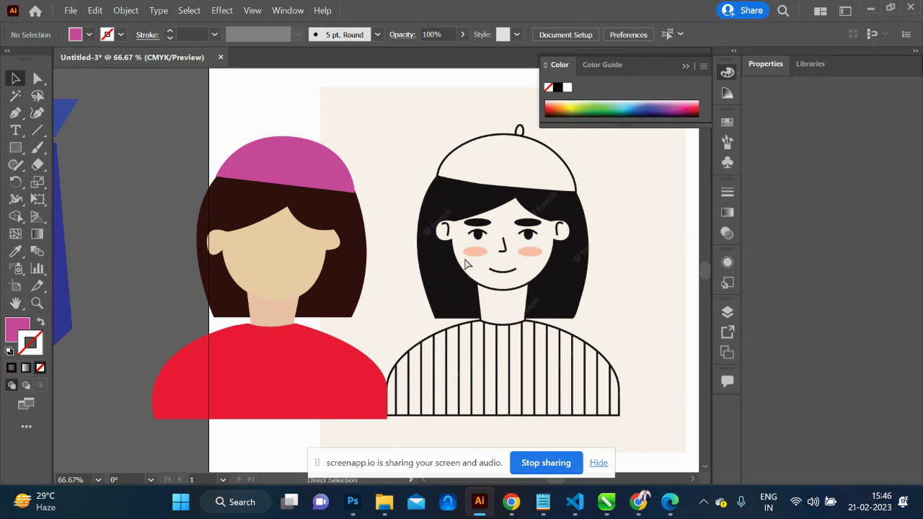
Trace a closed magenta-filled shape over the reference girl's left eyebrow with the Pen tool.
scroll(465, 265, up, 1)
scroll(465, 264, up, 1)
scroll(548, 260, right, 3)
scroll(549, 266, up, 2)
scroll(549, 265, left, 1)
scroll(549, 266, up, 2)
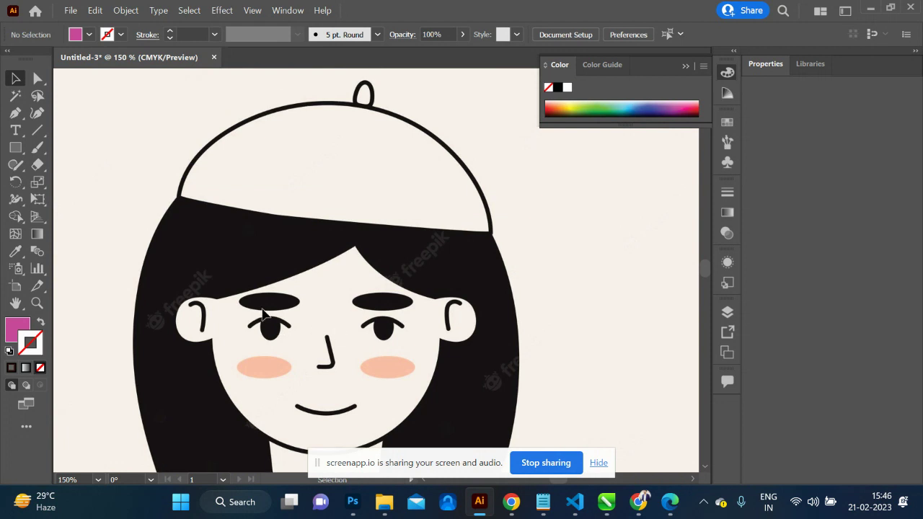
key(p)
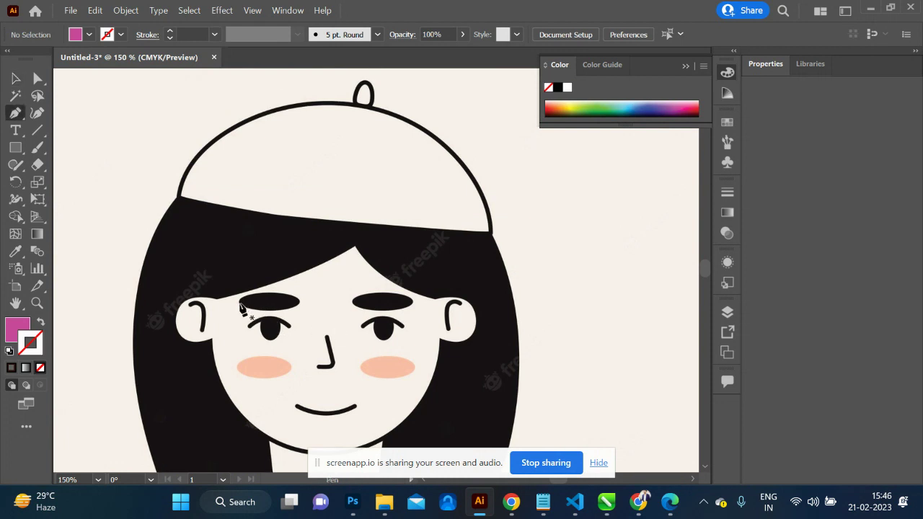
drag(239, 303, 279, 312)
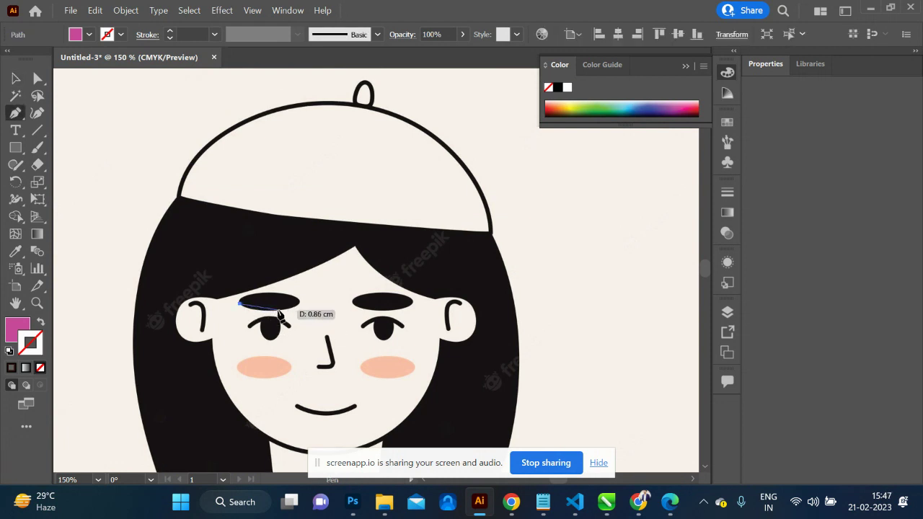
mouse_move(278, 310)
mouse_down()
mouse_move(301, 304)
mouse_move(253, 301)
mouse_up()
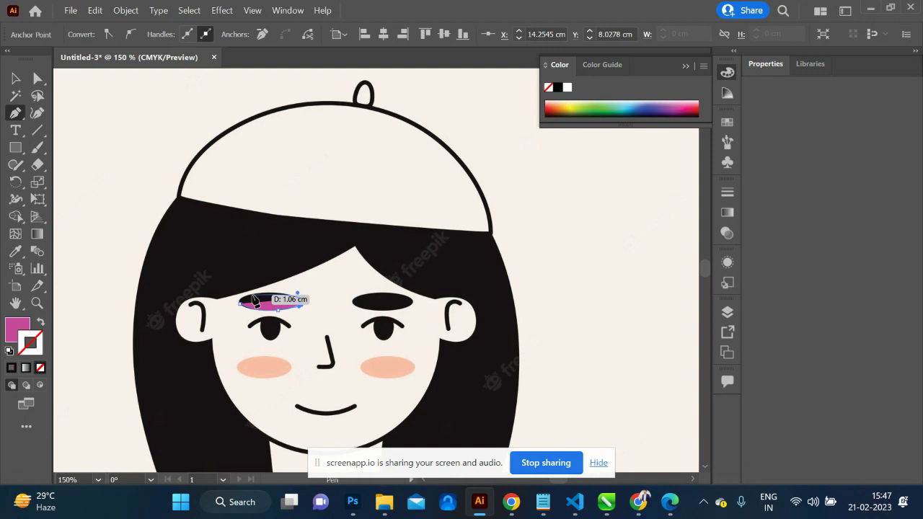
drag(254, 300, 244, 309)
click(241, 297)
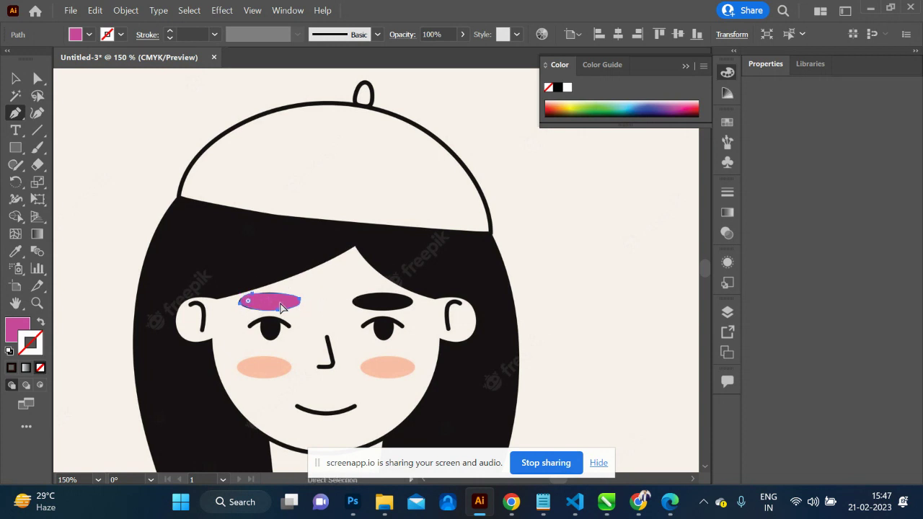
drag(252, 306, 302, 307)
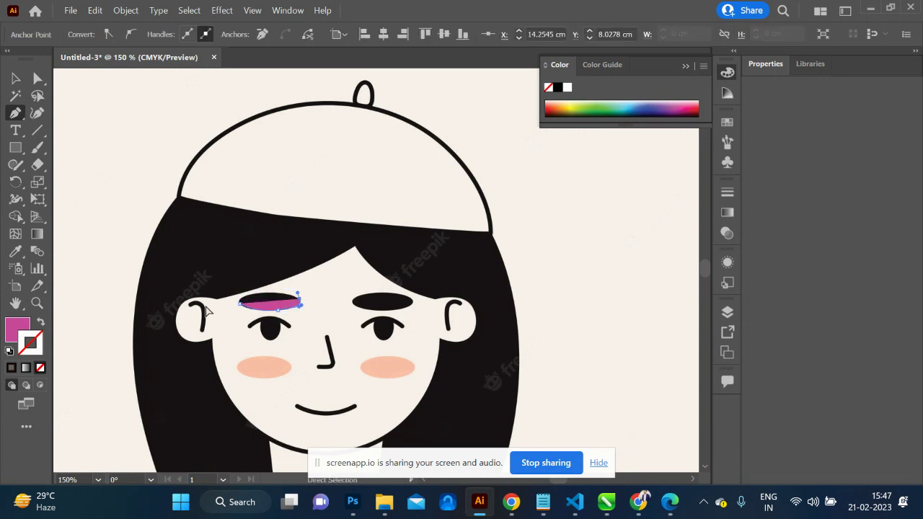
Reshape the eyebrow's top edge and close it into an oval.
key(ctrl+equal)
key(ctrl+equal)
key(ctrl+equal)
key(ctrl+equal)
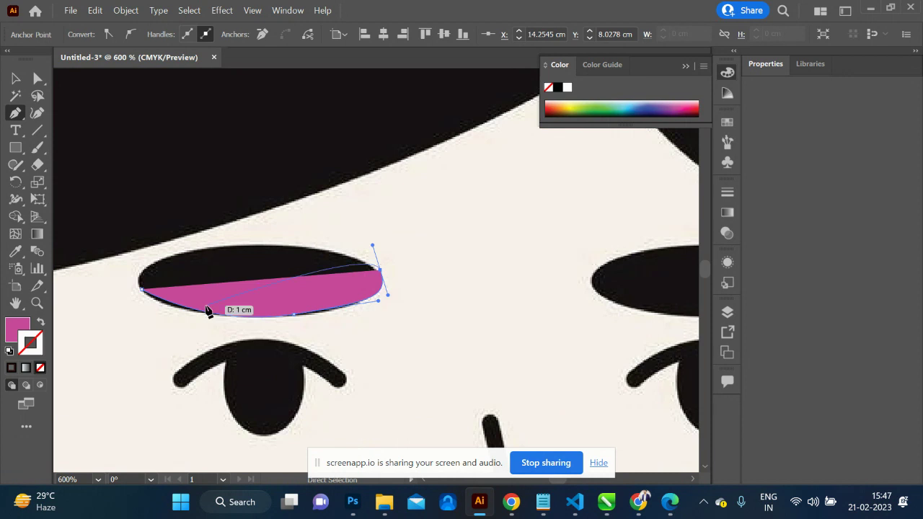
click(381, 271)
drag(240, 246, 133, 252)
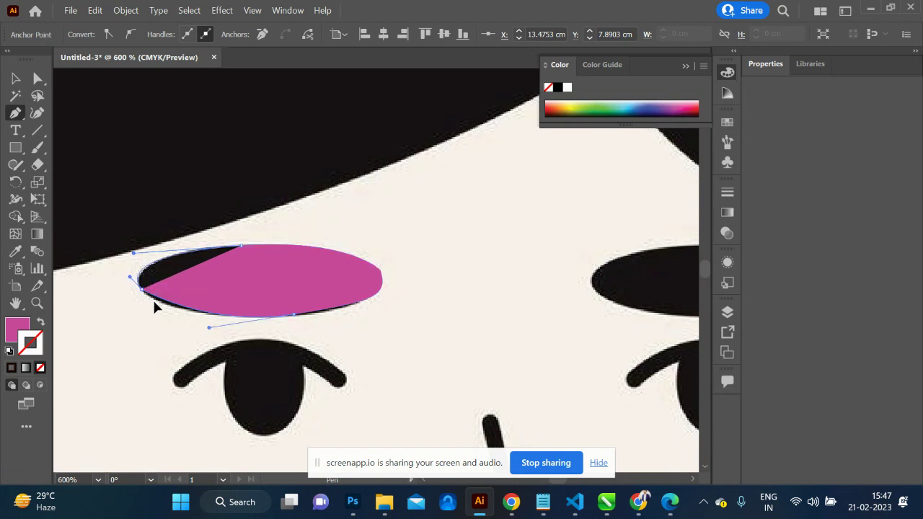
drag(142, 288, 85, 268)
click(16, 78)
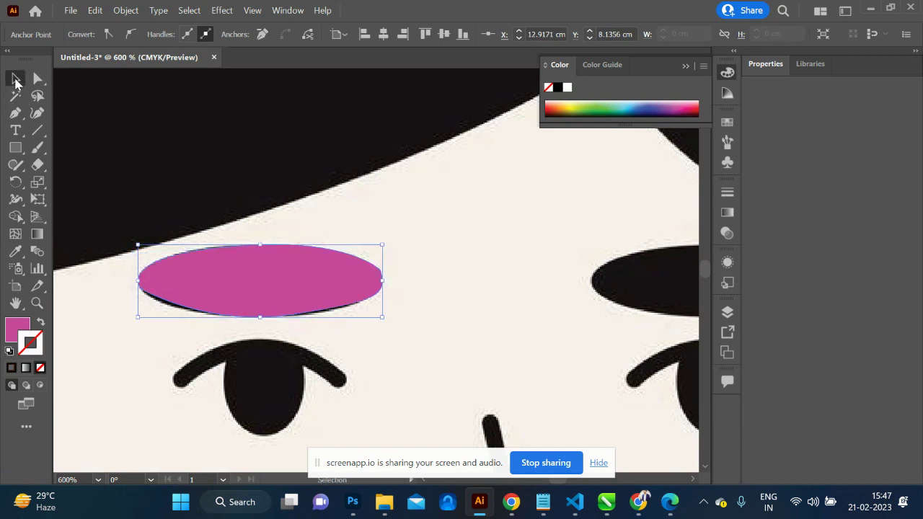
Fill the eyebrow with the near-black colour #11050D.
click(40, 325)
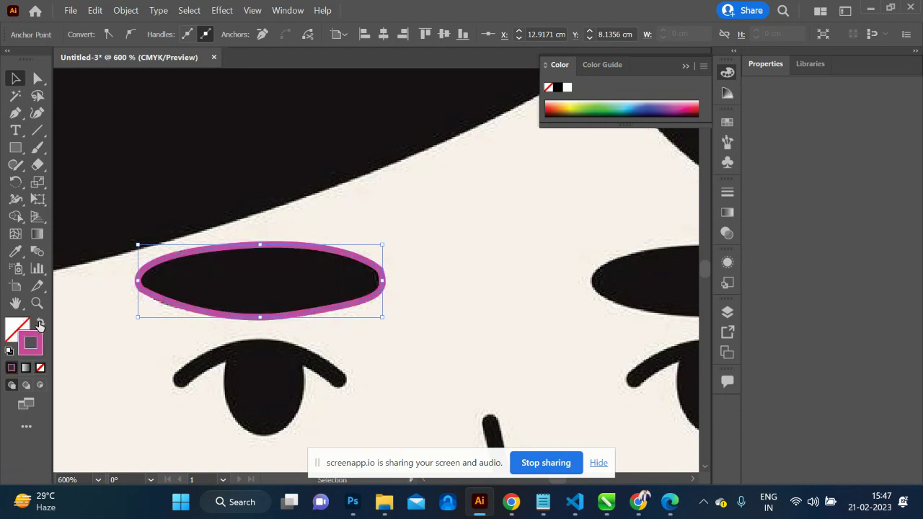
key(shift+x)
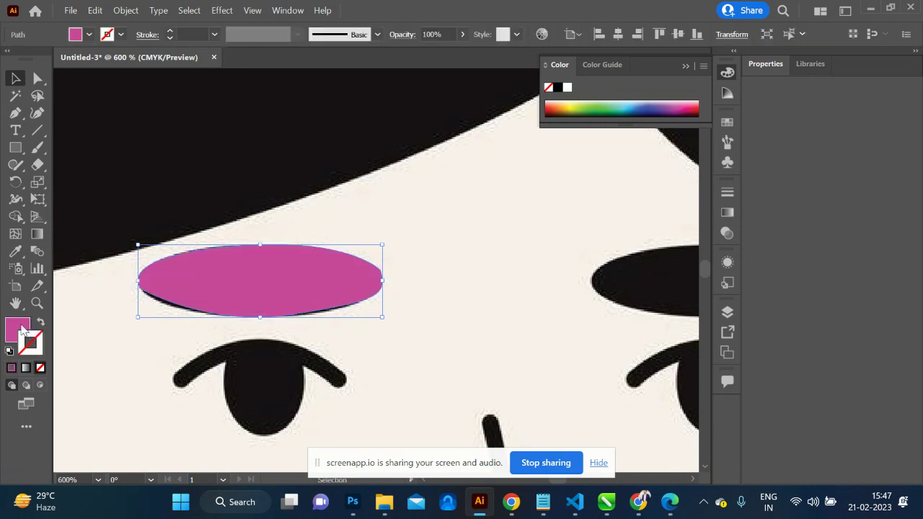
double_click(19, 330)
click(546, 338)
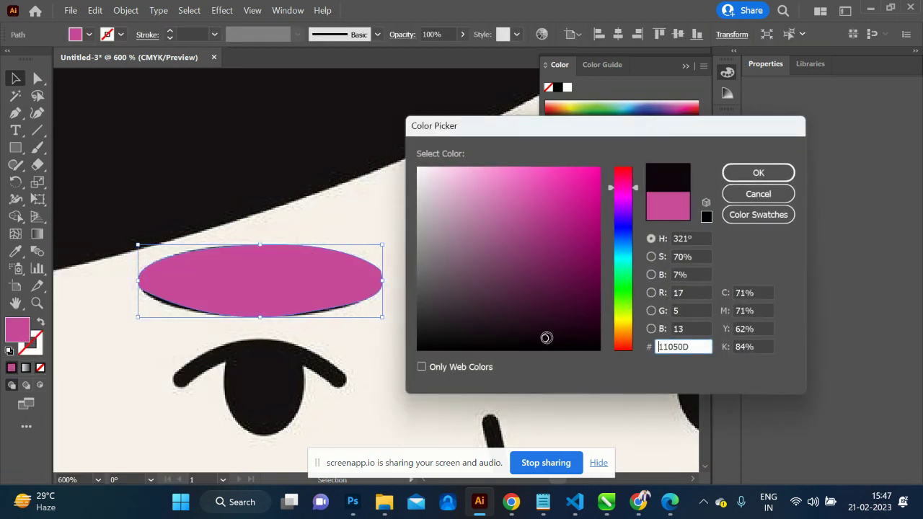
click(742, 174)
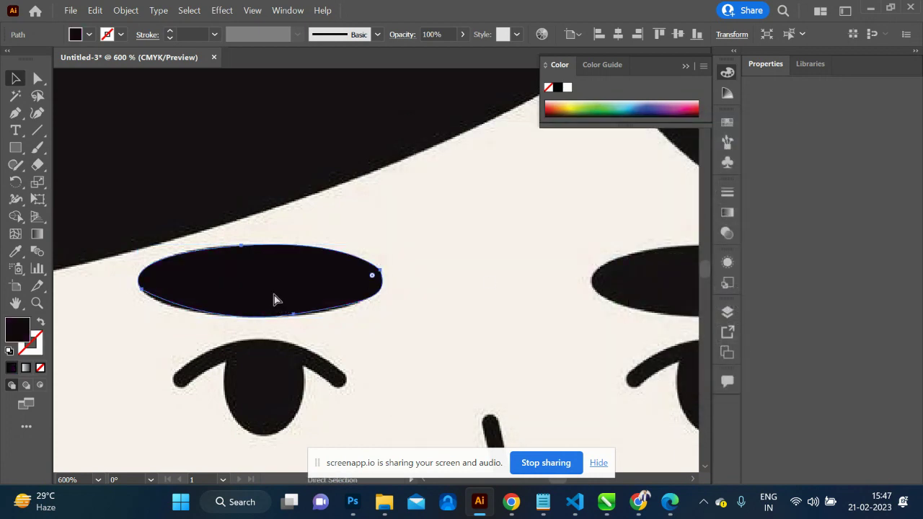
key(ctrl+minus)
key(ctrl+minus)
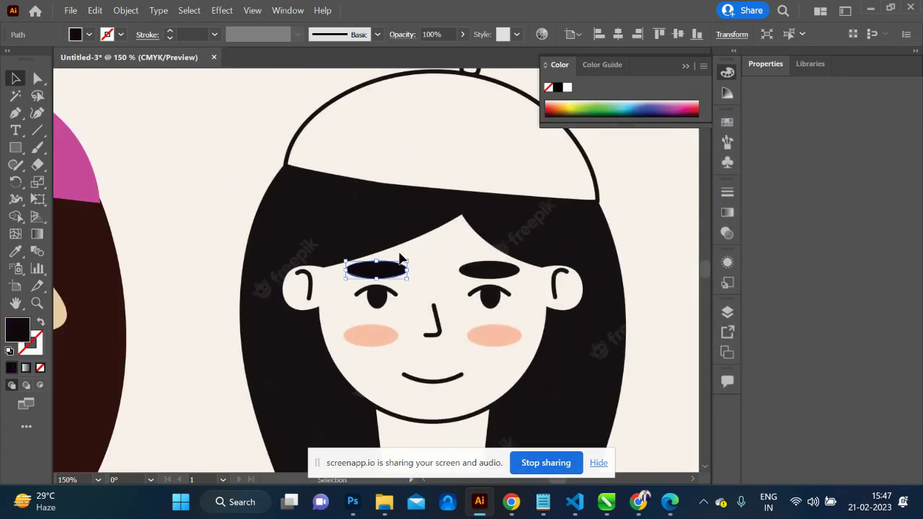
Zoom in and trace the dark left-eye outline with the Pen tool.
key(a)
key(ctrl+plus)
key(ctrl+plus)
key(ctrl+plus)
key(v)
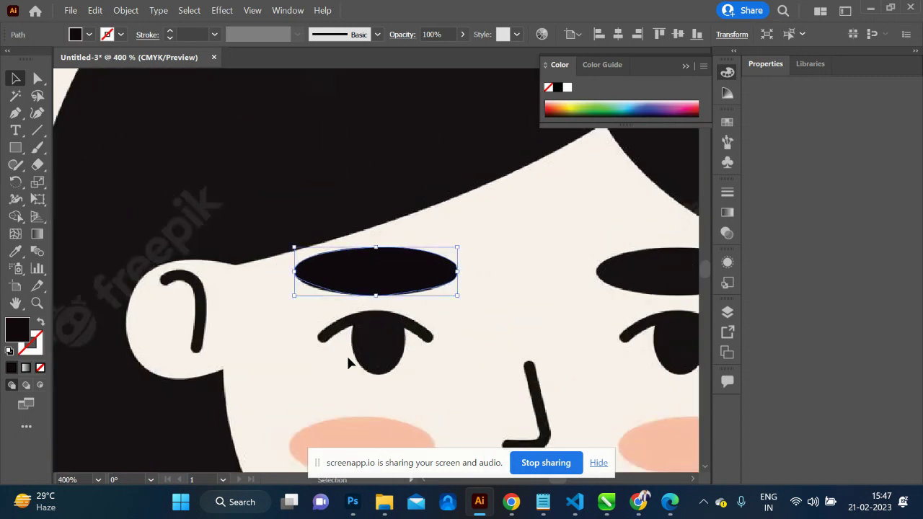
key(p)
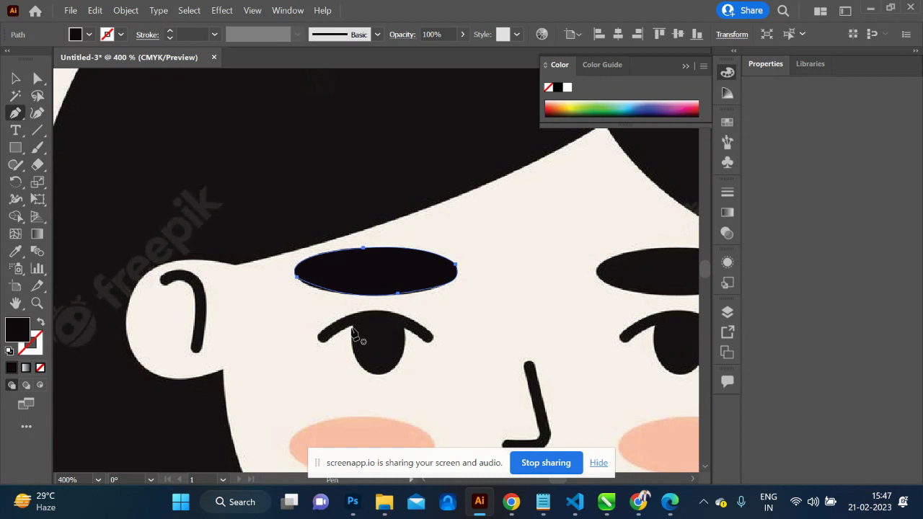
click(350, 326)
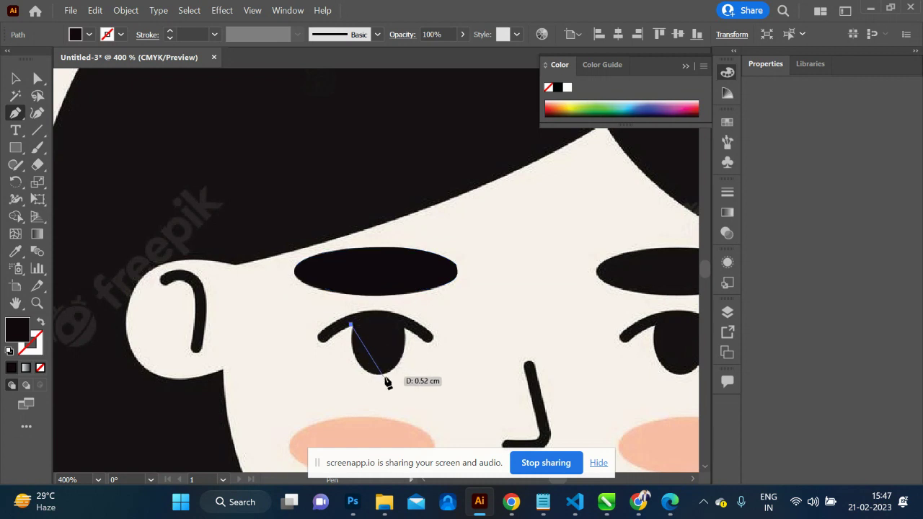
drag(380, 373, 419, 373)
click(405, 327)
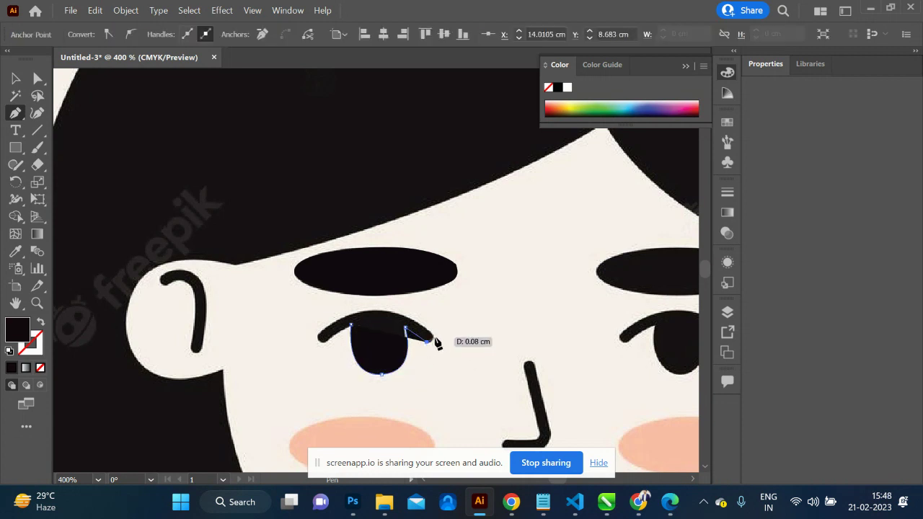
ctrl+click(433, 338)
Draw the curved lash line arcing above the eye.
click(428, 333)
click(375, 311)
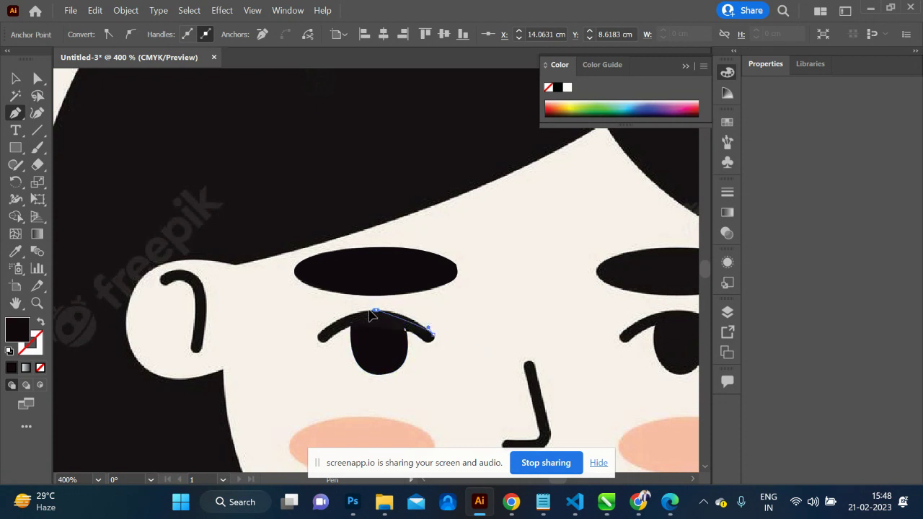
drag(320, 338, 322, 345)
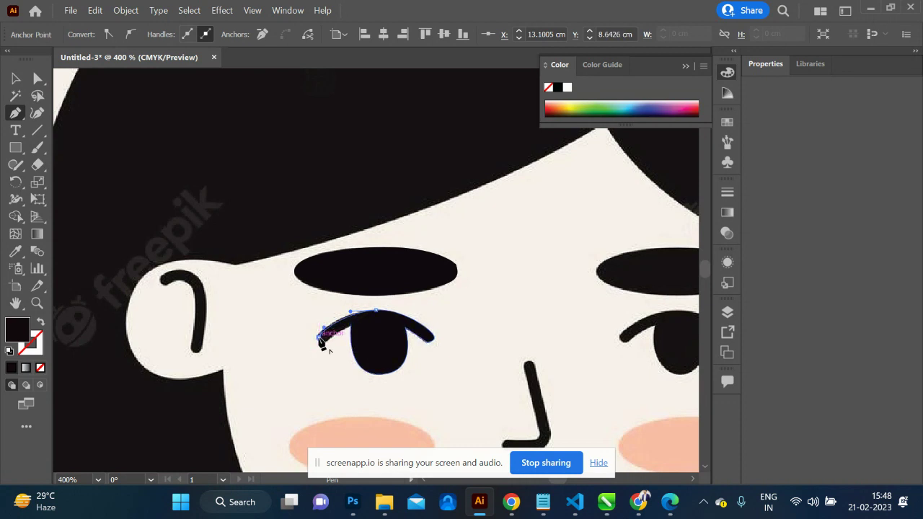
Smooth the lash line and select the eye together with it.
ctrl+click(326, 343)
ctrl+click(332, 340)
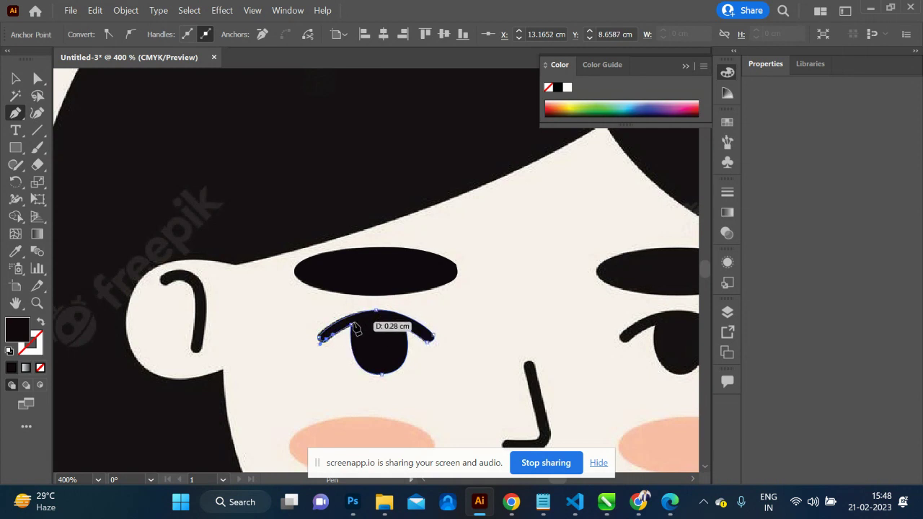
drag(353, 327, 351, 326)
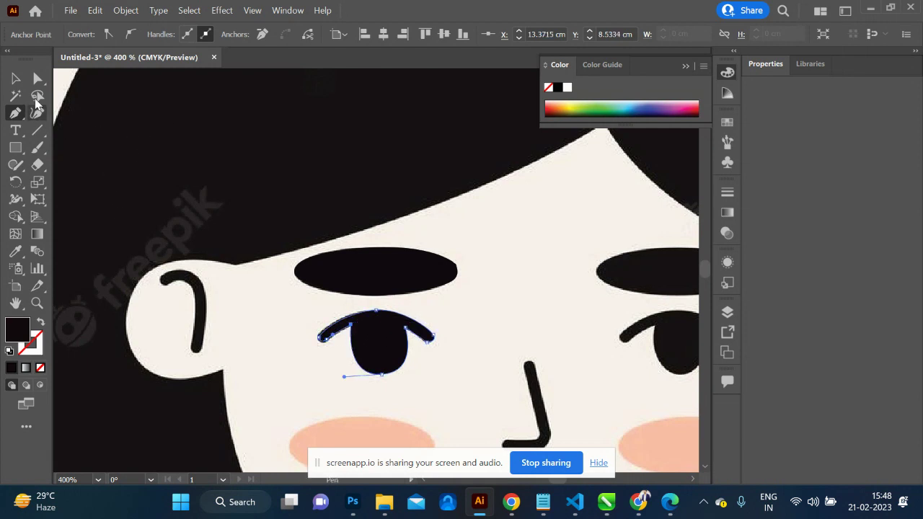
click(15, 79)
scroll(383, 315, right, 3)
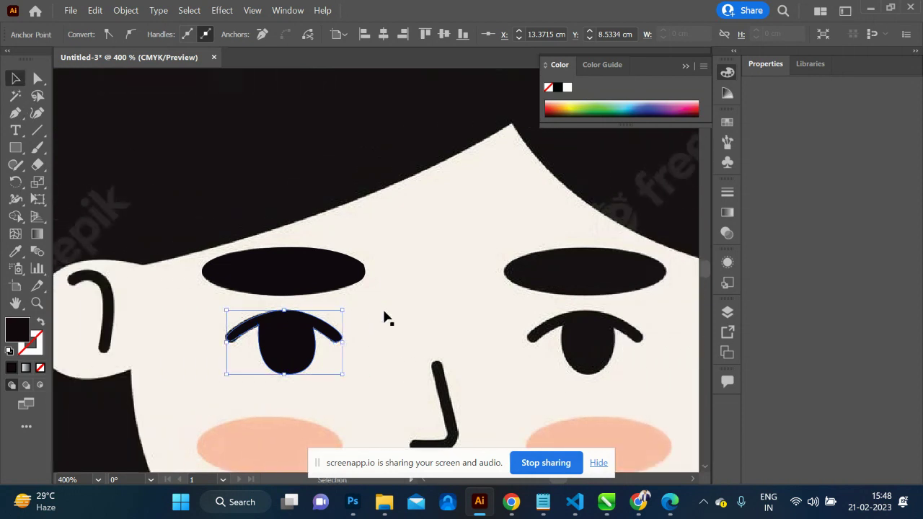
Move the eyebrow and eye onto the avatar's face beside its other eye.
click(319, 274)
drag(323, 271, 515, 284)
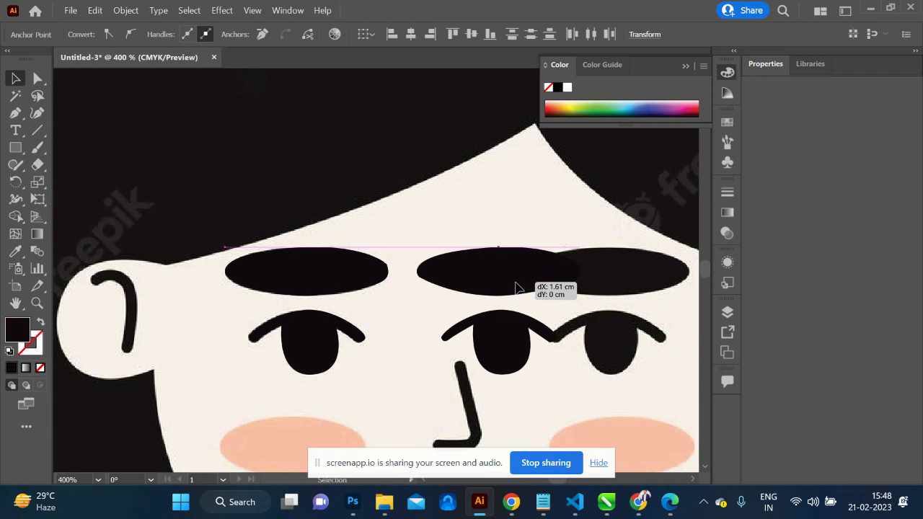
key(ctrl+z)
key(ctrl+minus)
key(ctrl+minus)
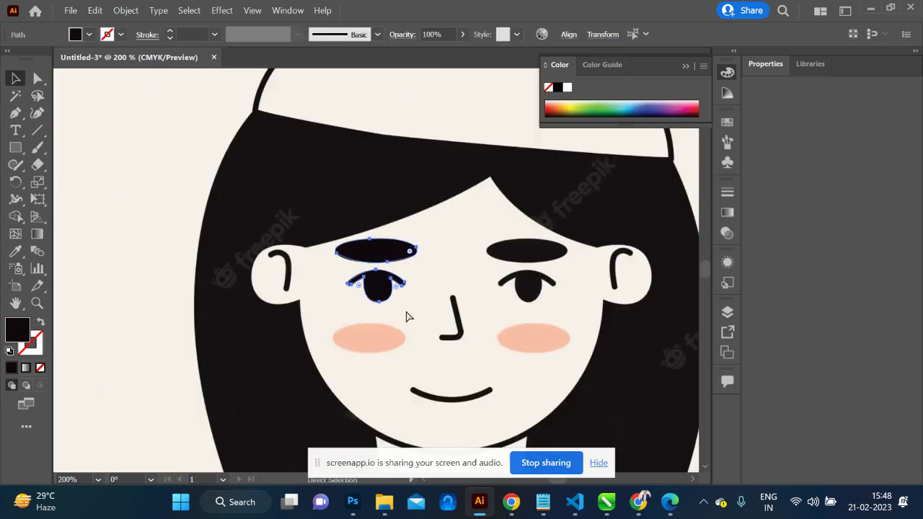
key(ctrl+minus)
key(ctrl+minus)
mouse_move(382, 282)
mouse_down()
mouse_move(81, 306)
mouse_move(320, 306)
mouse_up()
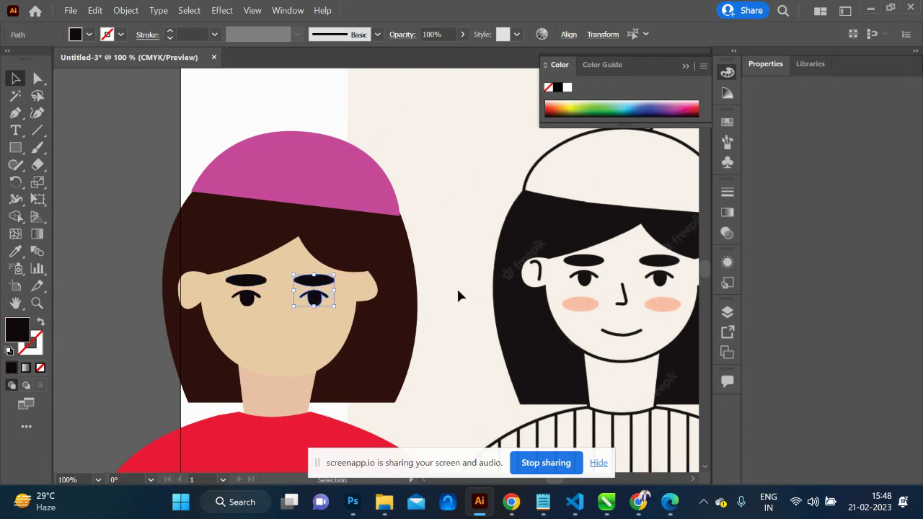
Reflect the placed eye and eyebrow across the vertical axis.
right_click(316, 305)
mouse_move(389, 390)
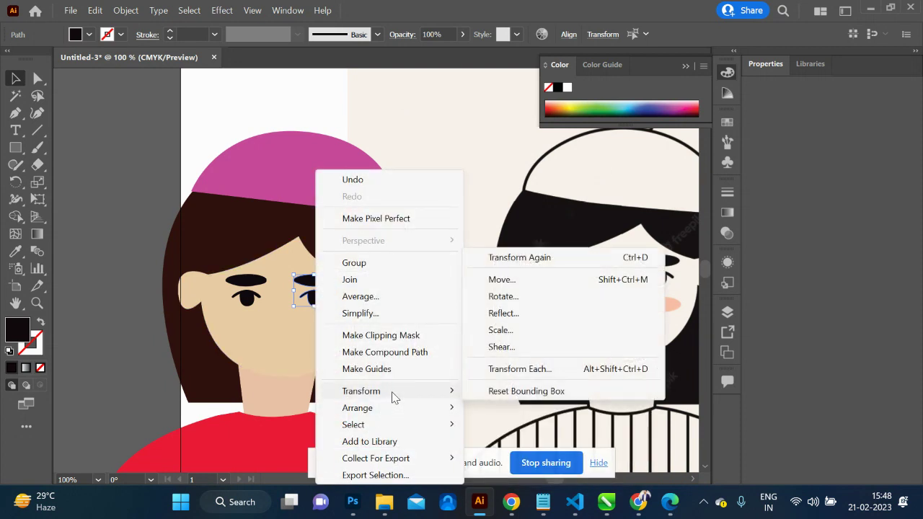
click(522, 318)
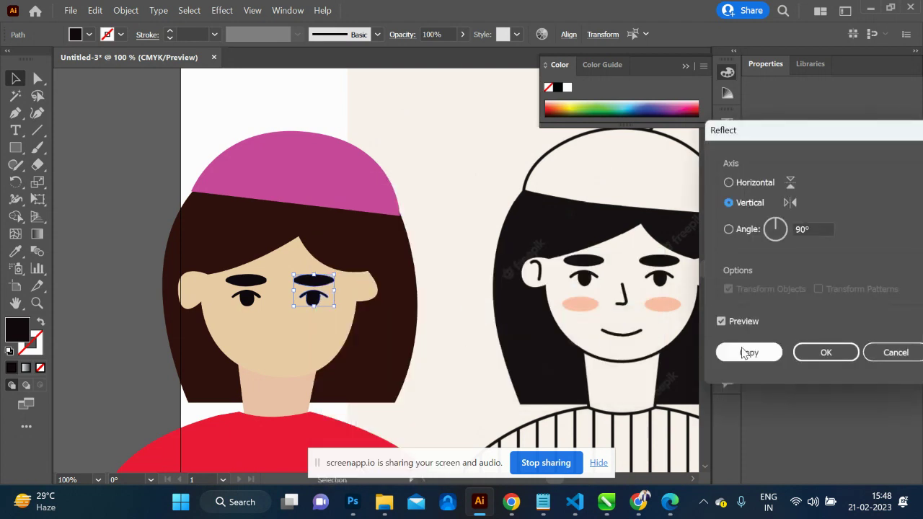
click(809, 356)
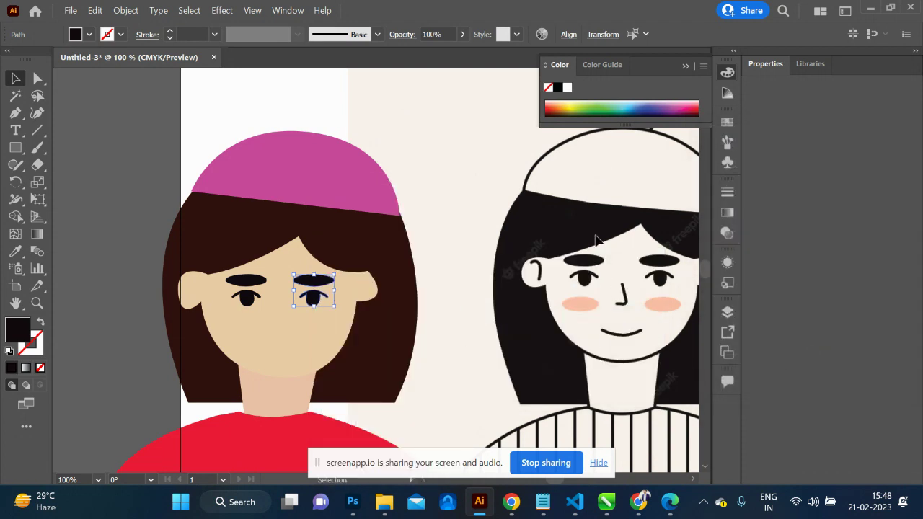
click(502, 191)
scroll(469, 249, down, 5)
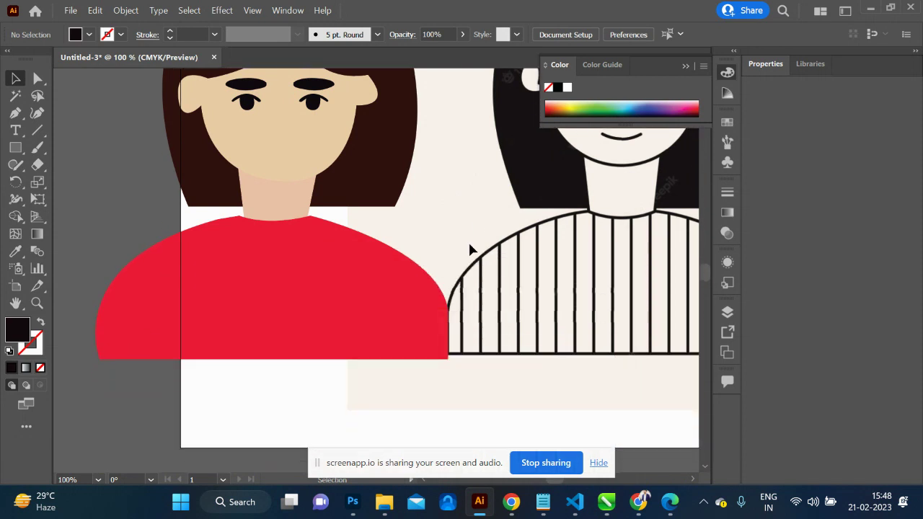
scroll(470, 249, up, 3)
scroll(531, 276, right, 2)
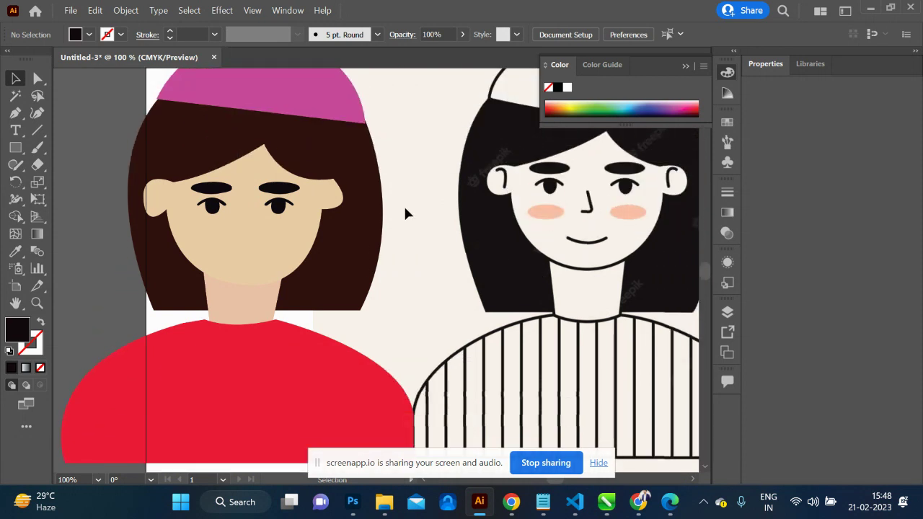
key(p)
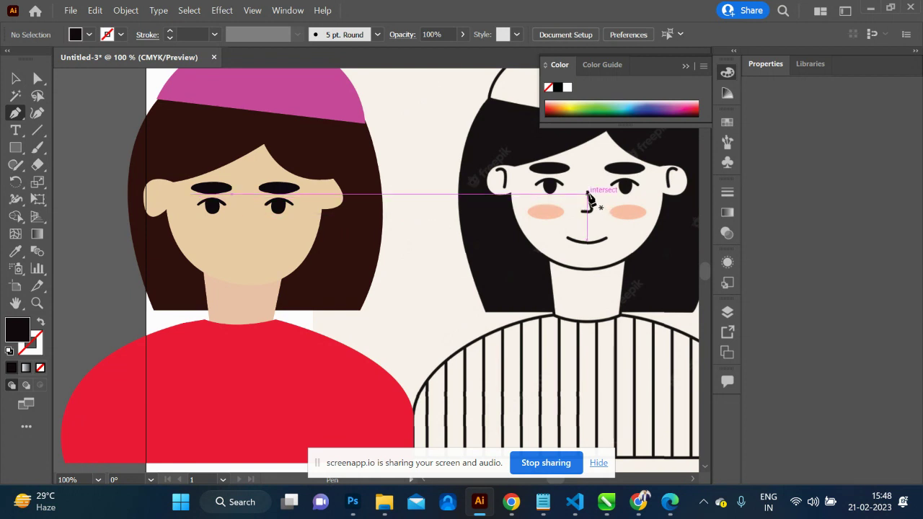
Trace a curved, unfilled nose line over the reference girl's nose.
click(587, 192)
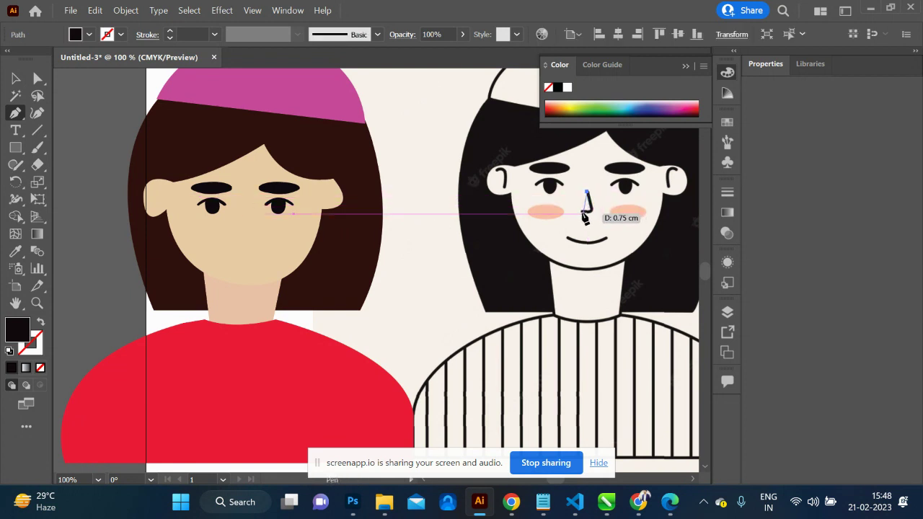
click(582, 213)
drag(566, 213, 597, 214)
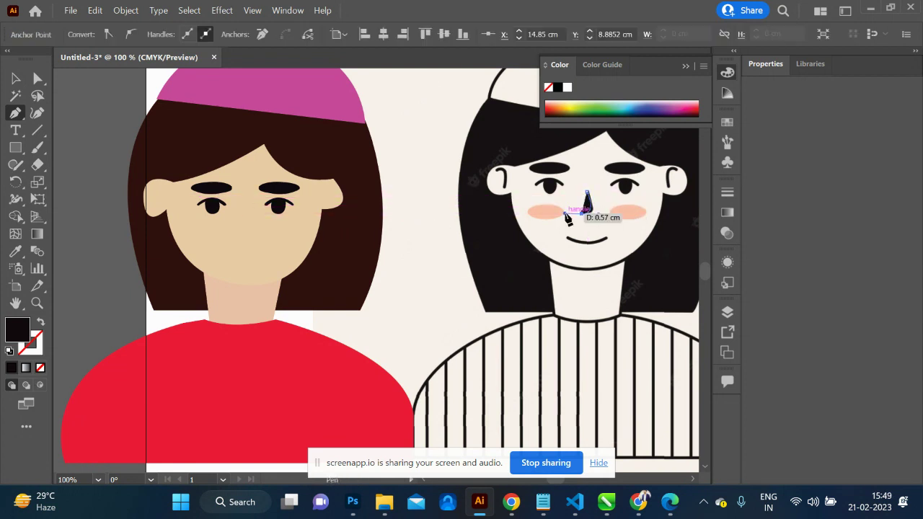
click(42, 323)
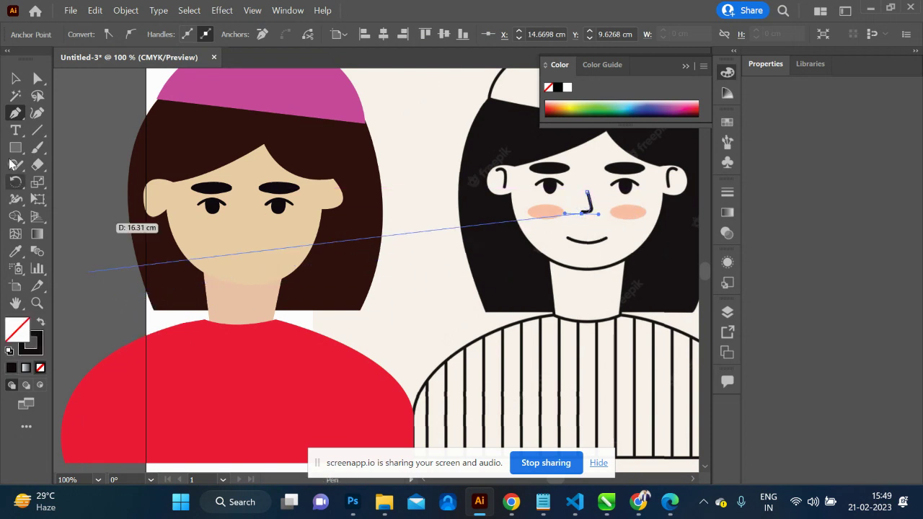
Copy the nose onto the left girl's face between her eyes.
click(15, 79)
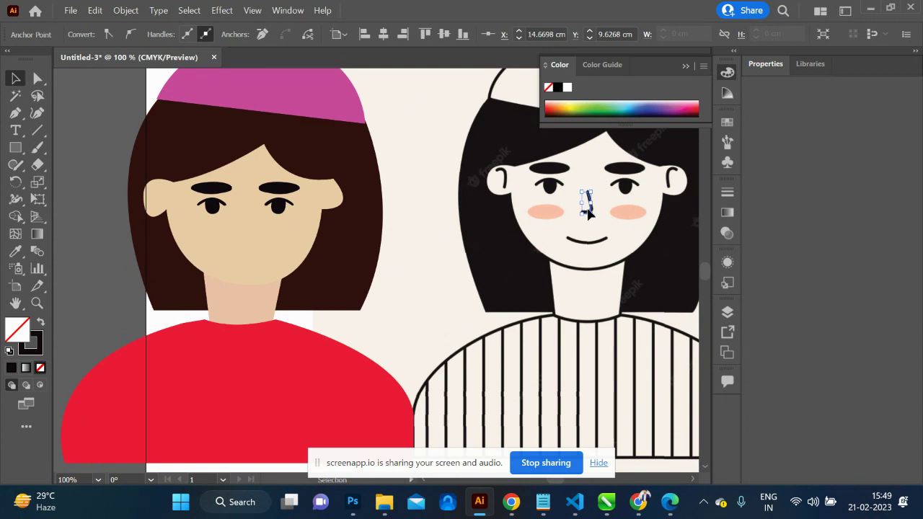
drag(589, 213, 253, 237)
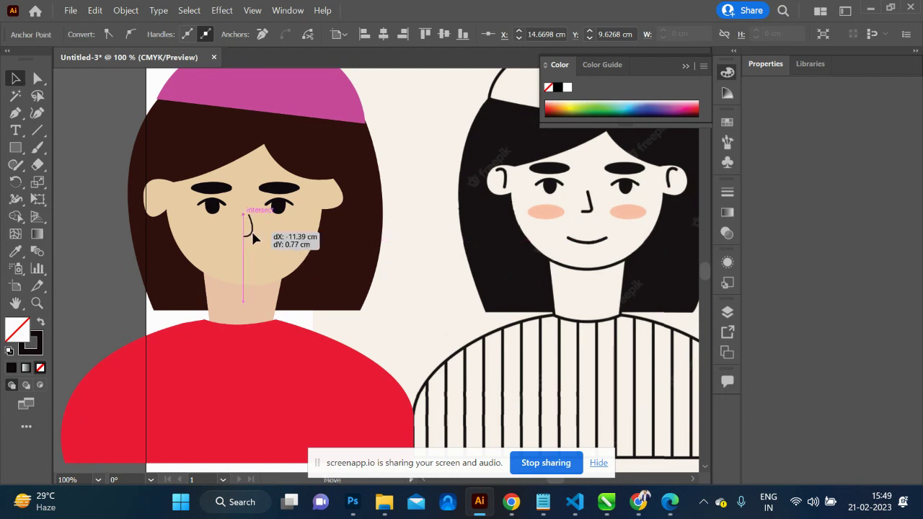
drag(253, 237, 252, 239)
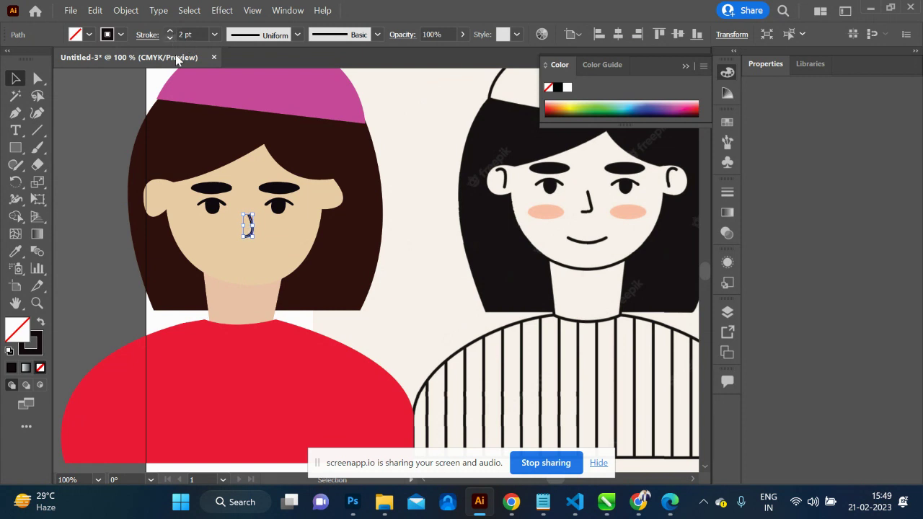
click(109, 119)
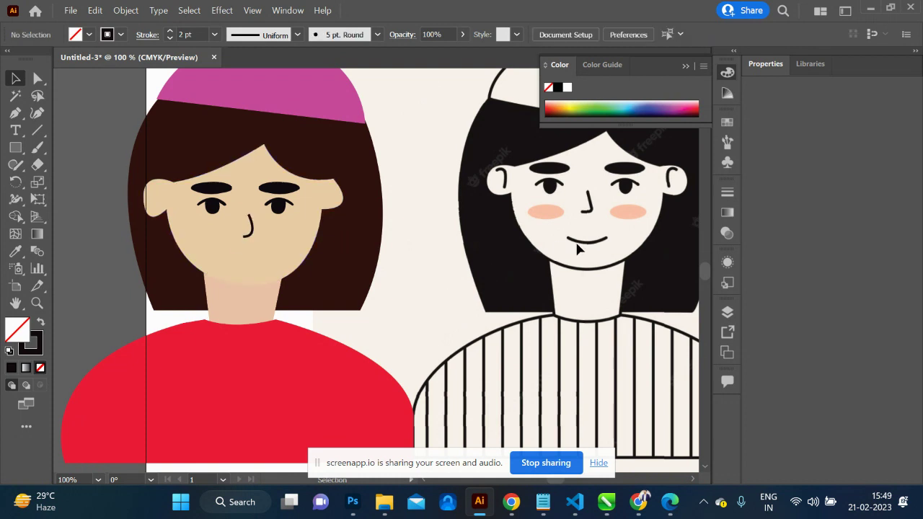
Trace a curved smile line over the reference girl's mouth.
key(p)
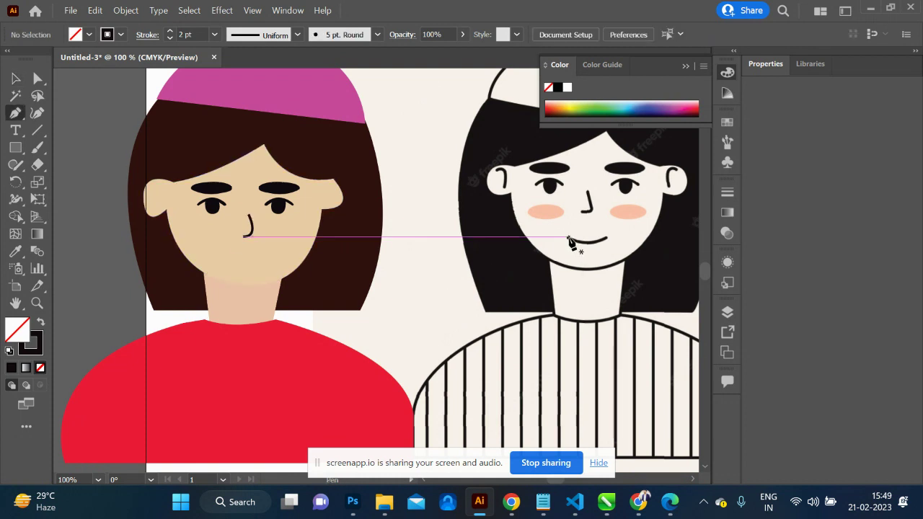
click(568, 237)
click(609, 237)
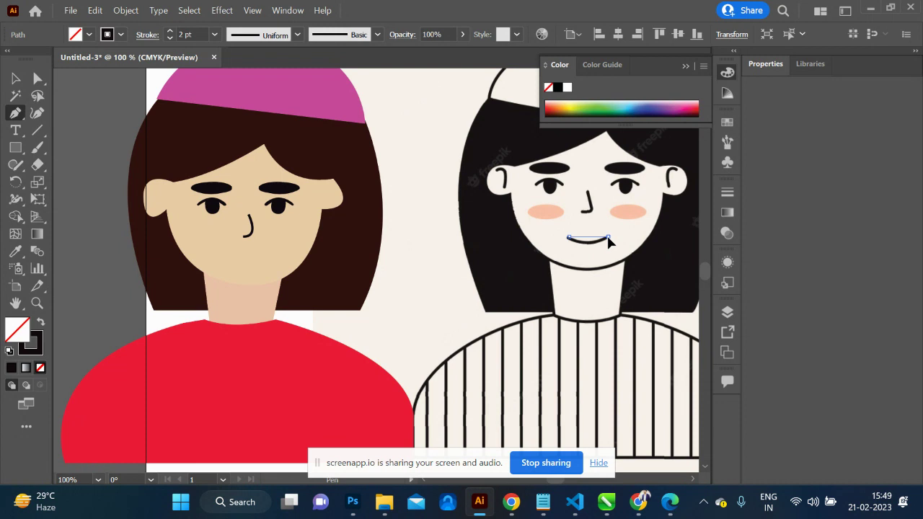
drag(609, 237, 629, 223)
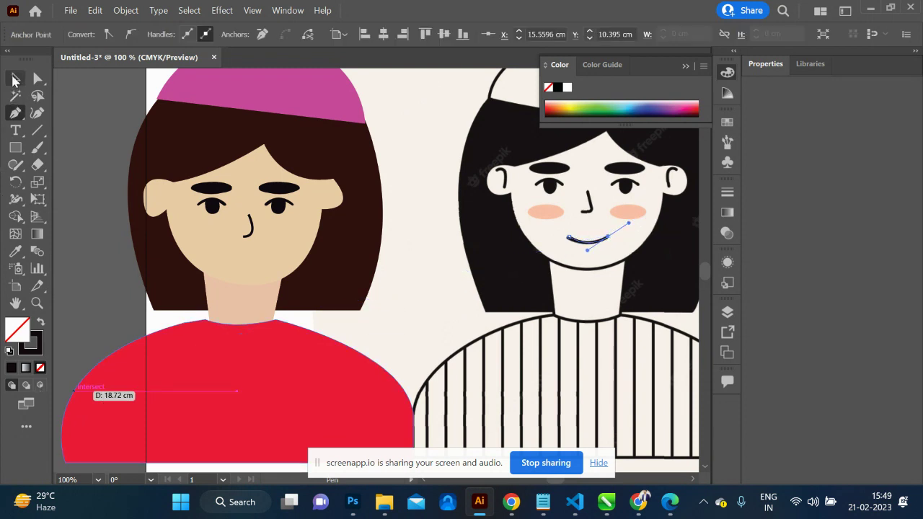
Copy the smile below the left girl's nose, then zoom out to the whole artboard.
click(14, 80)
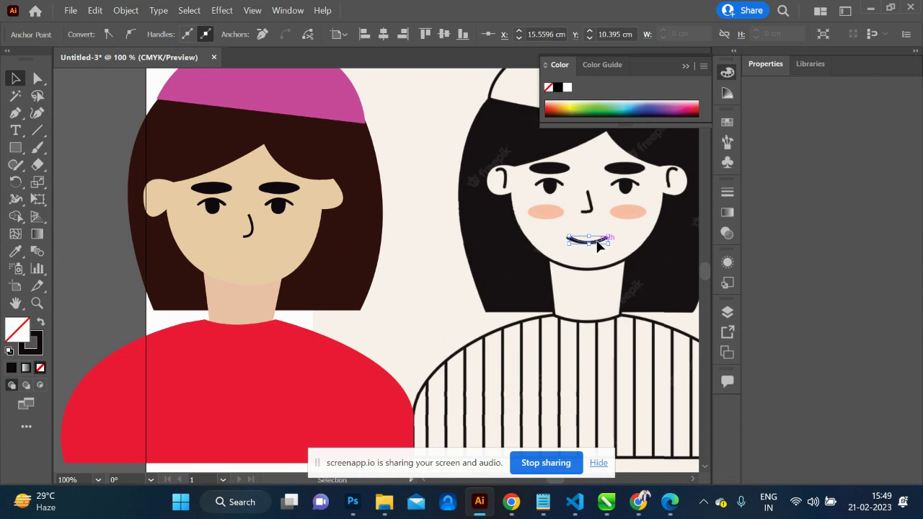
drag(596, 245, 254, 257)
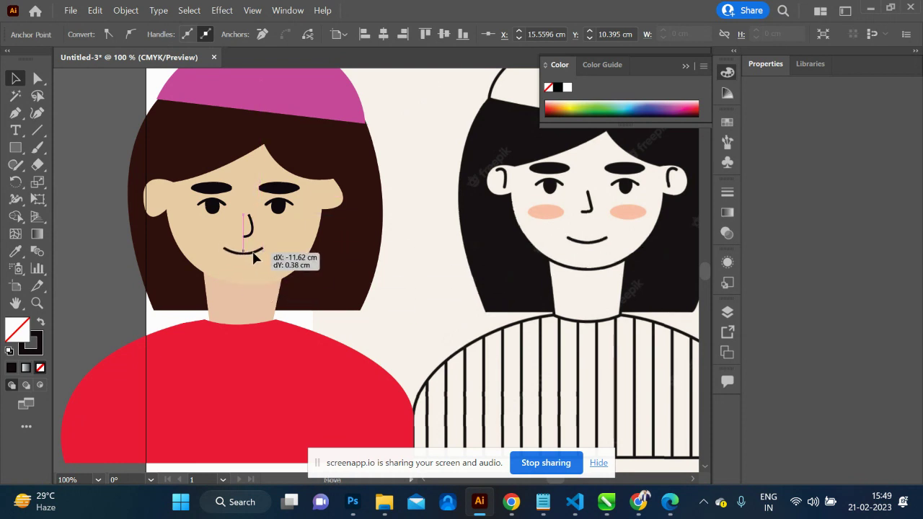
drag(254, 258, 254, 258)
click(119, 273)
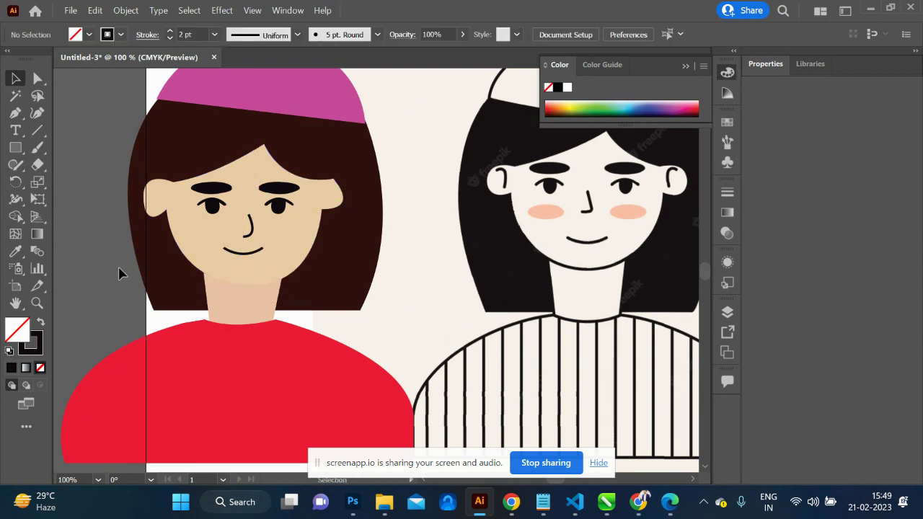
key(ctrl+minus)
key(ctrl+minus)
key(ctrl+minus)
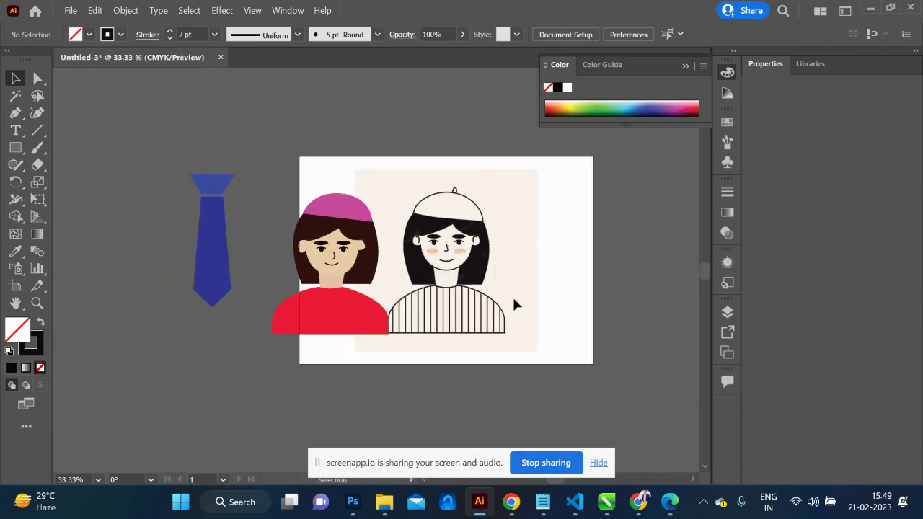
Delete the reference picture and move the girl to the artboard's centre.
click(499, 246)
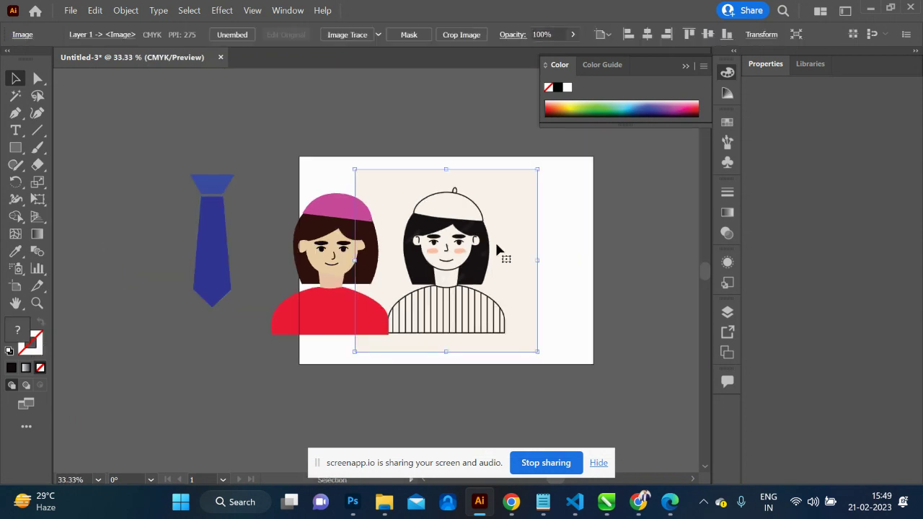
key(Delete)
drag(266, 162, 427, 358)
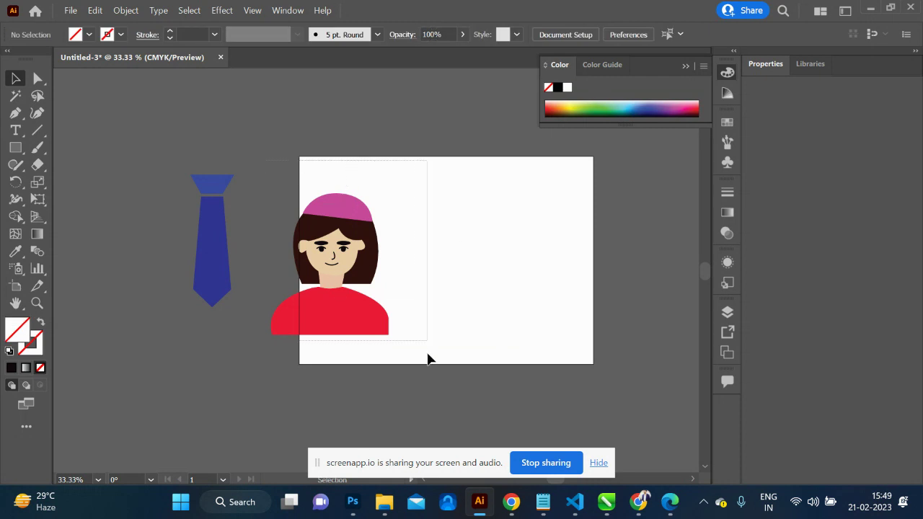
drag(389, 306, 476, 303)
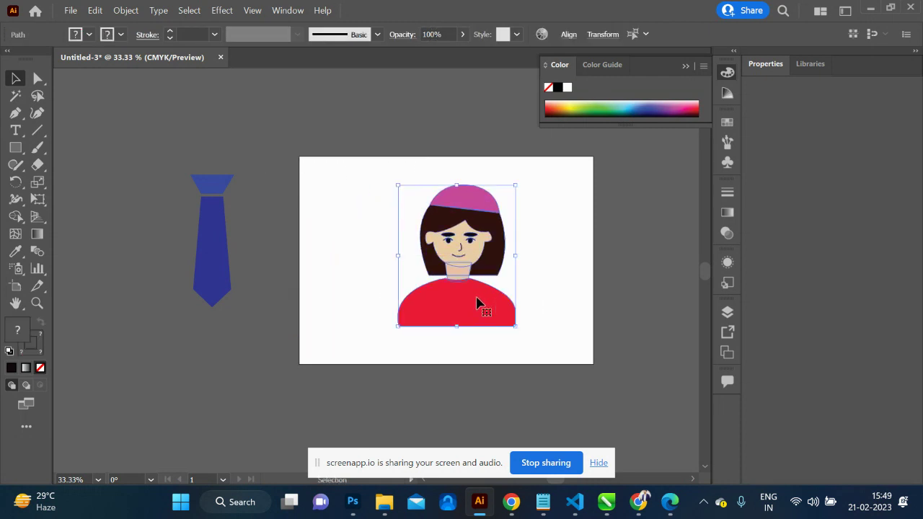
click(238, 290)
Shrink the blue tie, place it on the shirt's middle and bring it to front.
drag(216, 249, 283, 302)
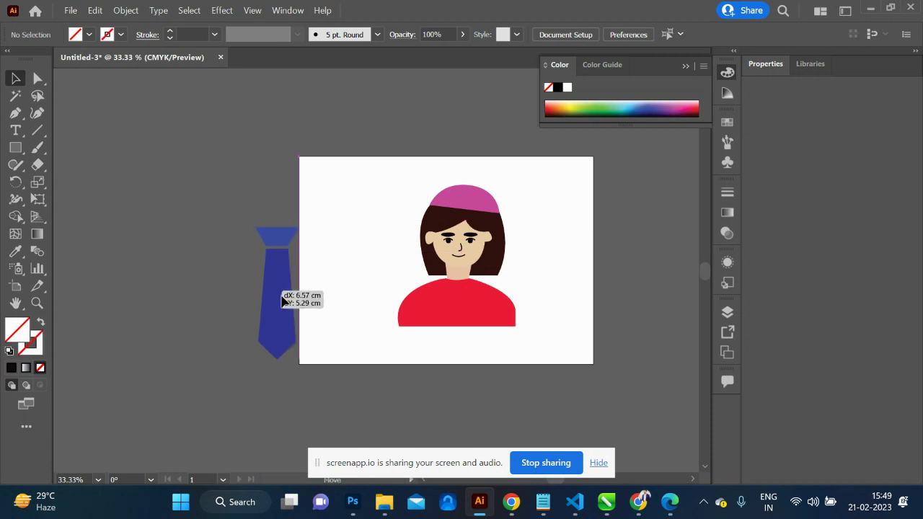
drag(308, 216, 303, 238)
drag(290, 301, 457, 329)
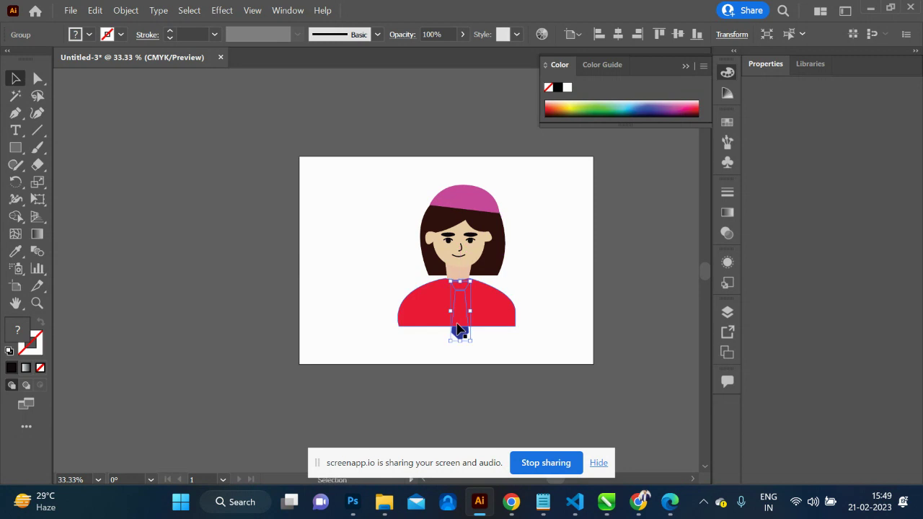
right_click(462, 337)
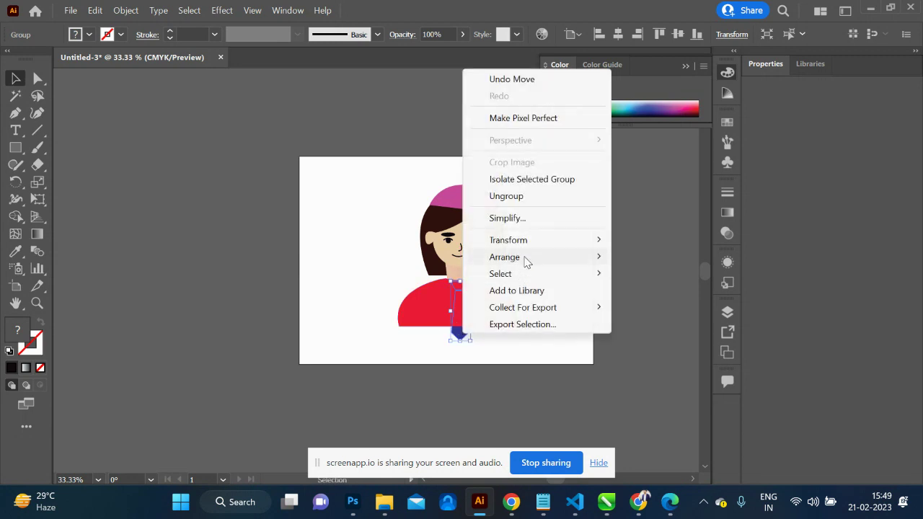
mouse_move(505, 257)
click(656, 257)
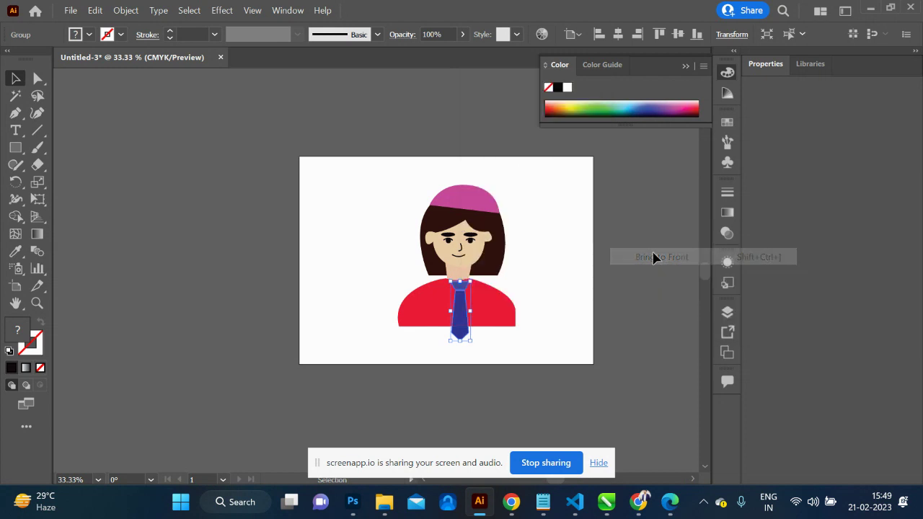
click(608, 315)
key(ctrl+plus)
key(ctrl+plus)
key(ctrl+plus)
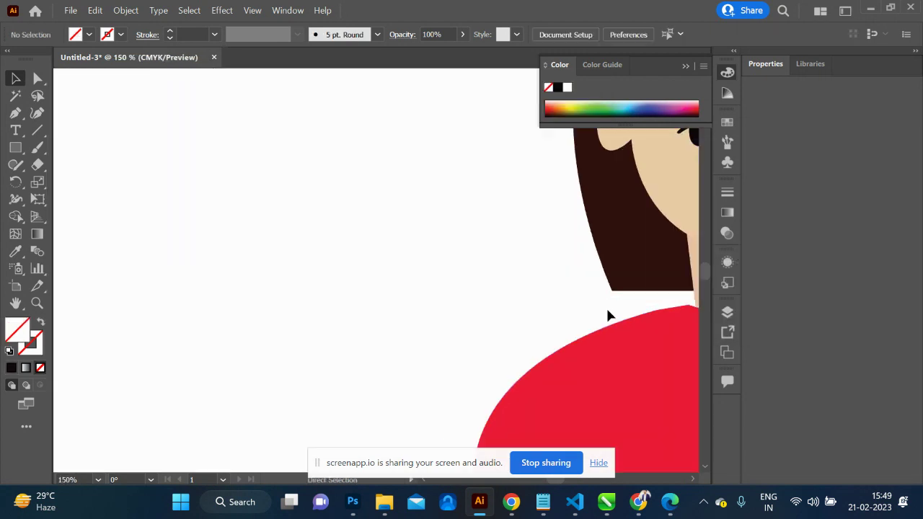
key(ctrl+plus)
Nudge the blue tie up so it sits just under the collar.
drag(466, 344, 464, 332)
click(619, 297)
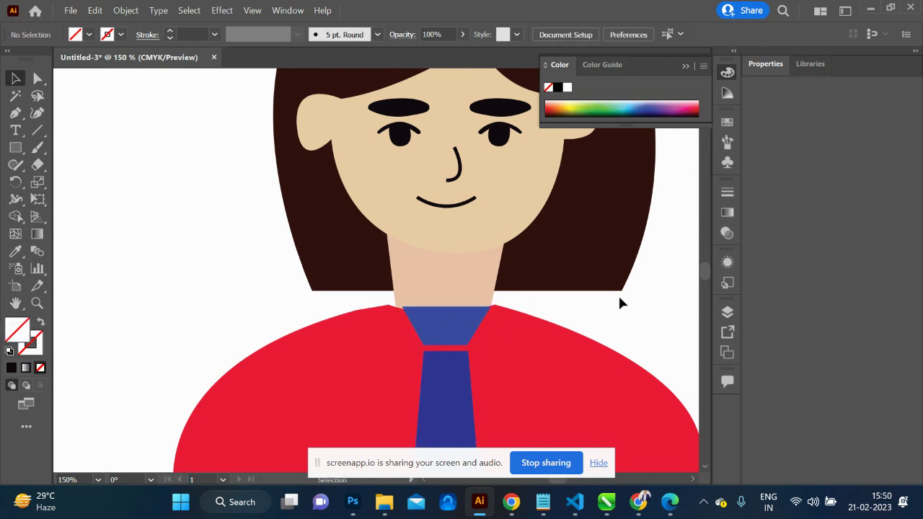
click(424, 211)
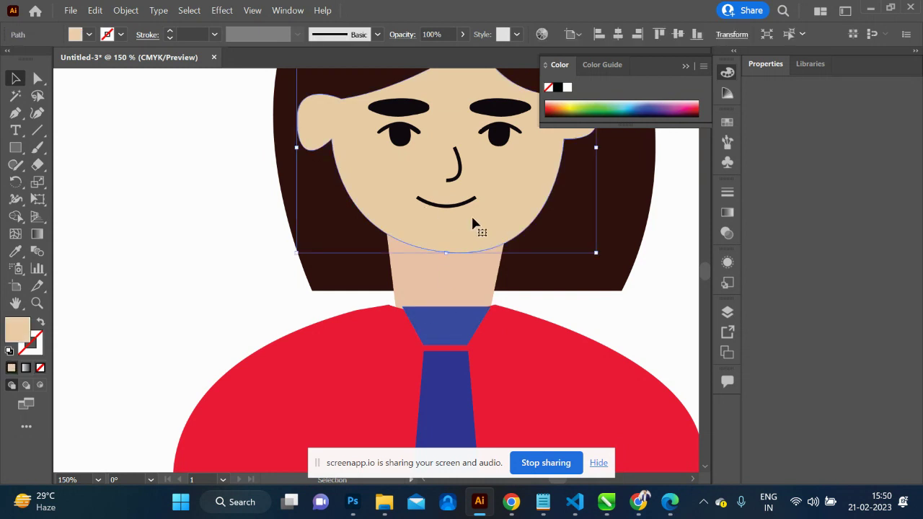
click(254, 289)
click(426, 325)
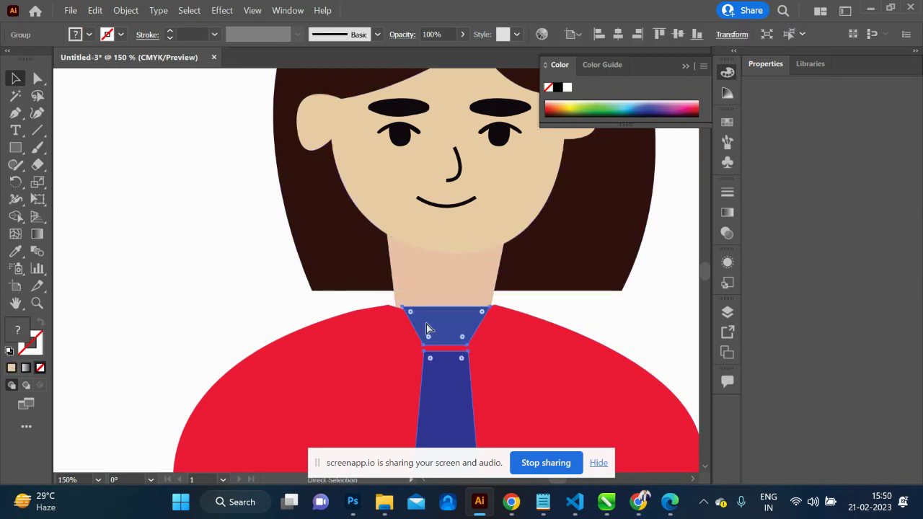
key(ctrl+minus)
key(ctrl+minus)
key(ctrl+minus)
click(512, 329)
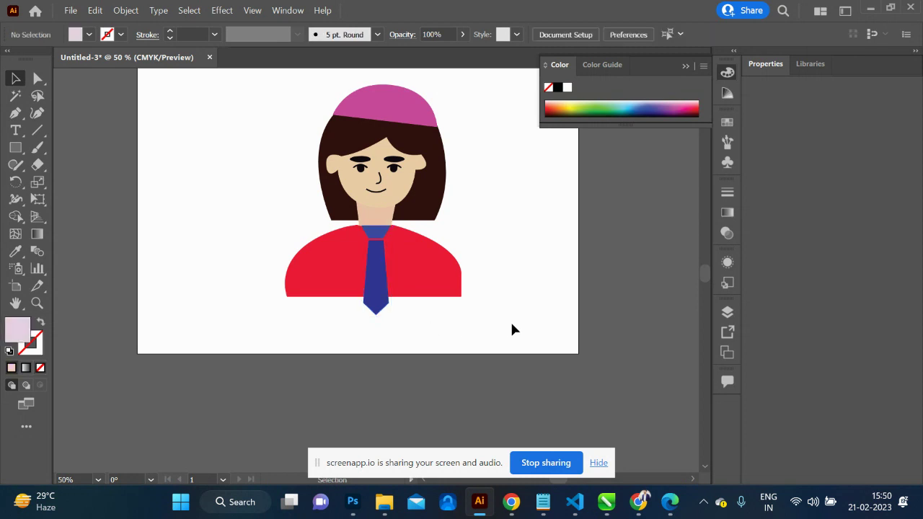
scroll(511, 327, up, 3)
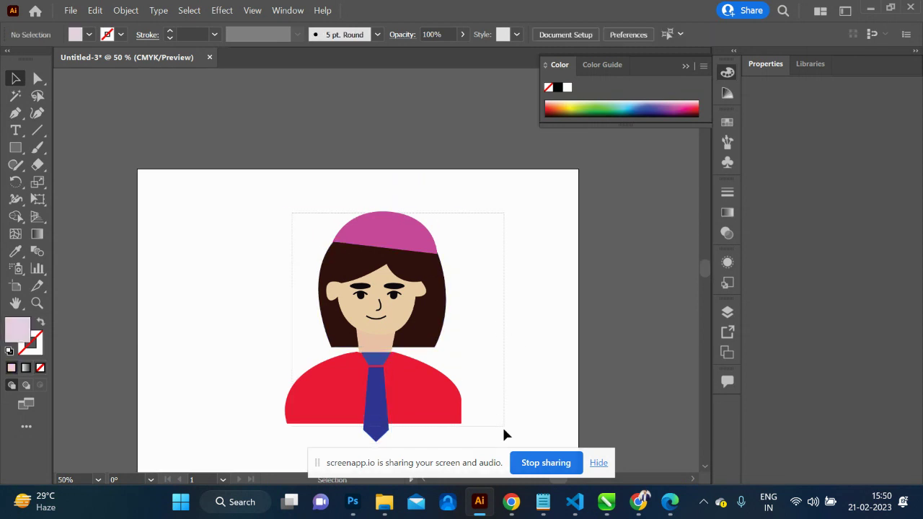
Select the whole girl with Ctrl+A, move her down-left and scale her up.
key(ctrl+a)
mouse_move(318, 309)
mouse_down()
mouse_move(263, 345)
mouse_move(372, 333)
mouse_move(358, 333)
mouse_up()
drag(447, 224, 490, 193)
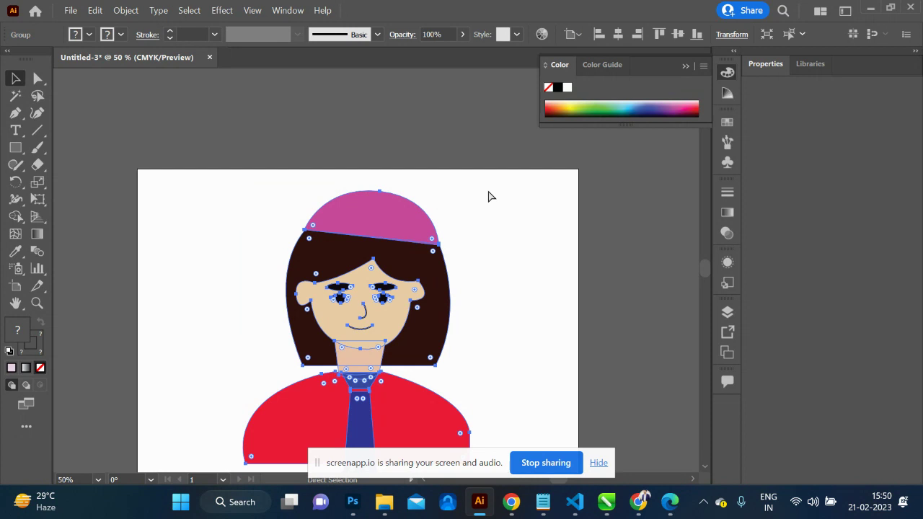
click(536, 243)
key(ctrl+minus)
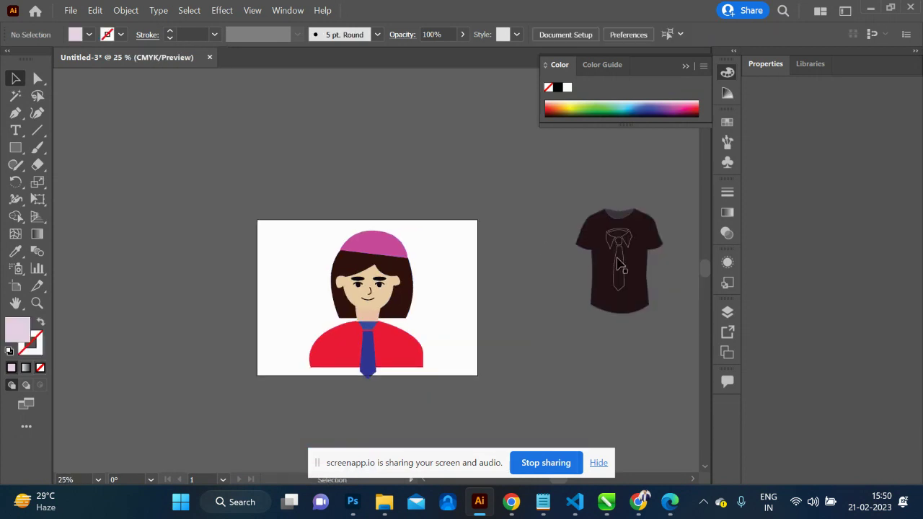
Back in the browser's image results, preview the Hipster face and red flat-icon images.
key(alt+Tab)
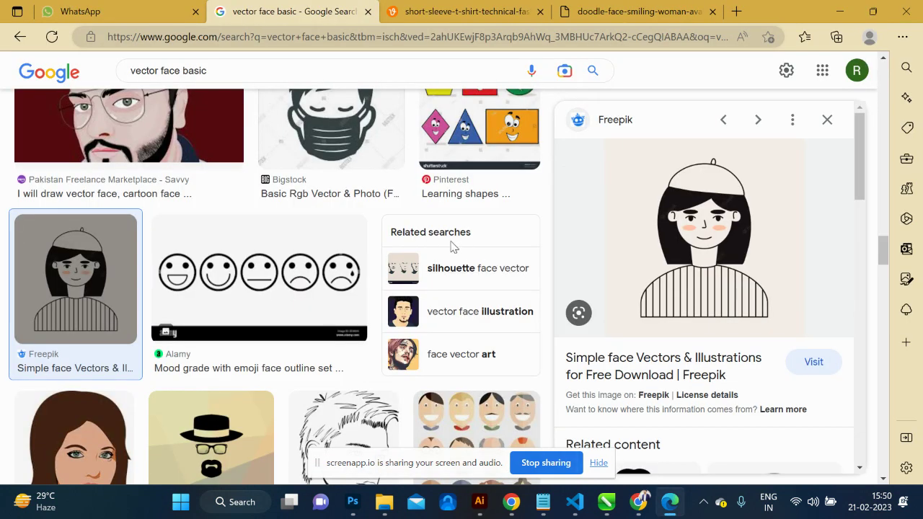
scroll(454, 249, down, 2)
scroll(180, 326, down, 1)
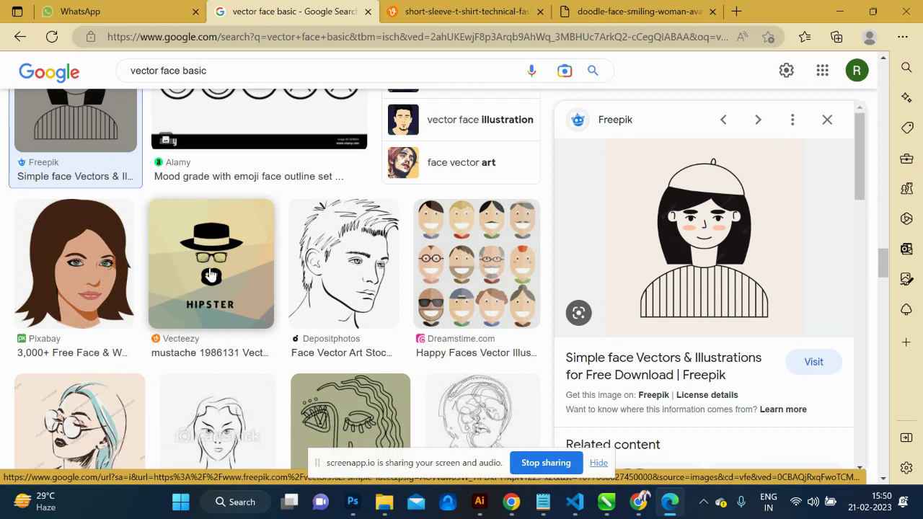
click(212, 275)
scroll(423, 274, down, 2)
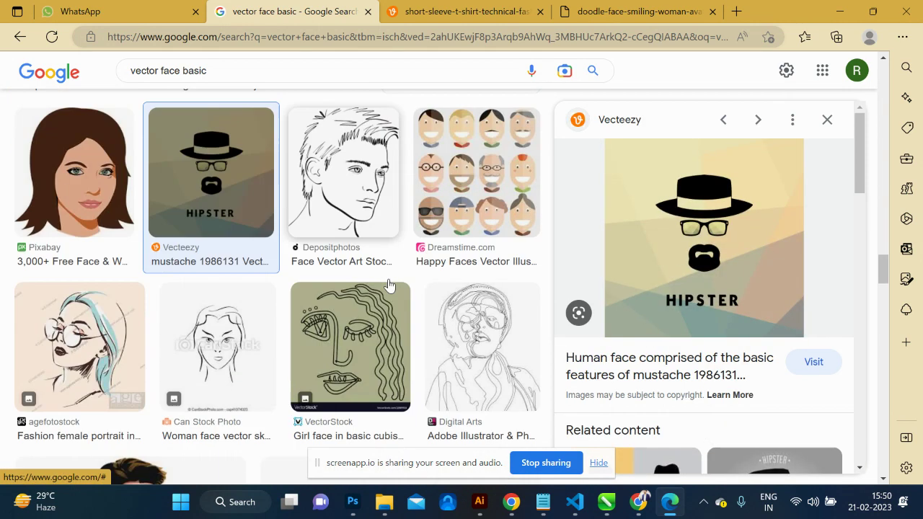
scroll(347, 330, down, 3)
scroll(349, 330, down, 2)
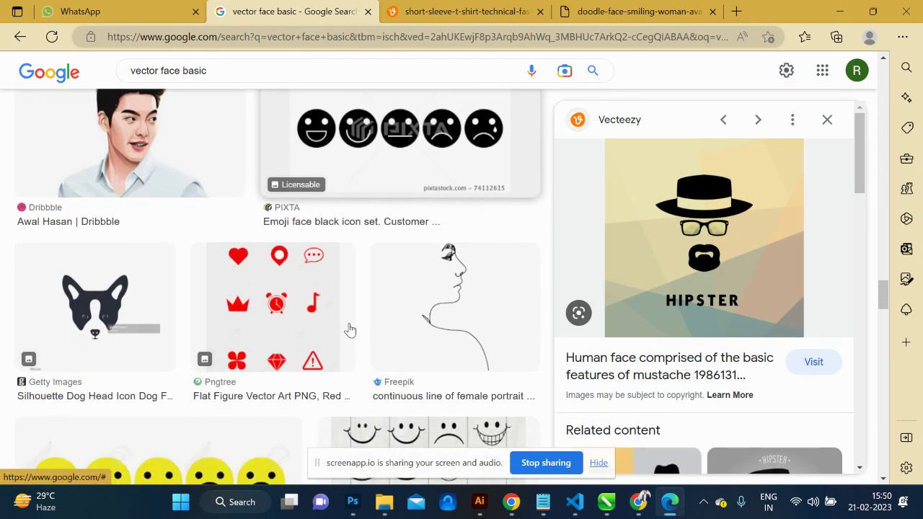
click(266, 305)
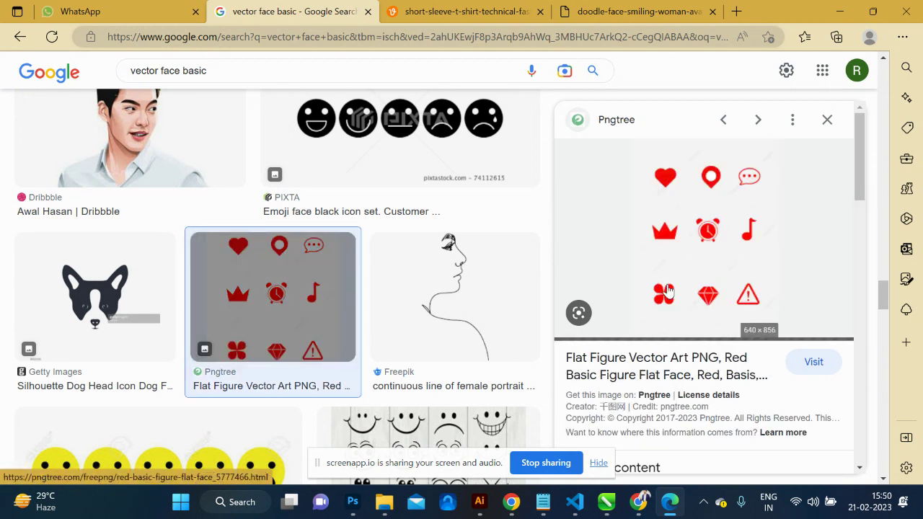
Scroll further down and preview the bearded man face illustration.
scroll(381, 315, down, 2)
scroll(382, 315, down, 2)
scroll(382, 315, down, 2)
scroll(382, 315, down, 2)
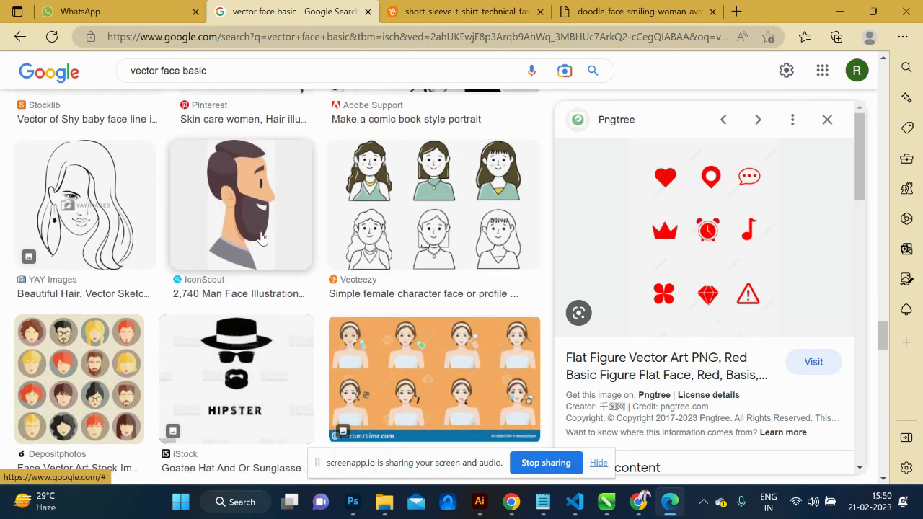
click(261, 238)
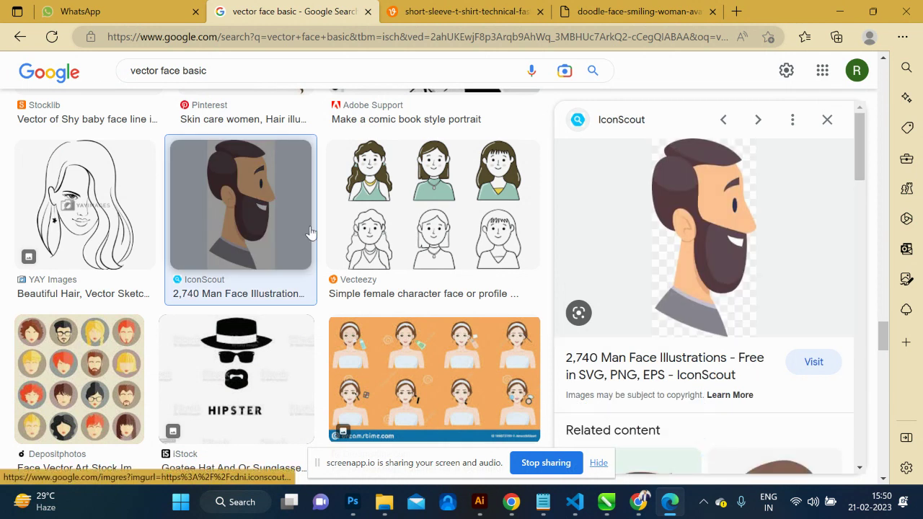
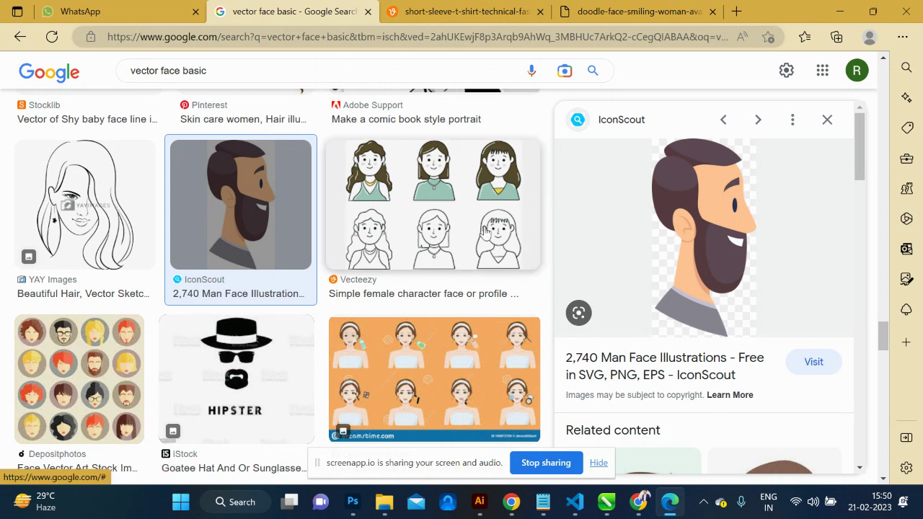
Open the Vecteezy 'Simple female character face' result in the Google Images preview.
click(485, 233)
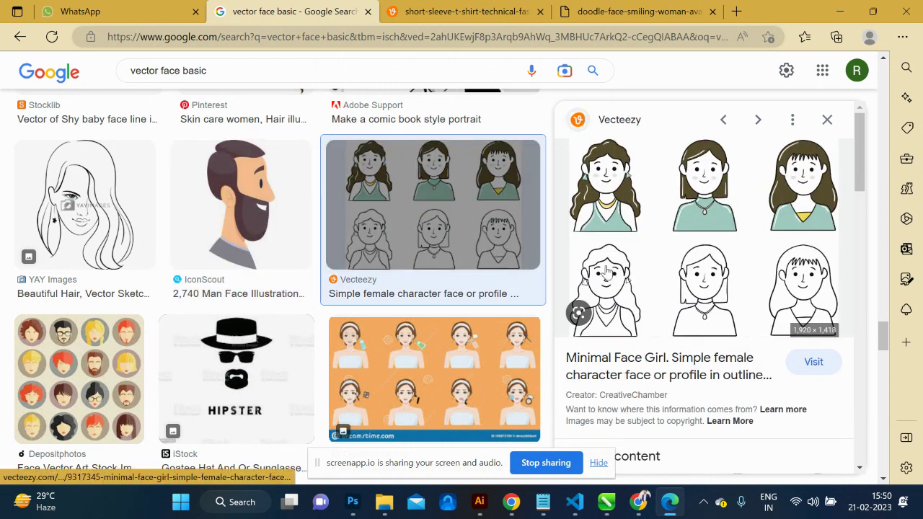
Zoom in on the girl's face and select the hair shape, undoing a trial narrowing.
key(alt+Tab)
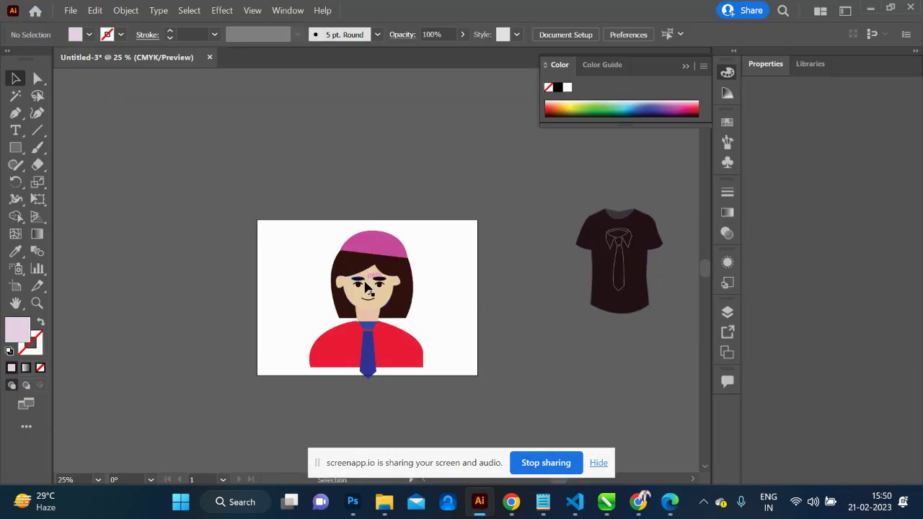
key(ctrl+equal)
key(ctrl+equal)
key(ctrl+equal)
key(ctrl+equal)
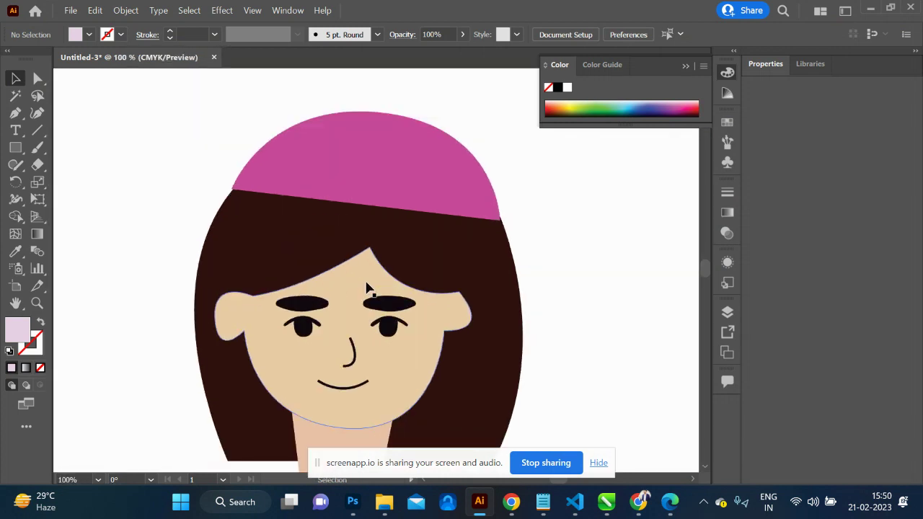
scroll(367, 289, down, 3)
click(504, 269)
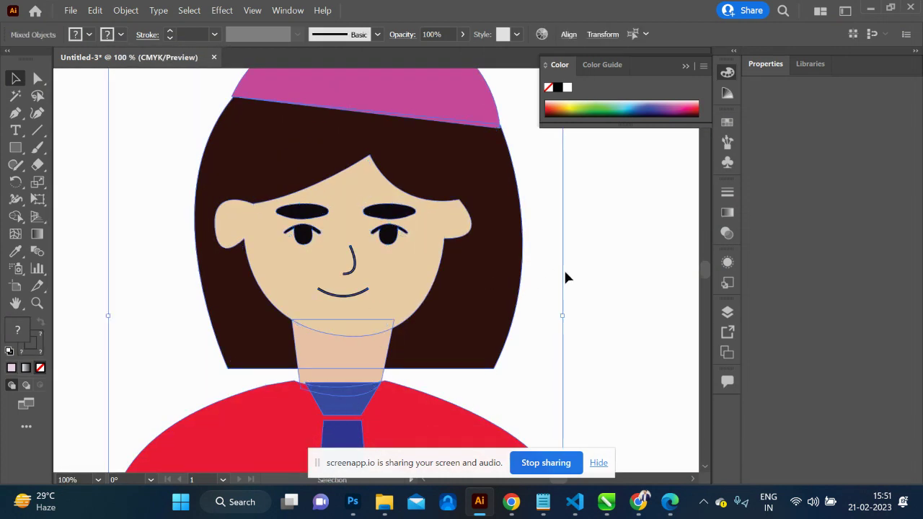
click(563, 268)
click(497, 281)
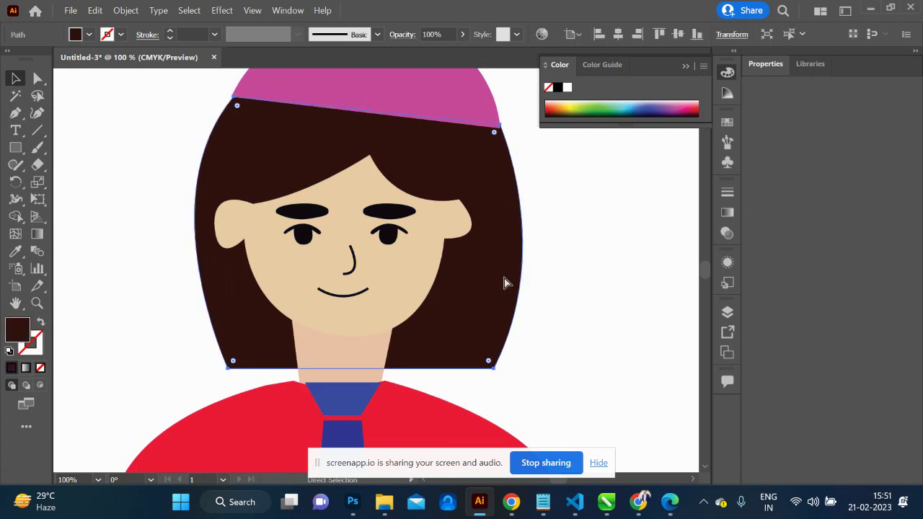
key(a)
key(v)
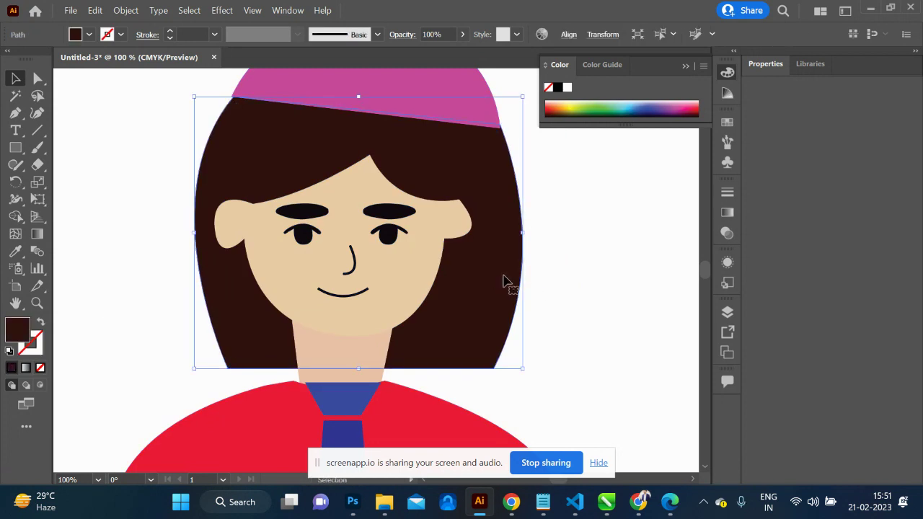
drag(523, 232, 485, 234)
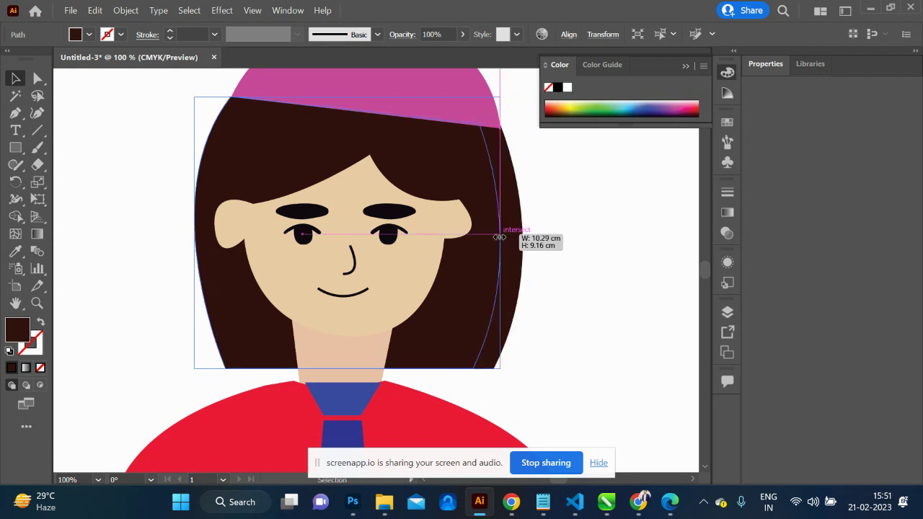
key(ctrl+z)
Fill the hair copy with lighter brown #441A17 as a right-side shading band.
double_click(19, 329)
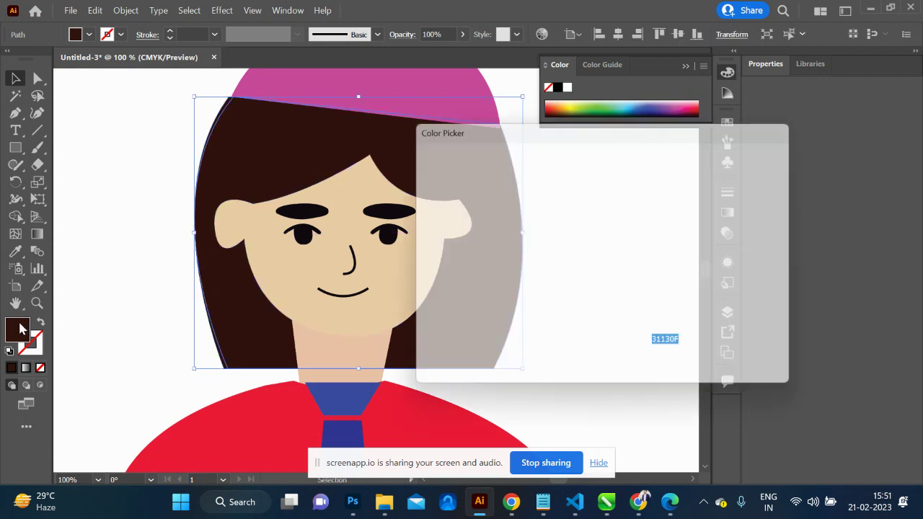
click(540, 298)
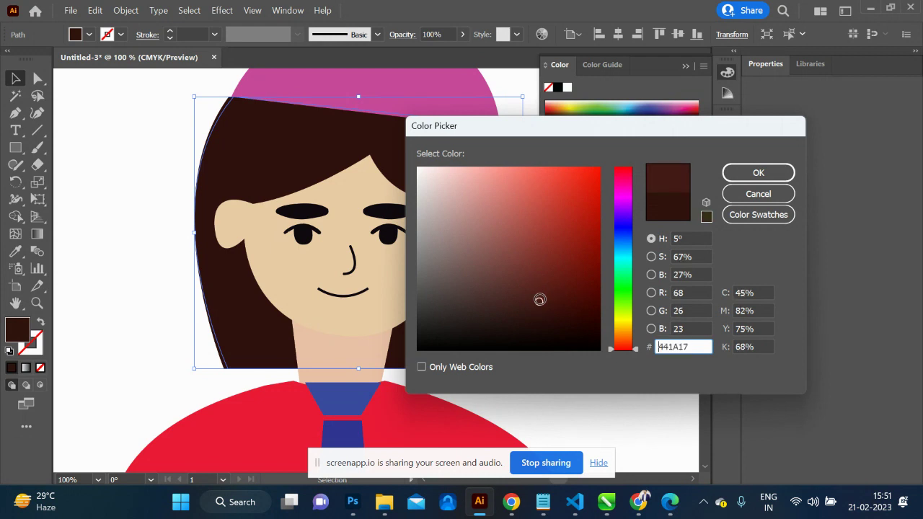
click(748, 176)
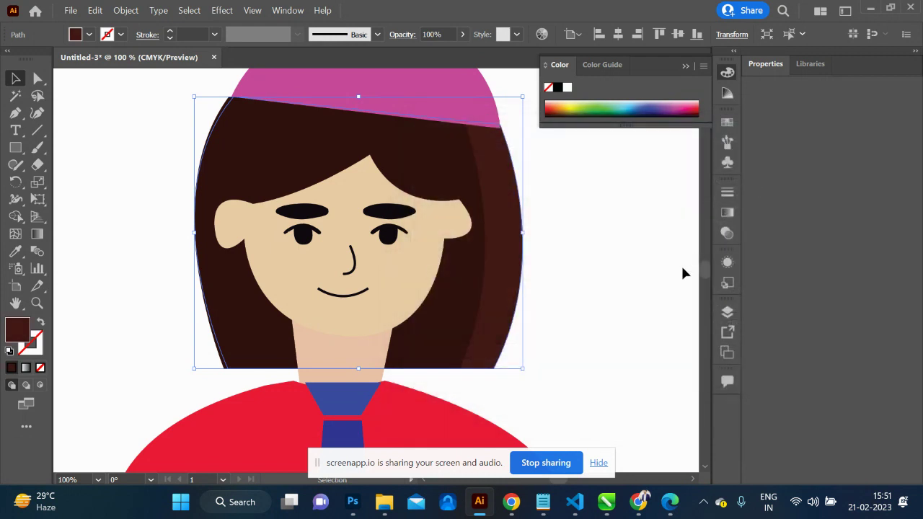
click(683, 272)
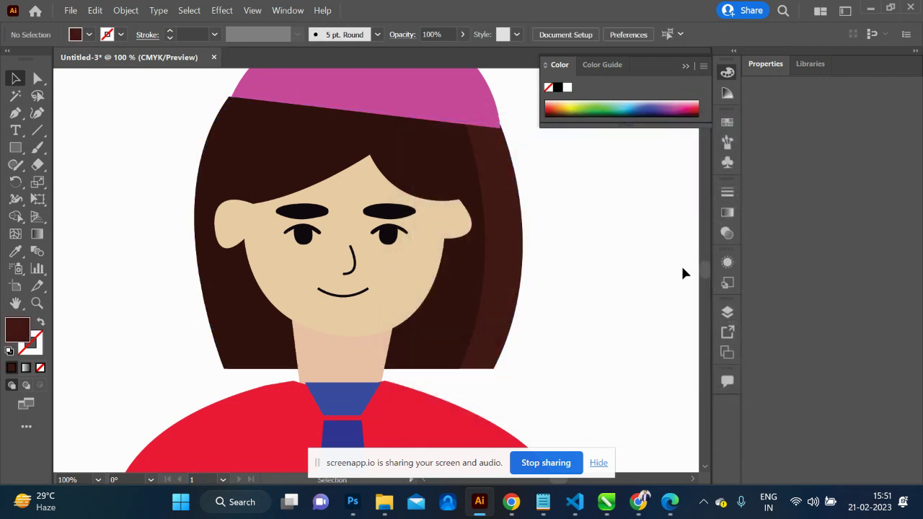
Add a shortened, darker-tan copy of the face behind it as jawline shading.
click(396, 287)
key(a)
key(v)
key(a)
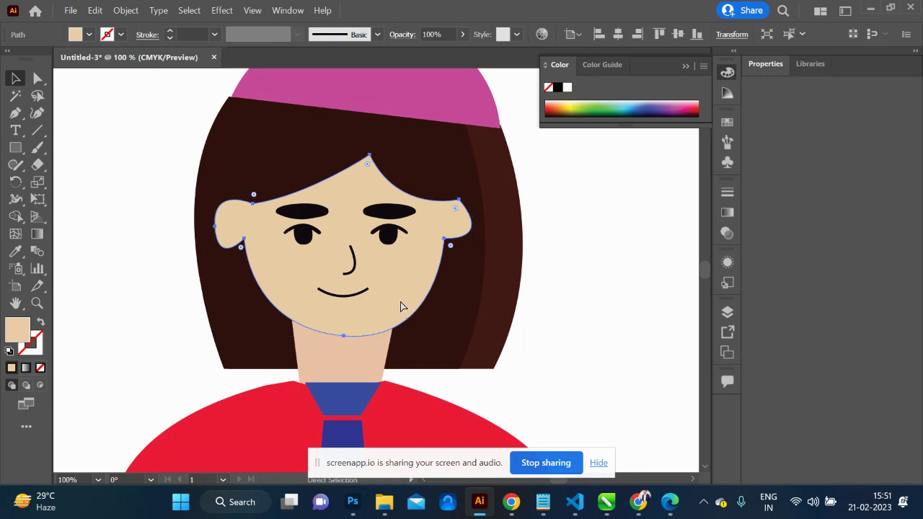
key(v)
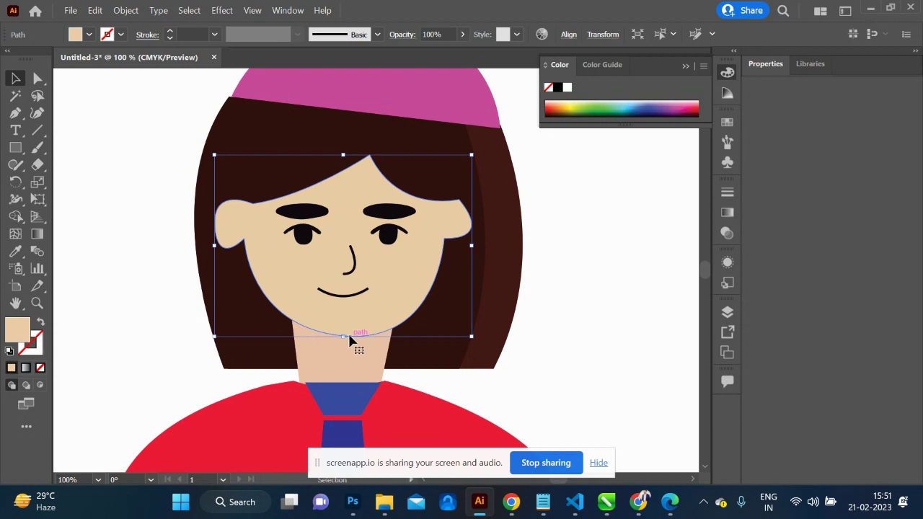
mouse_move(344, 336)
mouse_down()
mouse_move(343, 319)
mouse_move(354, 336)
mouse_up()
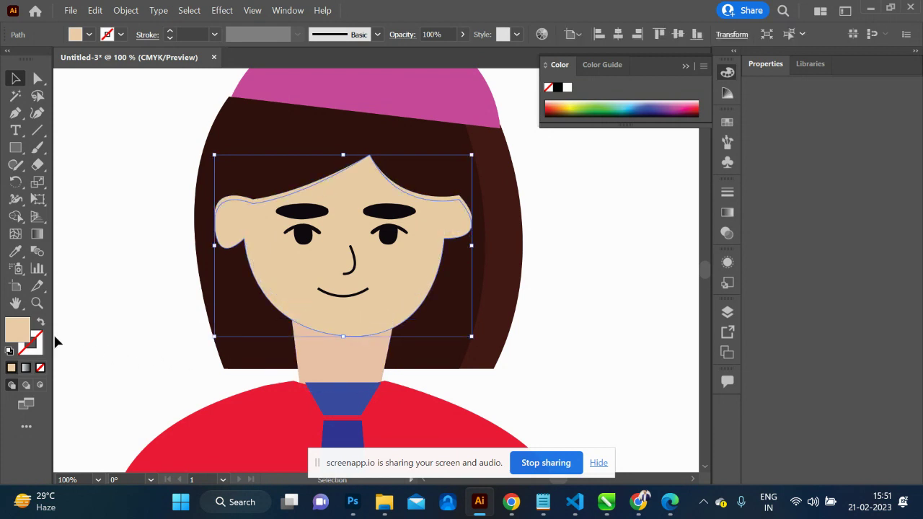
double_click(29, 331)
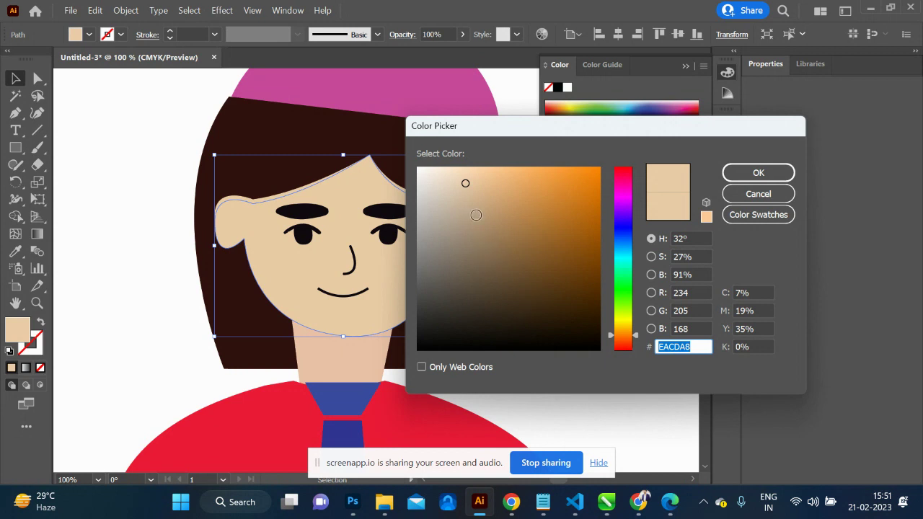
click(469, 197)
click(741, 167)
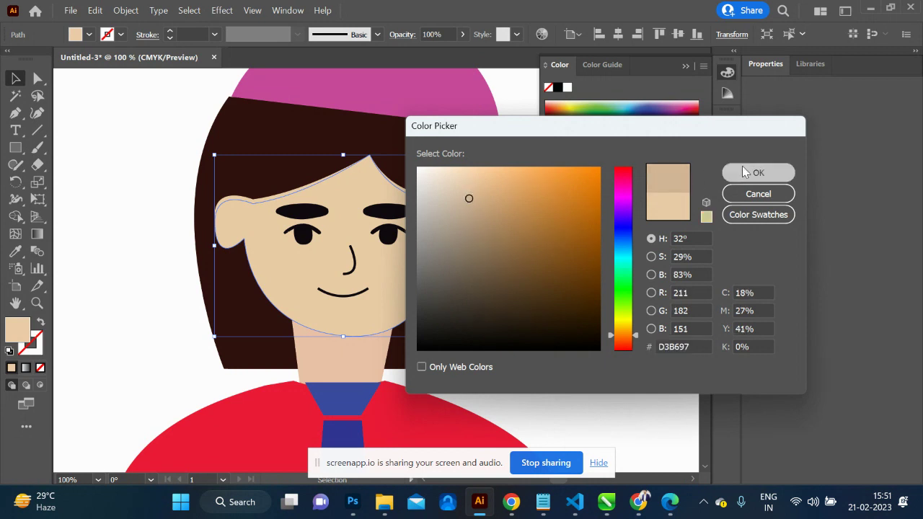
click(620, 301)
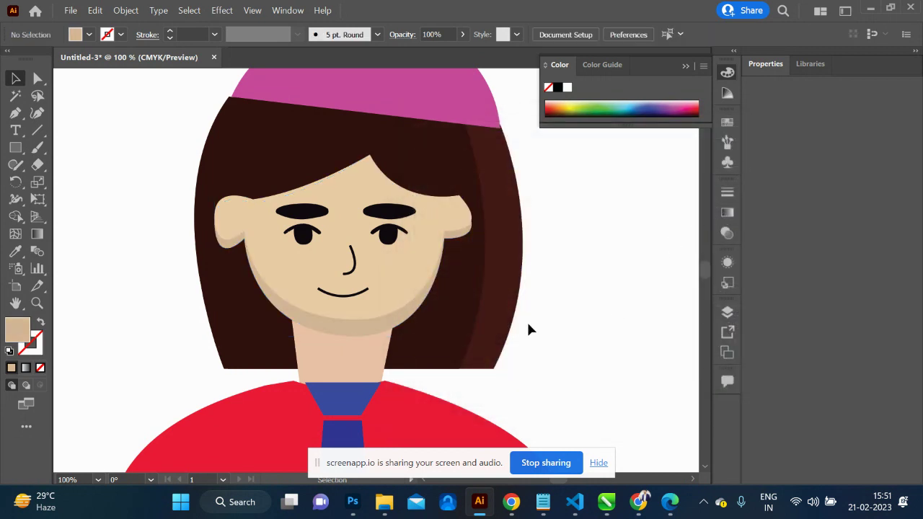
Stretch the face's bottom edge slightly lower over the neck, then zoom out to view the character.
click(360, 317)
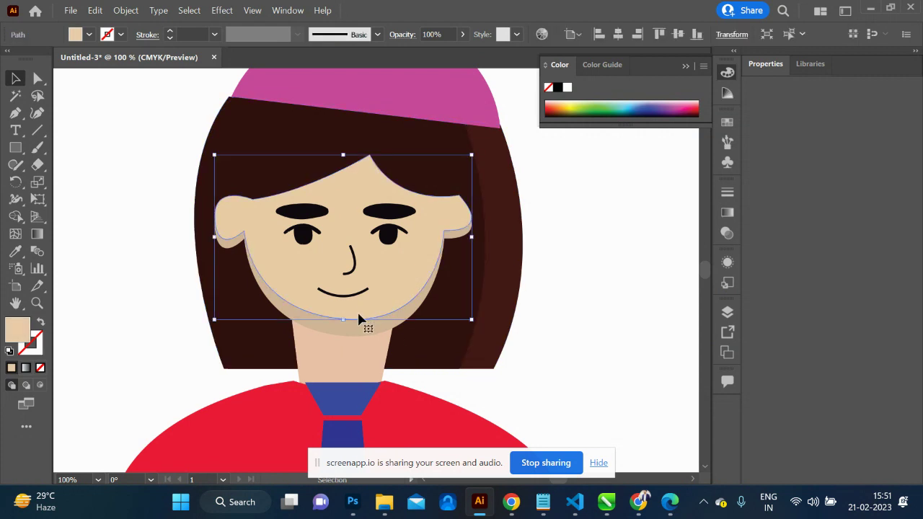
drag(344, 318, 344, 324)
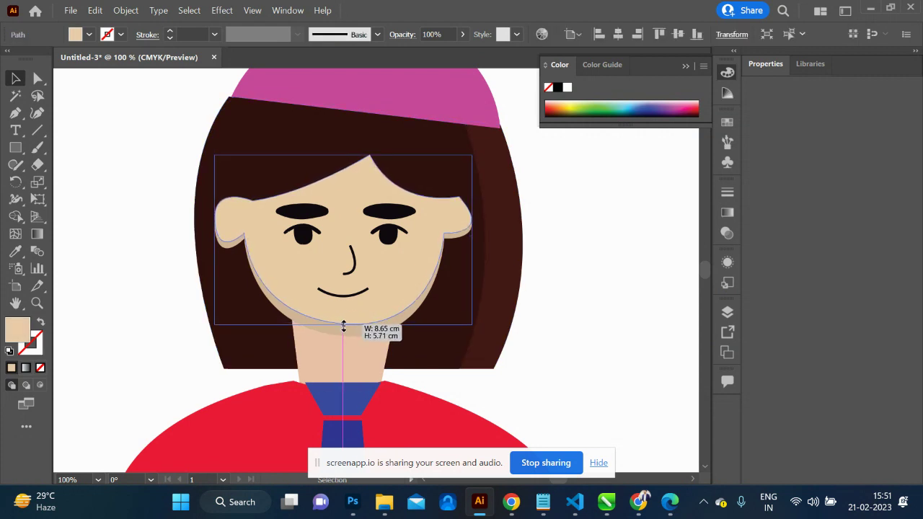
click(586, 349)
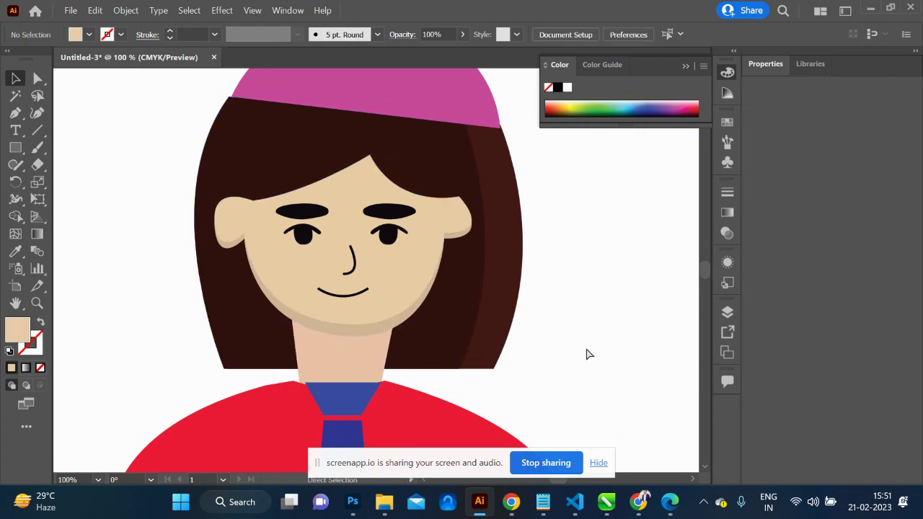
key(ctrl+plus)
key(ctrl+minus)
key(ctrl+minus)
key(ctrl+minus)
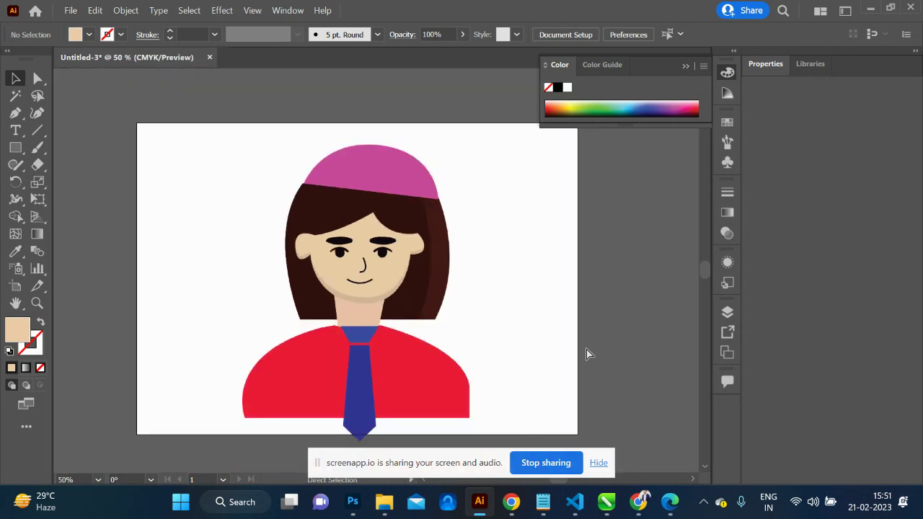
key(ctrl+plus)
key(ctrl+plus)
key(ctrl+minus)
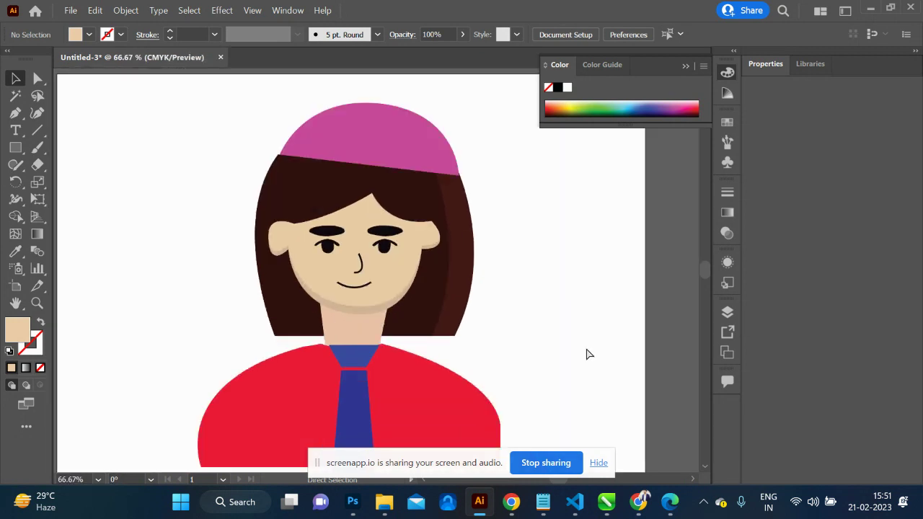
key(ctrl+minus)
key(ctrl+plus)
Browse the vector face results, previewing the woman-in-dress and cat face images.
key(alt+Tab)
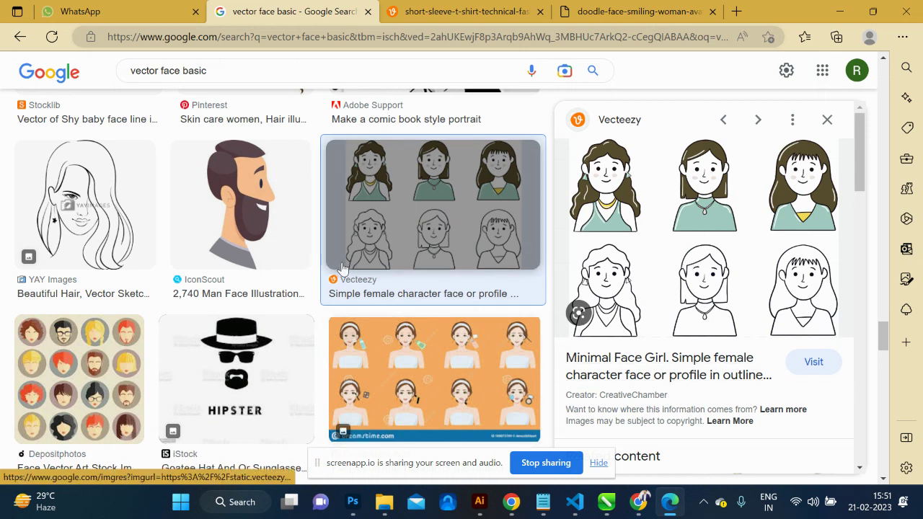
scroll(343, 266, down, 3)
scroll(337, 240, down, 3)
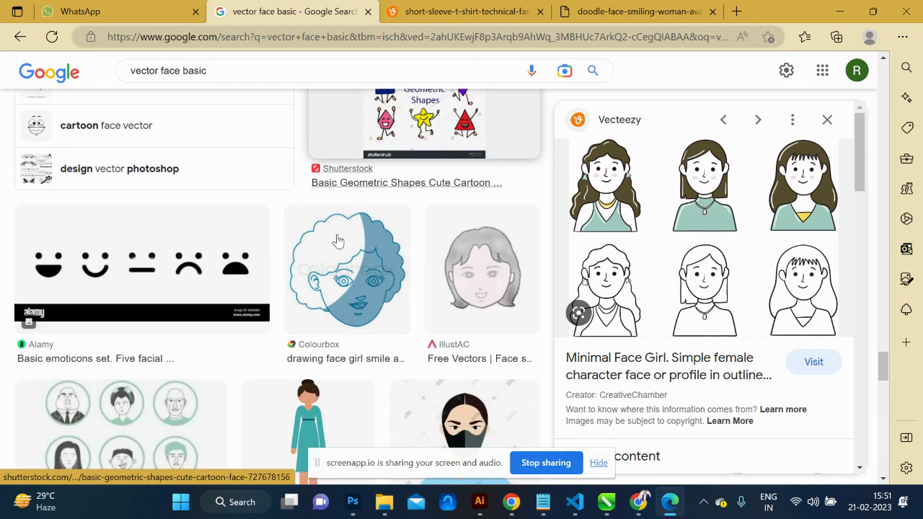
scroll(338, 240, down, 3)
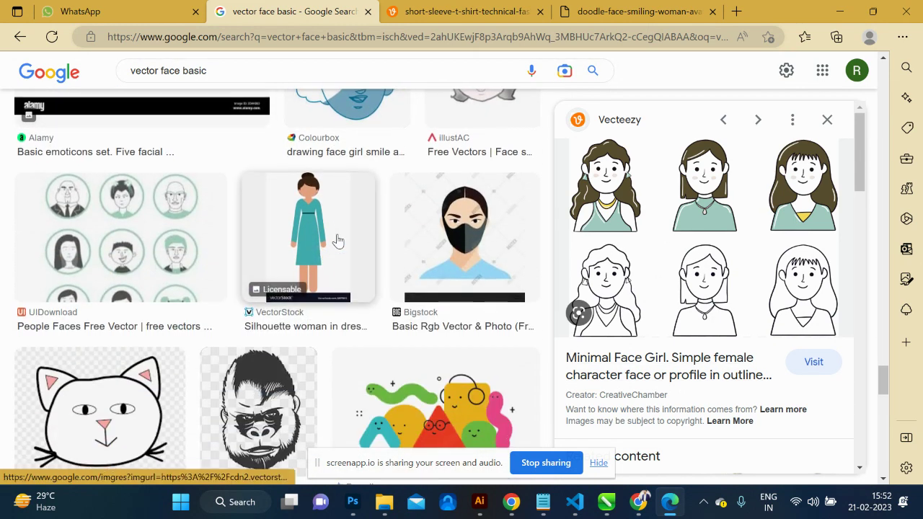
click(338, 240)
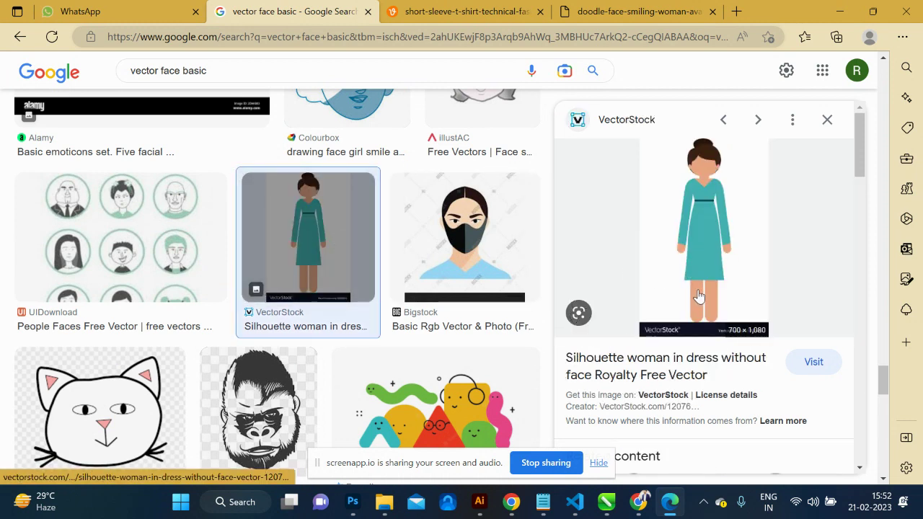
scroll(381, 292, down, 2)
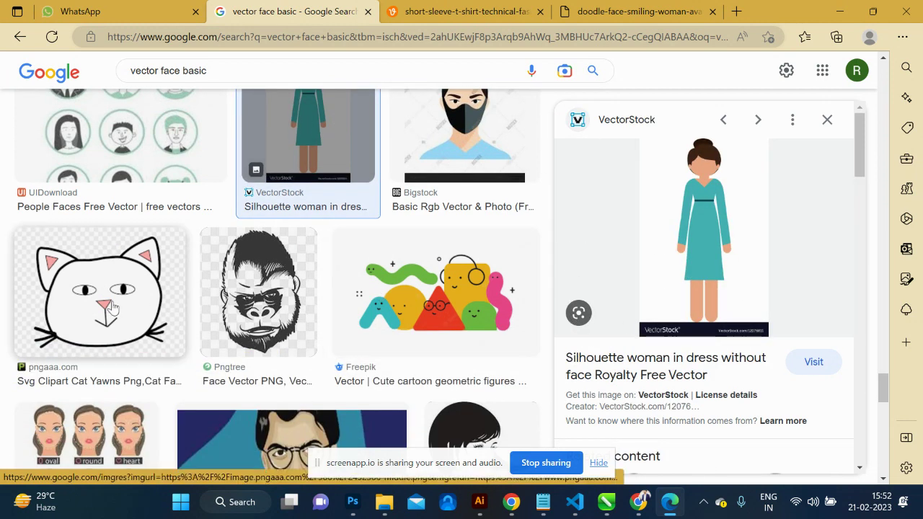
click(144, 288)
Preview the cartoon man face result, then move on through Illustrator to the screen recorder page.
scroll(292, 285, down, 5)
scroll(325, 288, down, 1)
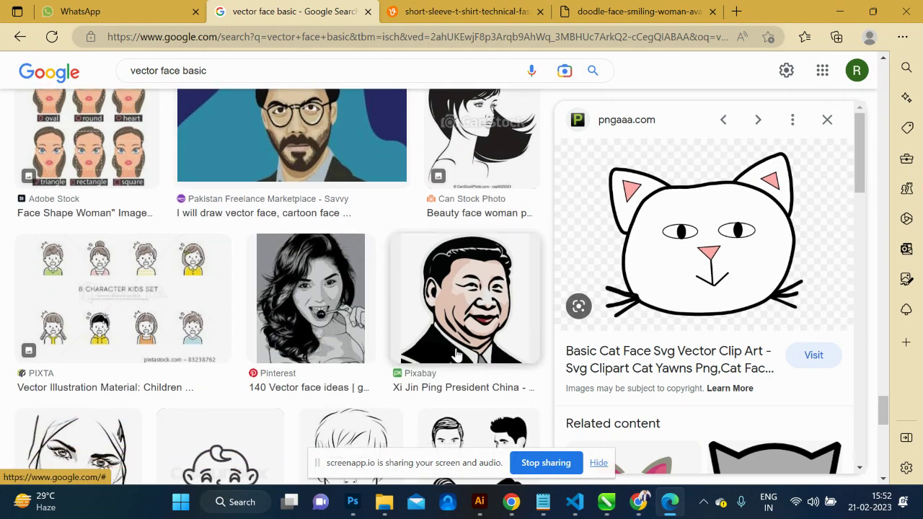
scroll(424, 299, down, 3)
scroll(423, 299, down, 1)
scroll(424, 299, down, 2)
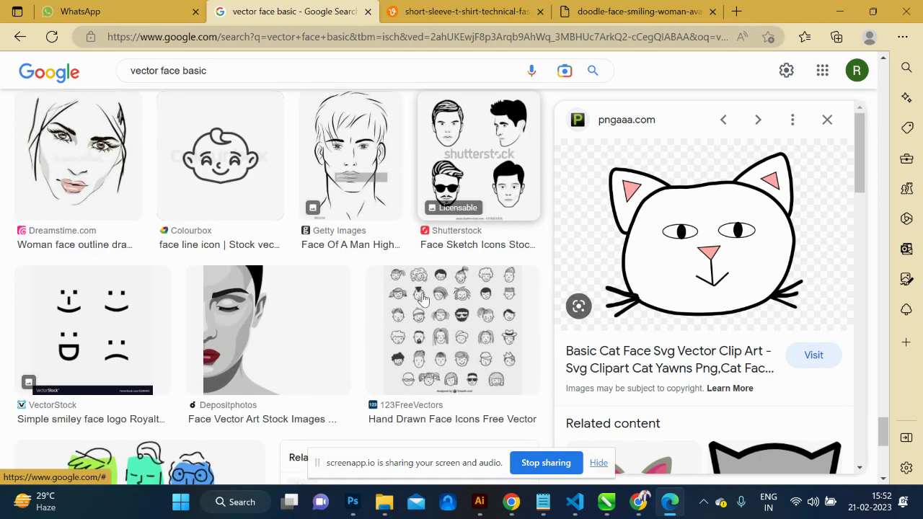
scroll(424, 299, down, 3)
scroll(424, 299, down, 3)
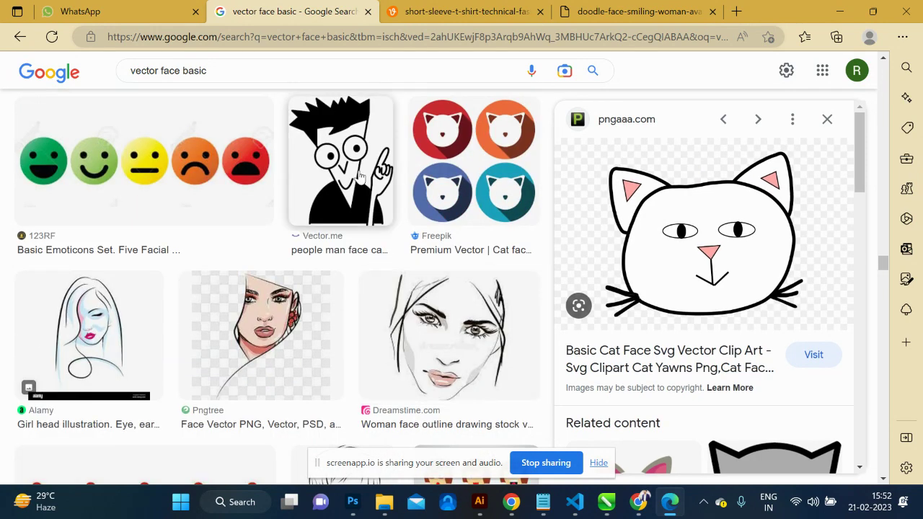
click(359, 177)
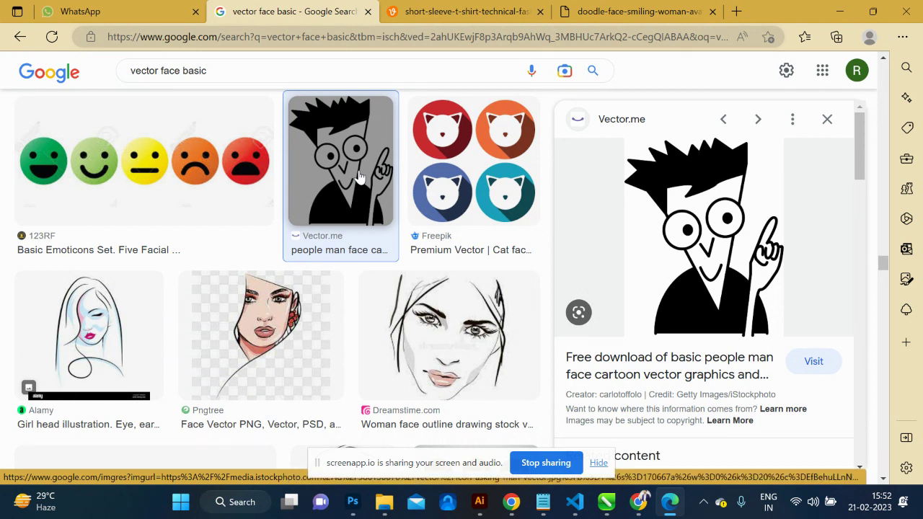
scroll(169, 231, down, 3)
scroll(173, 230, down, 3)
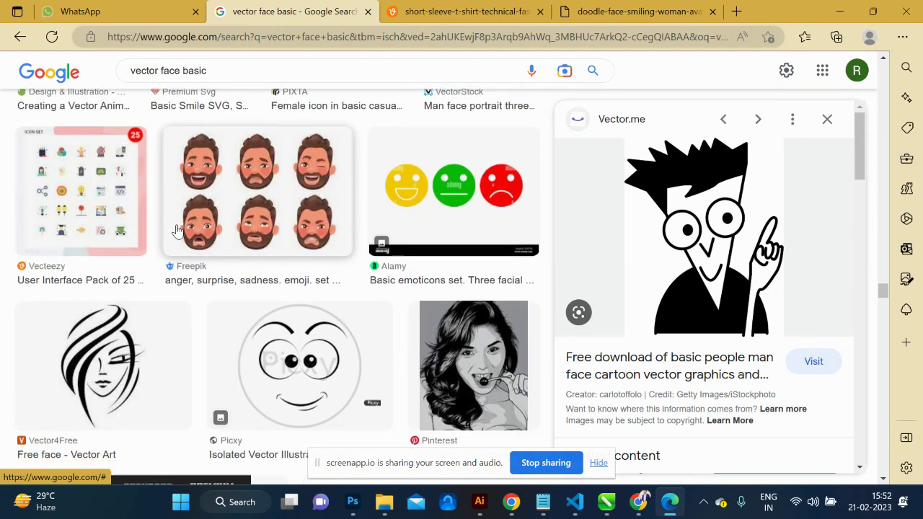
scroll(177, 230, down, 3)
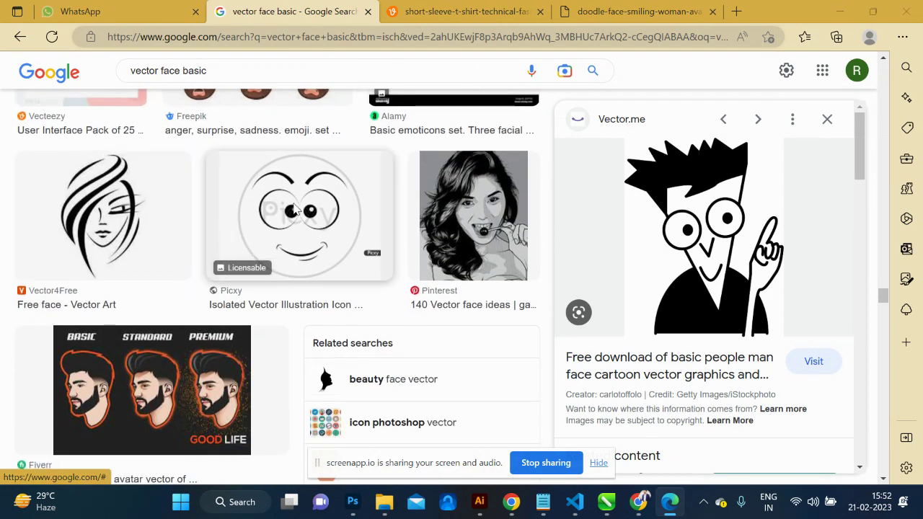
key(alt+Tab)
key(alt+Tab)
key(alt+Tab)
key(alt+Tab)
key(alt+Tab)
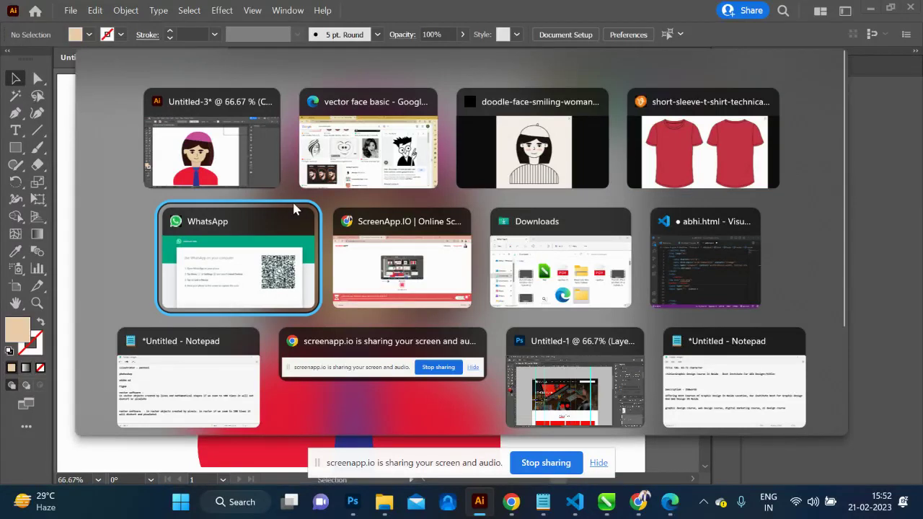
key(alt+Tab)
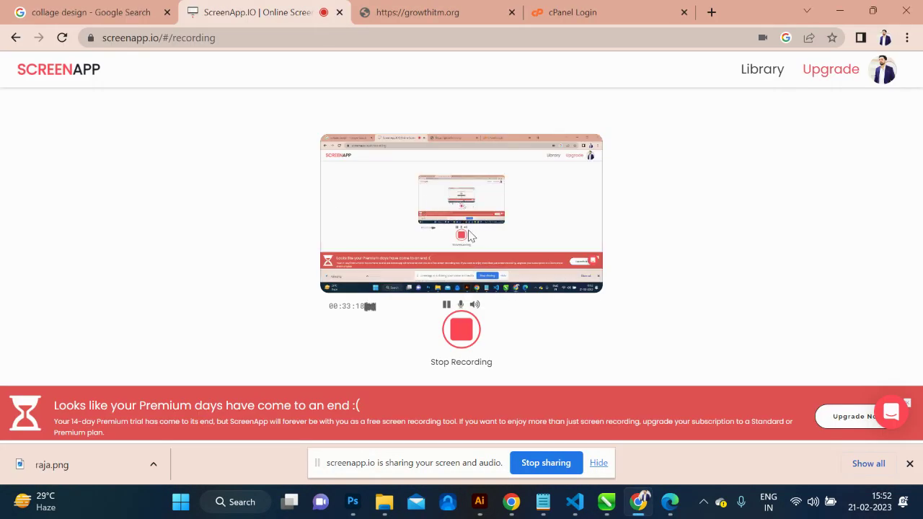